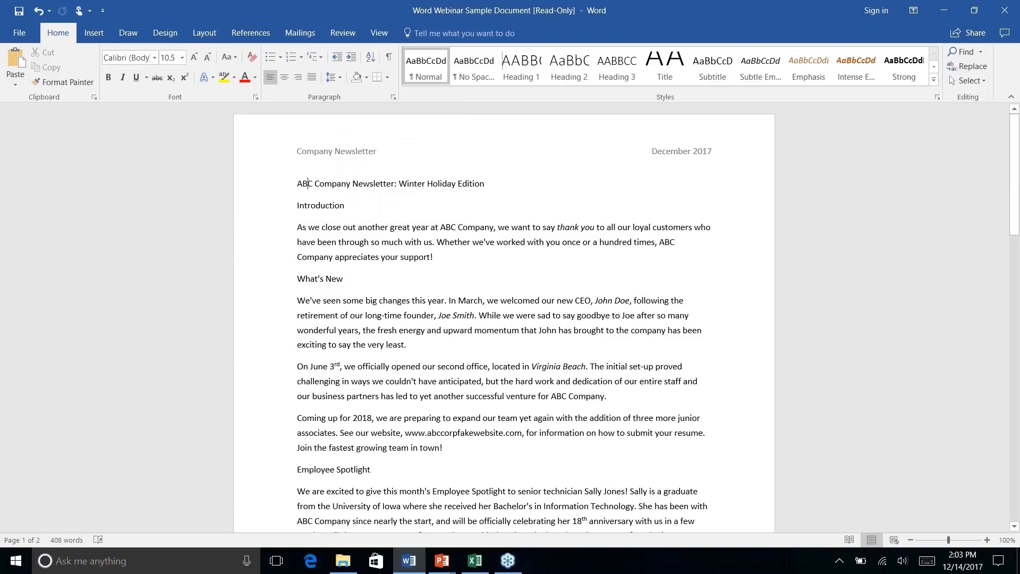
Show the Quick Access Toolbar below the ribbon
{"action": "right_click", "coordinate": [264, 76]}
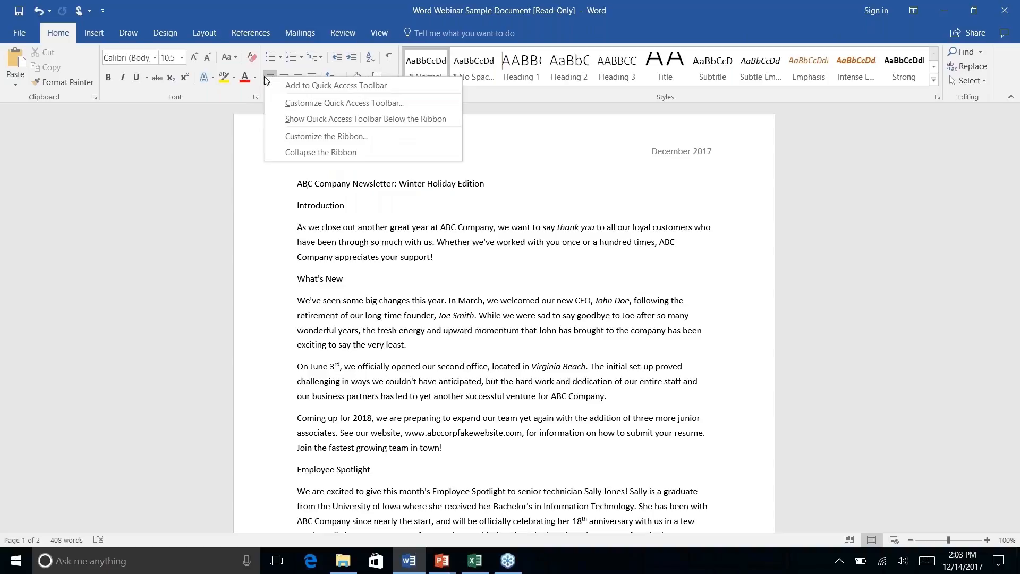
{"action": "left_click", "coordinate": [347, 119]}
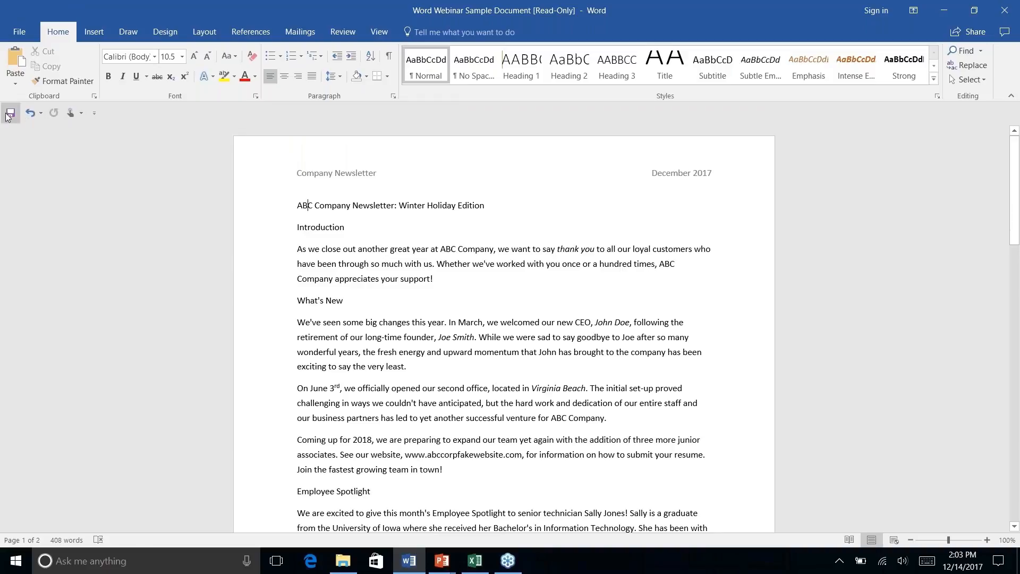
{"action": "right_click", "coordinate": [269, 79]}
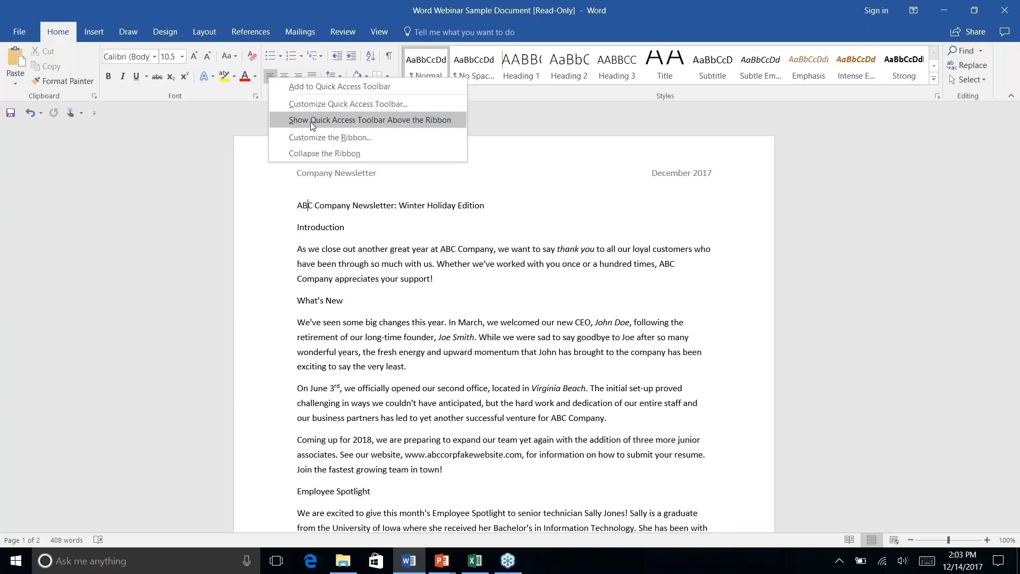
{"action": "left_click", "coordinate": [123, 110]}
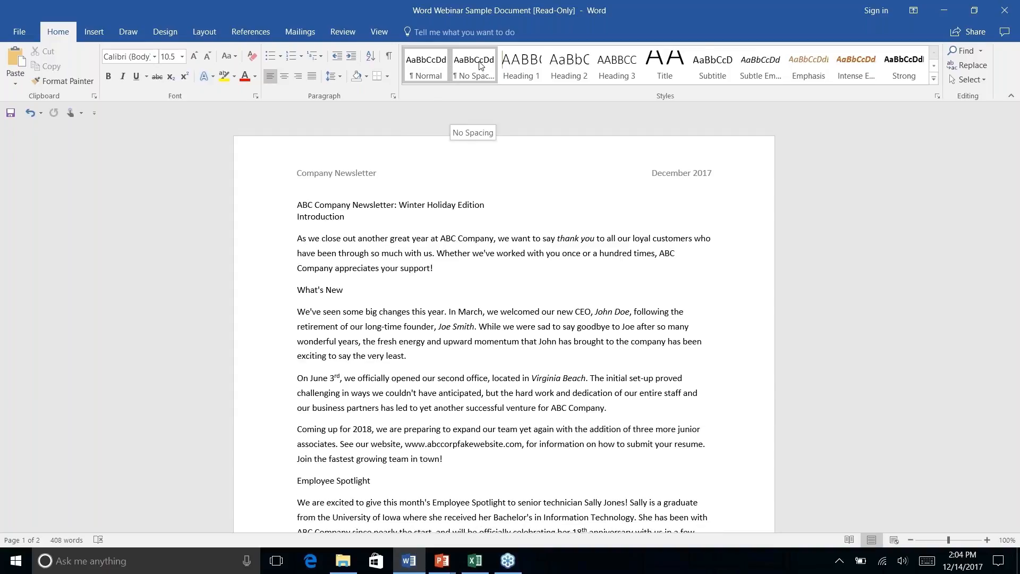
{"action": "right_click", "coordinate": [664, 68]}
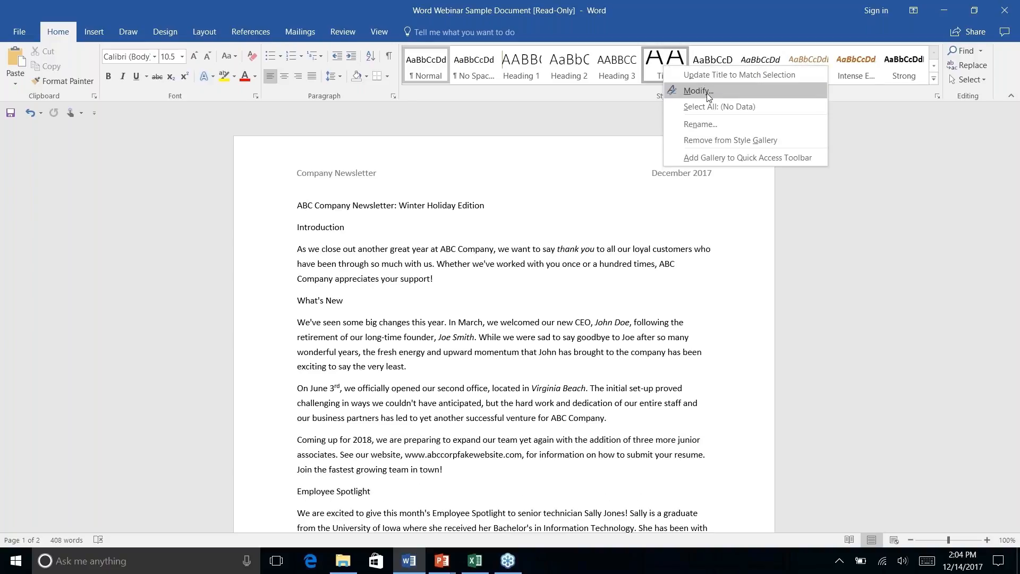
{"action": "right_click", "coordinate": [279, 56]}
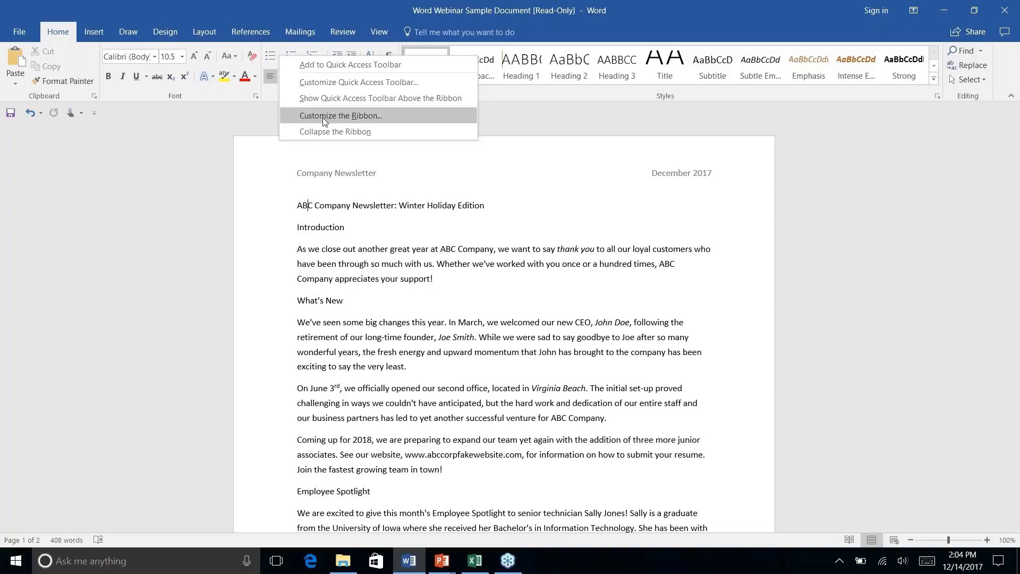
{"action": "left_click", "coordinate": [110, 109]}
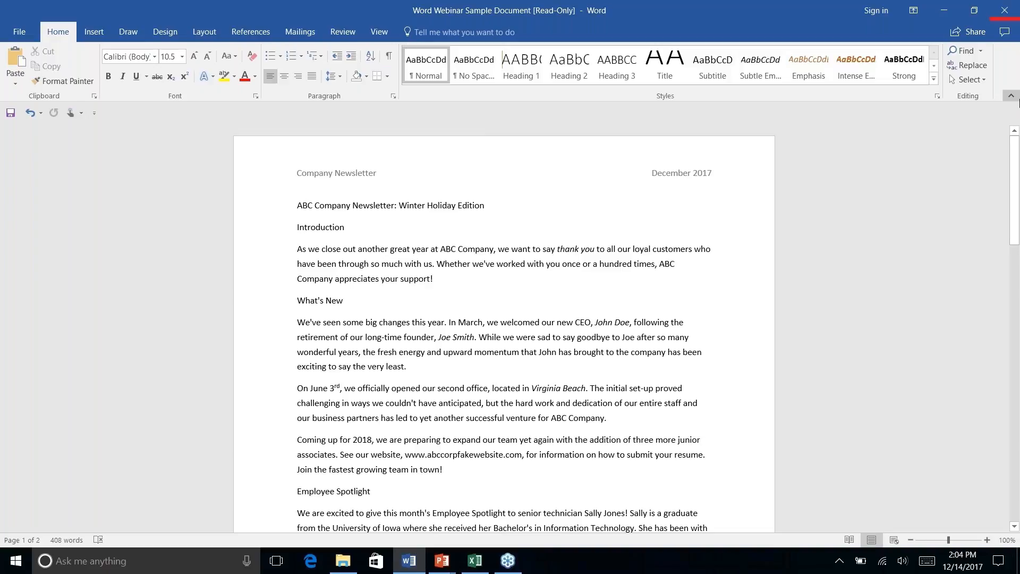
Collapse the ribbon to its tab names and temporarily show the View commands
{"action": "left_click", "coordinate": [1010, 97]}
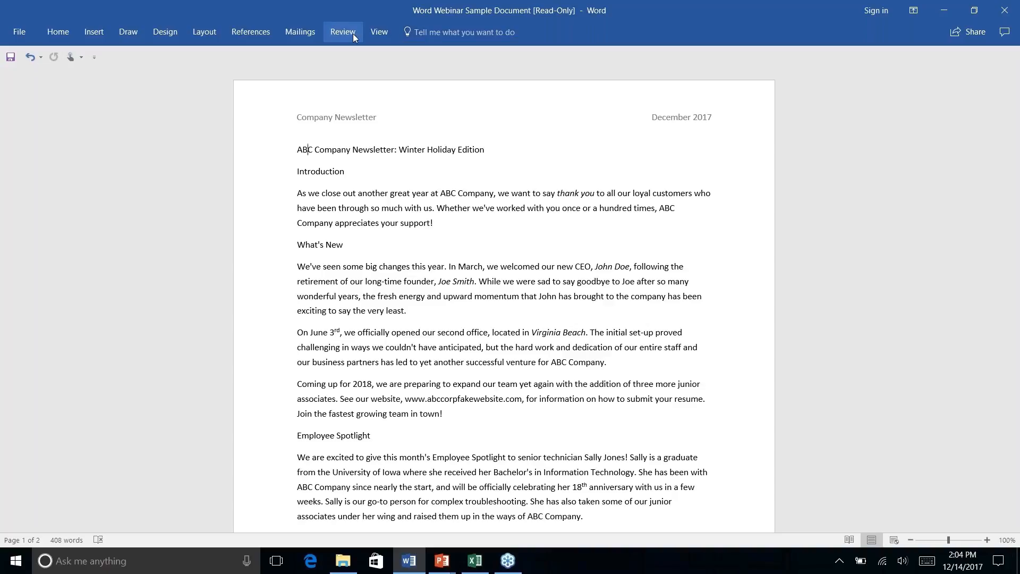
{"action": "left_click", "coordinate": [391, 33]}
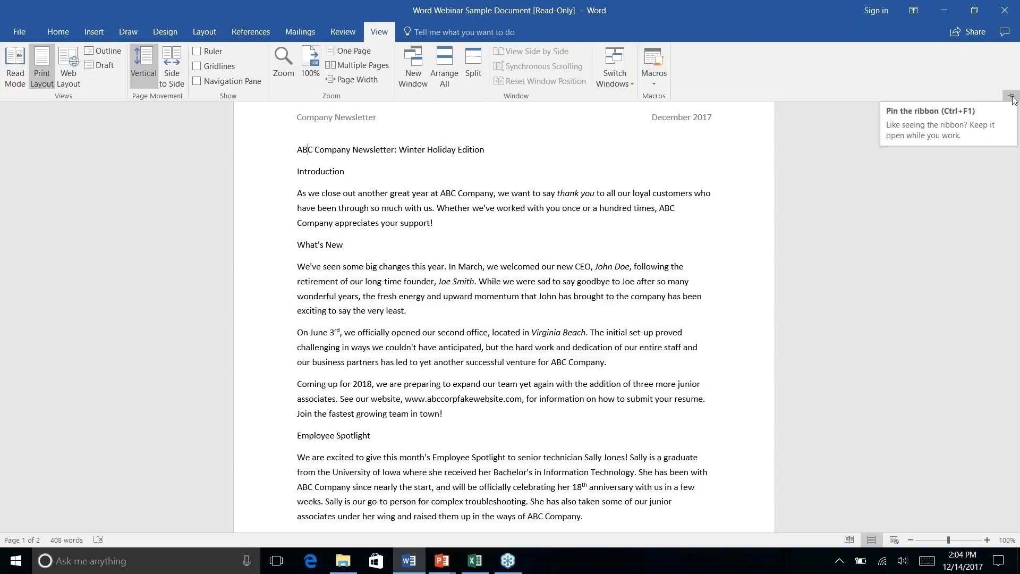
{"action": "left_click", "coordinate": [380, 34]}
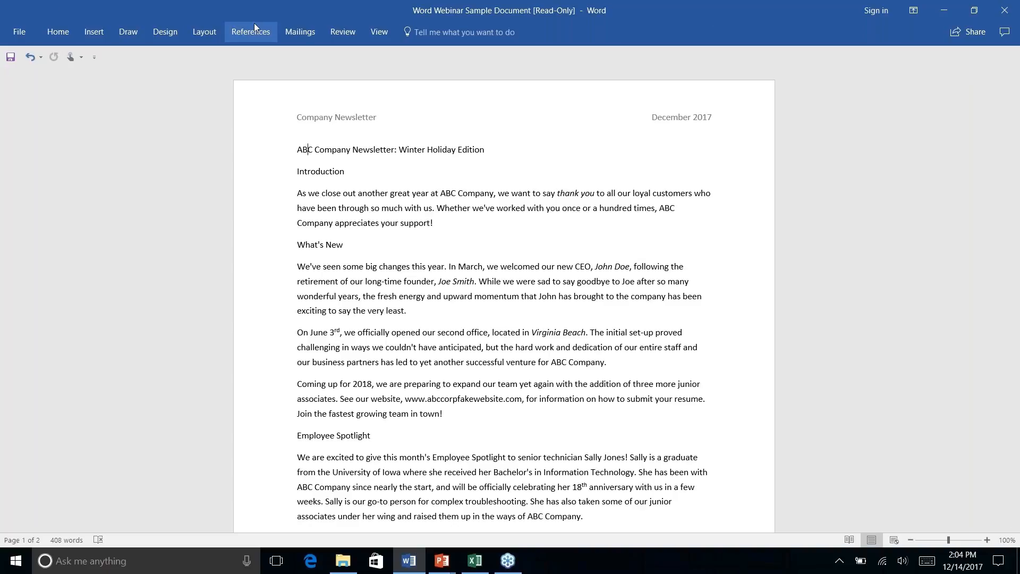
Examine the commands offered under Home, Insert, Draw, Design, Layout and References
{"action": "left_click", "coordinate": [165, 32]}
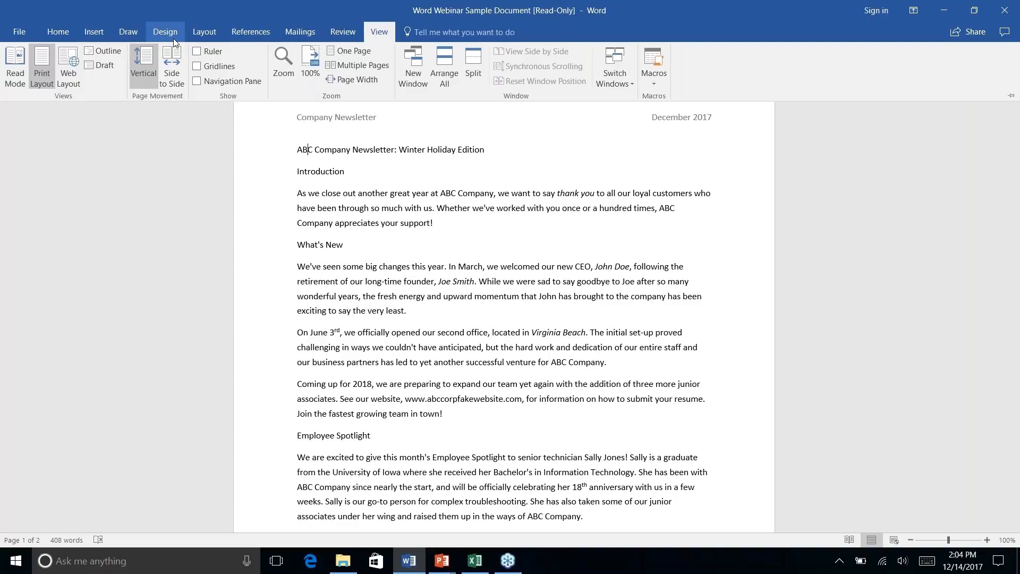
{"action": "left_click", "coordinate": [71, 33]}
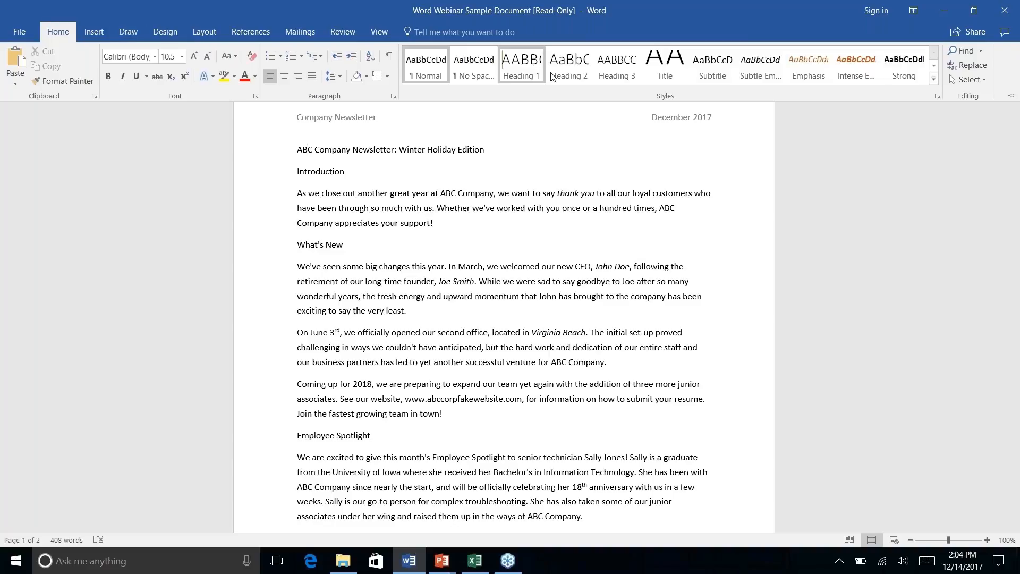
{"action": "left_click", "coordinate": [94, 33]}
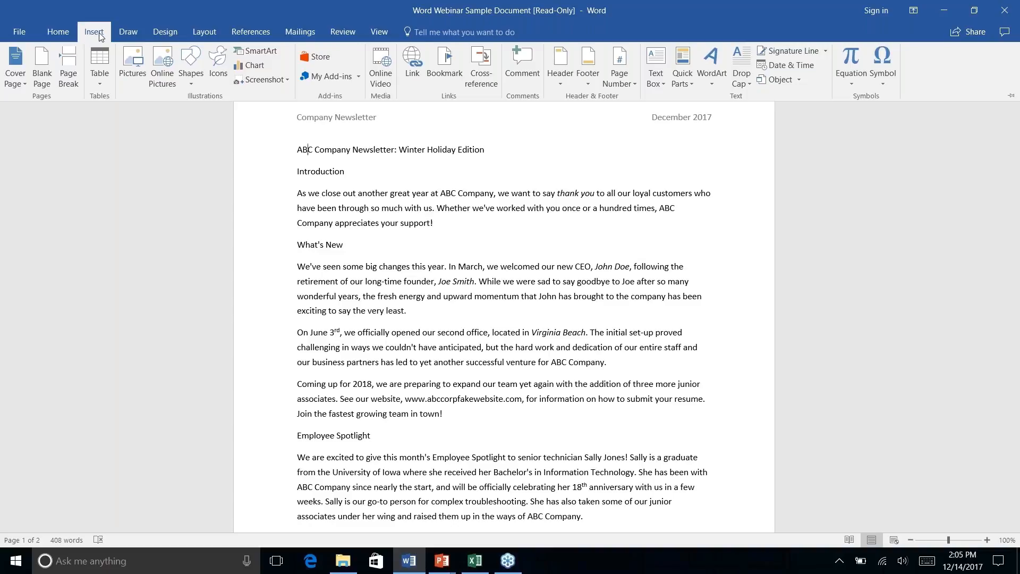
{"action": "left_click", "coordinate": [133, 35]}
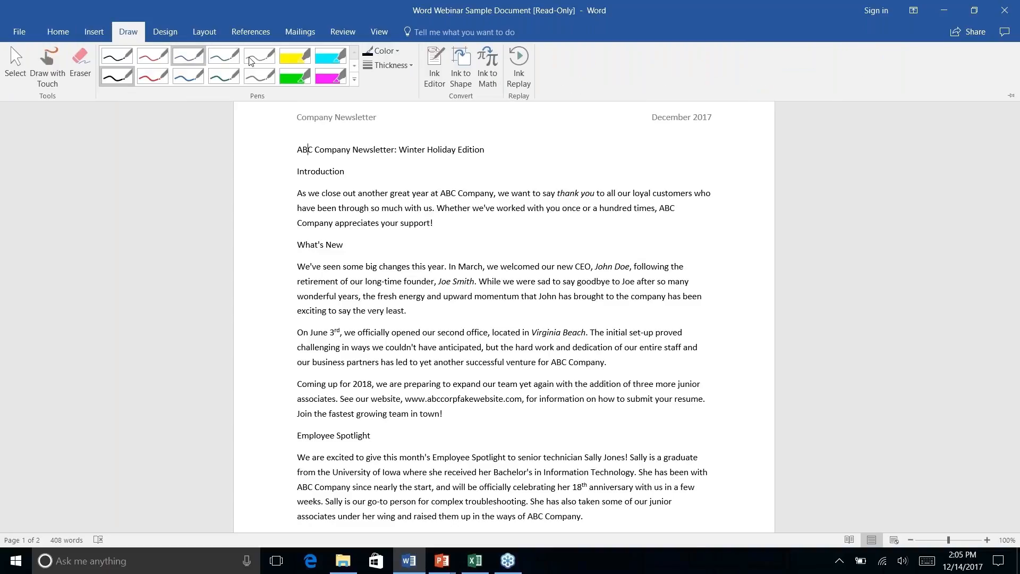
{"action": "left_click", "coordinate": [158, 33]}
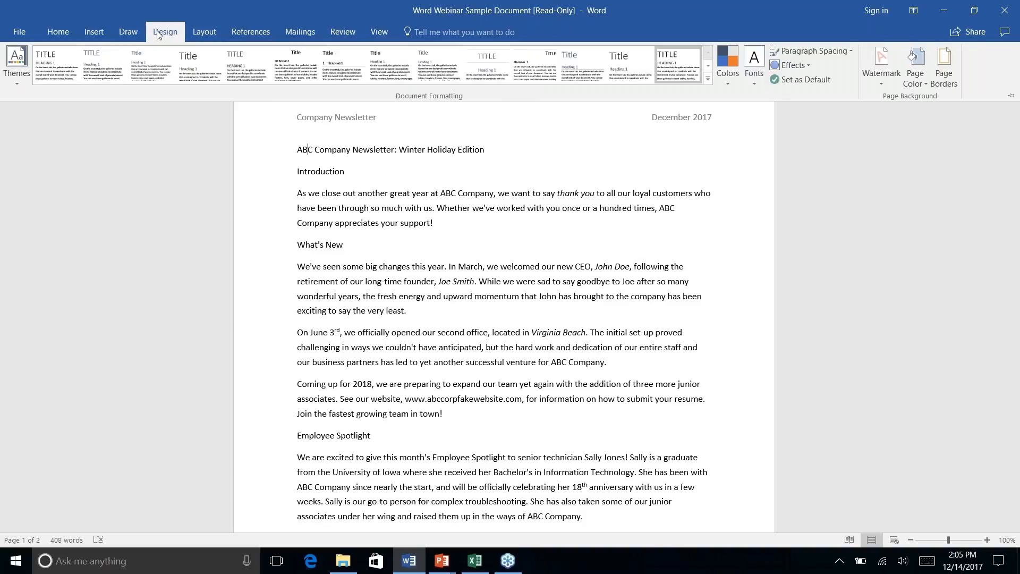
{"action": "left_click", "coordinate": [208, 34]}
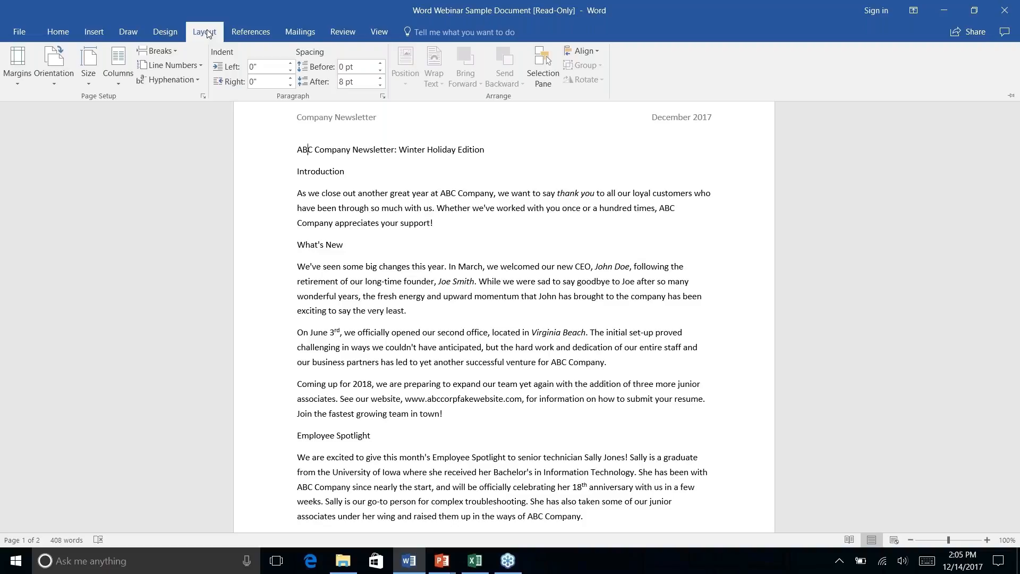
{"action": "left_click", "coordinate": [254, 35]}
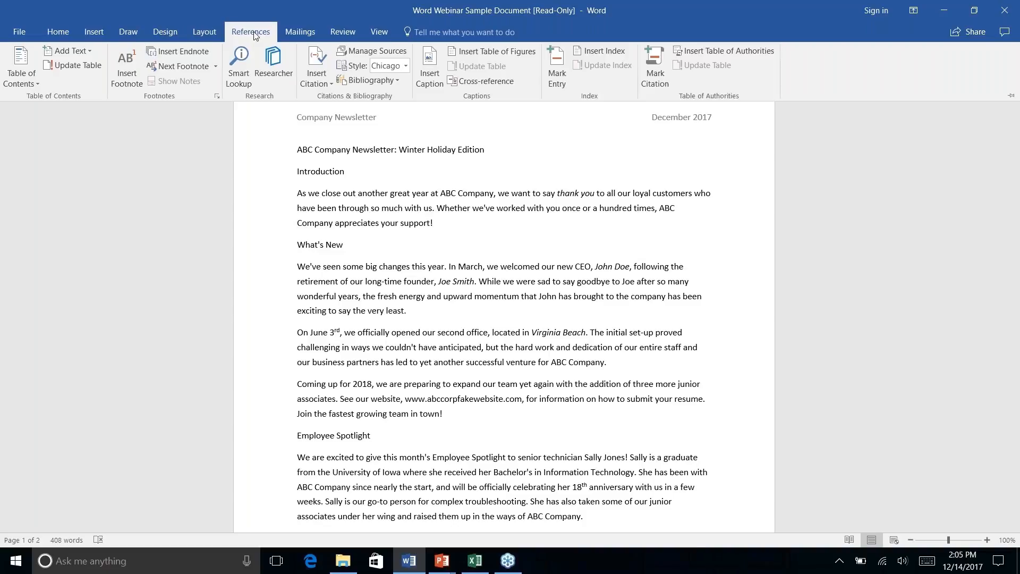
{"action": "left_click", "coordinate": [68, 39]}
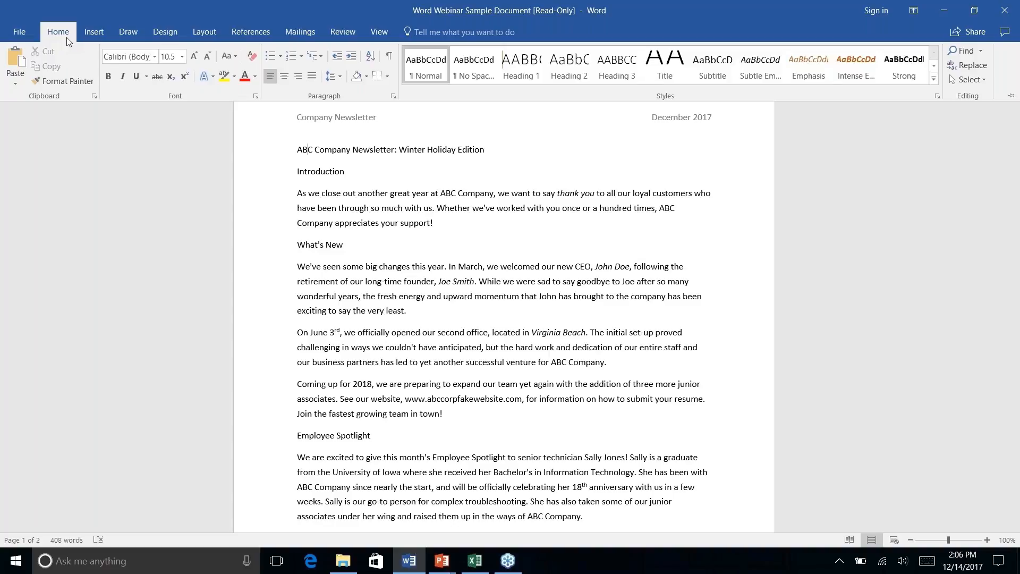
Examine the Popular Commands and Commands Not in the Ribbon lists in the ribbon customization options, leaving the ribbon's commands as they are
{"action": "right_click", "coordinate": [230, 77]}
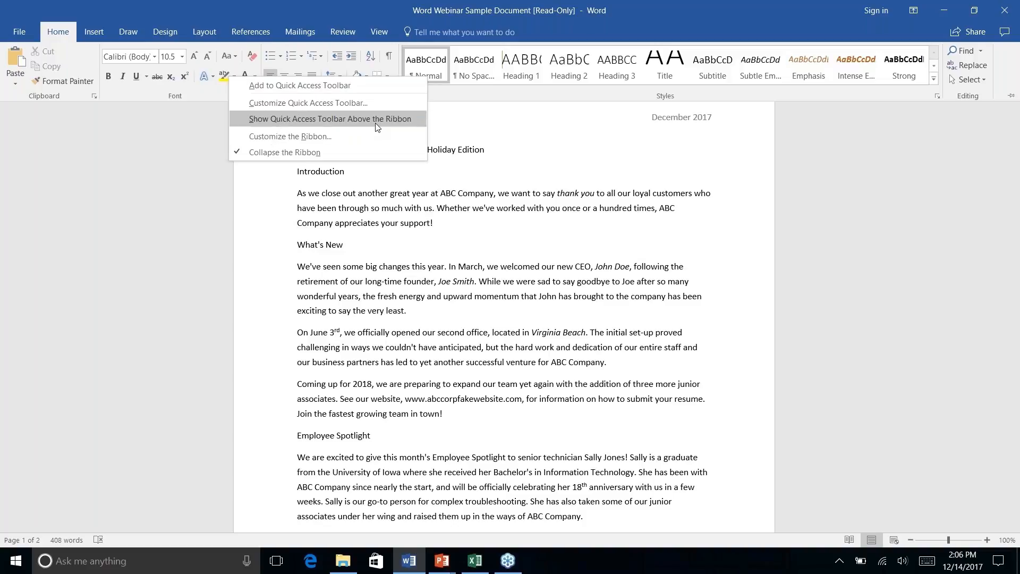
{"action": "left_click", "coordinate": [342, 134]}
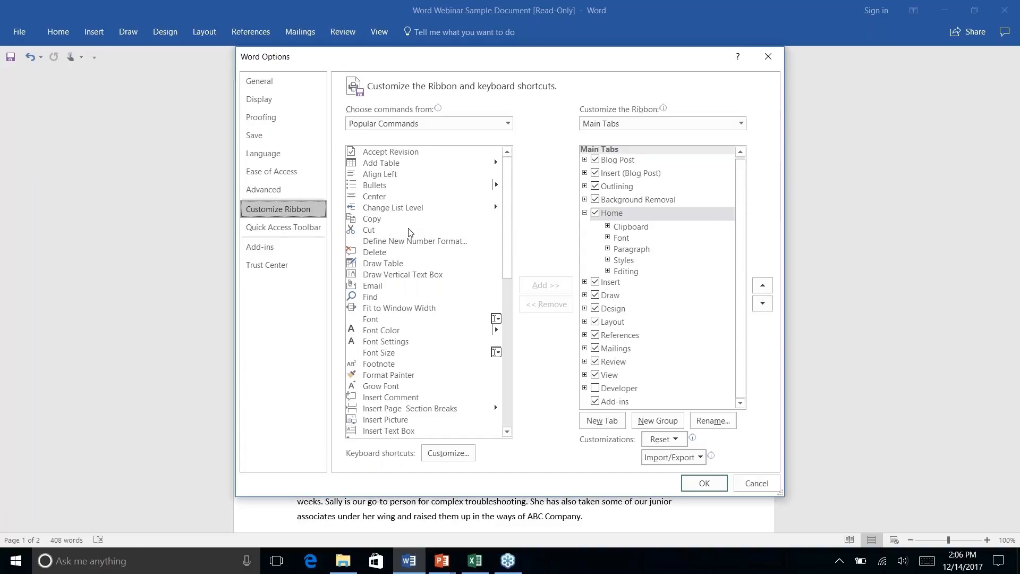
{"action": "scroll", "coordinate": [509, 197], "scroll_direction": "down", "scroll_amount": 10}
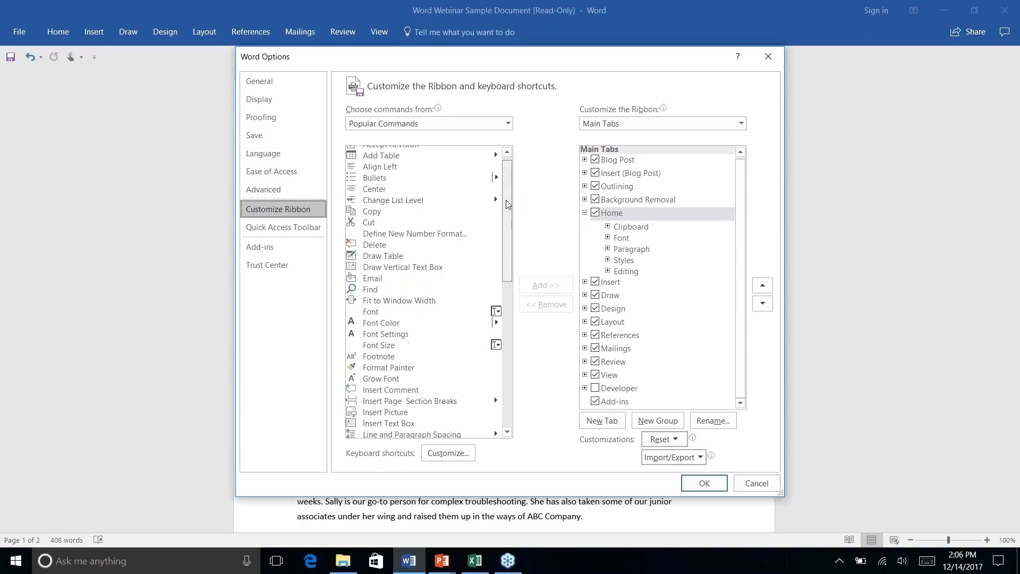
{"action": "left_click", "coordinate": [507, 124]}
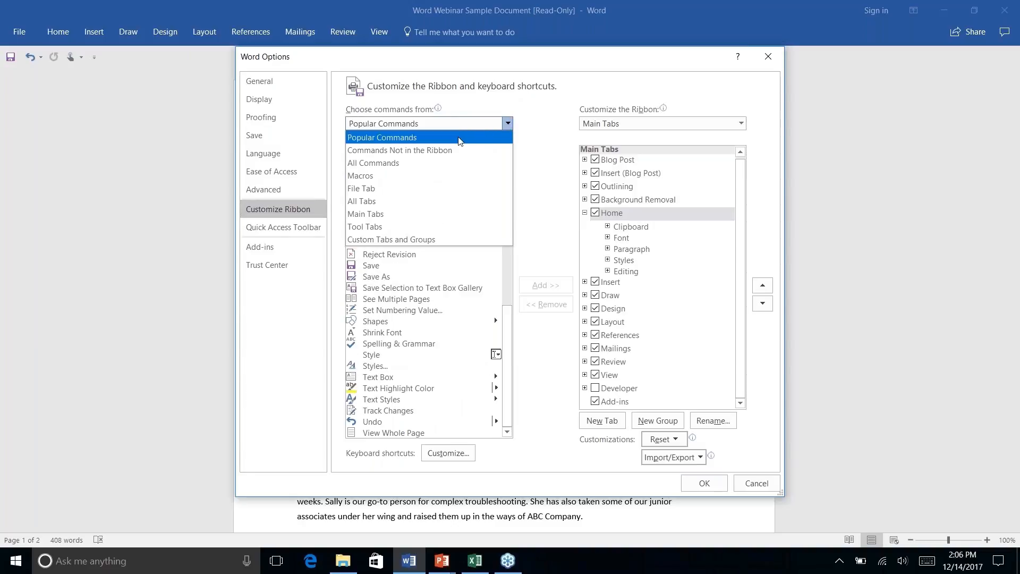
{"action": "left_click", "coordinate": [438, 150]}
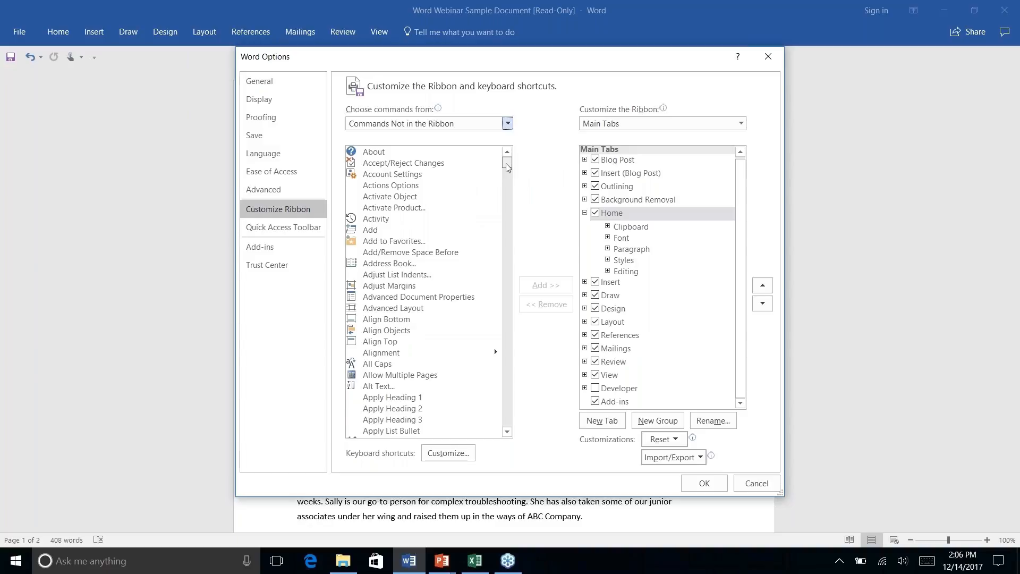
{"action": "left_click_drag", "start_coordinate": [506, 165], "coordinate": [502, 277]}
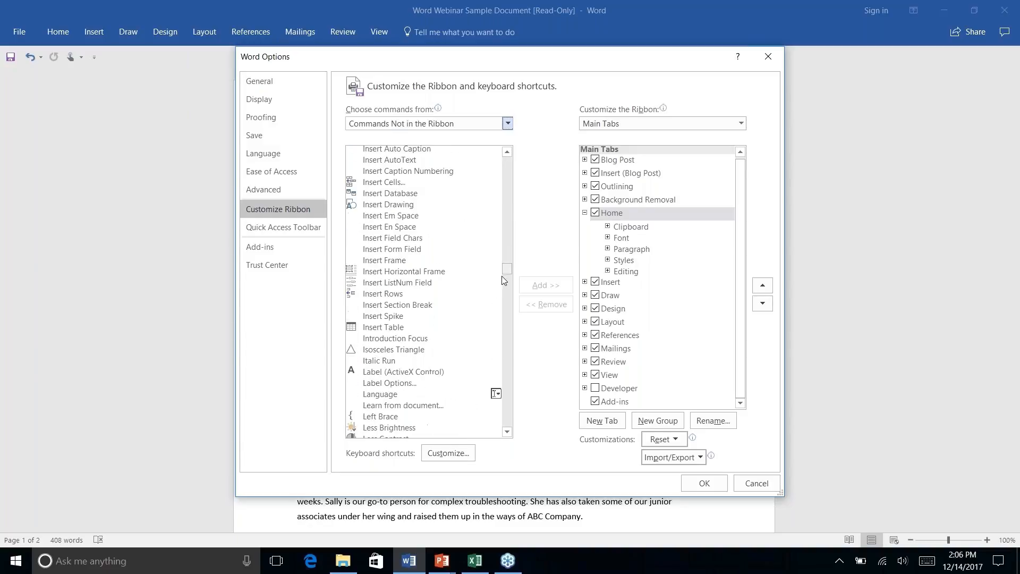
{"action": "scroll", "coordinate": [436, 301], "scroll_direction": "down", "scroll_amount": 4}
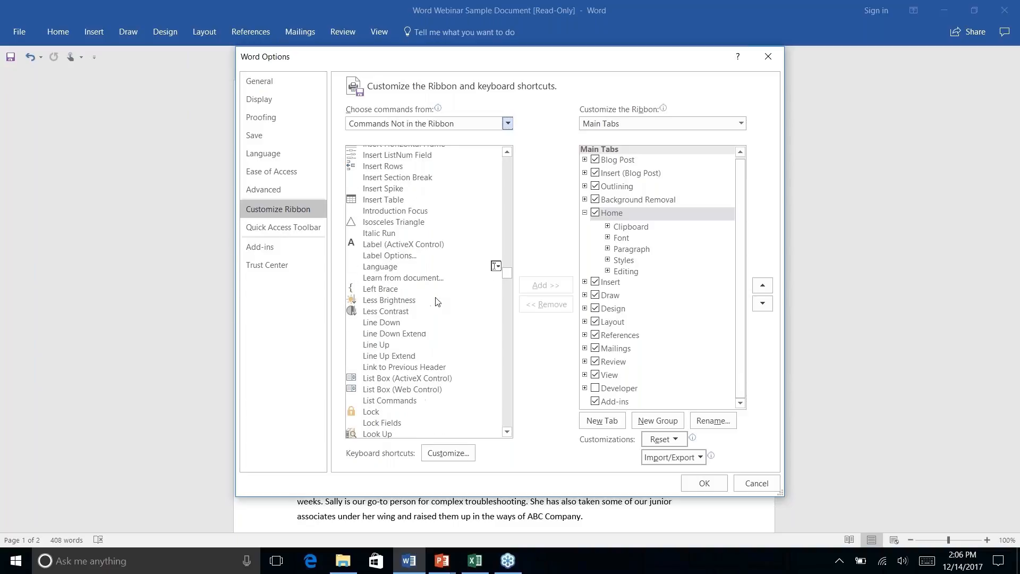
{"action": "scroll", "coordinate": [435, 301], "scroll_direction": "up", "scroll_amount": 6}
{"action": "scroll", "coordinate": [435, 301], "scroll_direction": "up", "scroll_amount": 20}
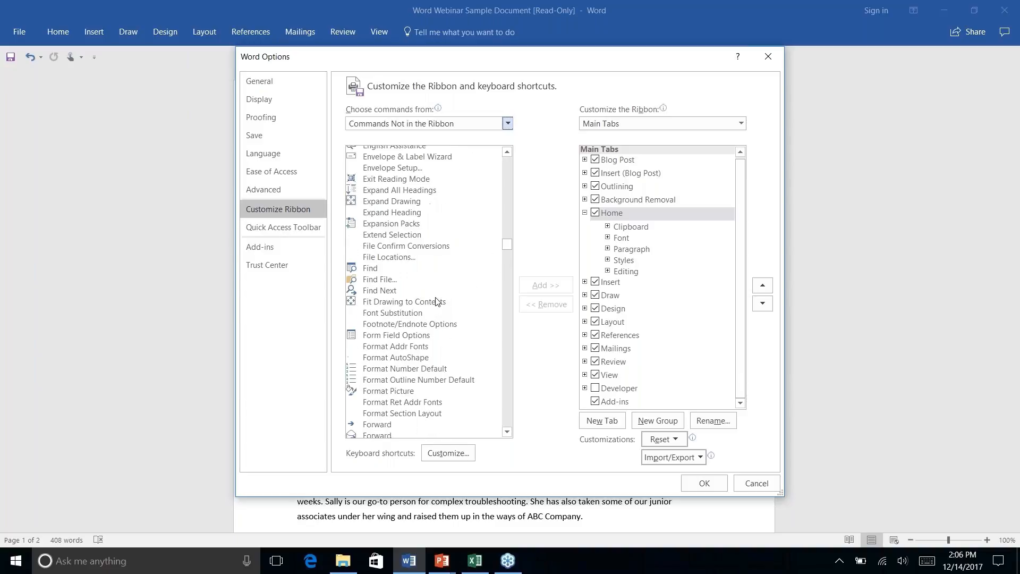
{"action": "left_click", "coordinate": [768, 58]}
{"action": "key", "text": "alt+q"}
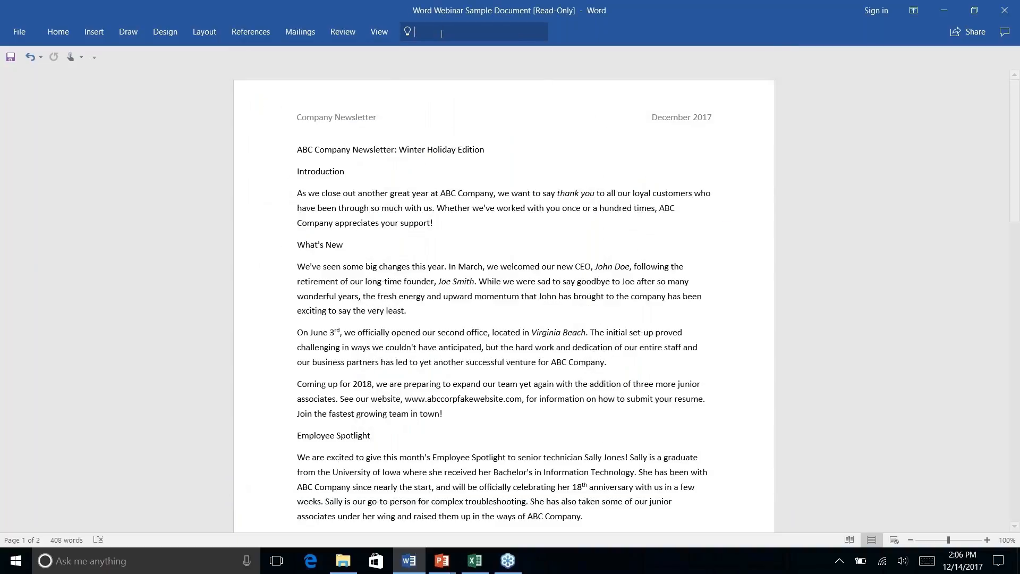
{"action": "key", "text": "Escape"}
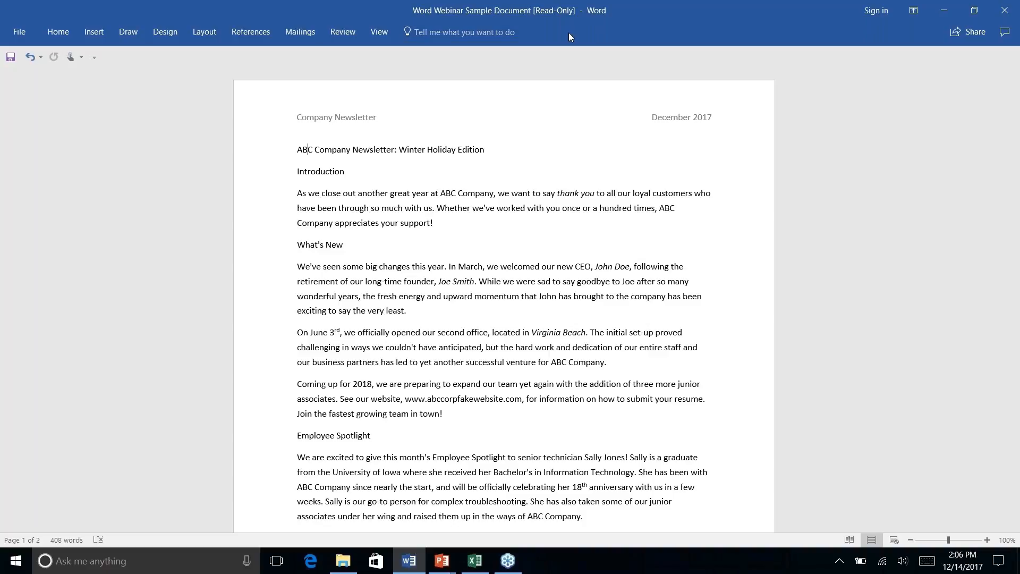
{"action": "left_click", "coordinate": [477, 34]}
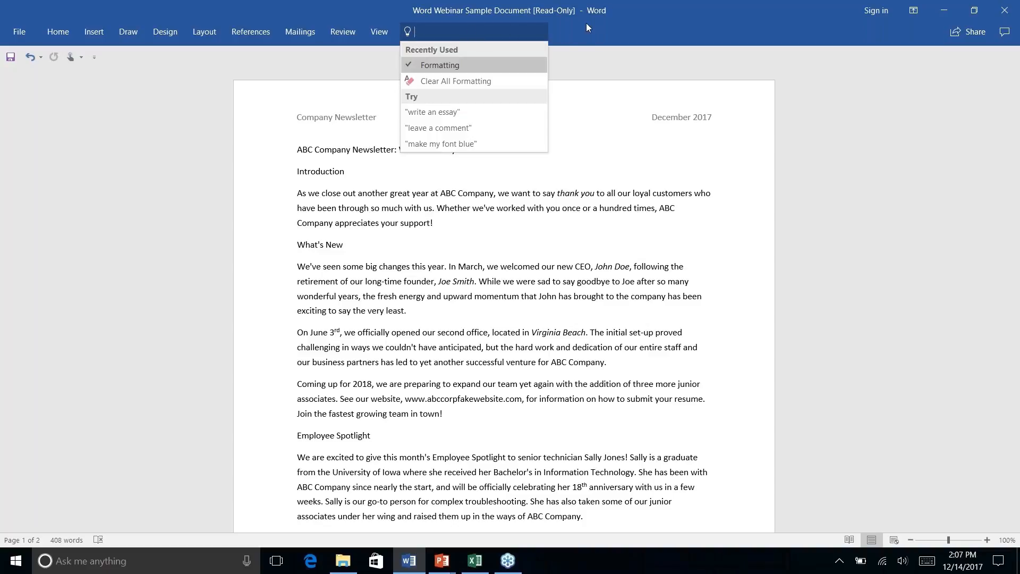
{"action": "left_click", "coordinate": [598, 27]}
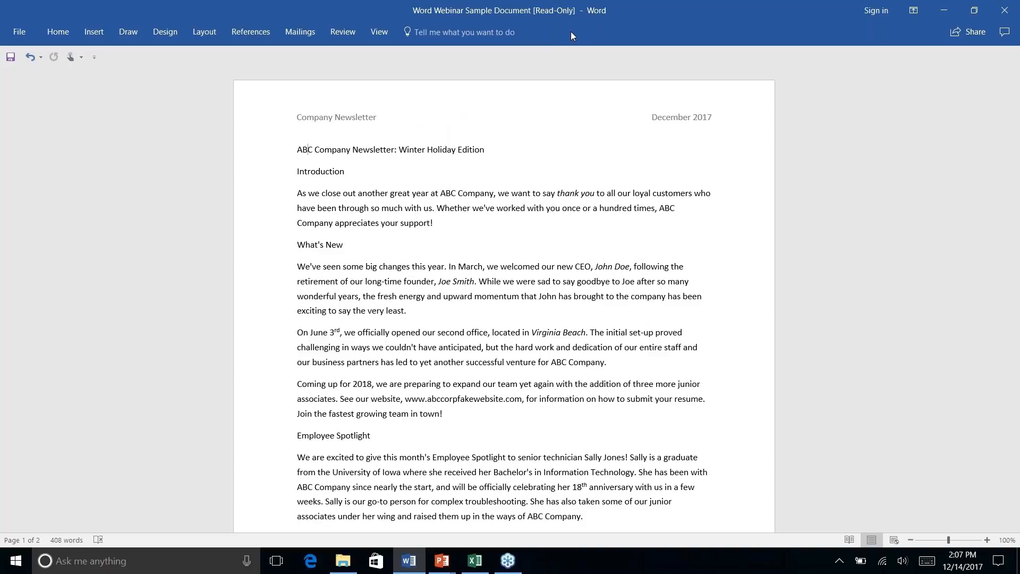
Search the Tell Me feature for "add link", view the Insert Hyperlink dialog via Add a Hyperlink, and close it without inserting a link
{"action": "key", "text": "alt+q"}
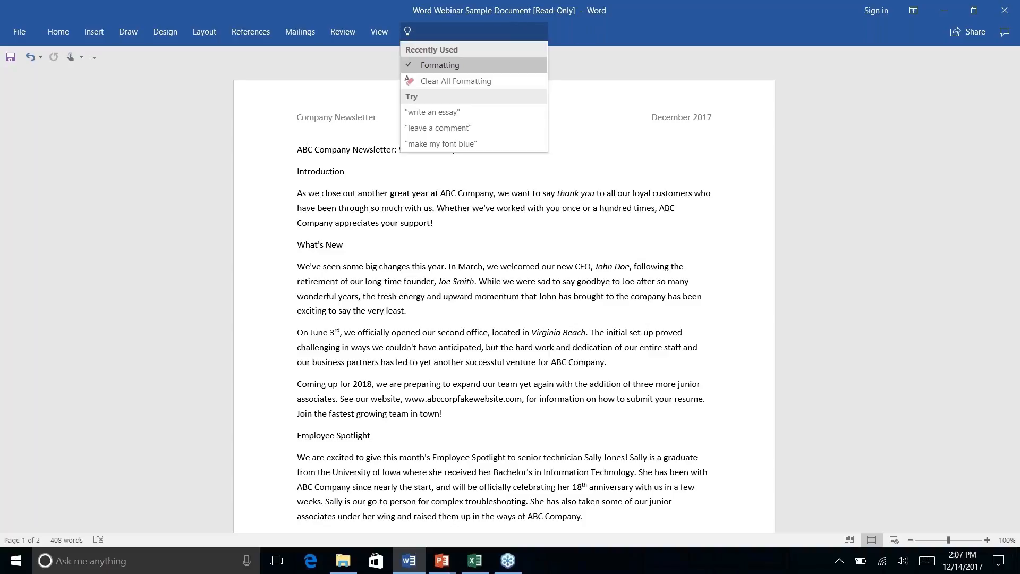
{"action": "type", "text": "add "}
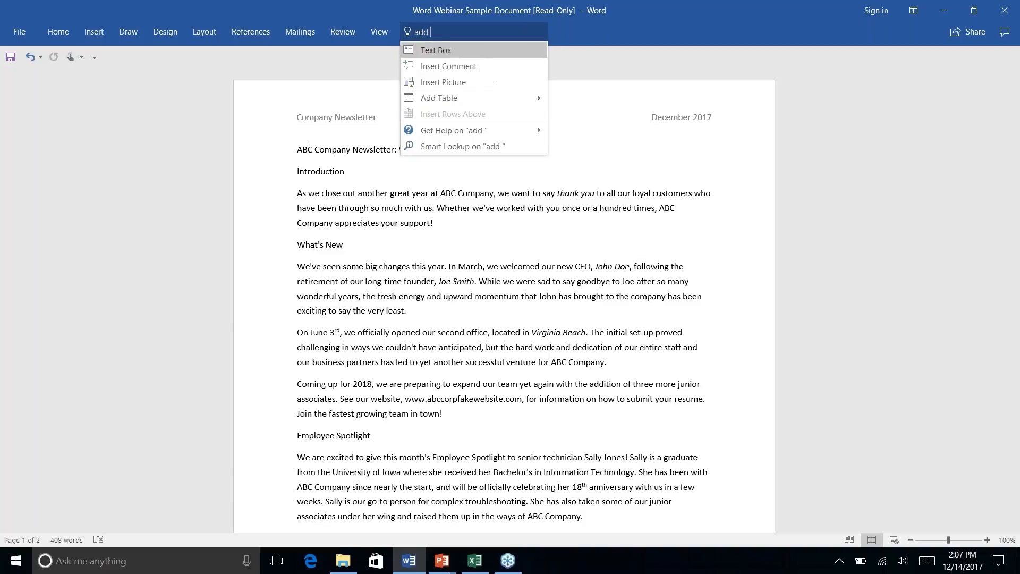
{"action": "type", "text": "link"}
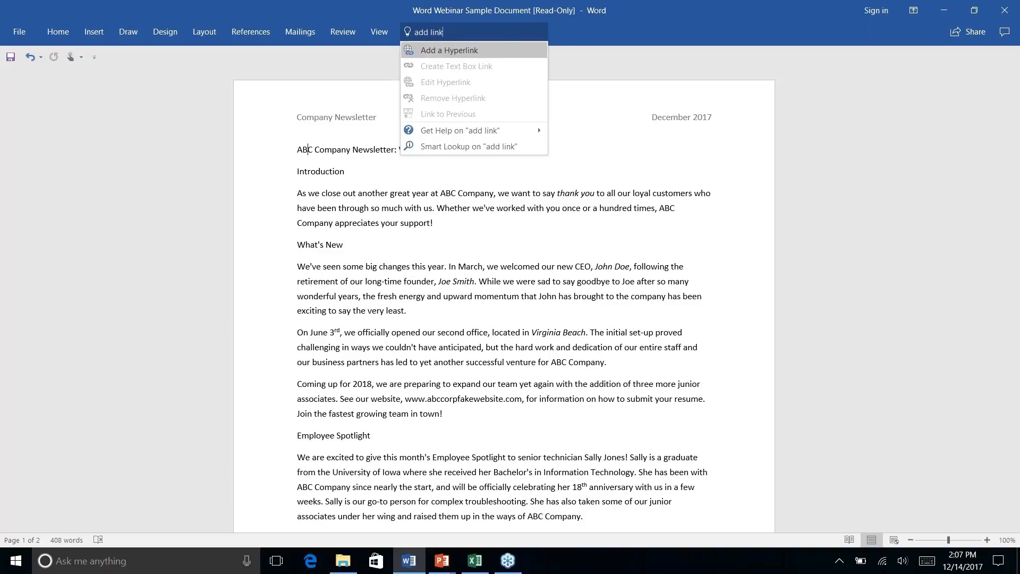
{"action": "left_click", "coordinate": [502, 50]}
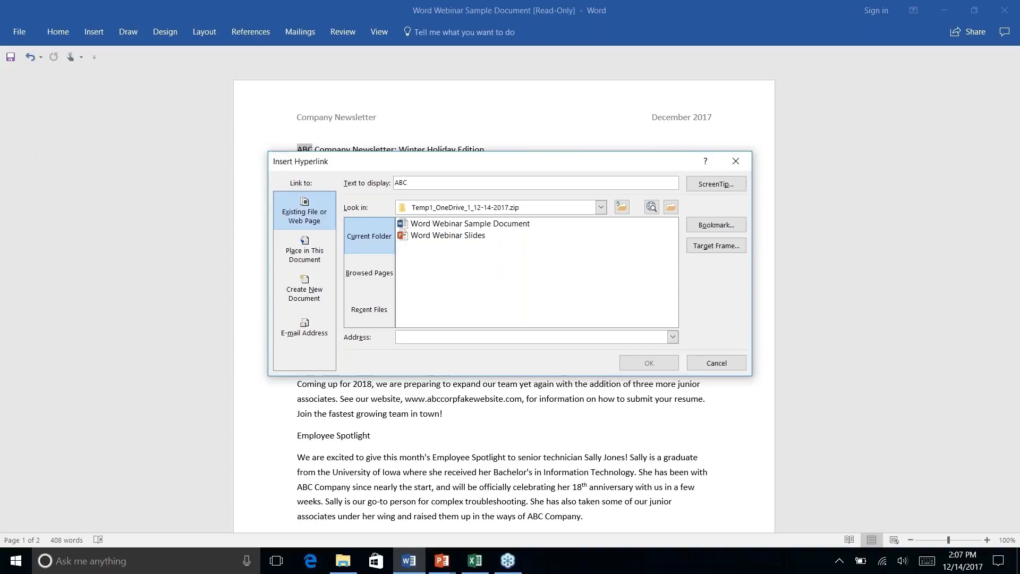
{"action": "left_click", "coordinate": [735, 161]}
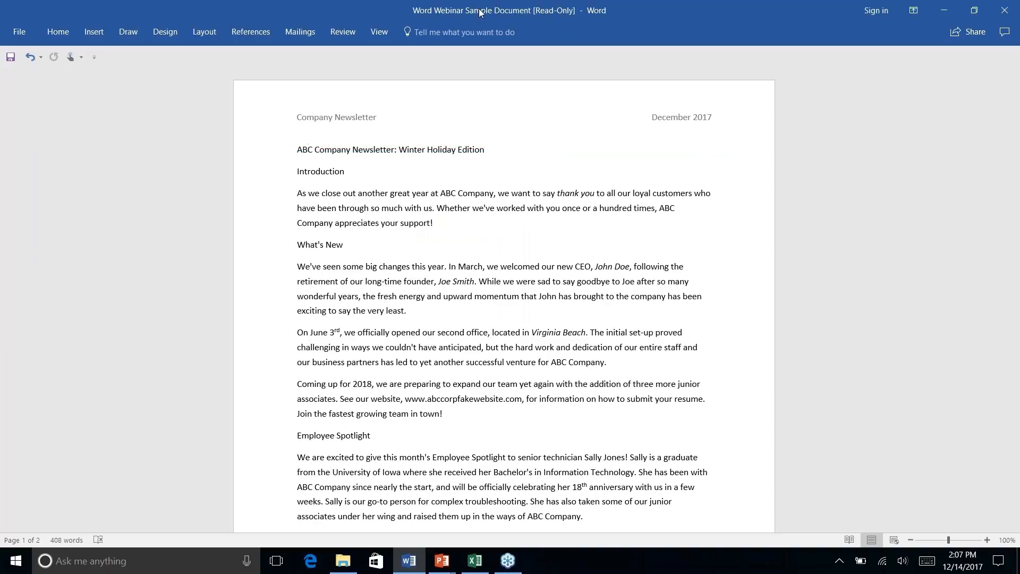
{"action": "left_click", "coordinate": [469, 33]}
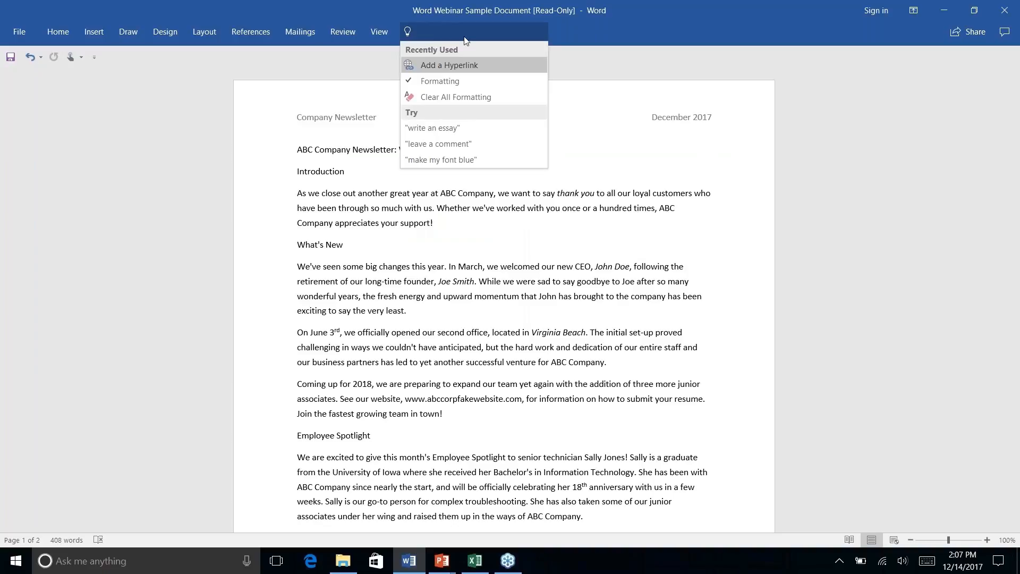
{"action": "left_click", "coordinate": [716, 61]}
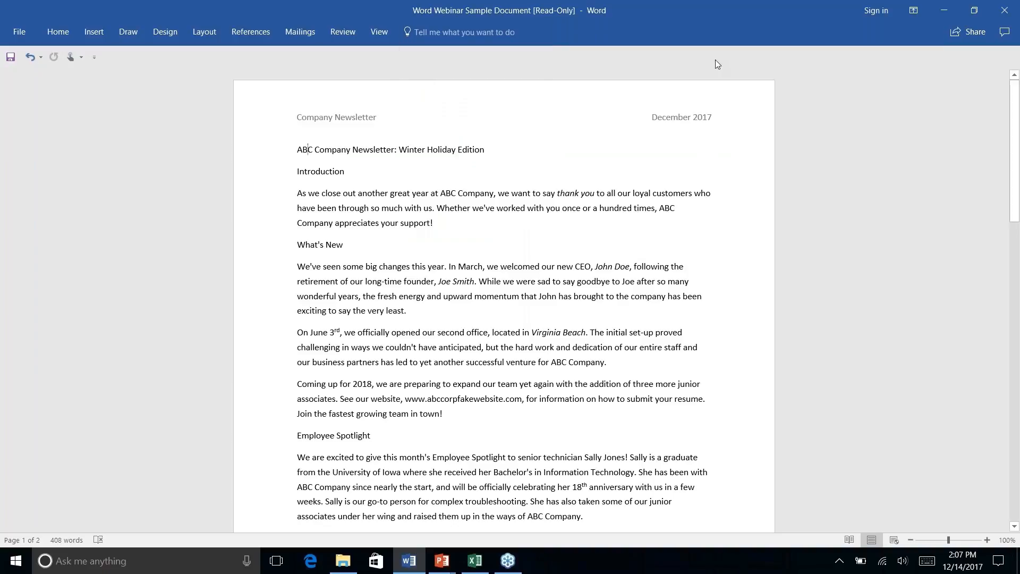
{"action": "left_click", "coordinate": [56, 37]}
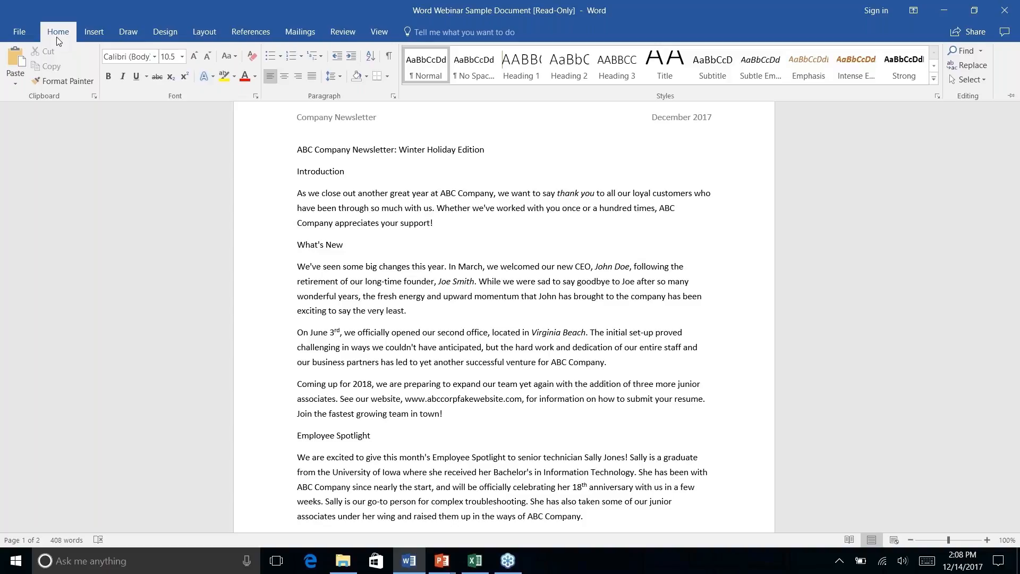
{"action": "key", "text": "alt+Tab"}
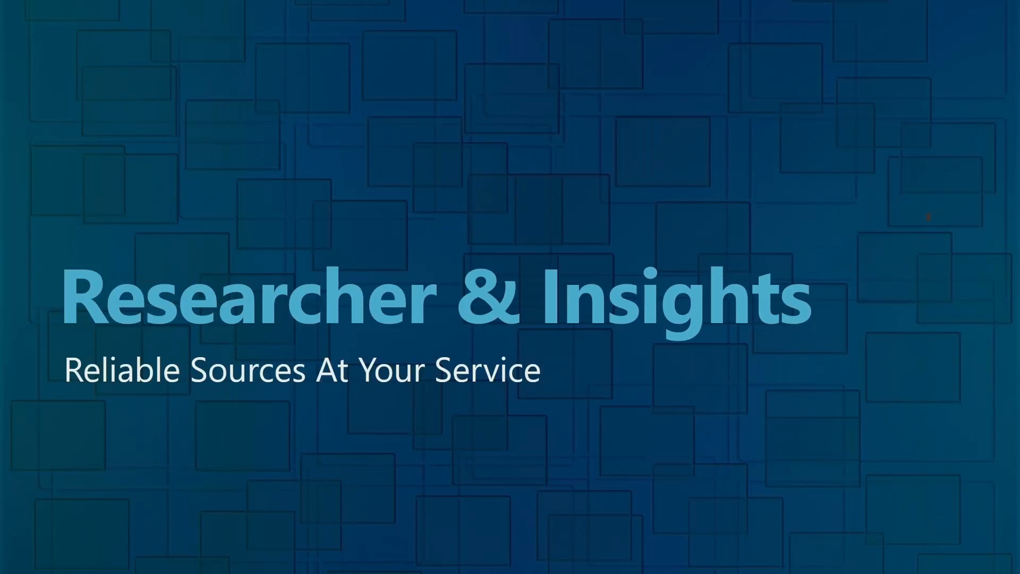
{"action": "key", "text": "alt+Tab"}
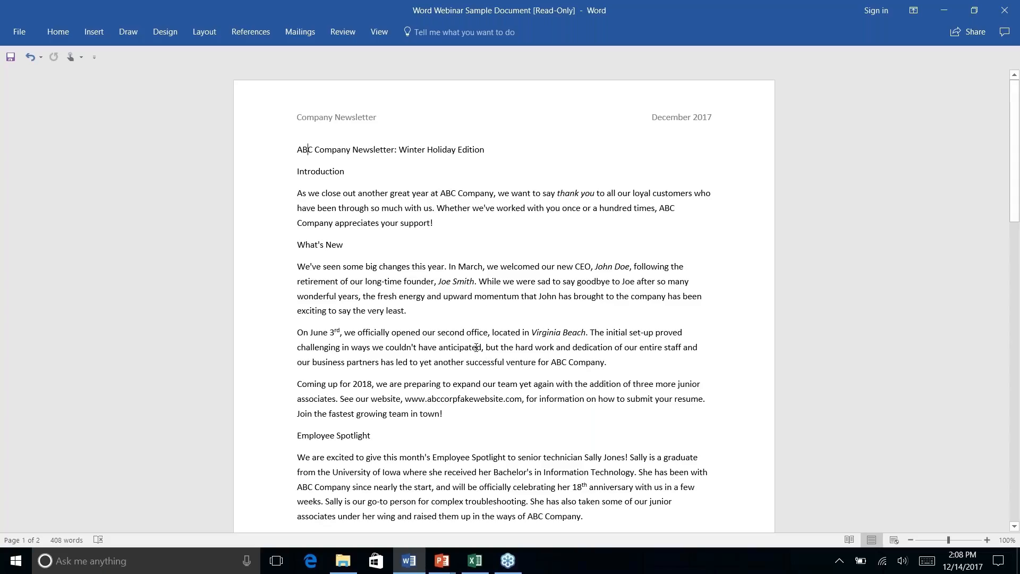
Review both pages of the newsletter, including the end of the Windows 3.0 sentence in the History Lesson section
{"action": "scroll", "coordinate": [476, 348], "scroll_direction": "down", "scroll_amount": 15}
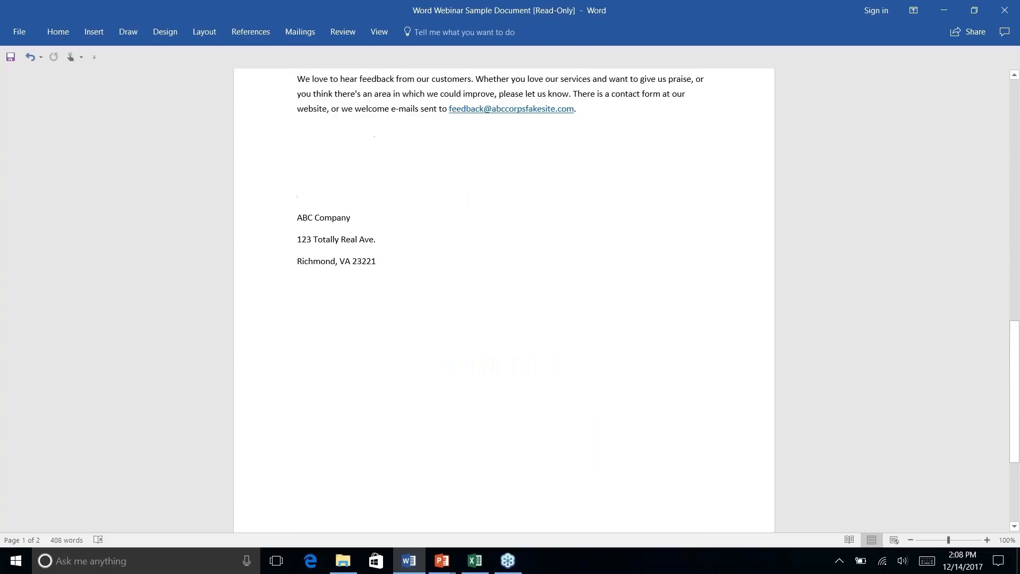
{"action": "scroll", "coordinate": [503, 300], "scroll_direction": "up", "scroll_amount": 15}
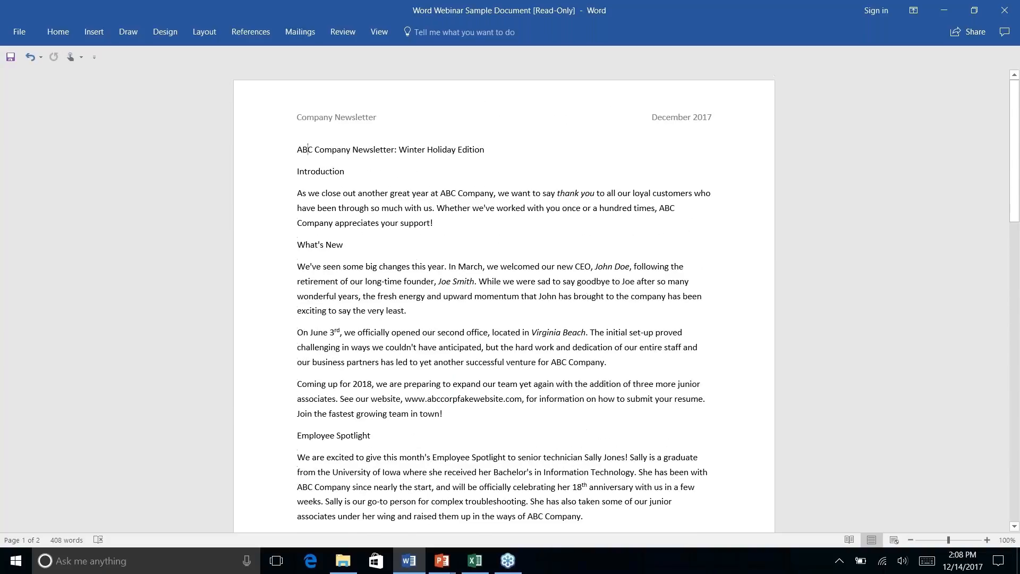
{"action": "scroll", "coordinate": [504, 300], "scroll_direction": "down", "scroll_amount": 1}
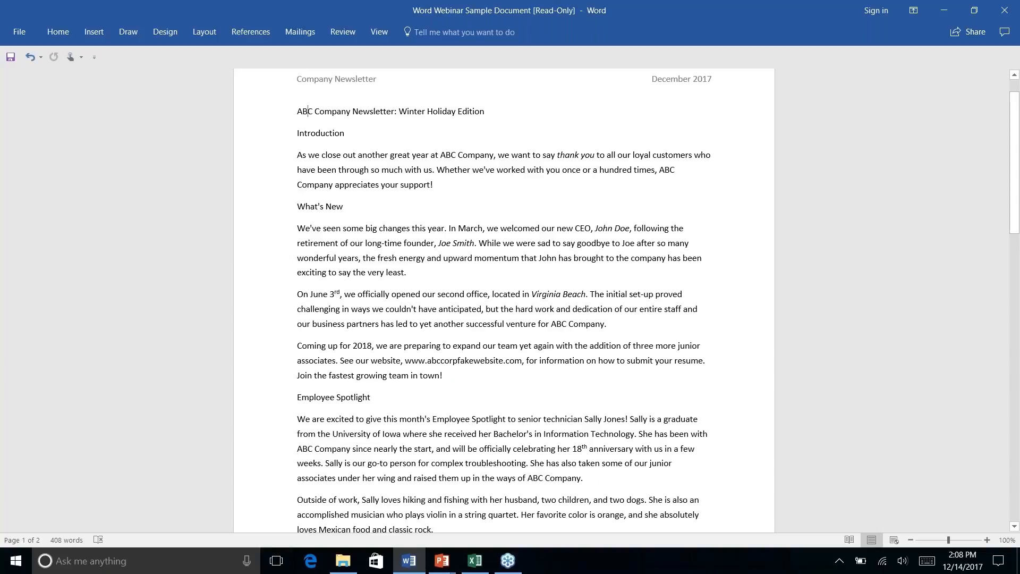
{"action": "scroll", "coordinate": [504, 350], "scroll_direction": "down", "scroll_amount": 8}
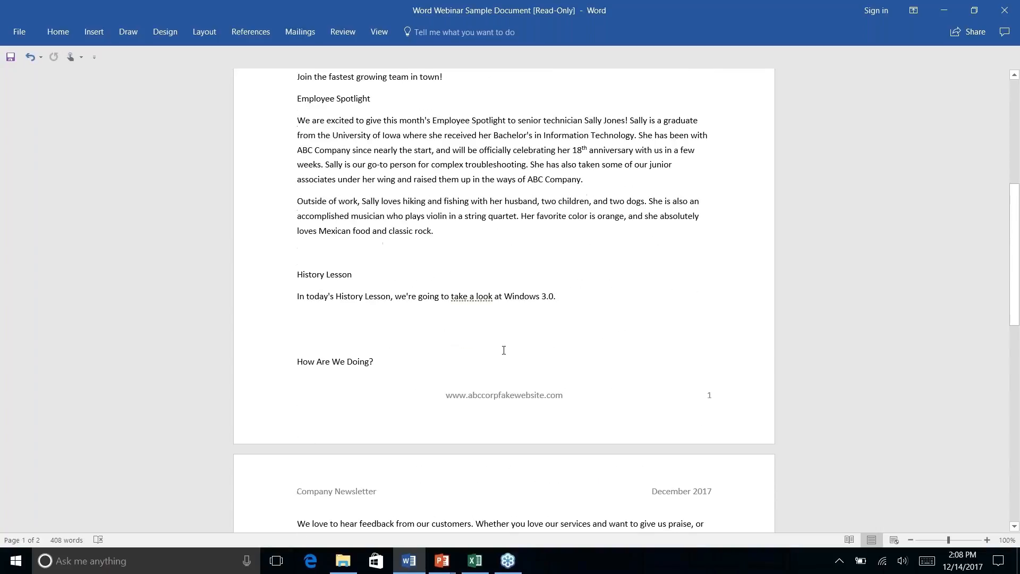
{"action": "left_click", "coordinate": [568, 300]}
{"action": "scroll", "coordinate": [580, 317], "scroll_direction": "down", "scroll_amount": 6}
{"action": "scroll", "coordinate": [581, 317], "scroll_direction": "up", "scroll_amount": 8}
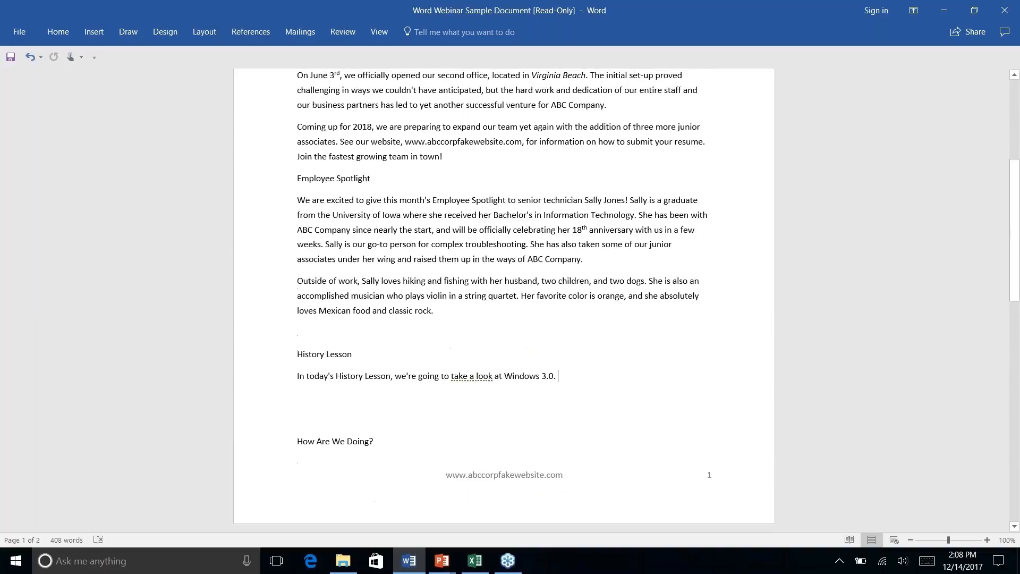
{"action": "scroll", "coordinate": [504, 297], "scroll_direction": "up", "scroll_amount": 5}
{"action": "scroll", "coordinate": [504, 297], "scroll_direction": "down", "scroll_amount": 5}
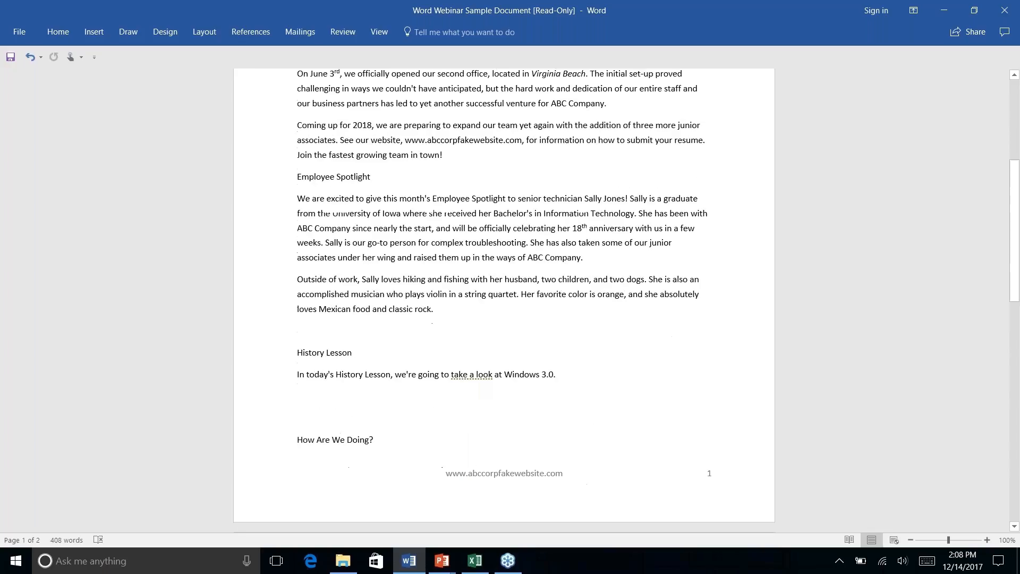
{"action": "scroll", "coordinate": [504, 298], "scroll_direction": "down", "scroll_amount": 3}
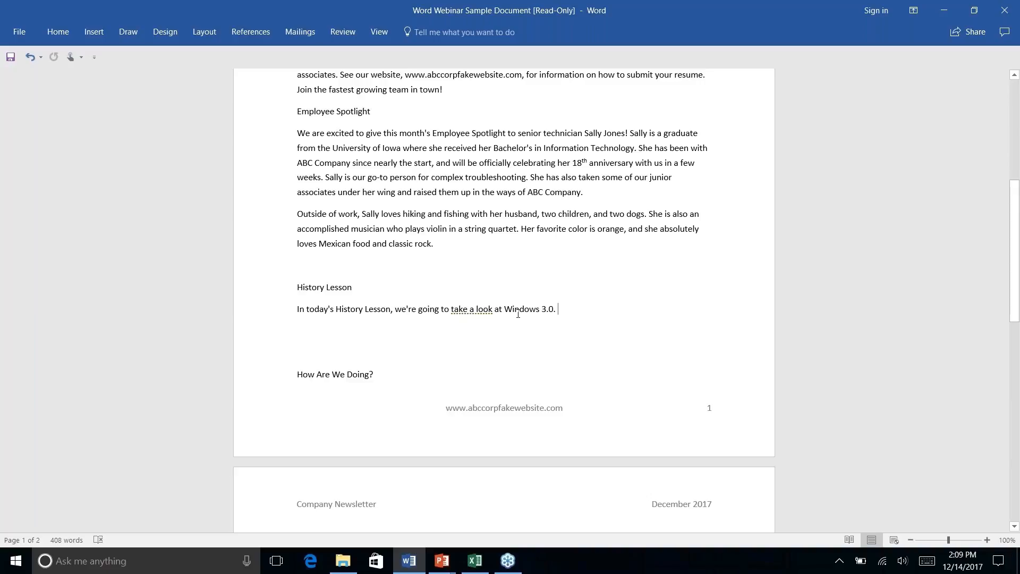
Run Smart Lookup on the words "Windows 3.0." in the History Lesson paragraph
{"action": "left_click", "coordinate": [503, 308]}
{"action": "left_click_drag", "start_coordinate": [505, 310], "coordinate": [557, 309]}
{"action": "key", "text": "shift+Up"}
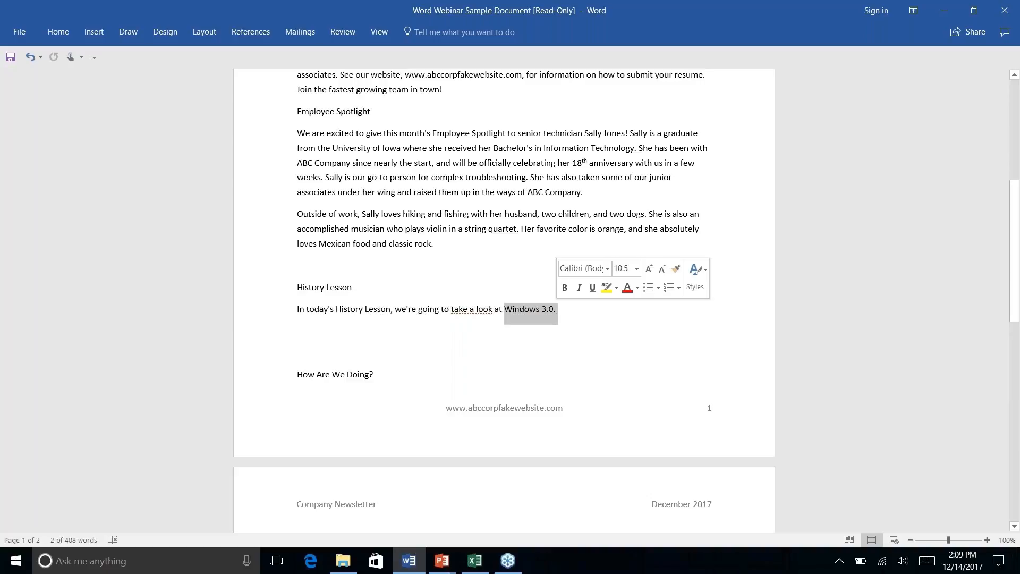
{"action": "right_click", "coordinate": [555, 311]}
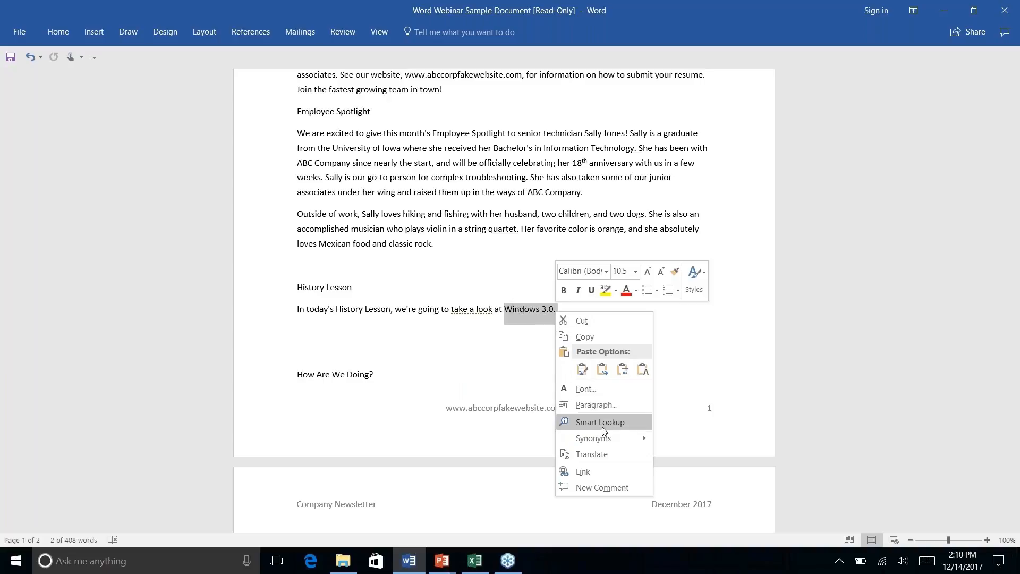
{"action": "left_click", "coordinate": [585, 422]}
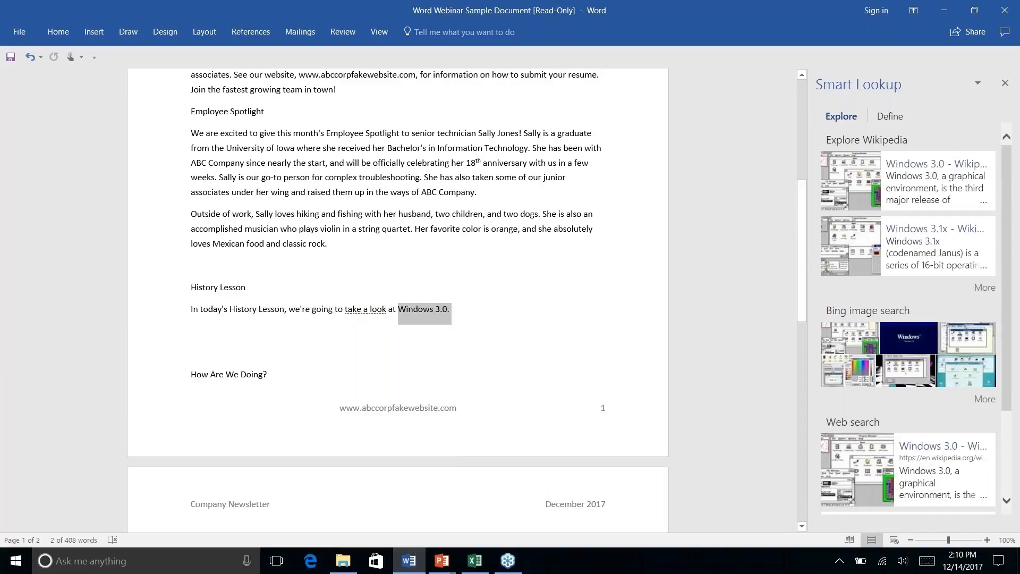
Examine the Explore results of Smart Lookup, covering the Wikipedia, Bing image search and web search sections
{"action": "left_click", "coordinate": [905, 298]}
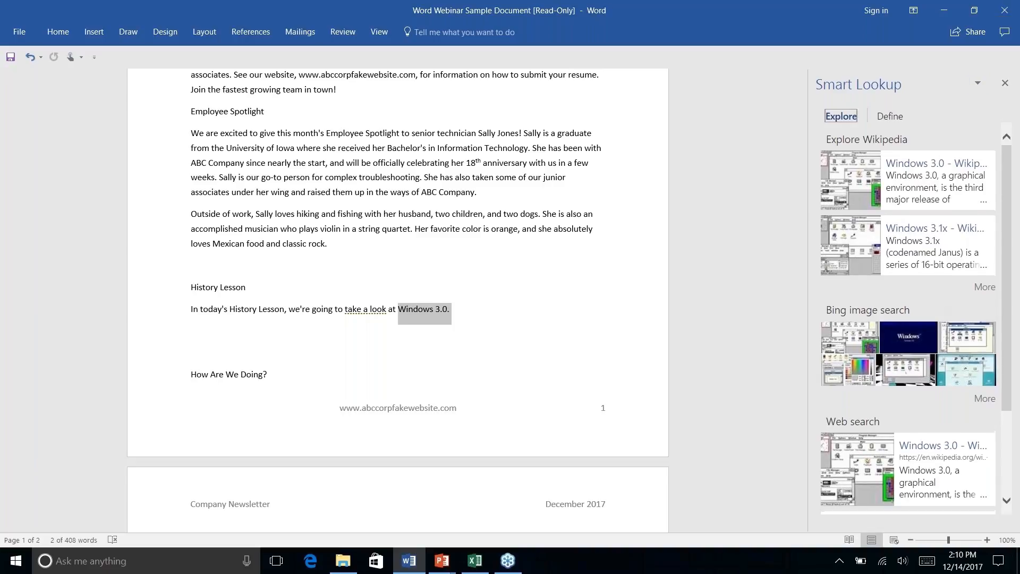
{"action": "scroll", "coordinate": [905, 306], "scroll_direction": "down", "scroll_amount": 3}
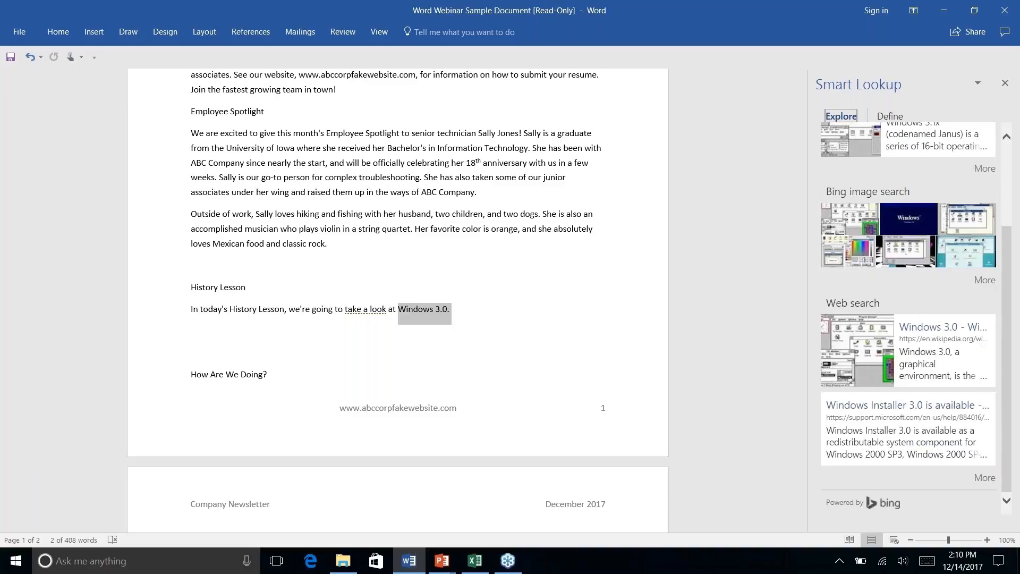
{"action": "scroll", "coordinate": [935, 234], "scroll_direction": "up", "scroll_amount": 3}
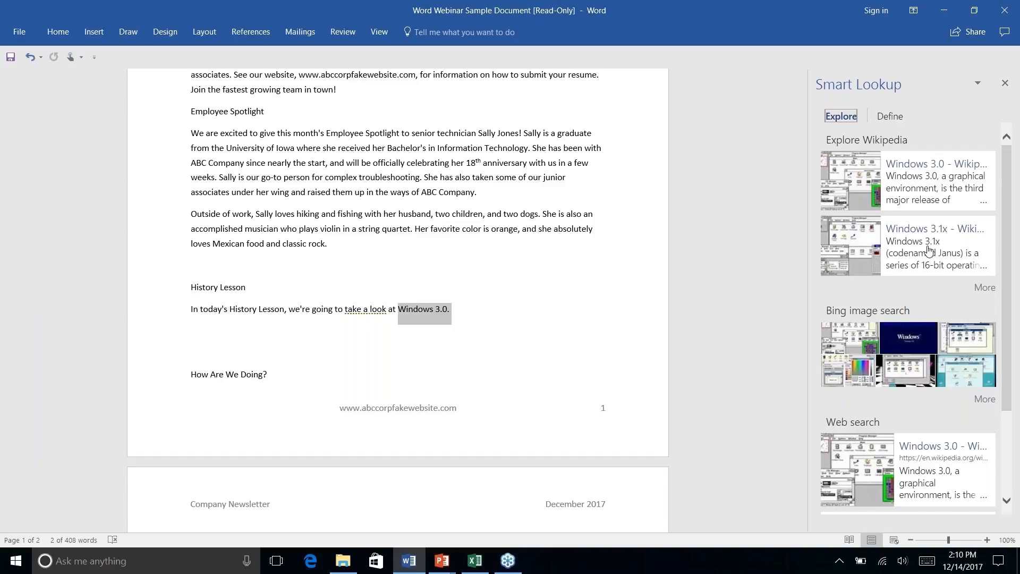
{"action": "scroll", "coordinate": [929, 251], "scroll_direction": "down", "scroll_amount": 1}
{"action": "scroll", "coordinate": [908, 319], "scroll_direction": "down", "scroll_amount": 3}
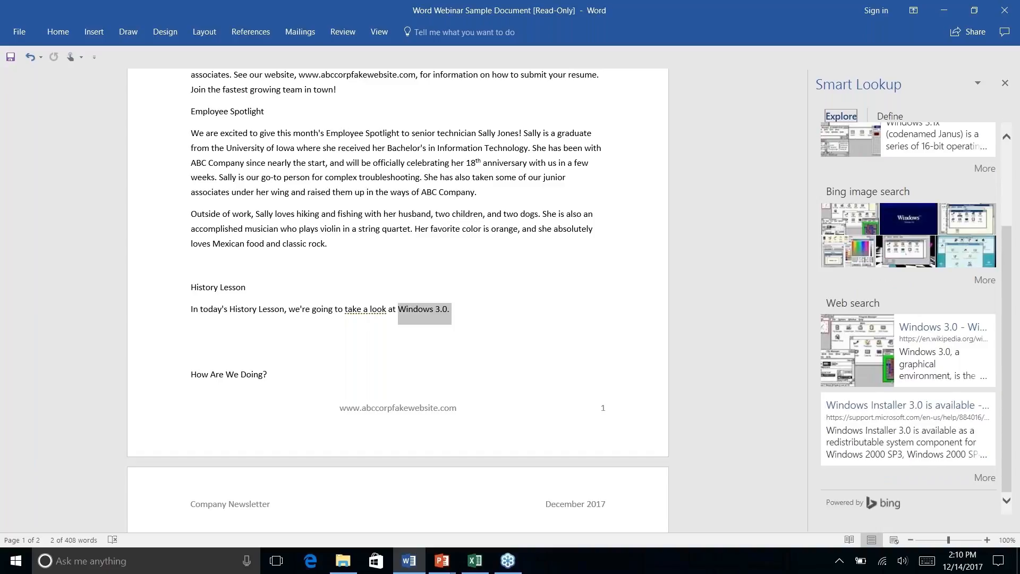
{"action": "scroll", "coordinate": [909, 318], "scroll_direction": "up", "scroll_amount": 4}
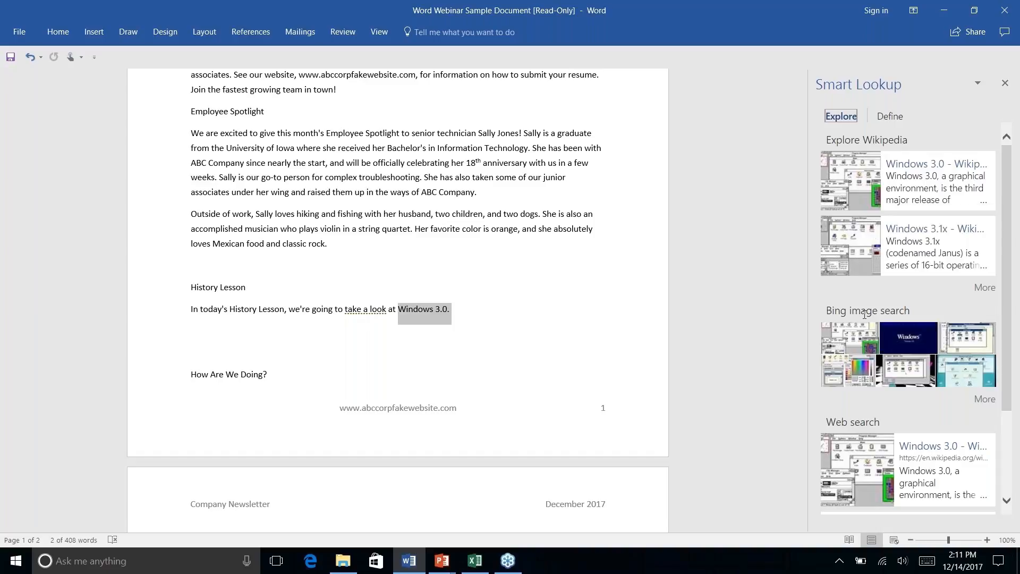
{"action": "scroll", "coordinate": [884, 422], "scroll_direction": "down", "scroll_amount": 3}
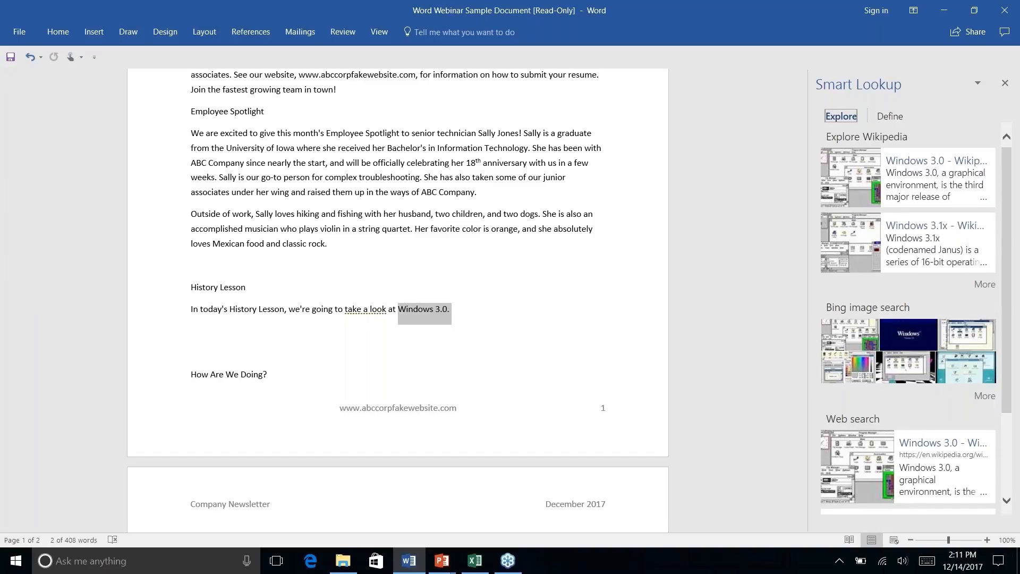
{"action": "scroll", "coordinate": [884, 423], "scroll_direction": "up", "scroll_amount": 4}
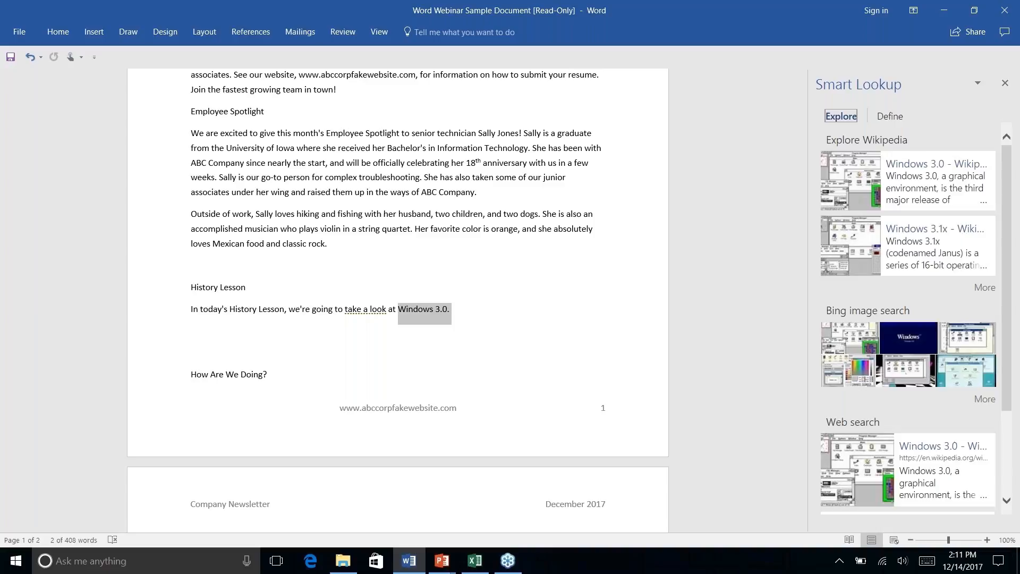
View the Windows 3.0 Wikipedia article from the lookup results, close it, and dismiss Smart Lookup
{"action": "left_click", "coordinate": [925, 166]}
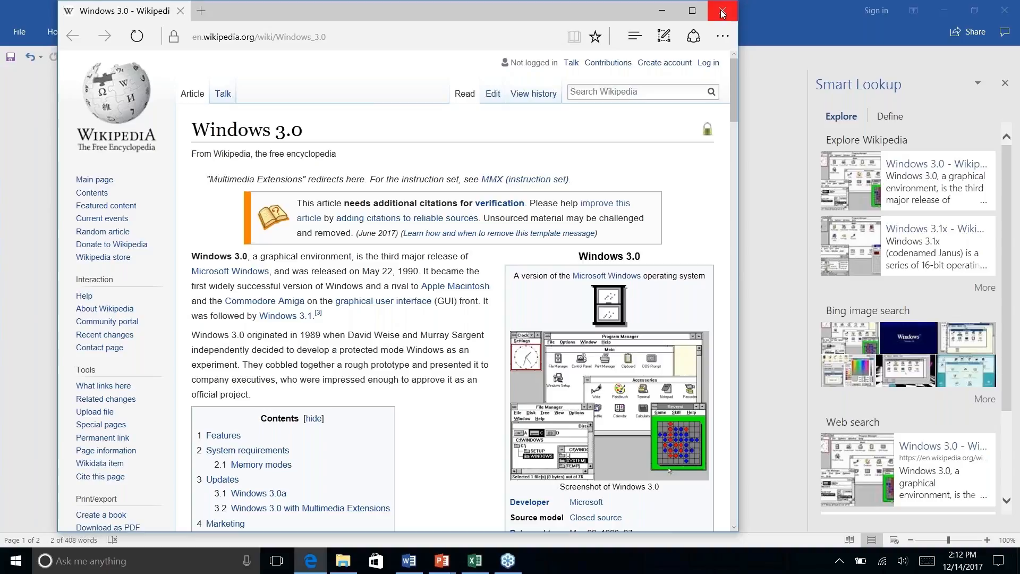
{"action": "left_click", "coordinate": [721, 11]}
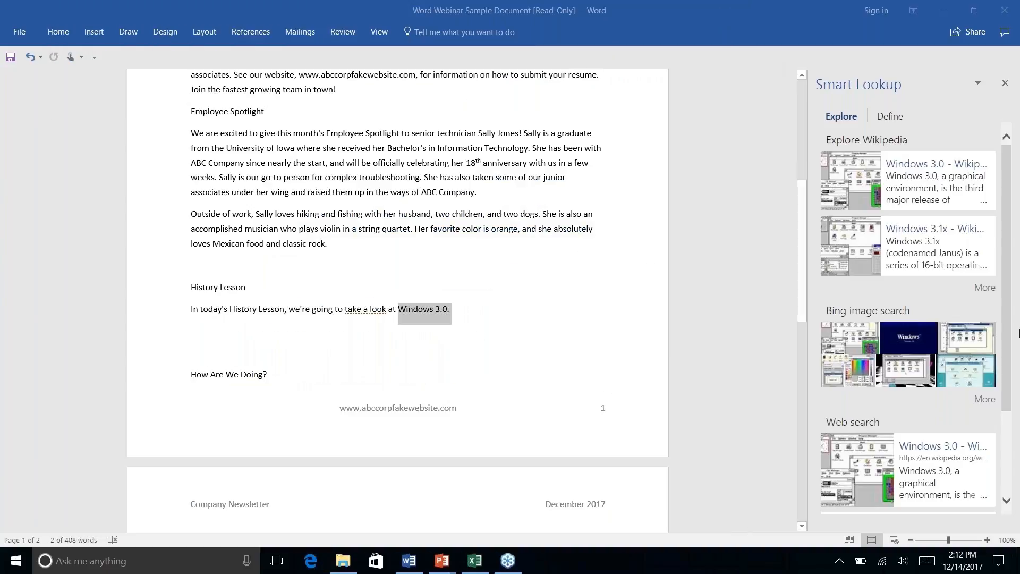
{"action": "left_click", "coordinate": [460, 310]}
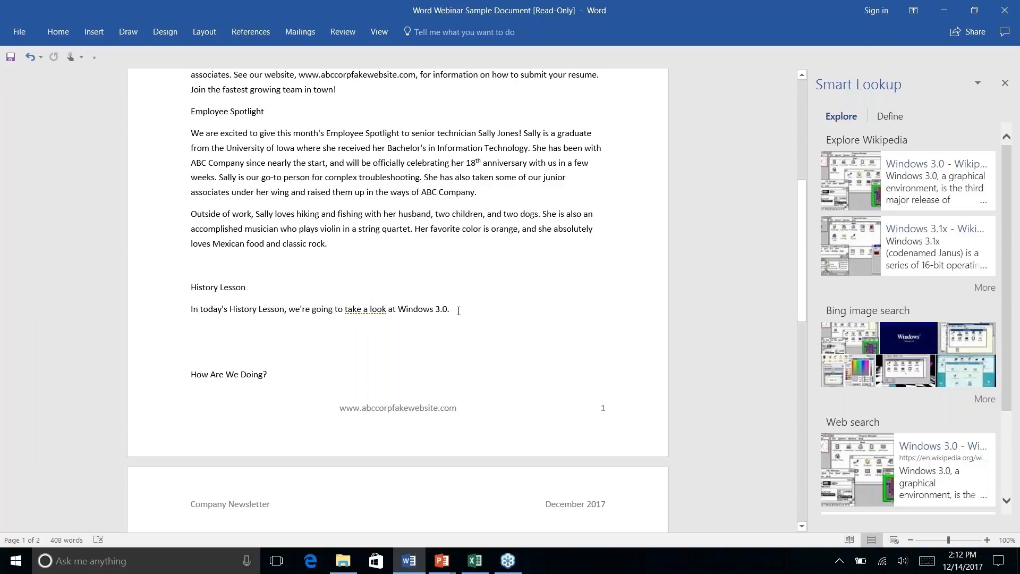
{"action": "left_click", "coordinate": [1004, 84]}
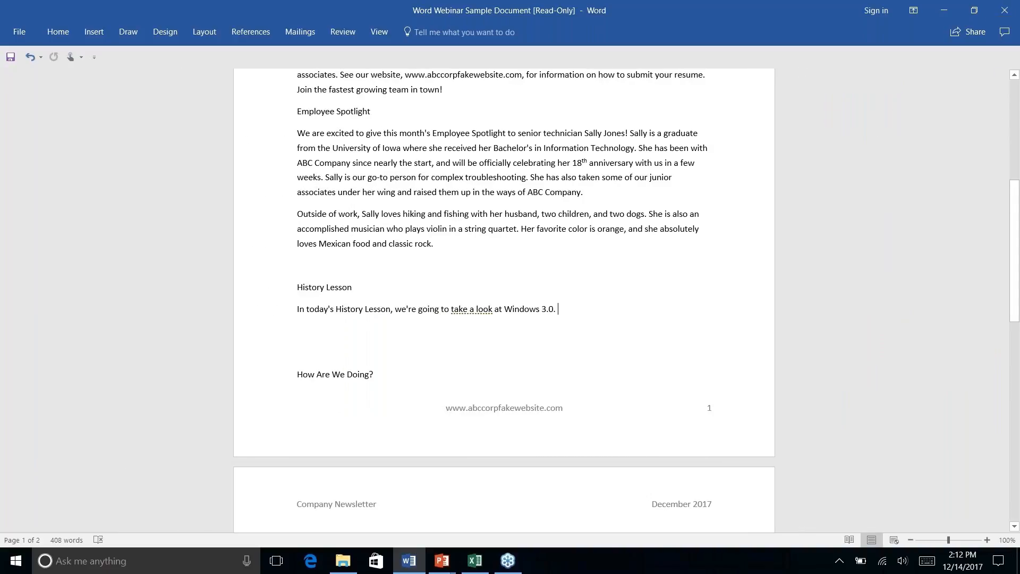
View the available citation styles and search Researcher for sources on "windows 3.0"
{"action": "left_click", "coordinate": [255, 33]}
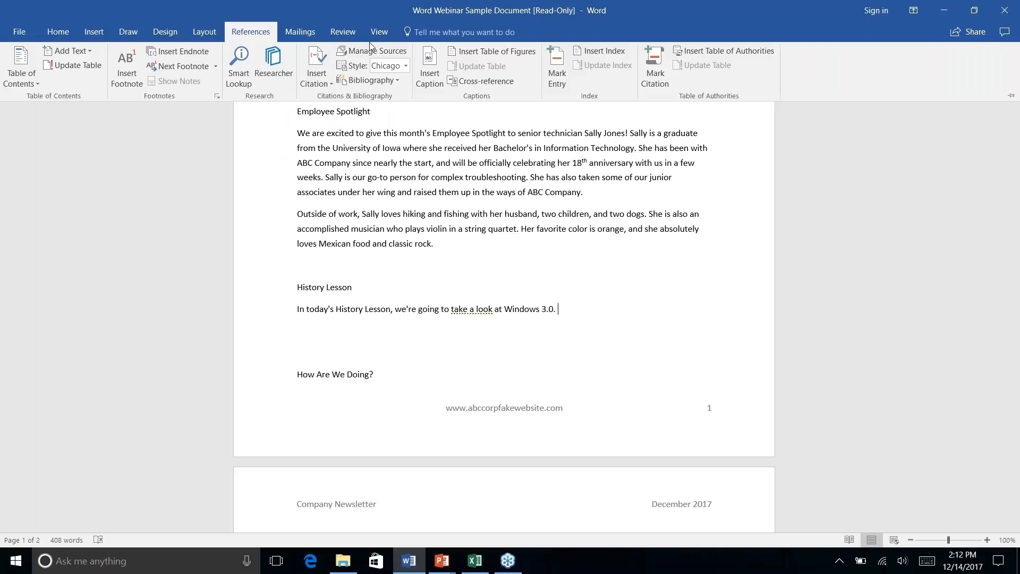
{"action": "left_click", "coordinate": [405, 66]}
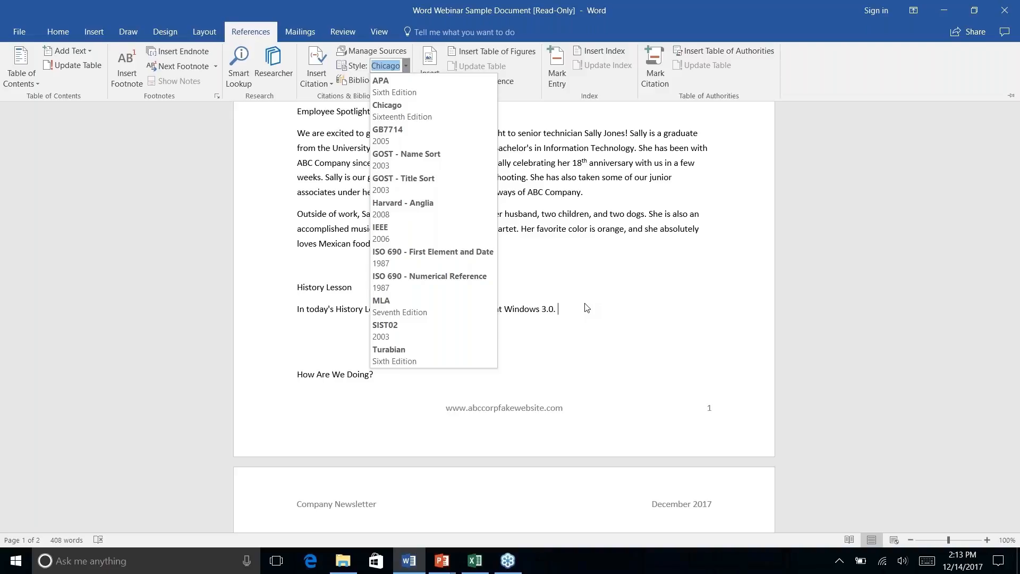
{"action": "left_click", "coordinate": [281, 74]}
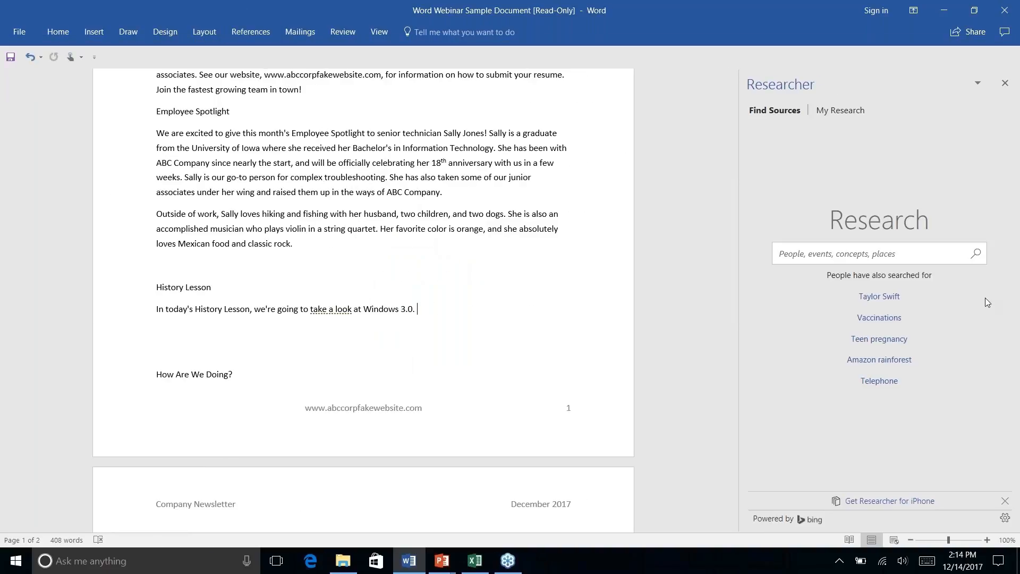
{"action": "left_click", "coordinate": [905, 254]}
{"action": "type", "text": "windows"}
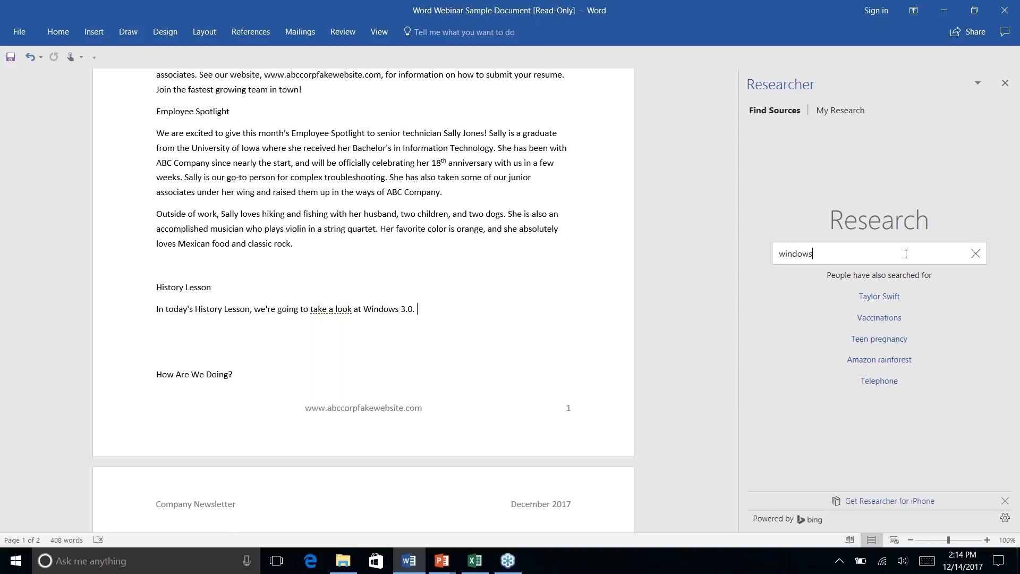
{"action": "type", "text": " 3.0"}
{"action": "key", "text": "Return"}
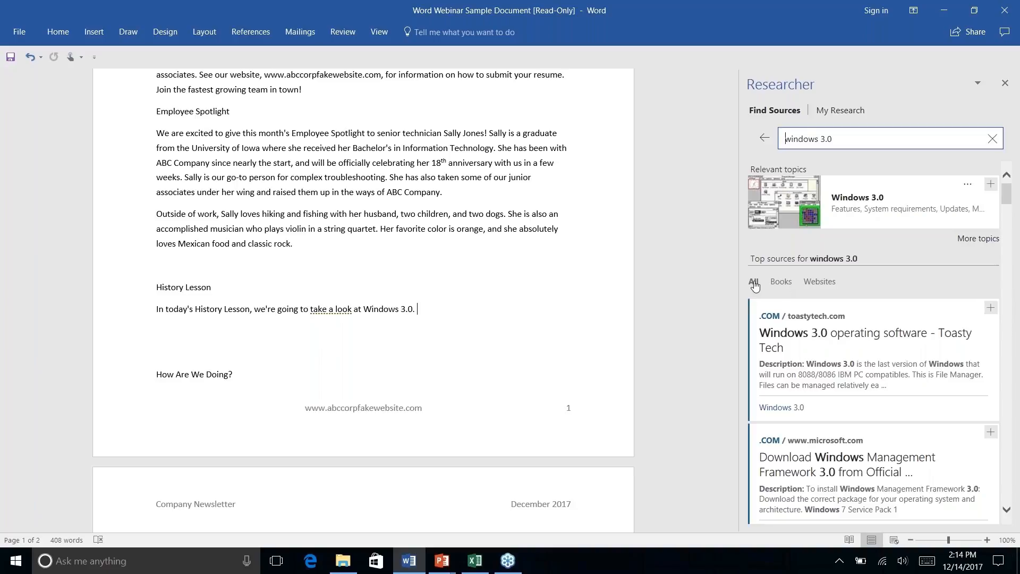
Filter the Researcher sources to Books, switch back to All, and browse the full list of sources
{"action": "left_click", "coordinate": [781, 282]}
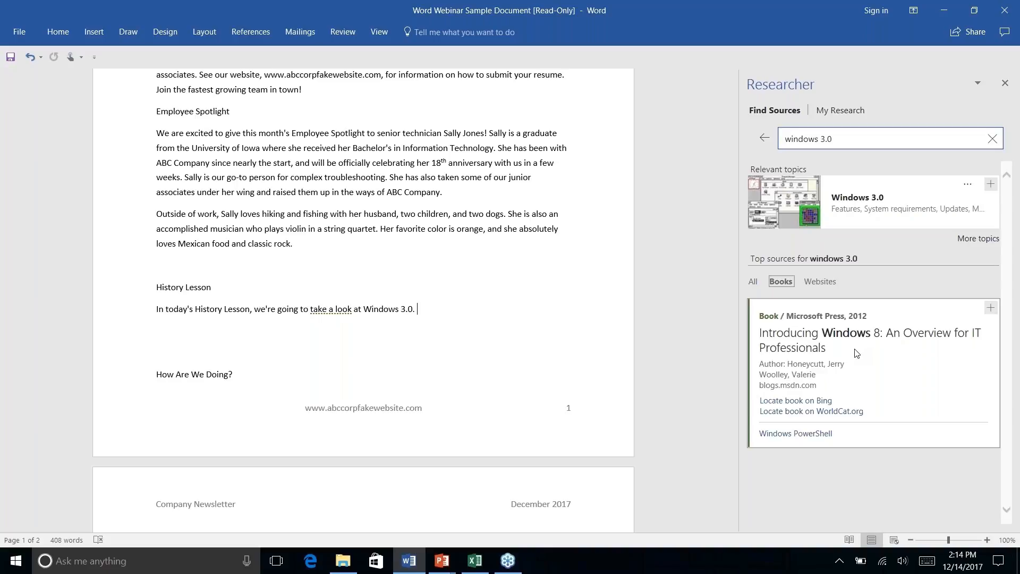
{"action": "left_click", "coordinate": [753, 285]}
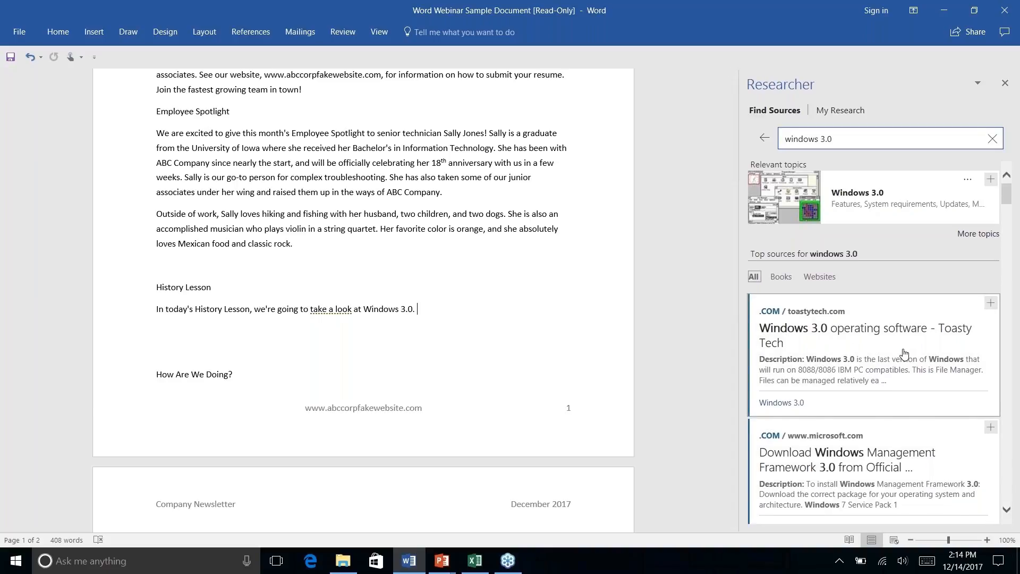
{"action": "scroll", "coordinate": [904, 353], "scroll_direction": "down", "scroll_amount": 5}
{"action": "scroll", "coordinate": [904, 353], "scroll_direction": "up", "scroll_amount": 2}
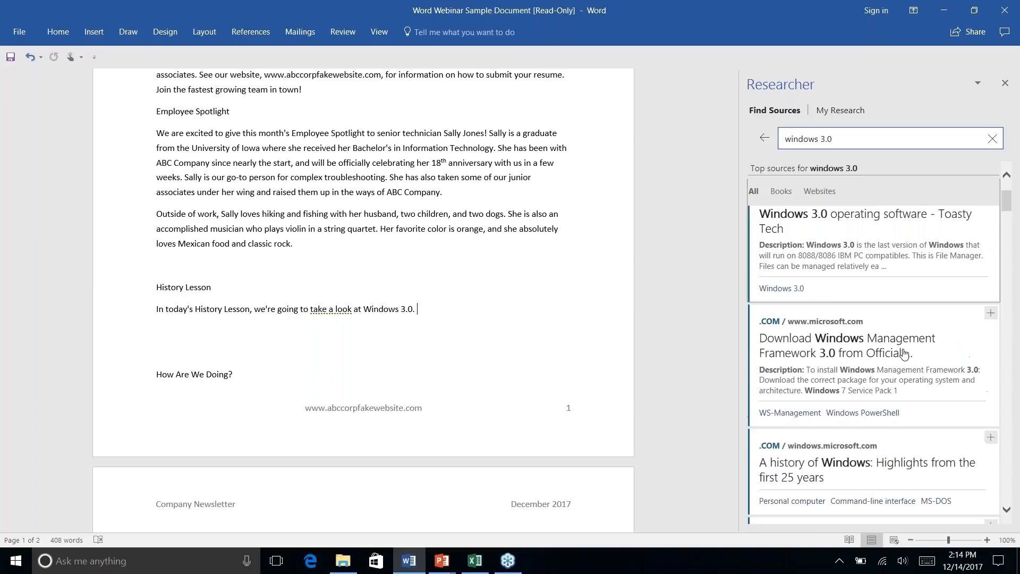
{"action": "scroll", "coordinate": [904, 353], "scroll_direction": "down", "scroll_amount": 5}
{"action": "scroll", "coordinate": [904, 353], "scroll_direction": "down", "scroll_amount": 8}
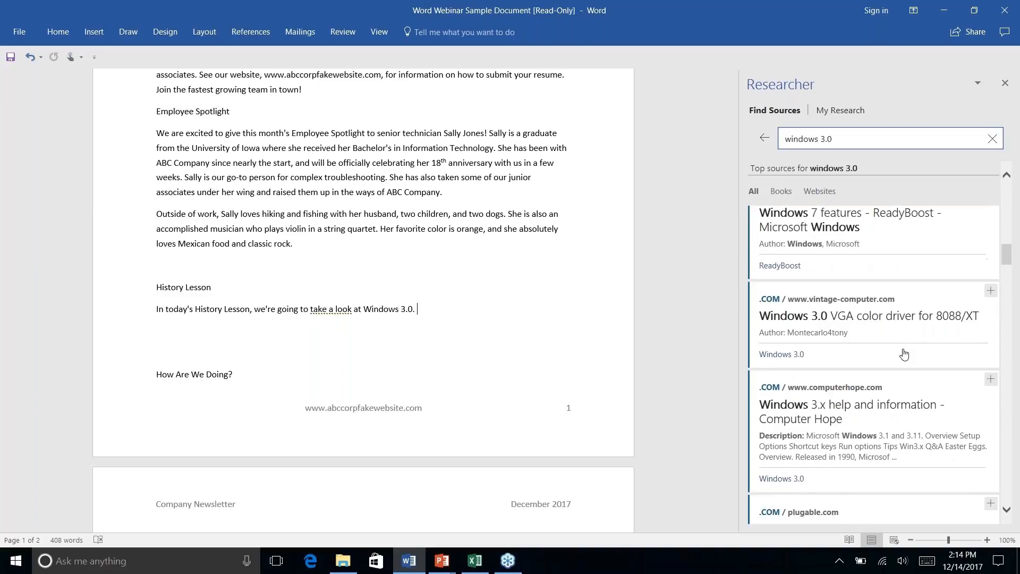
Browse the Researcher sources, view the "Windows 3.0 operating software - Toasty Tech" source, and return to the results
{"action": "scroll", "coordinate": [904, 354], "scroll_direction": "down", "scroll_amount": 5}
{"action": "scroll", "coordinate": [904, 353], "scroll_direction": "up", "scroll_amount": 8}
{"action": "scroll", "coordinate": [904, 354], "scroll_direction": "up", "scroll_amount": 3}
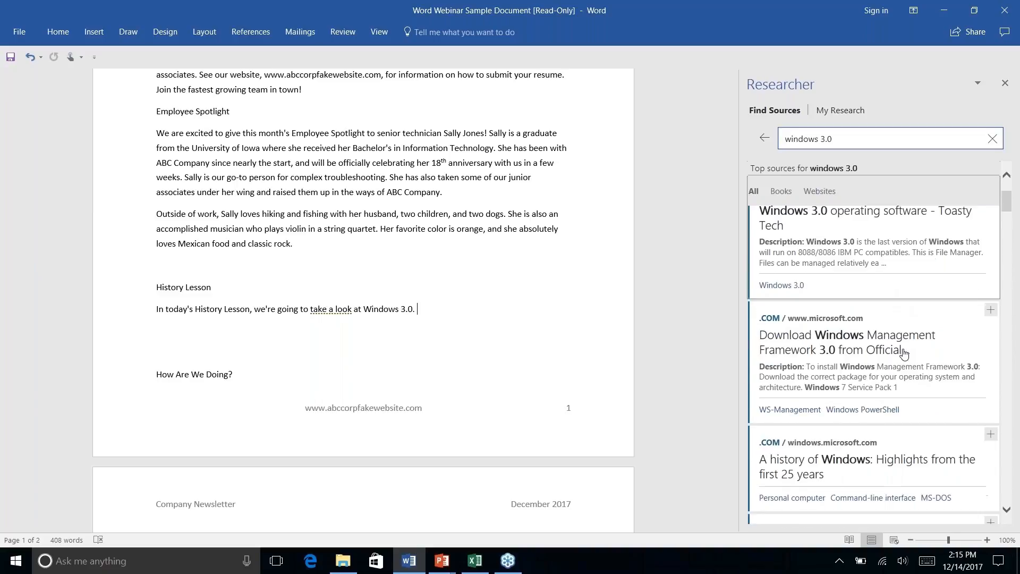
{"action": "scroll", "coordinate": [904, 353], "scroll_direction": "up", "scroll_amount": 3}
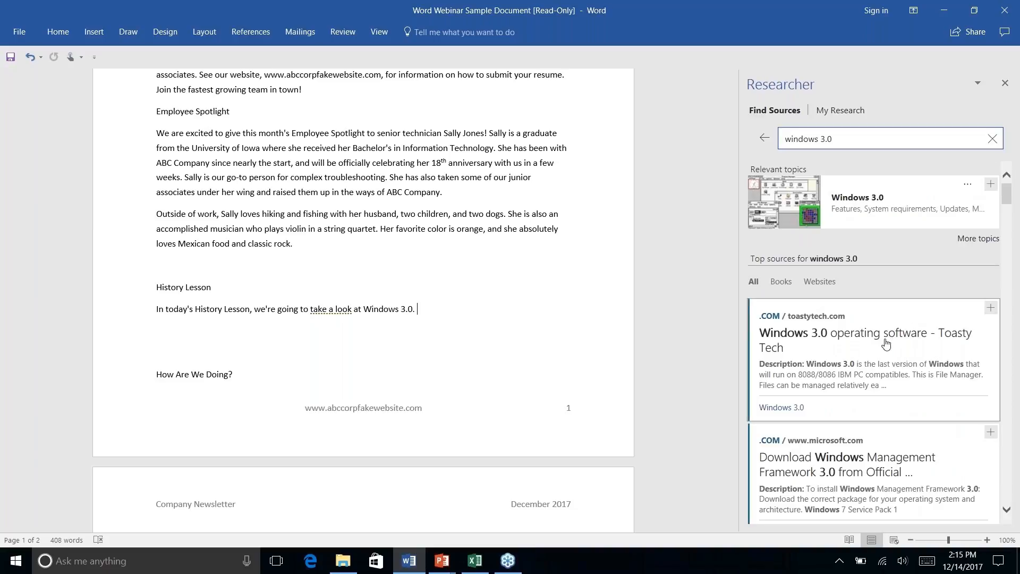
{"action": "left_click", "coordinate": [885, 344]}
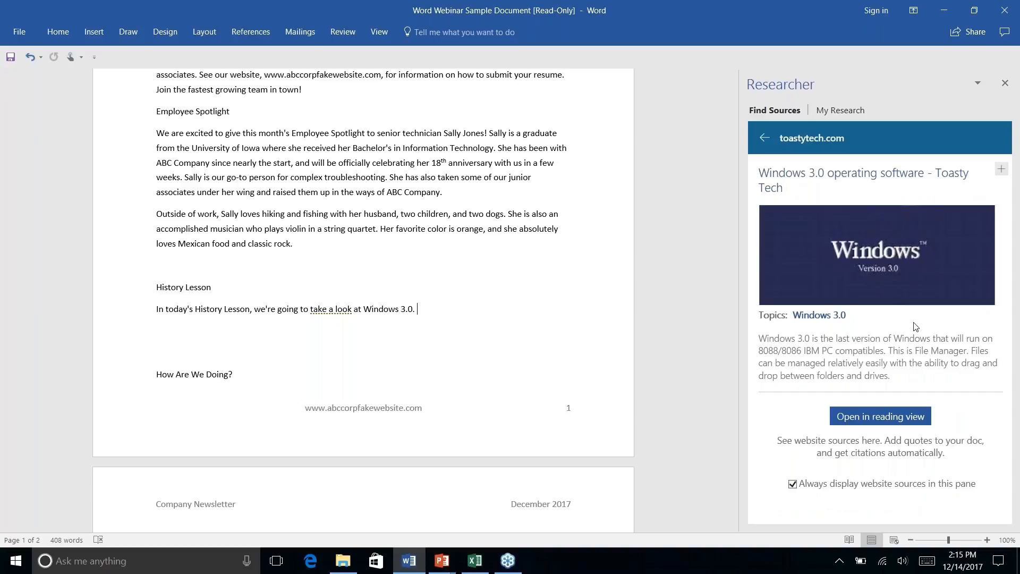
{"action": "left_click", "coordinate": [764, 139]}
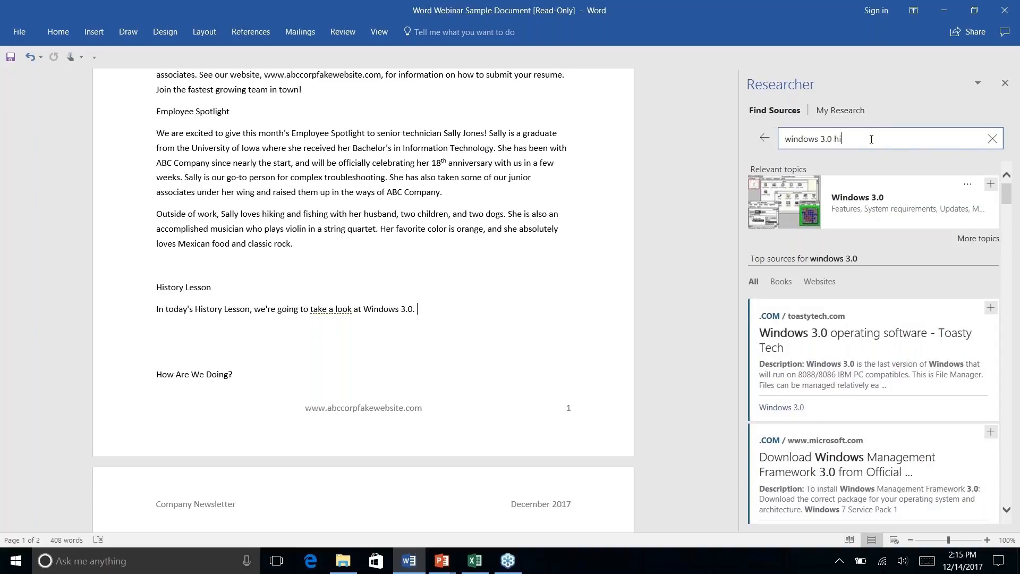
Search Researcher for "windows 3.0 history", view the ITProPortal source about Windows 3.0 being 20 years old, and return to the results
{"action": "type", "text": "story"}
{"action": "key", "text": "Return"}
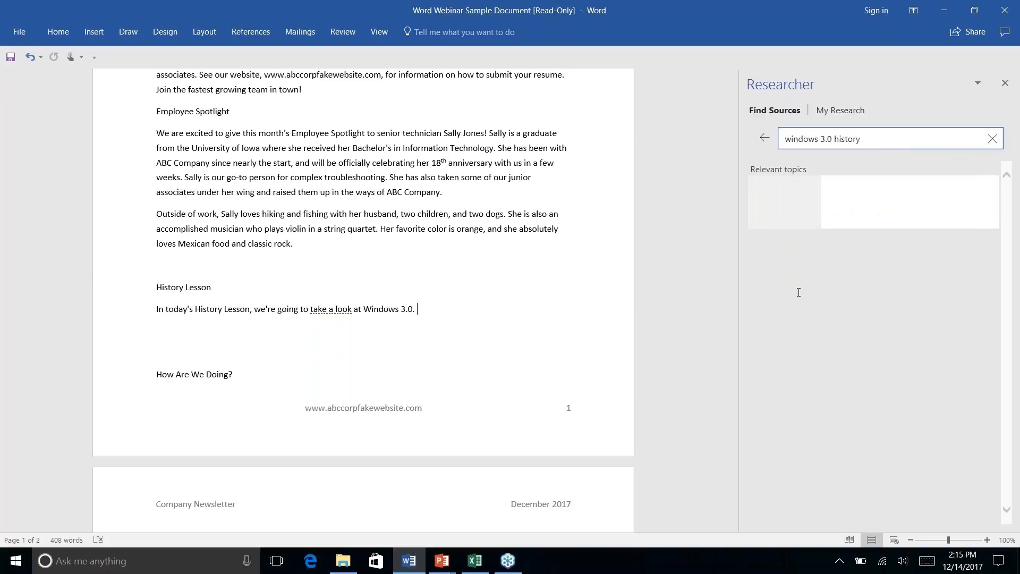
{"action": "scroll", "coordinate": [911, 358], "scroll_direction": "down", "scroll_amount": 3}
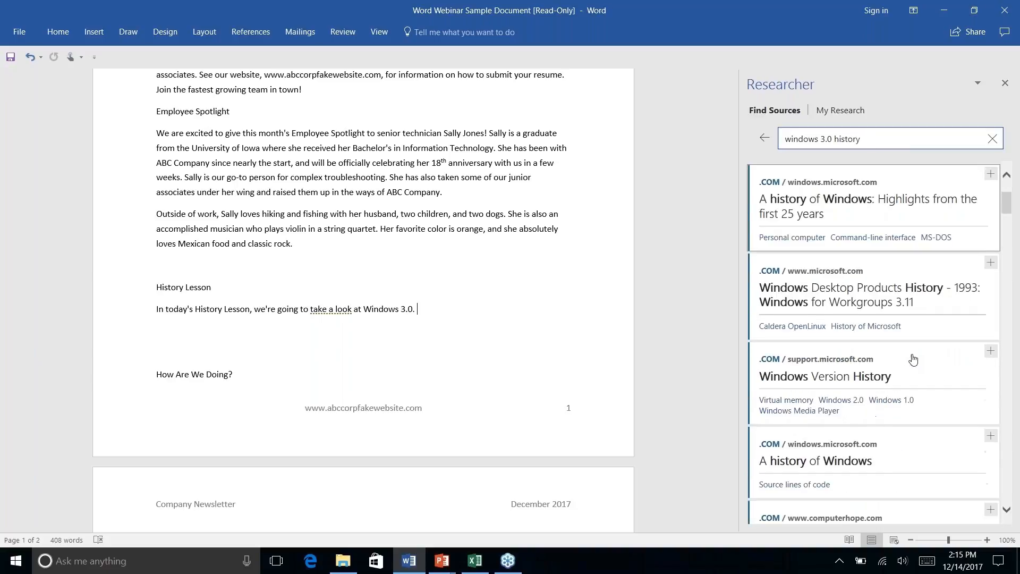
{"action": "scroll", "coordinate": [912, 359], "scroll_direction": "down", "scroll_amount": 5}
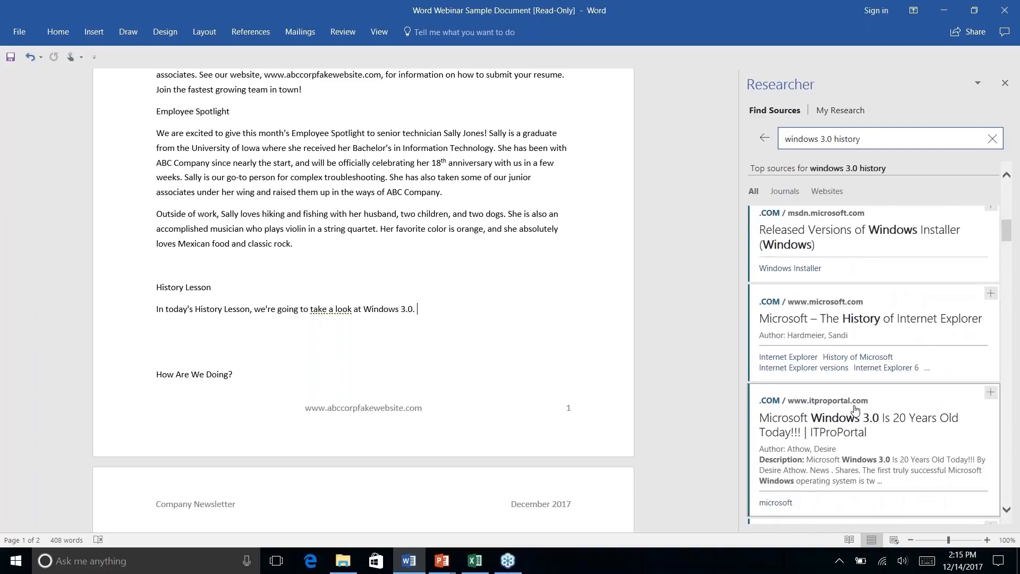
{"action": "left_click", "coordinate": [857, 428]}
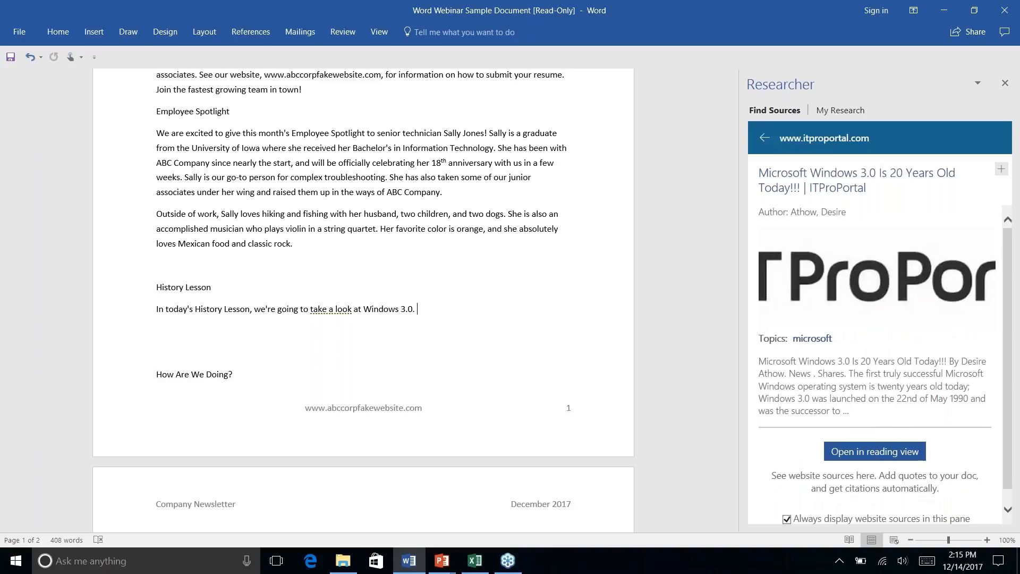
{"action": "scroll", "coordinate": [885, 365], "scroll_direction": "down", "scroll_amount": 1}
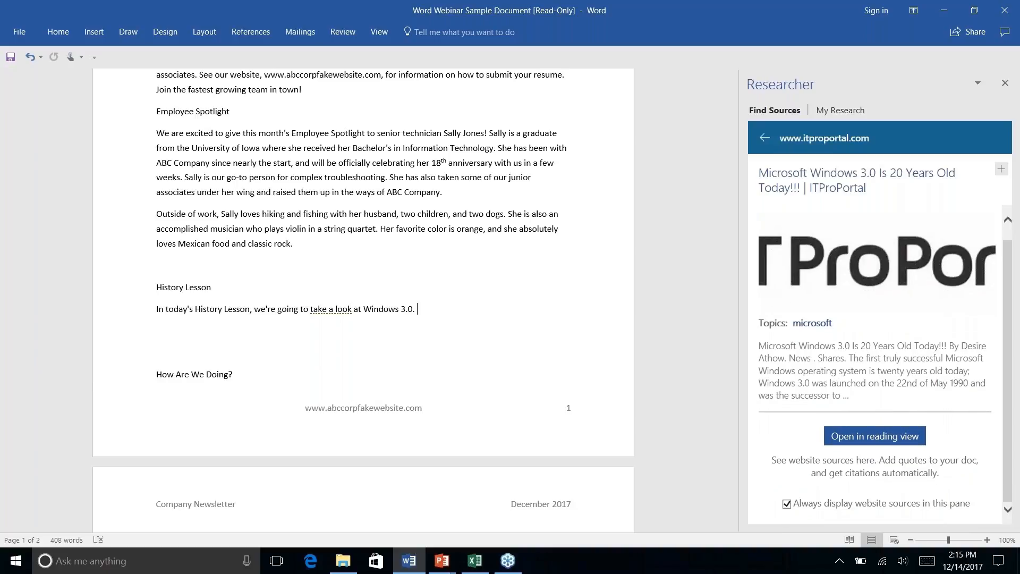
{"action": "scroll", "coordinate": [885, 365], "scroll_direction": "up", "scroll_amount": 1}
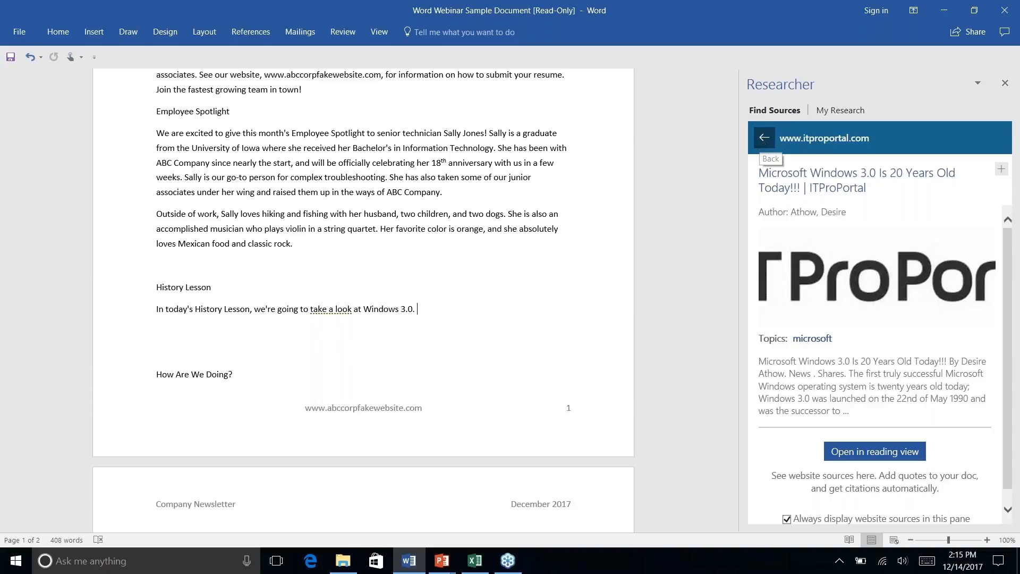
{"action": "left_click", "coordinate": [764, 139]}
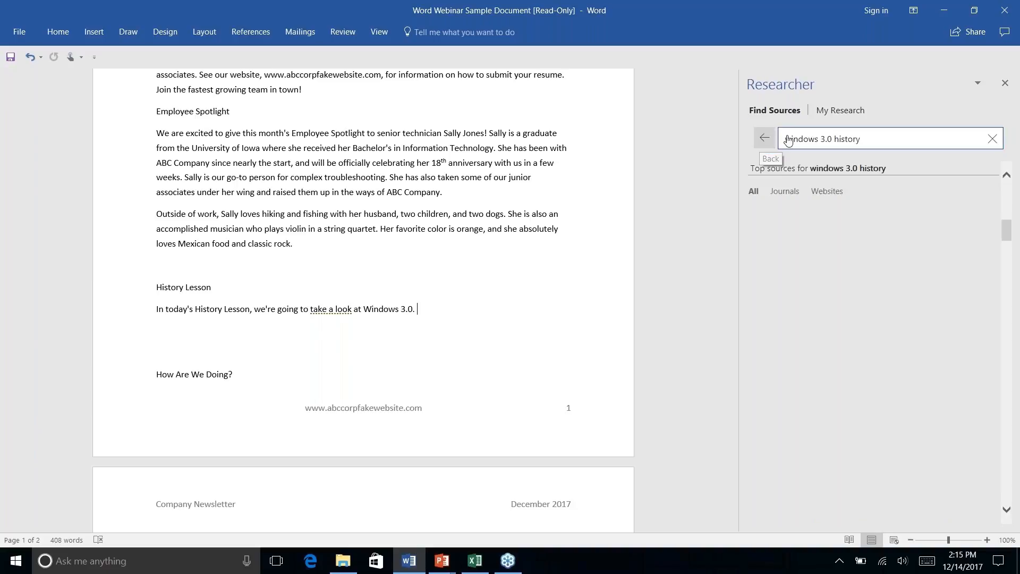
From the "windows 3.0" results, insert the summary of "Windows 3.0 with Multimedia Extensions - Toasty Tech" below the History Lesson sentence
{"action": "double_click", "coordinate": [868, 140]}
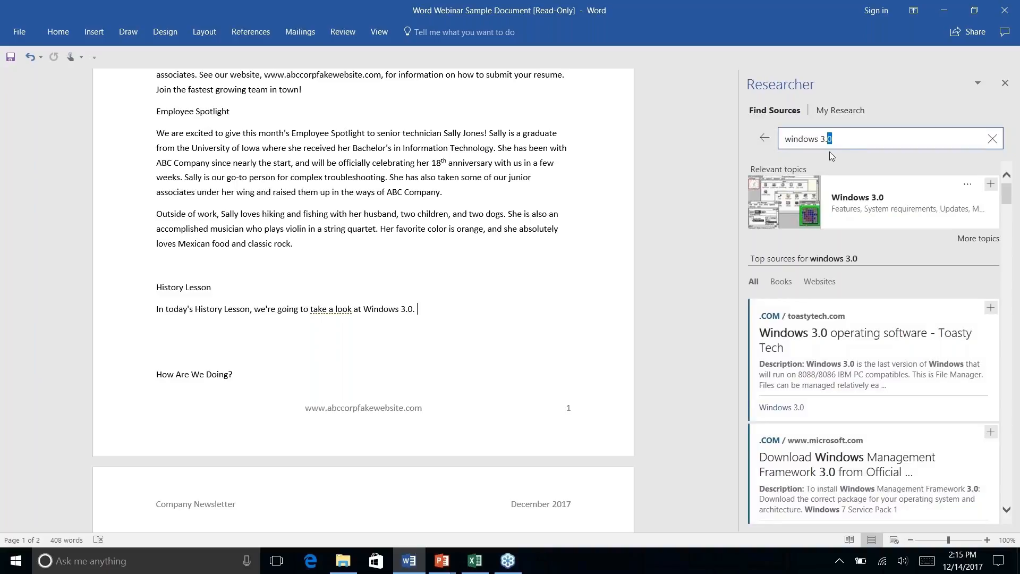
{"action": "left_click", "coordinate": [849, 140]}
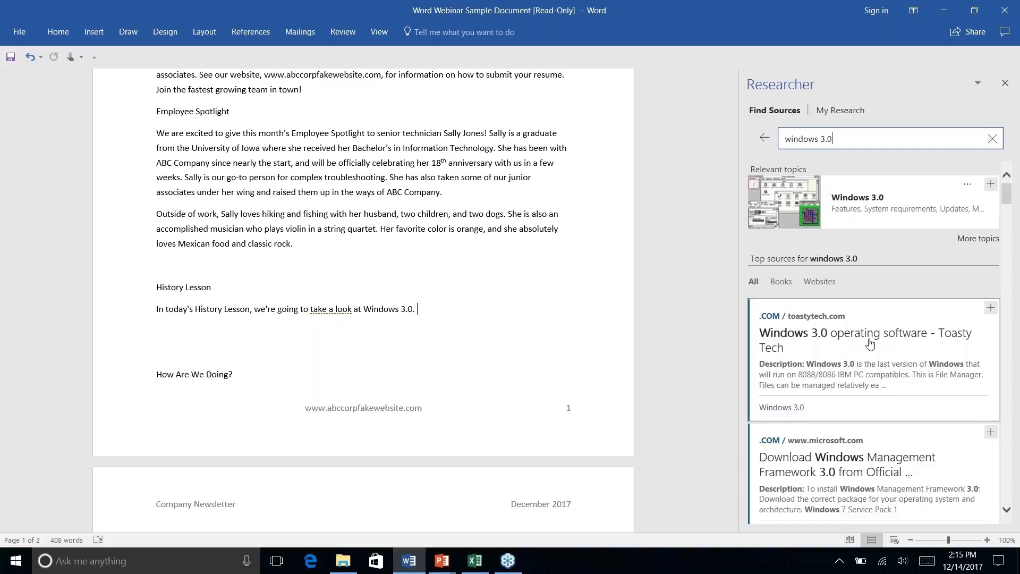
{"action": "scroll", "coordinate": [870, 344], "scroll_direction": "down", "scroll_amount": 6}
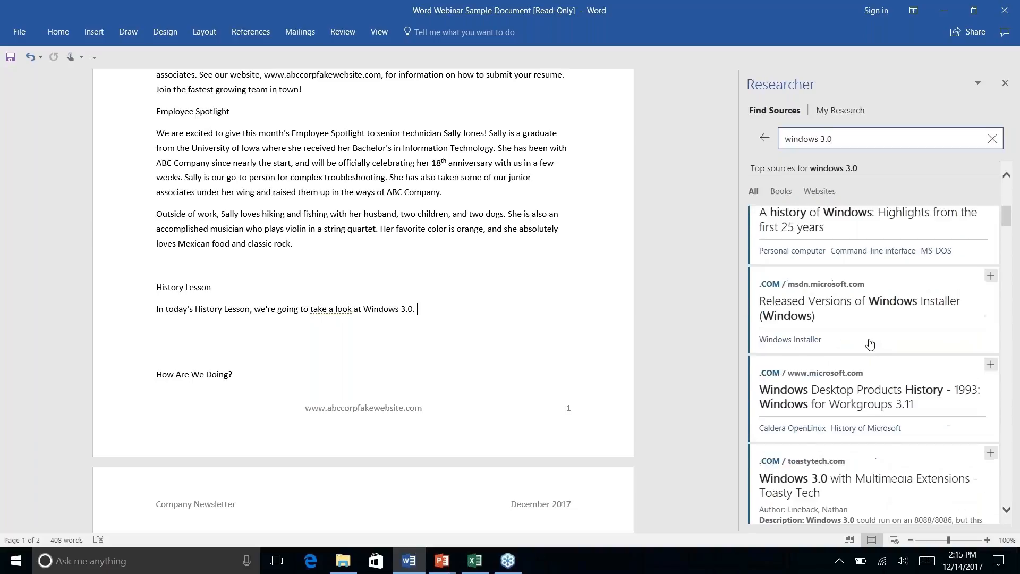
{"action": "scroll", "coordinate": [870, 344], "scroll_direction": "down", "scroll_amount": 2}
{"action": "scroll", "coordinate": [869, 344], "scroll_direction": "down", "scroll_amount": 1}
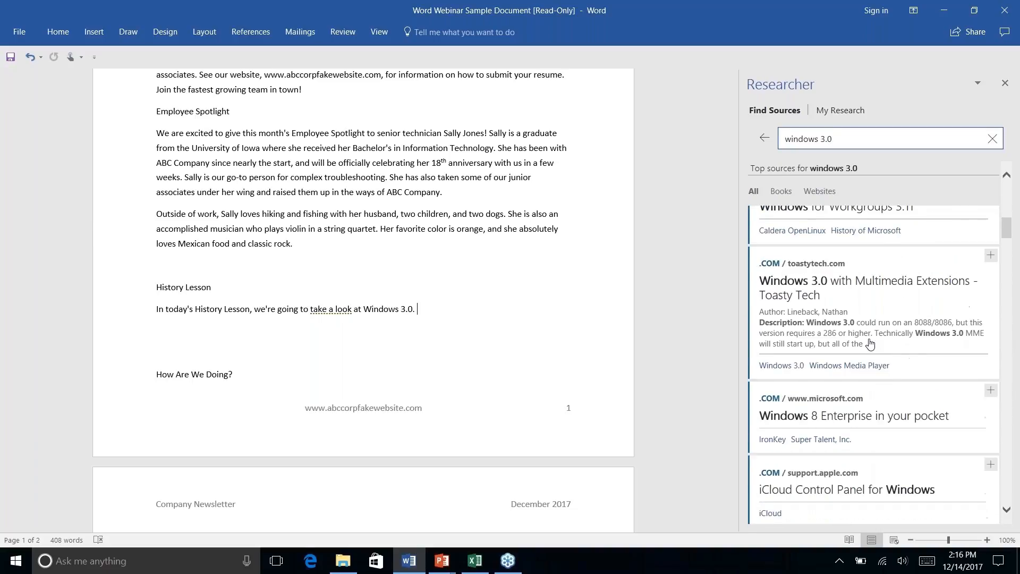
{"action": "left_click", "coordinate": [872, 292]}
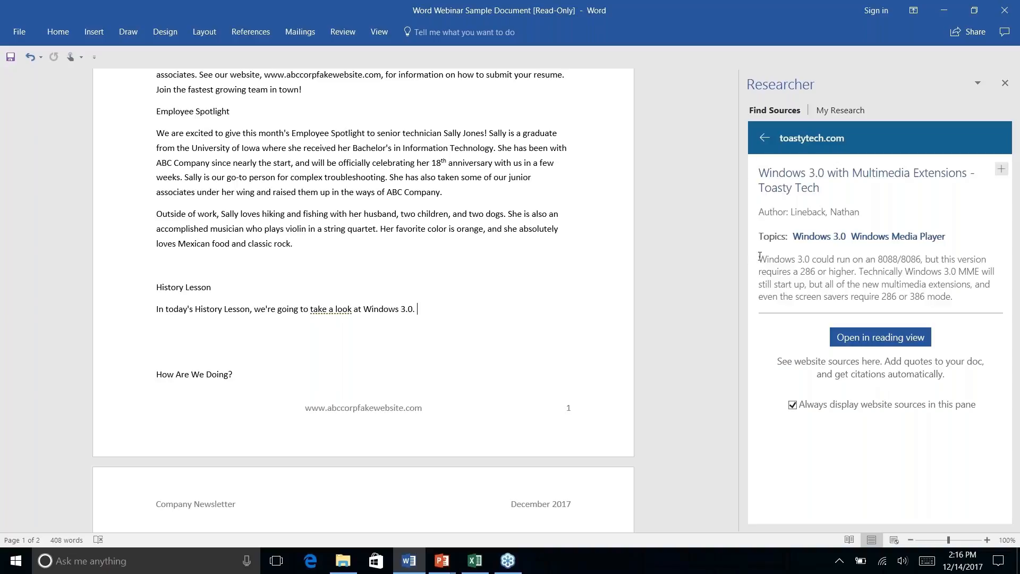
{"action": "left_click_drag", "start_coordinate": [761, 257], "coordinate": [975, 297]}
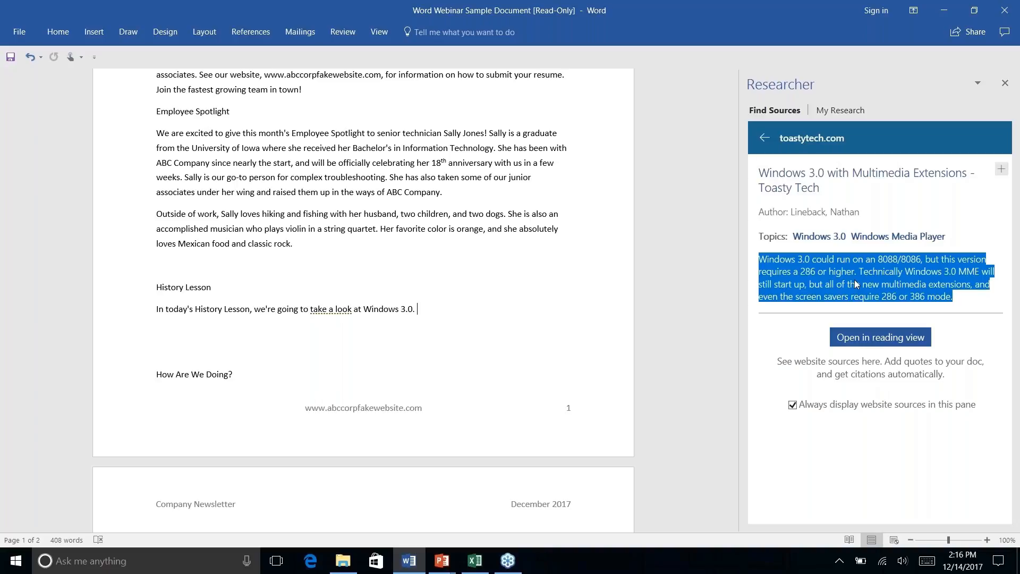
{"action": "left_click_drag", "start_coordinate": [856, 284], "coordinate": [504, 335]}
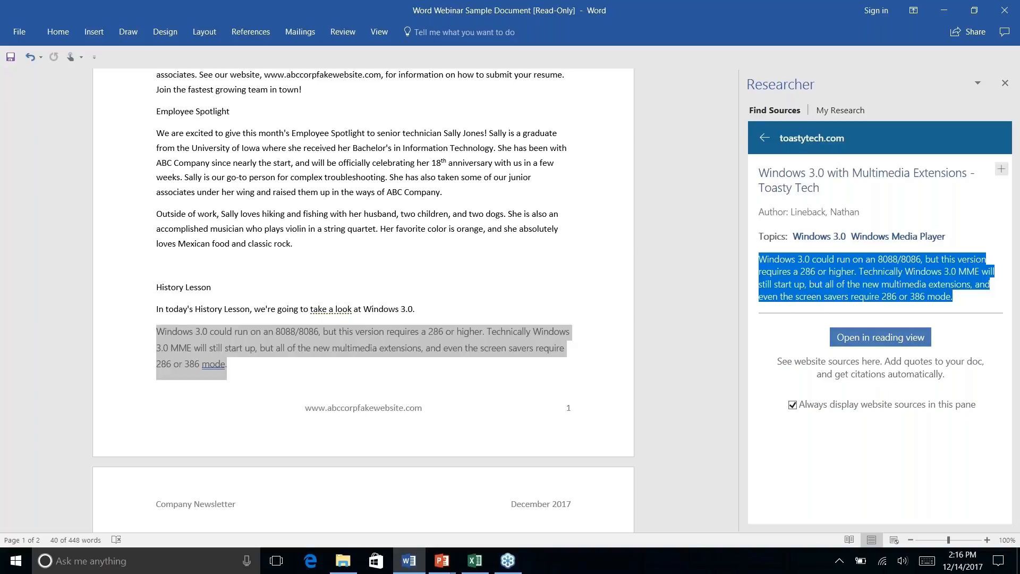
Open the Multimedia Extensions source in reading view and select its paragraph beginning "Windows 3.0 could run on an 8088/8086"
{"action": "left_click", "coordinate": [865, 340]}
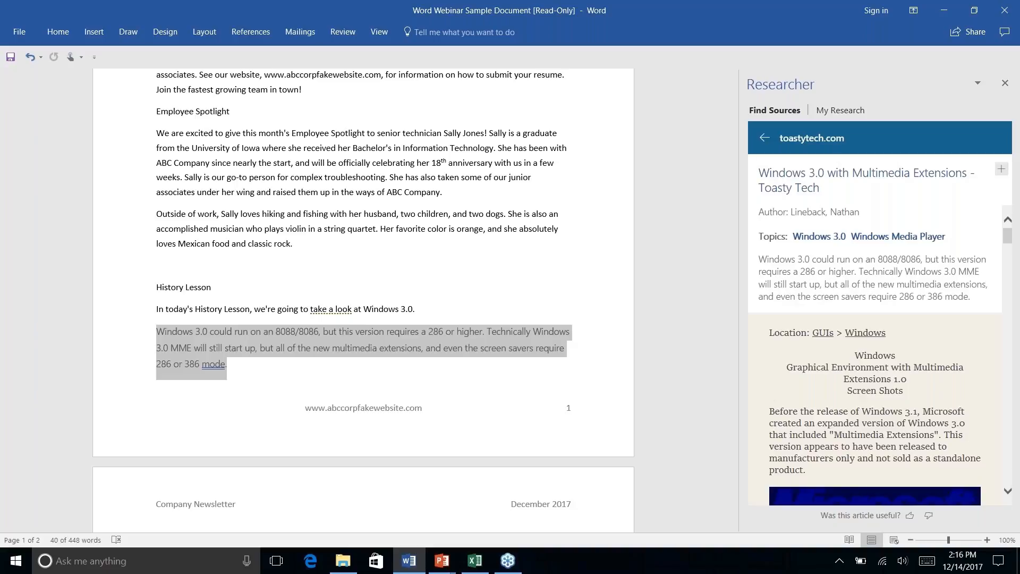
{"action": "scroll", "coordinate": [933, 264], "scroll_direction": "down", "scroll_amount": 10}
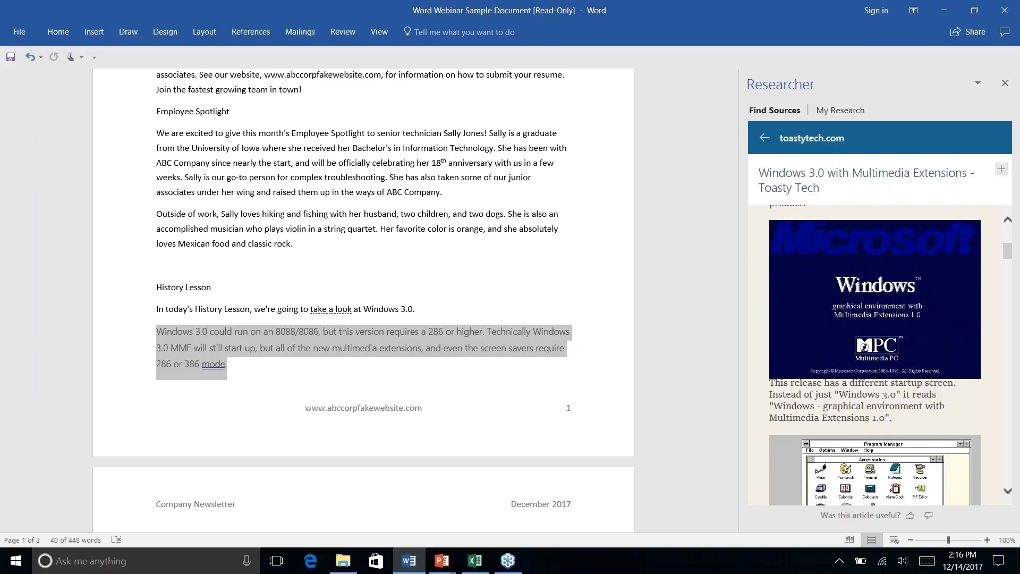
{"action": "scroll", "coordinate": [875, 354], "scroll_direction": "down", "scroll_amount": 3}
{"action": "scroll", "coordinate": [875, 354], "scroll_direction": "up", "scroll_amount": 8}
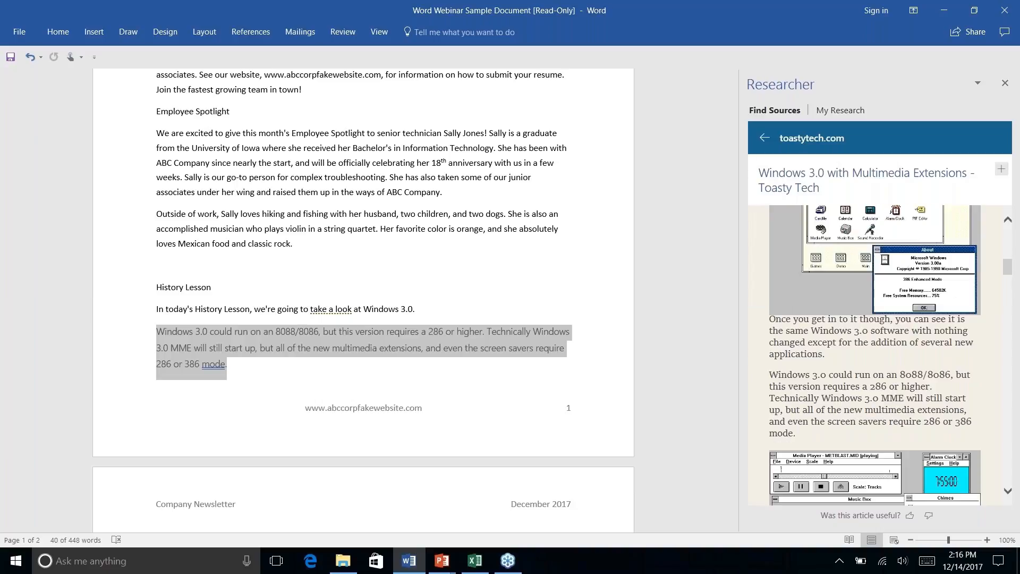
{"action": "scroll", "coordinate": [874, 354], "scroll_direction": "down", "scroll_amount": 6}
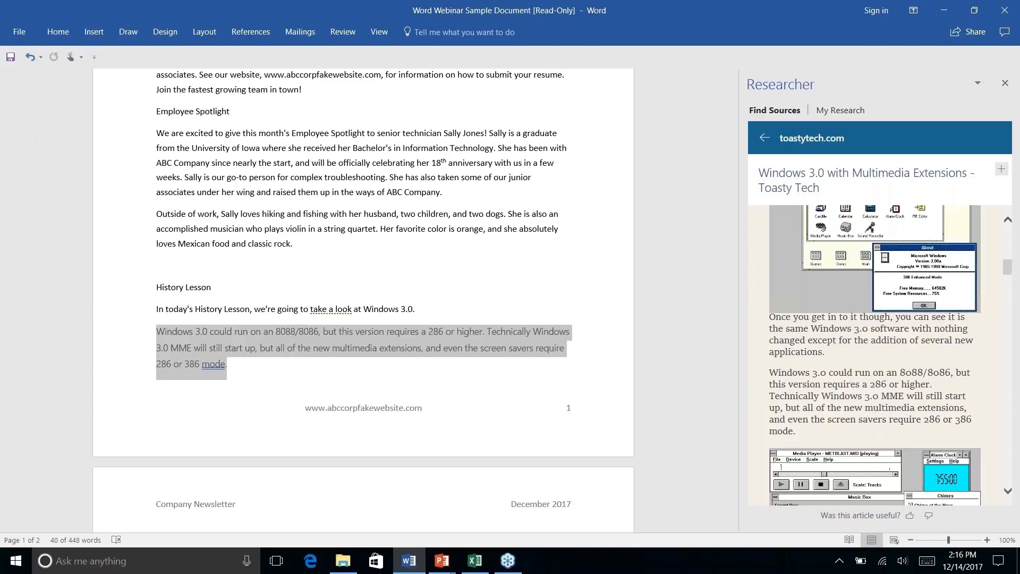
{"action": "scroll", "coordinate": [875, 354], "scroll_direction": "up", "scroll_amount": 3}
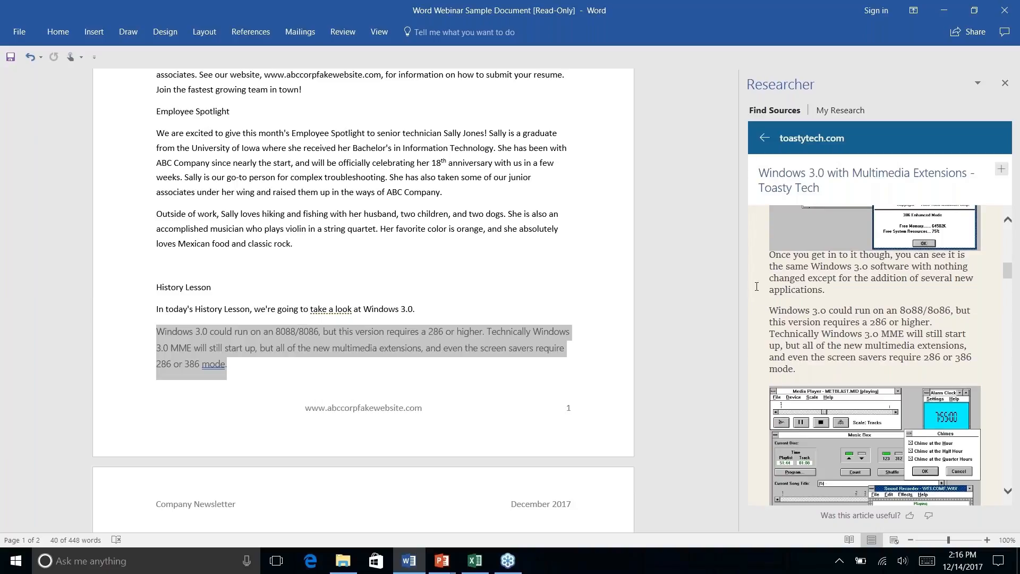
{"action": "scroll", "coordinate": [815, 326], "scroll_direction": "up", "scroll_amount": 1}
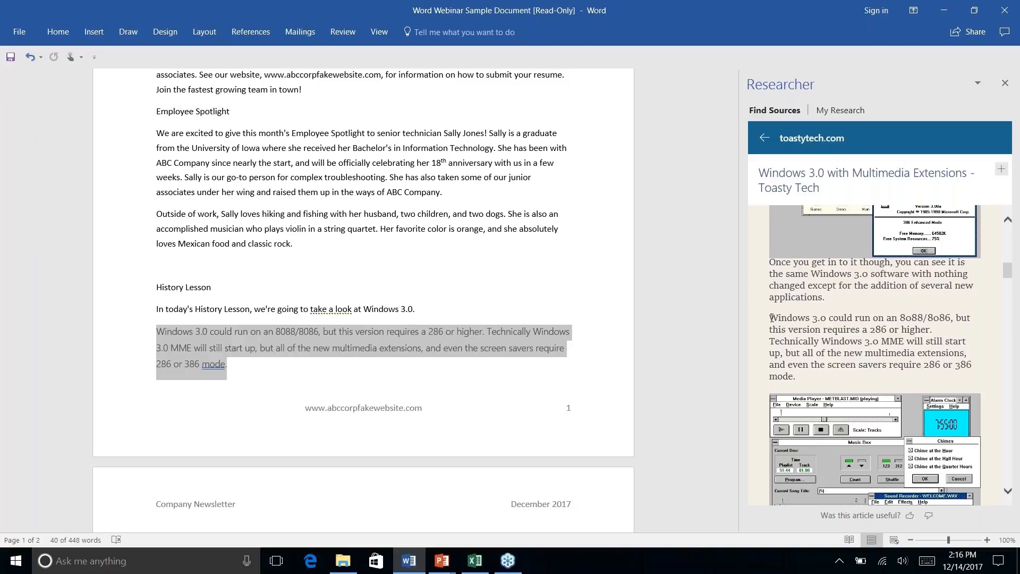
{"action": "left_click_drag", "start_coordinate": [773, 318], "coordinate": [795, 376]}
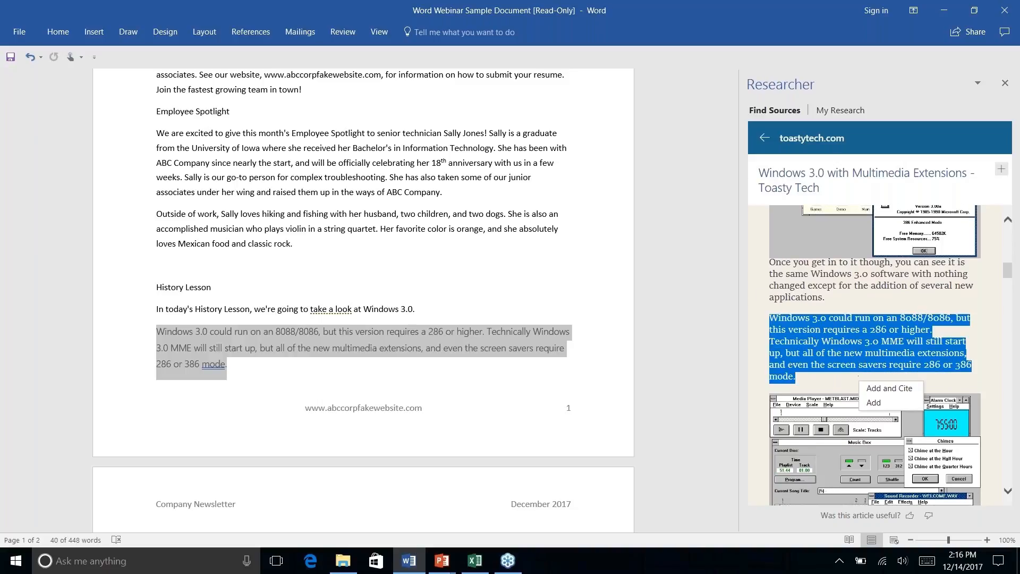
Add and cite the article's paragraph about the media player playing ".mmm" animation files in the History Lesson section
{"action": "scroll", "coordinate": [875, 355], "scroll_direction": "up", "scroll_amount": 1}
{"action": "scroll", "coordinate": [875, 355], "scroll_direction": "up", "scroll_amount": 4}
{"action": "scroll", "coordinate": [875, 354], "scroll_direction": "down", "scroll_amount": 7}
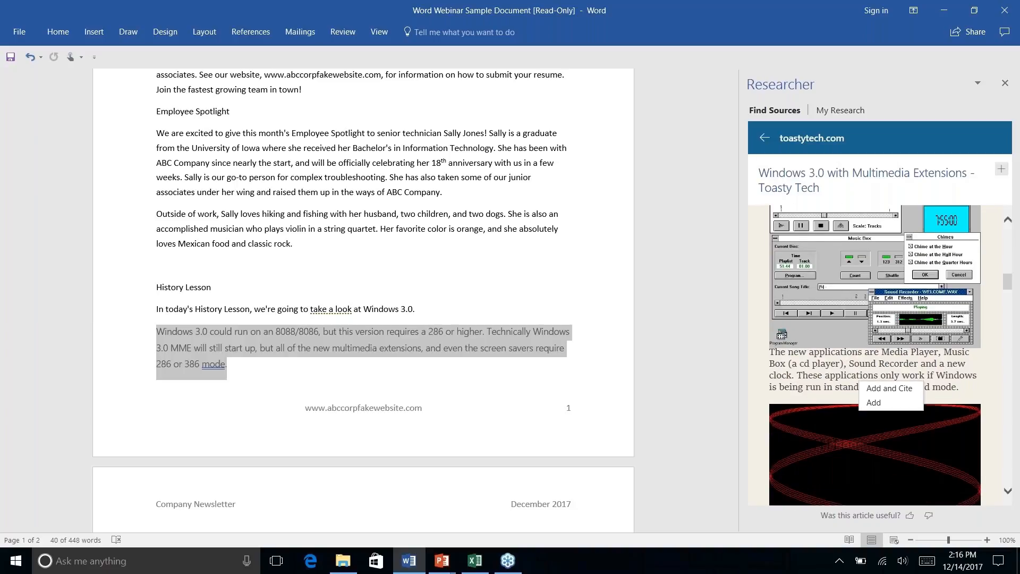
{"action": "scroll", "coordinate": [875, 355], "scroll_direction": "down", "scroll_amount": 3}
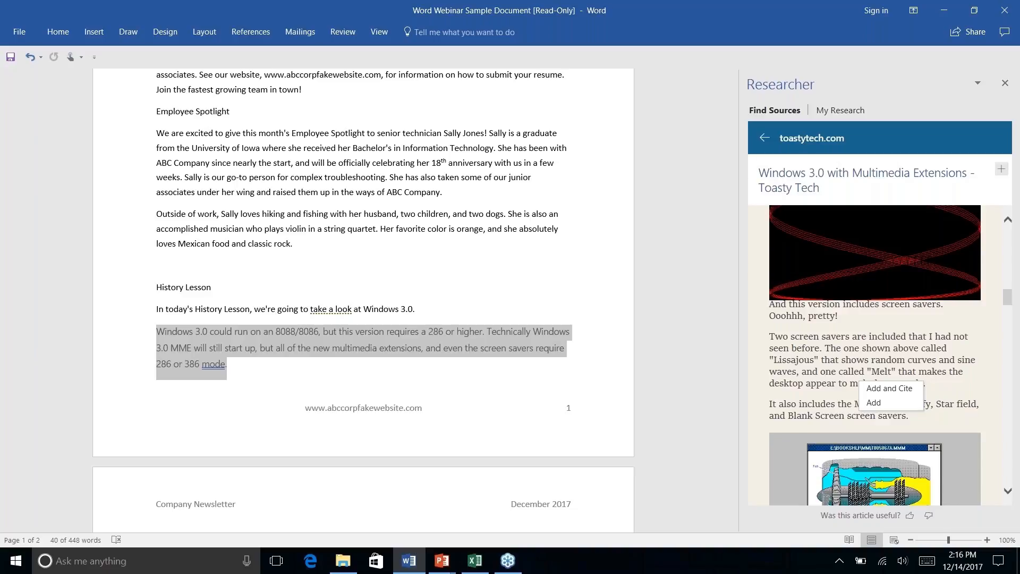
{"action": "scroll", "coordinate": [800, 343], "scroll_direction": "down", "scroll_amount": 5}
{"action": "scroll", "coordinate": [800, 343], "scroll_direction": "up", "scroll_amount": 1}
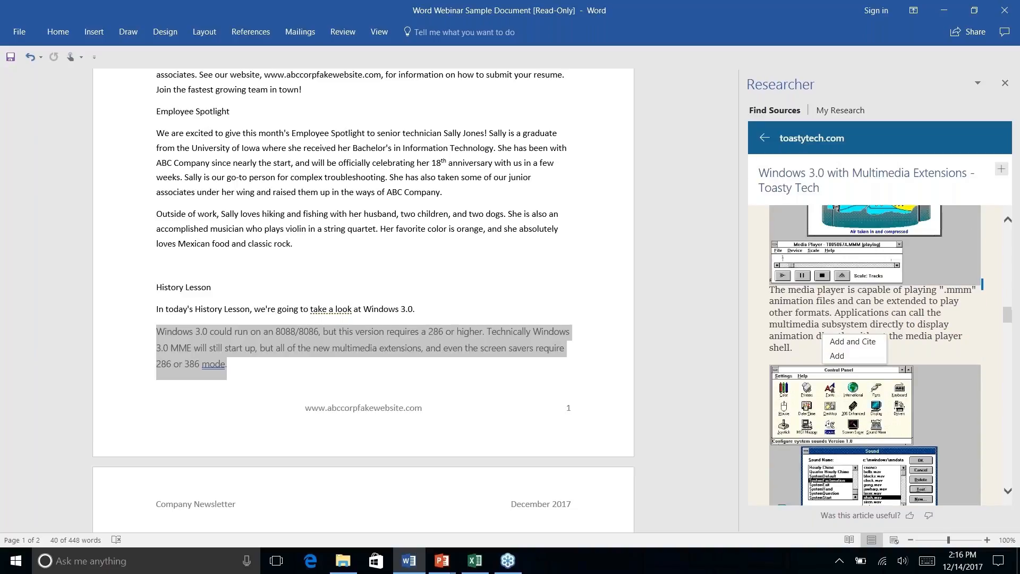
{"action": "left_click_drag", "start_coordinate": [770, 290], "coordinate": [817, 350]}
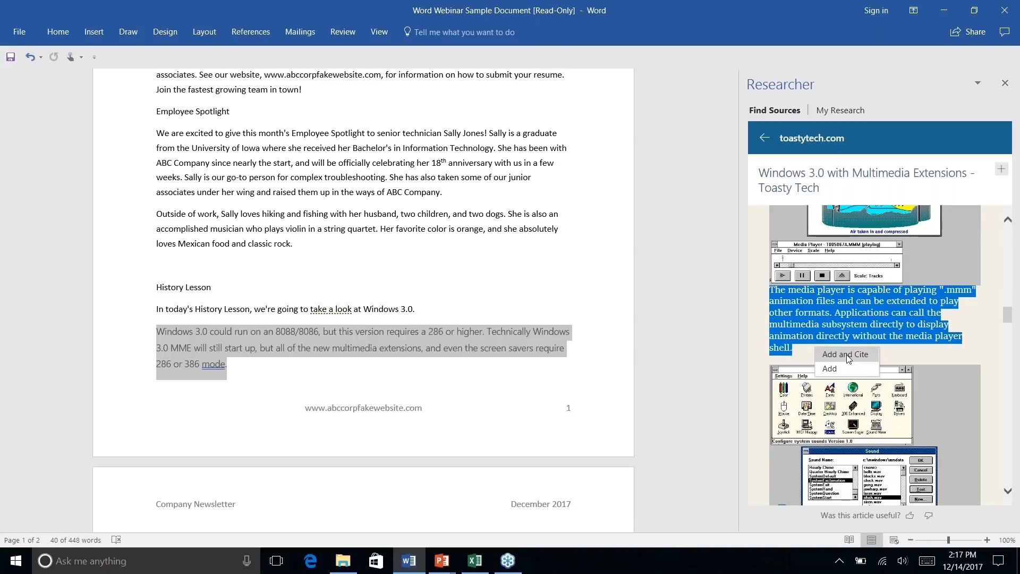
{"action": "left_click", "coordinate": [845, 355]}
{"action": "left_click", "coordinate": [846, 355]}
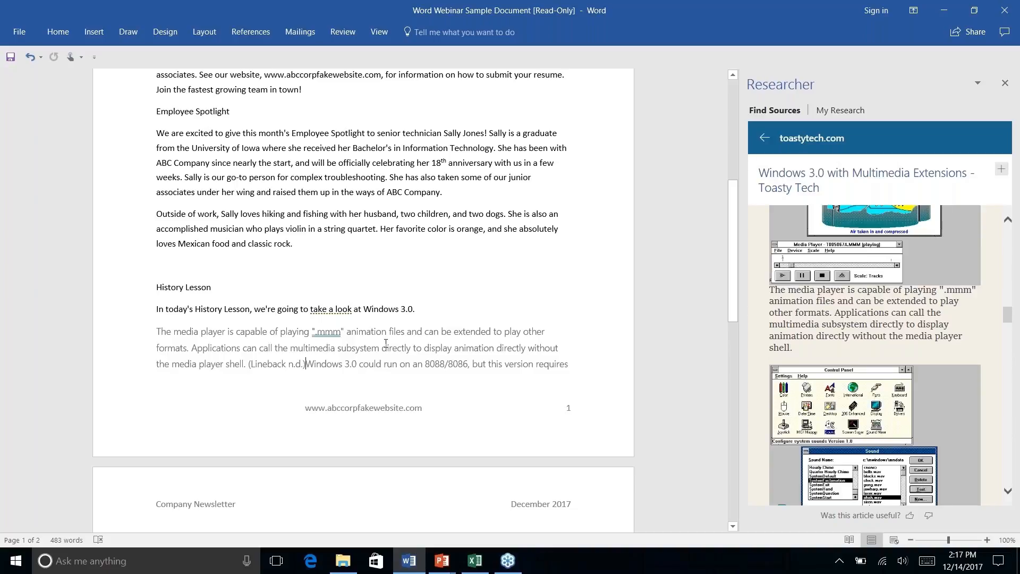
Review the inserted quote in the newsletter and change the document's citation style to APA Sixth Edition
{"action": "scroll", "coordinate": [385, 342], "scroll_direction": "down", "scroll_amount": 3}
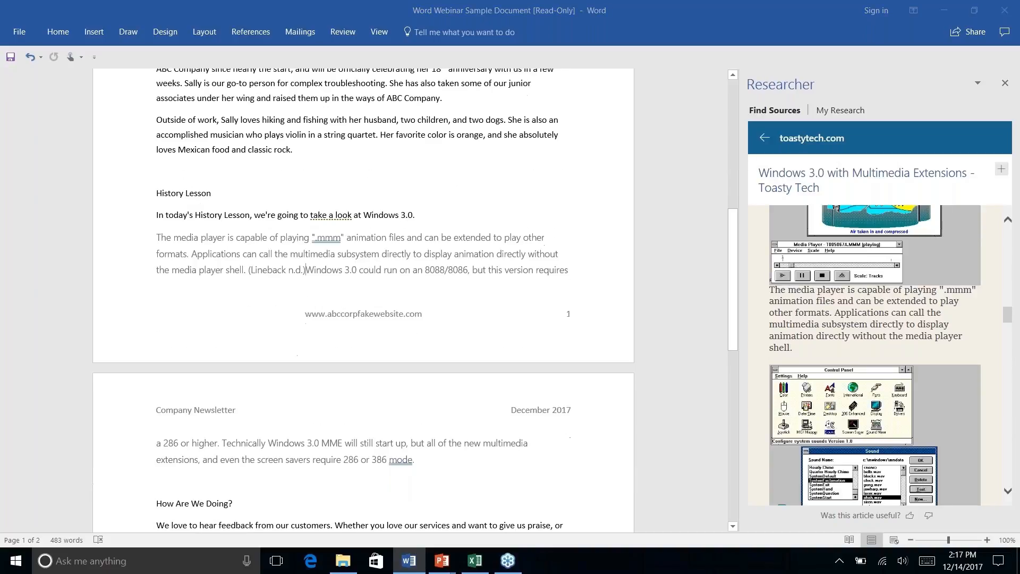
{"action": "scroll", "coordinate": [386, 343], "scroll_direction": "down", "scroll_amount": 3}
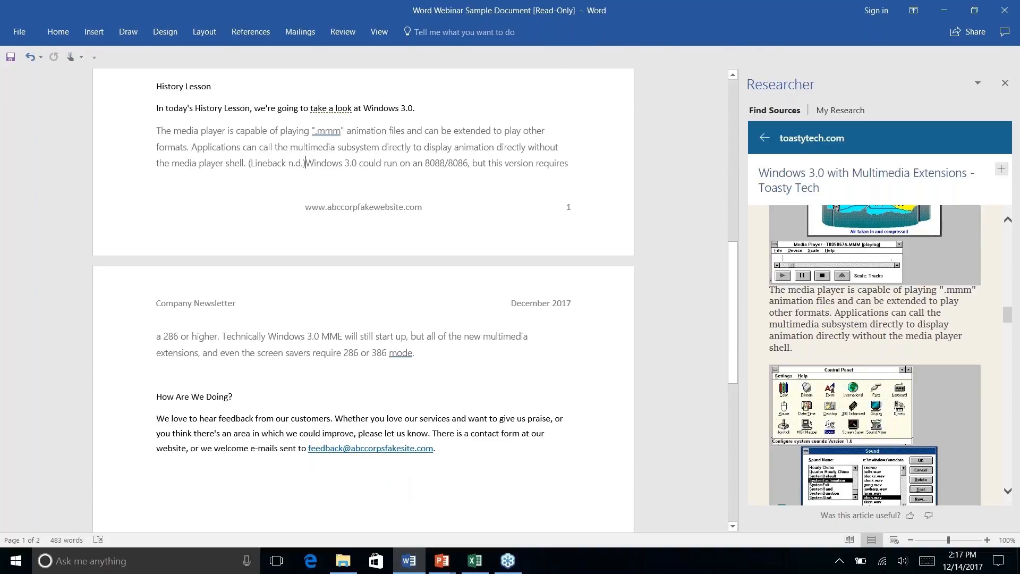
{"action": "left_click", "coordinate": [250, 31]}
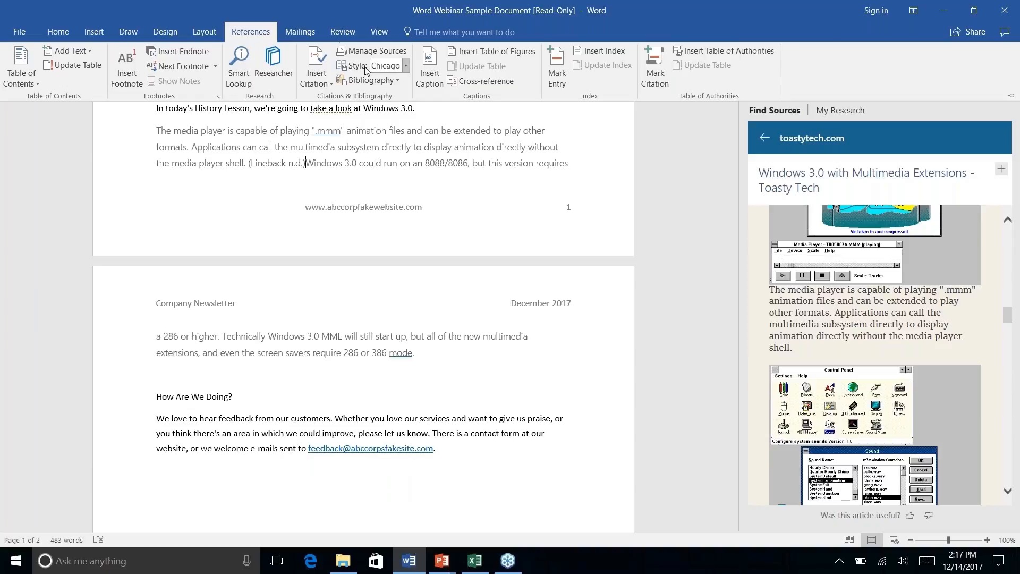
{"action": "left_click", "coordinate": [406, 65]}
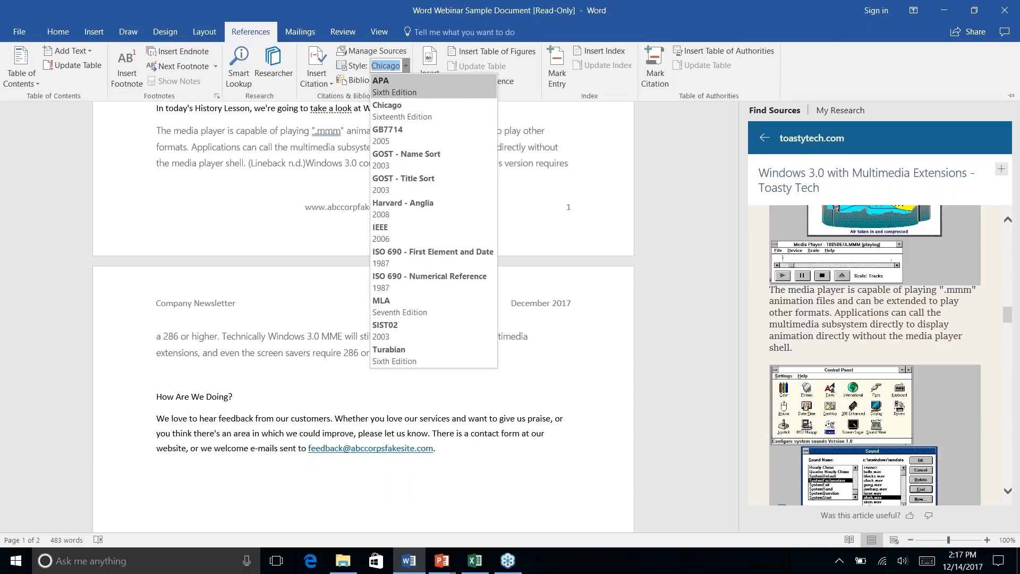
{"action": "left_click", "coordinate": [393, 85]}
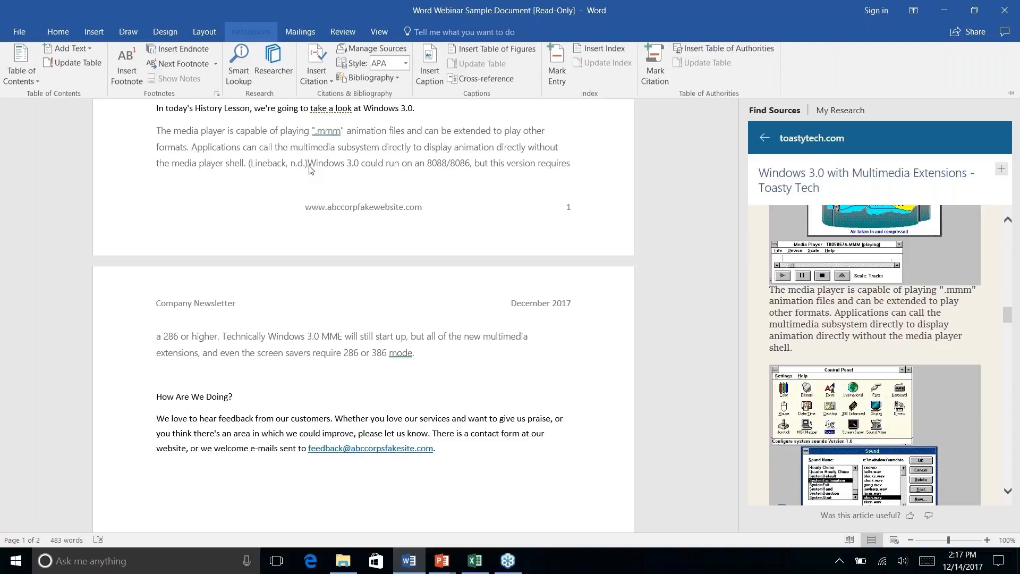
Open the source details for the citation after "media player shell", check the source type options, and leave the details unchanged
{"action": "key", "text": "ctrl+F1"}
{"action": "key", "text": "Left"}
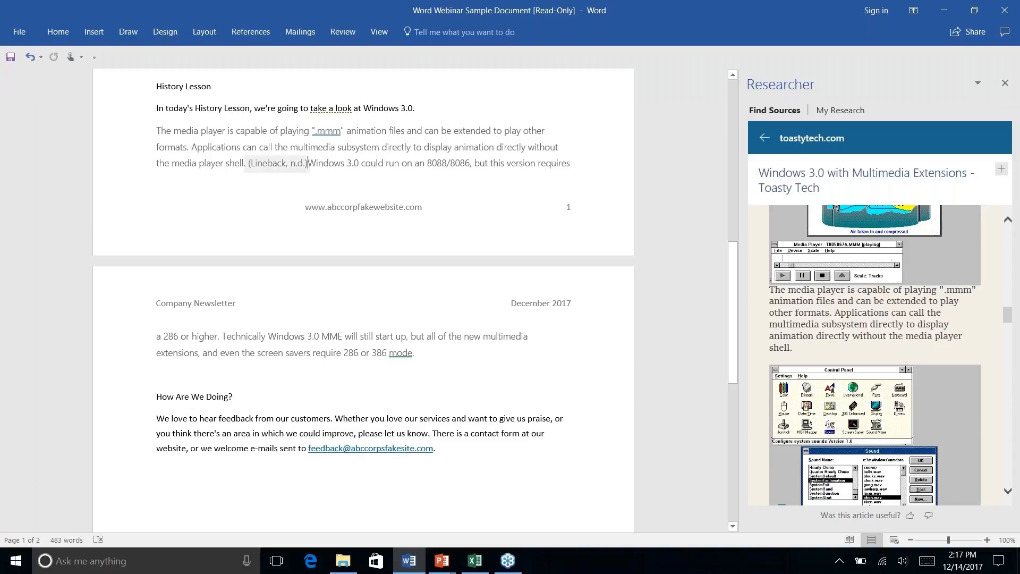
{"action": "left_click", "coordinate": [278, 163]}
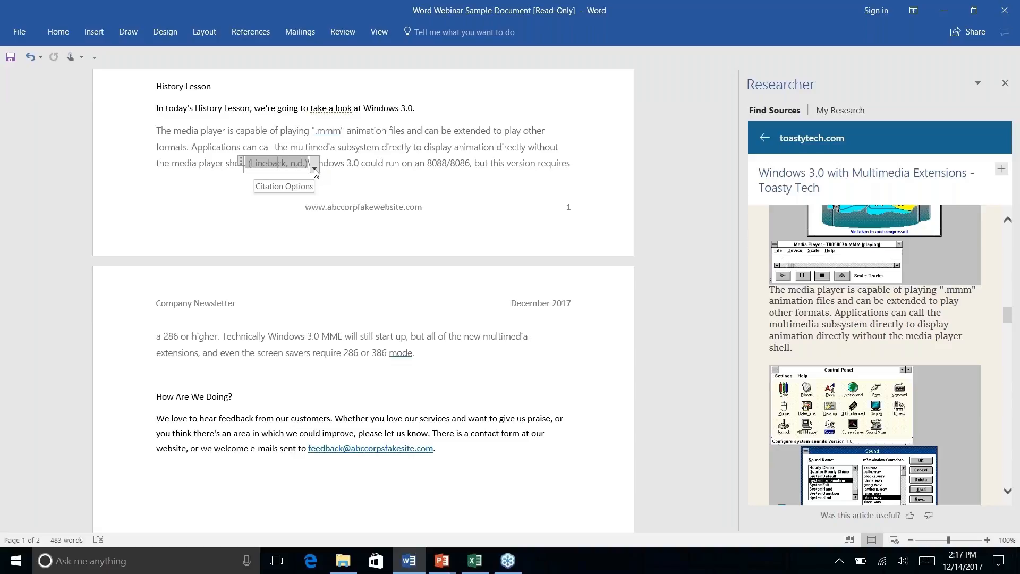
{"action": "left_click", "coordinate": [314, 169]}
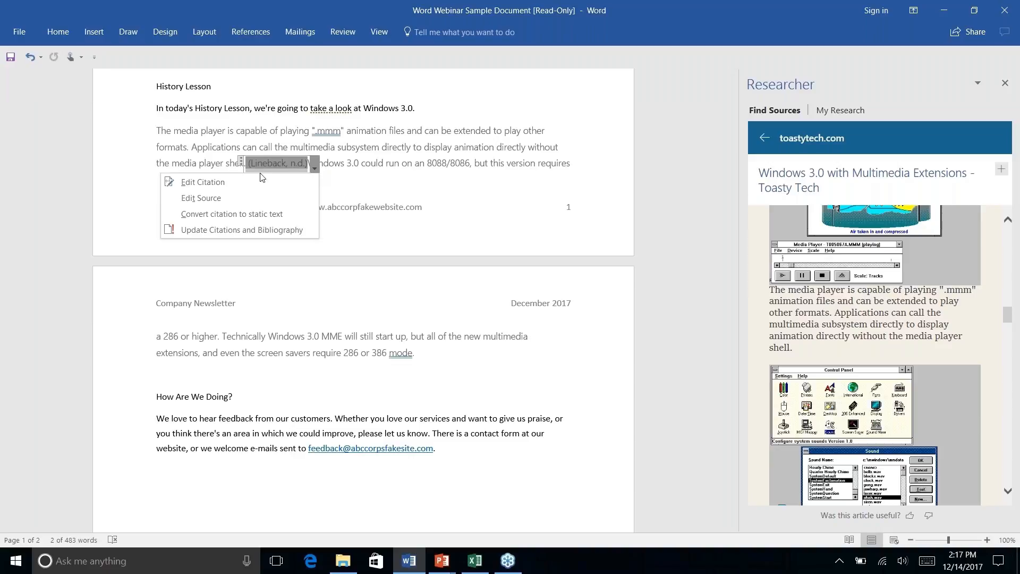
{"action": "left_click", "coordinate": [225, 198]}
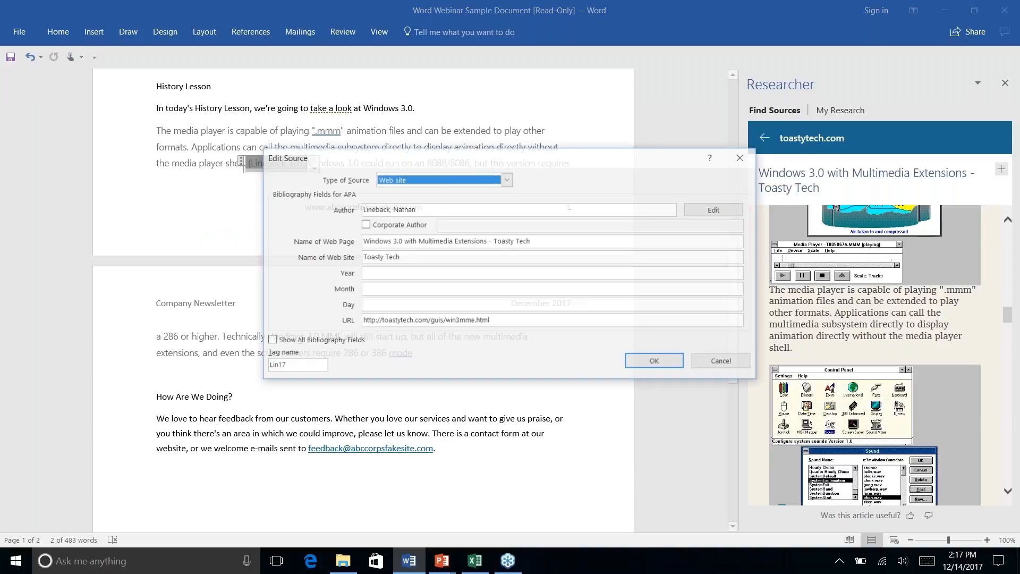
{"action": "left_click", "coordinate": [508, 180]}
{"action": "left_click", "coordinate": [563, 187]}
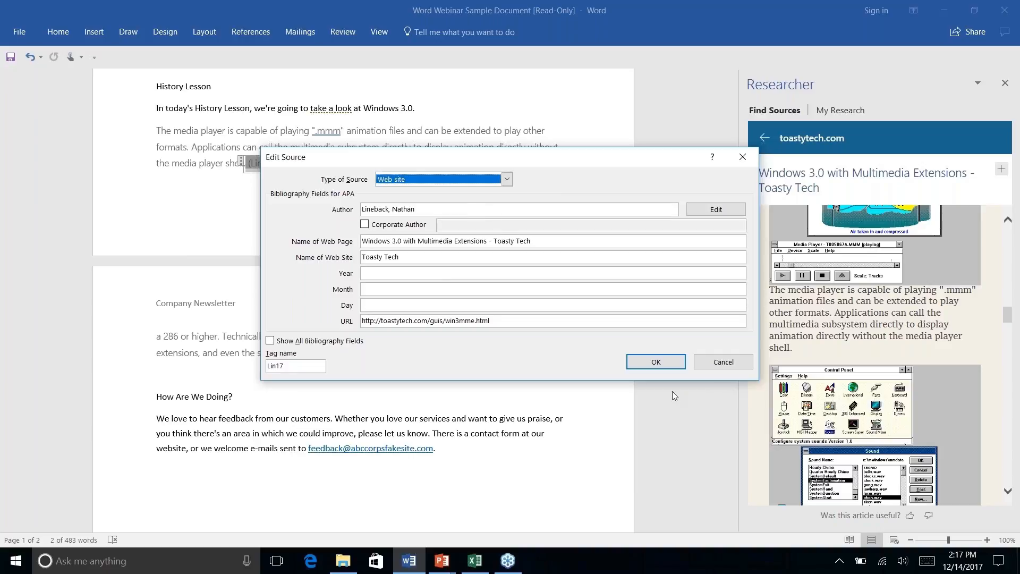
{"action": "left_click", "coordinate": [721, 363]}
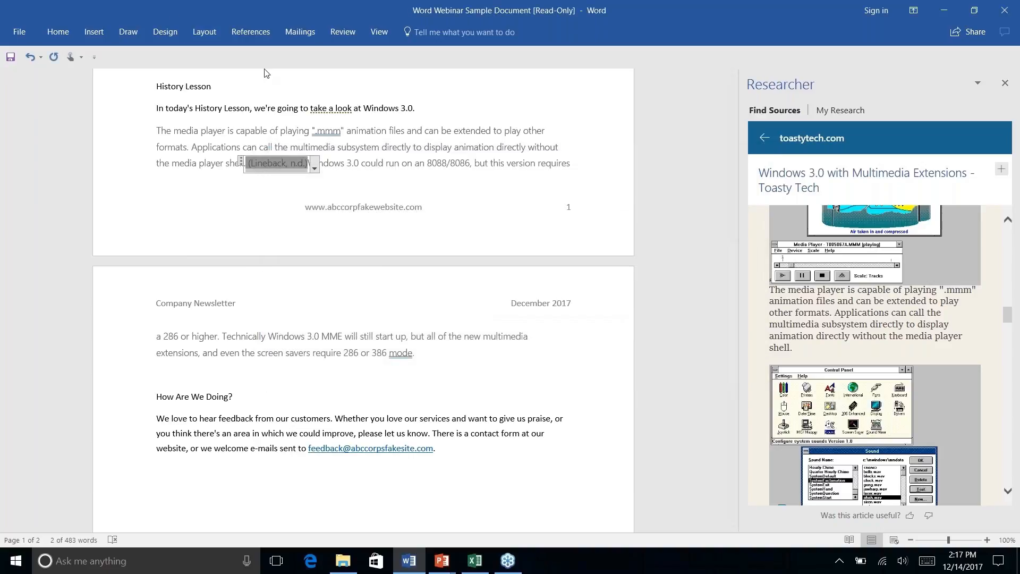
Insert a built-in References bibliography after the History Lesson paragraph ending "require 286 or 386 mode"
{"action": "left_click", "coordinate": [271, 40]}
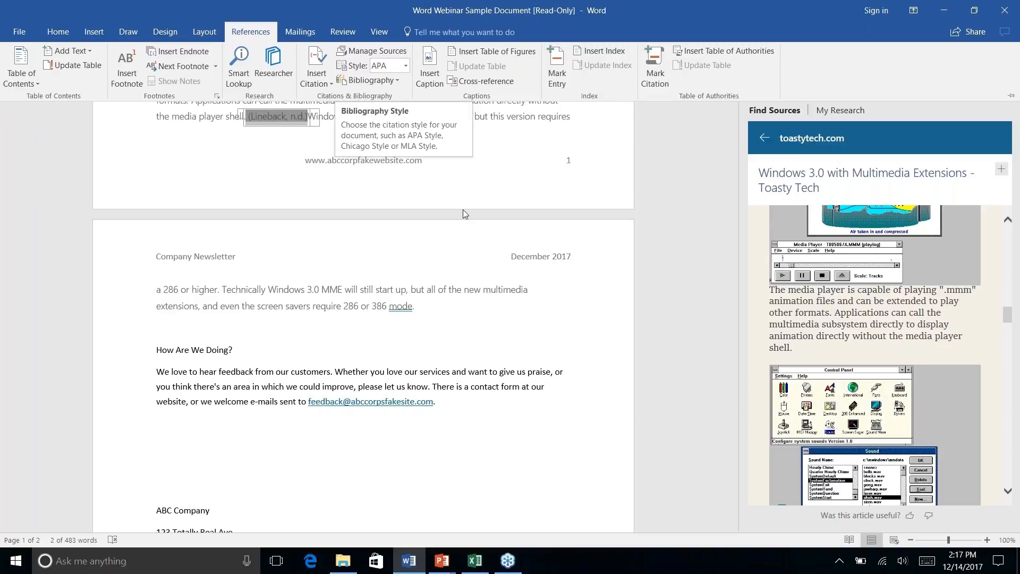
{"action": "left_click", "coordinate": [480, 203]}
{"action": "scroll", "coordinate": [479, 203], "scroll_direction": "up", "scroll_amount": 3}
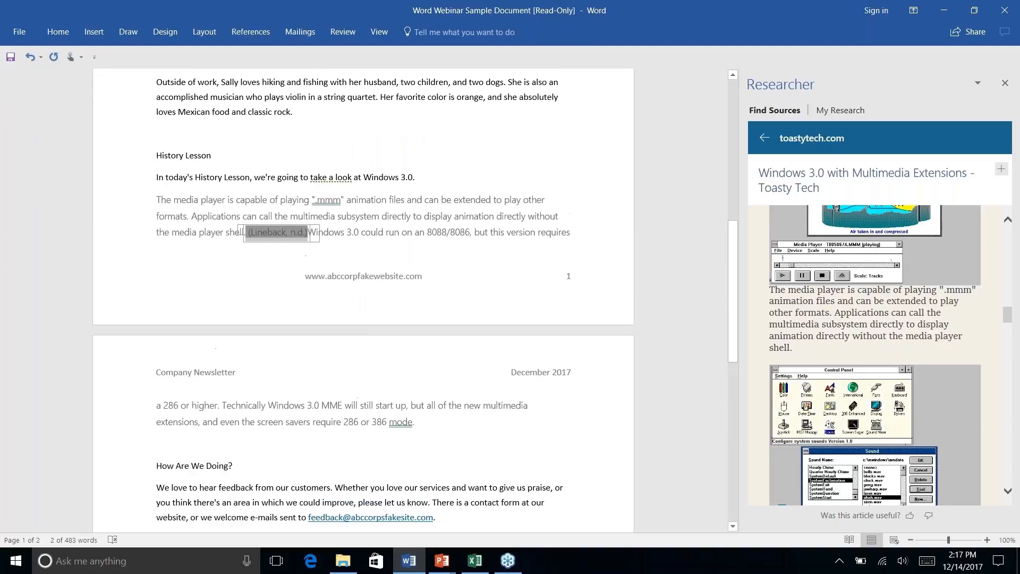
{"action": "left_click", "coordinate": [463, 199]}
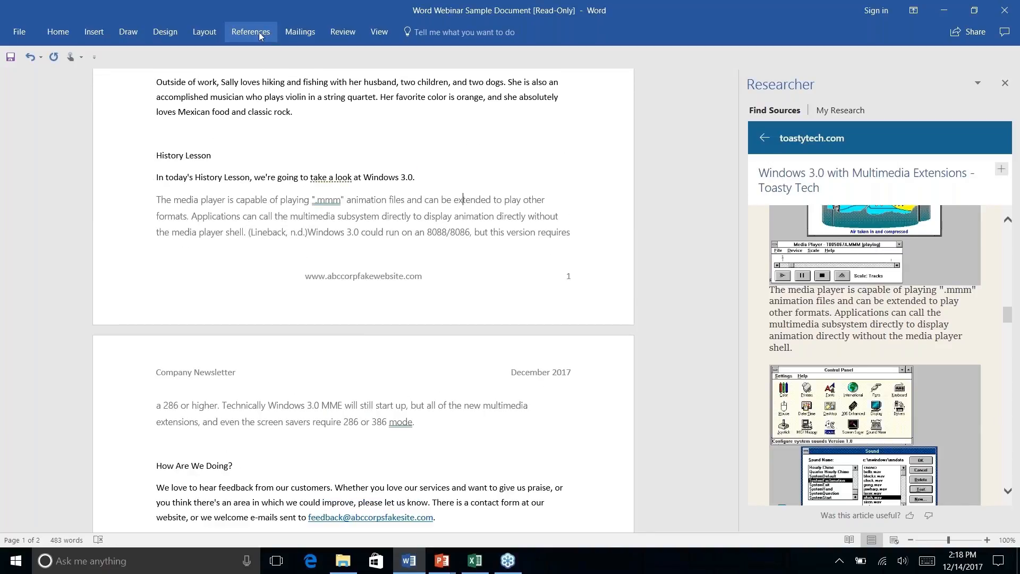
{"action": "left_click", "coordinate": [242, 33]}
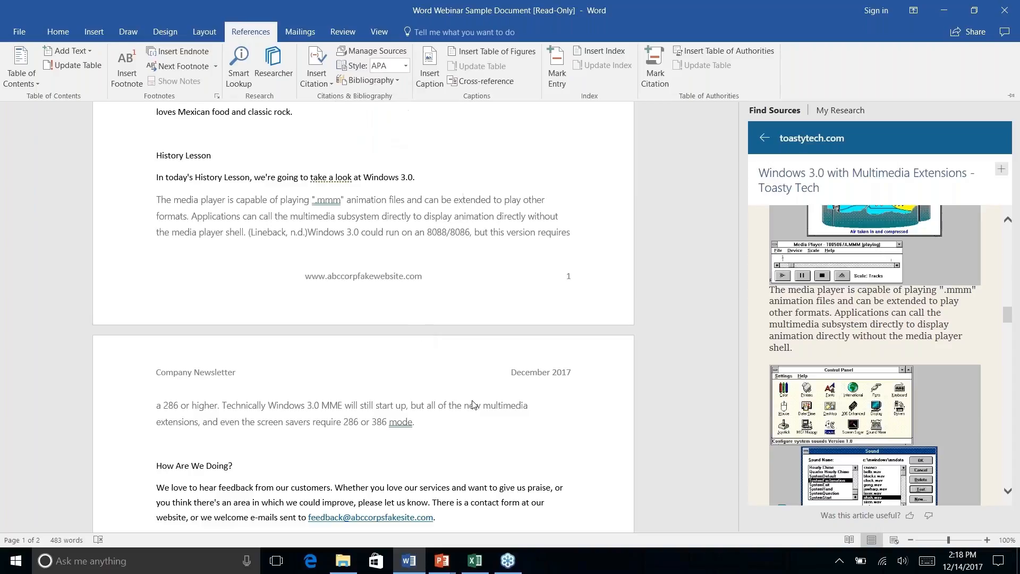
{"action": "left_click", "coordinate": [444, 428]}
{"action": "right_click", "coordinate": [418, 424]}
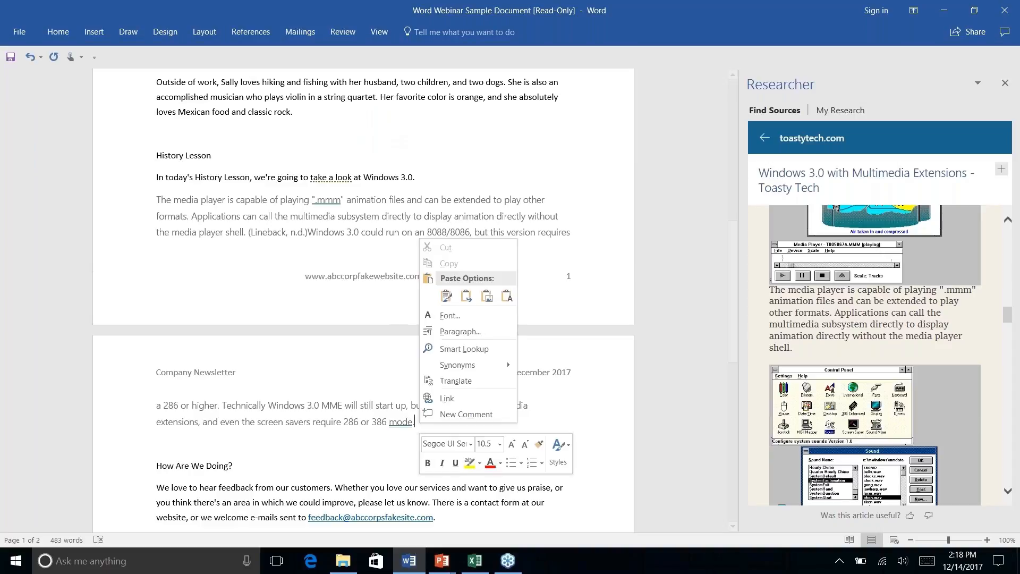
{"action": "key", "text": "Escape"}
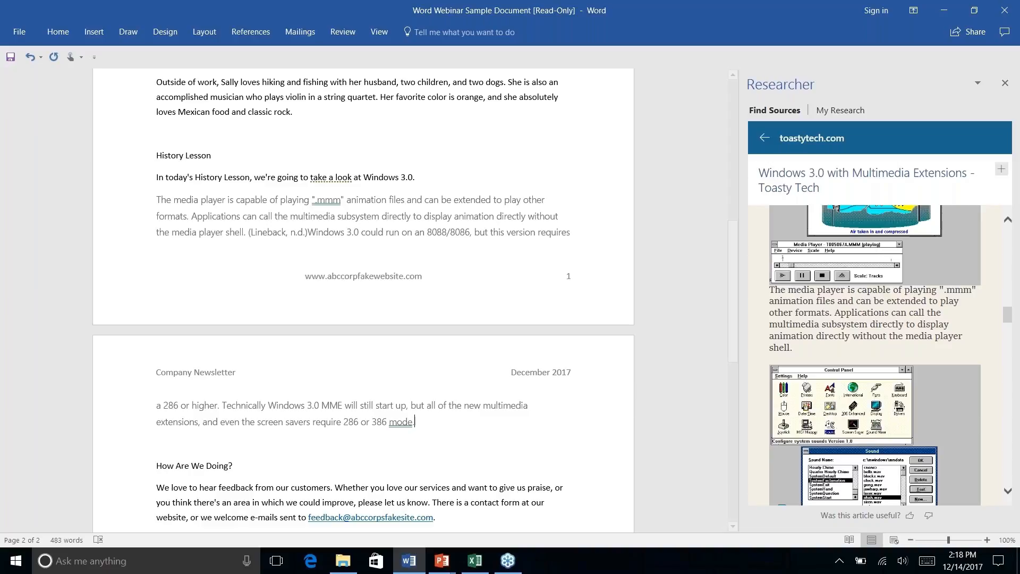
{"action": "left_click", "coordinate": [251, 32]}
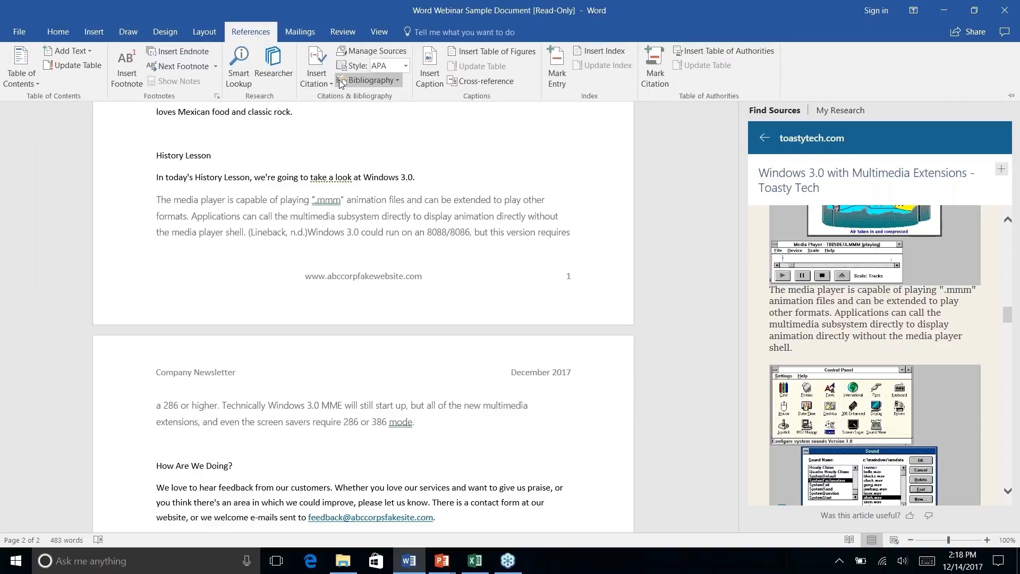
{"action": "left_click", "coordinate": [396, 80]}
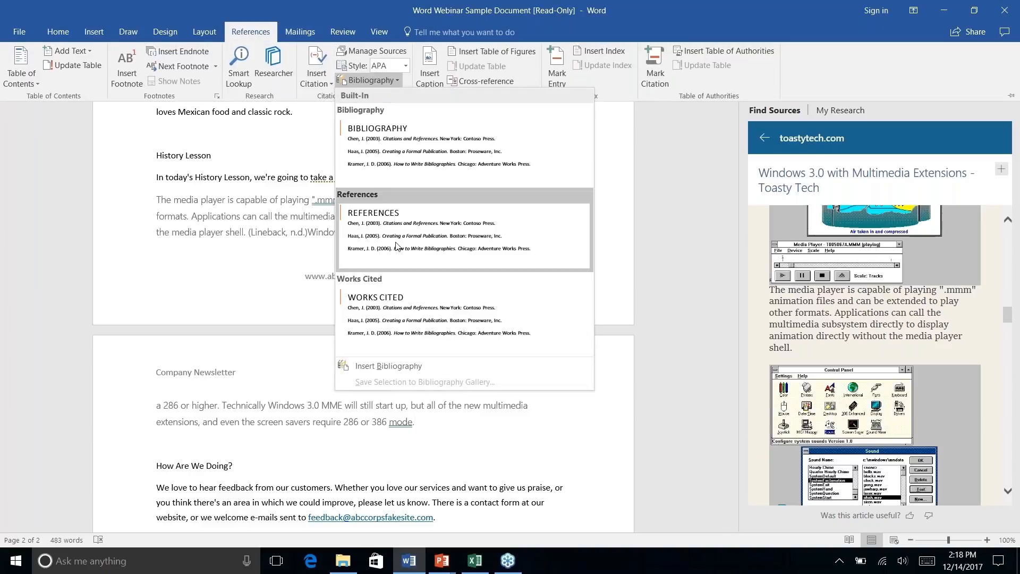
{"action": "left_click", "coordinate": [396, 241]}
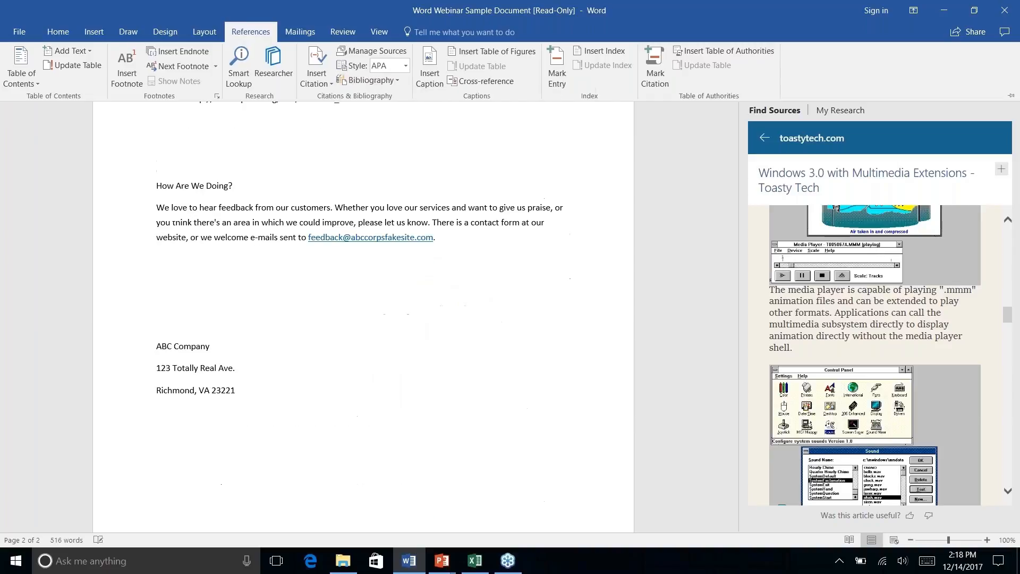
Examine the inserted References list and compare its entries with the in-text citation in the History Lesson section
{"action": "scroll", "coordinate": [396, 265], "scroll_direction": "down", "scroll_amount": 2}
{"action": "scroll", "coordinate": [396, 266], "scroll_direction": "up", "scroll_amount": 7}
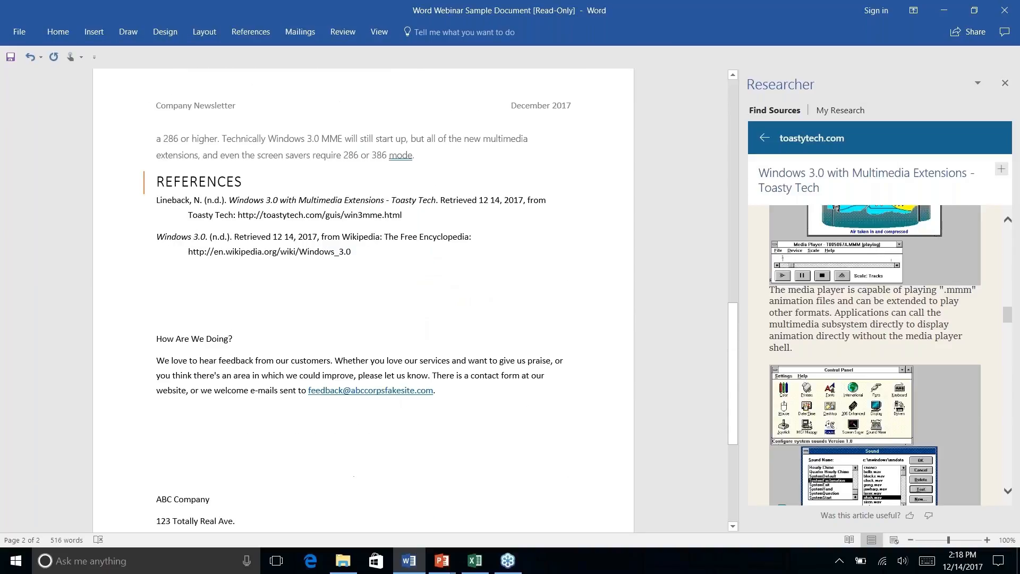
{"action": "scroll", "coordinate": [362, 297], "scroll_direction": "up", "scroll_amount": 3}
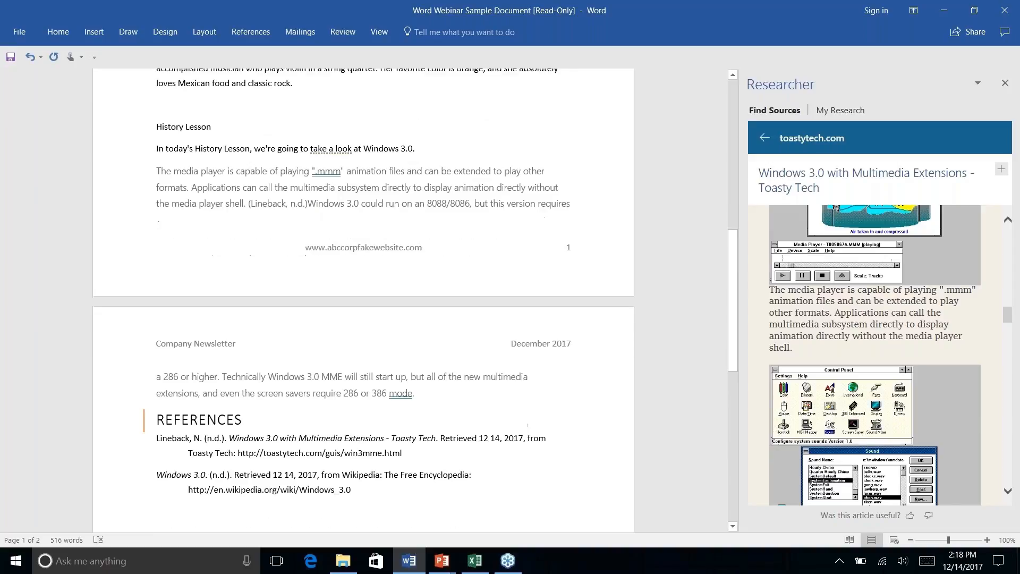
{"action": "left_click", "coordinate": [292, 201]}
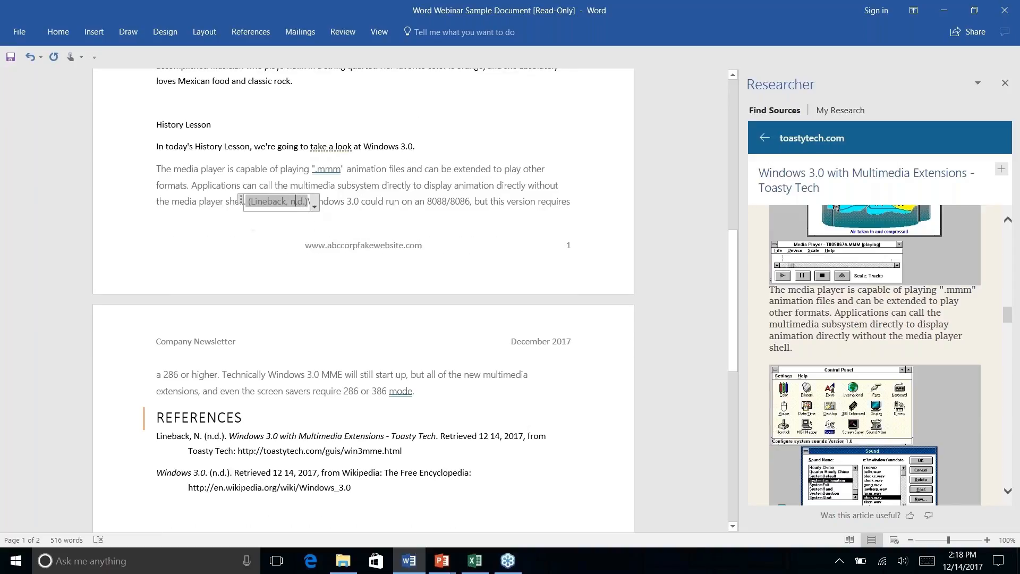
{"action": "right_click", "coordinate": [373, 370]}
{"action": "key", "text": "Escape"}
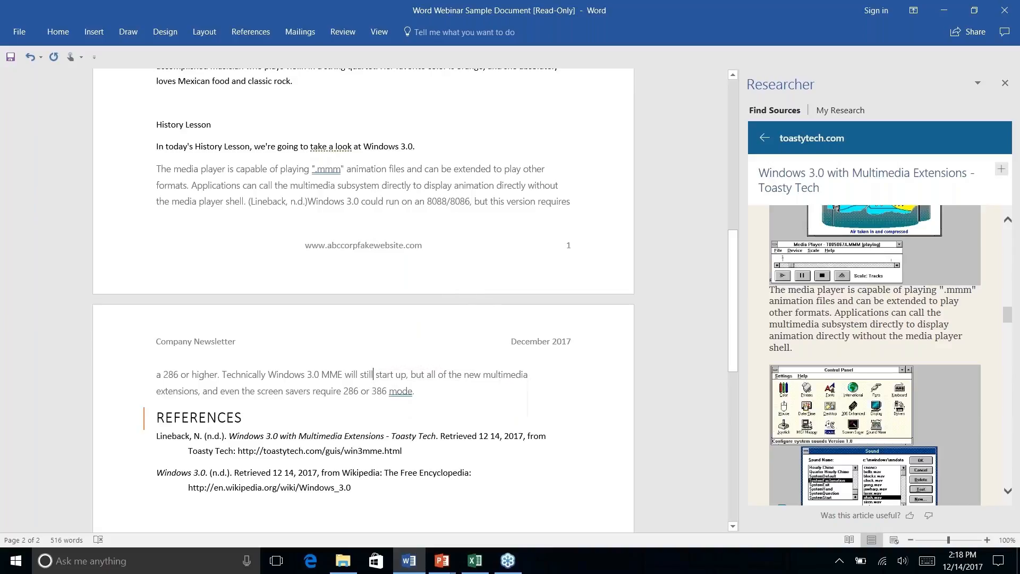
{"action": "scroll", "coordinate": [397, 351], "scroll_direction": "down", "scroll_amount": 4}
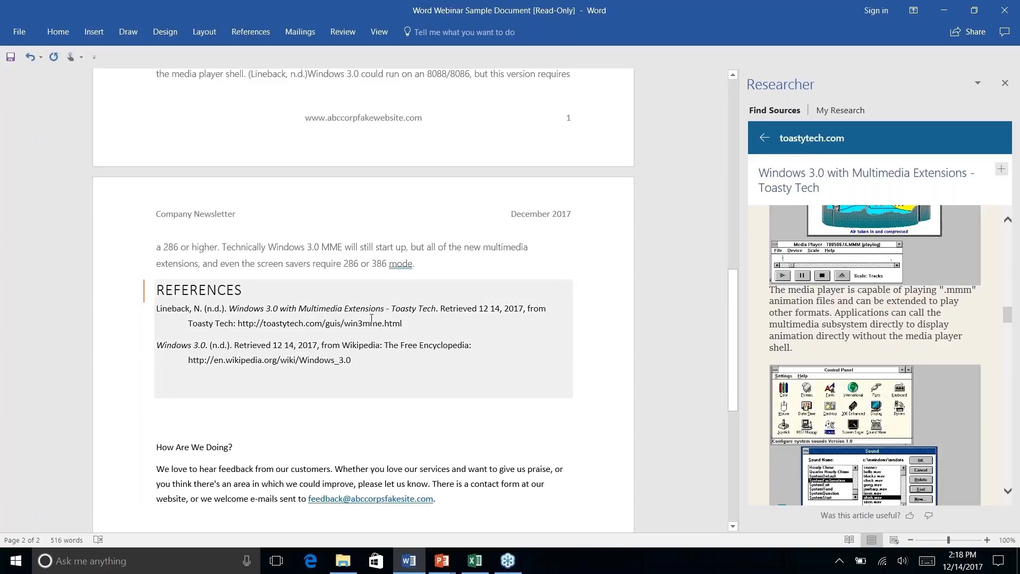
{"action": "scroll", "coordinate": [371, 319], "scroll_direction": "down", "scroll_amount": 3}
{"action": "scroll", "coordinate": [372, 318], "scroll_direction": "up", "scroll_amount": 6}
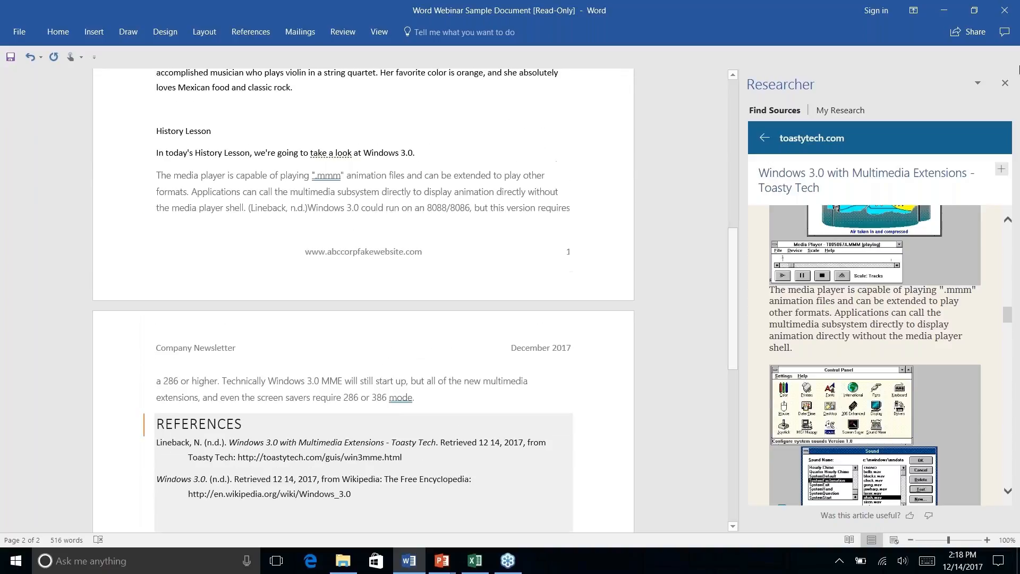
Close and reopen Researcher, view its My Research section for saved research, and close Researcher
{"action": "left_click", "coordinate": [1005, 83]}
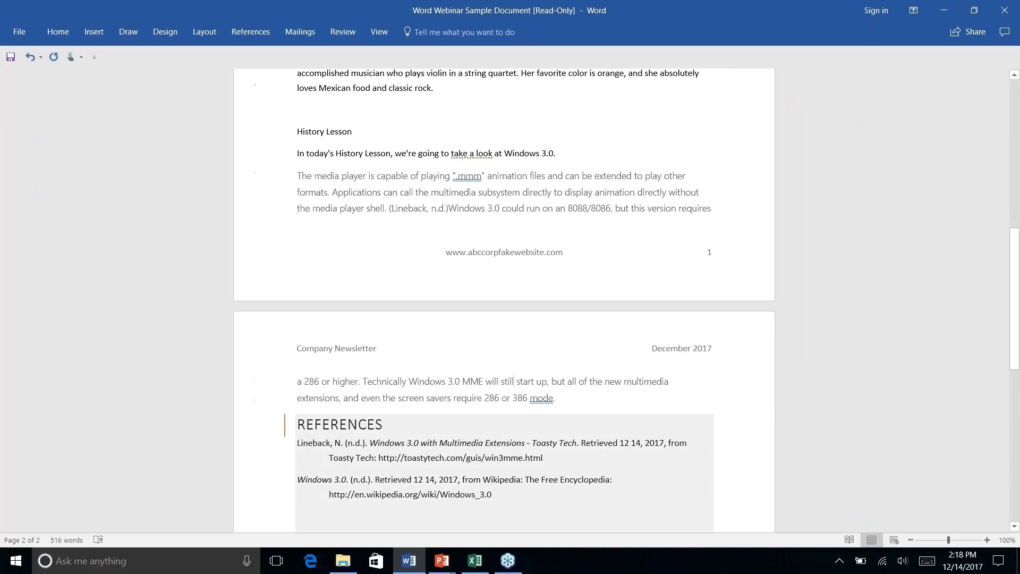
{"action": "left_click", "coordinate": [266, 24]}
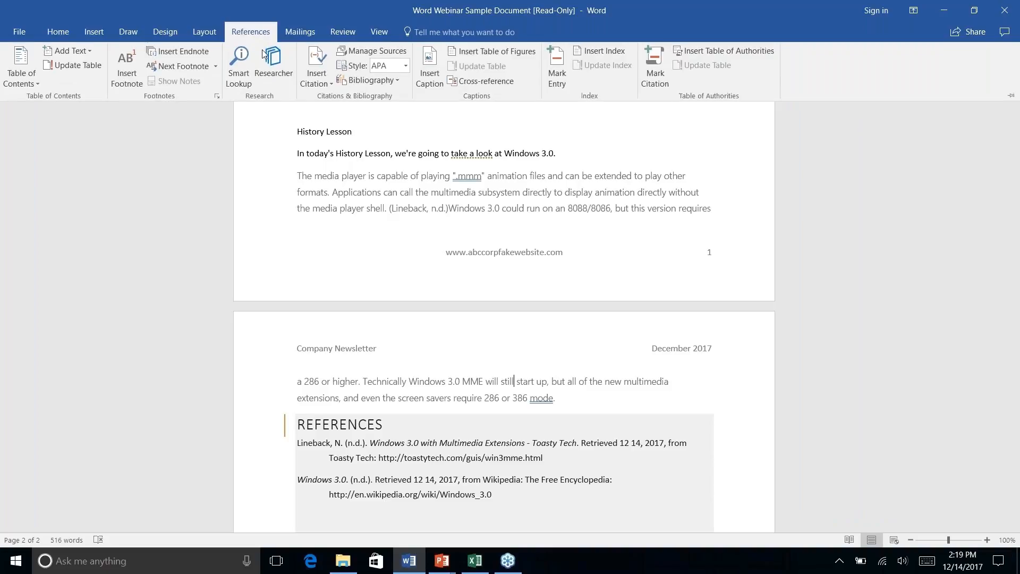
{"action": "left_click", "coordinate": [265, 54]}
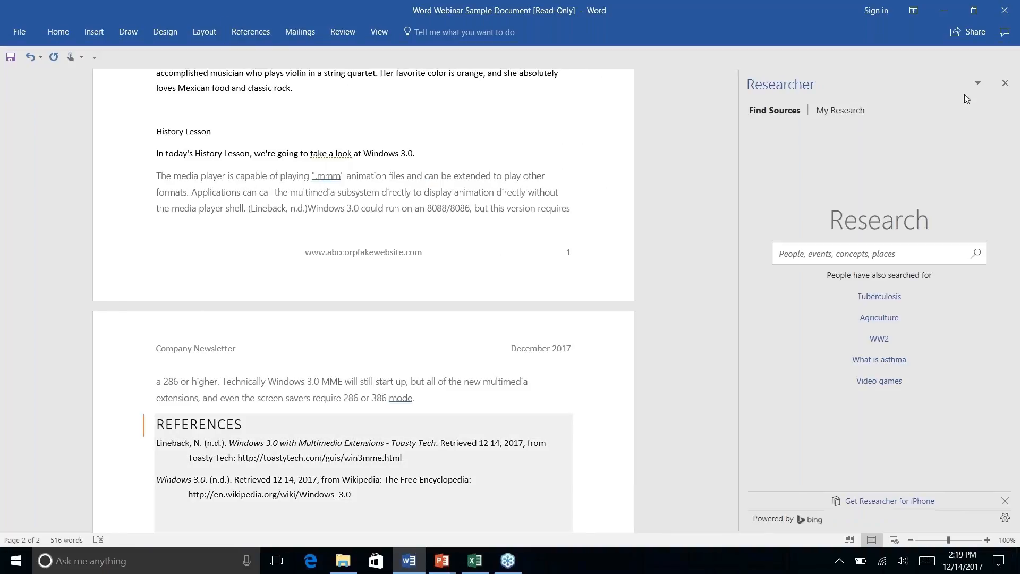
{"action": "left_click", "coordinate": [828, 111]}
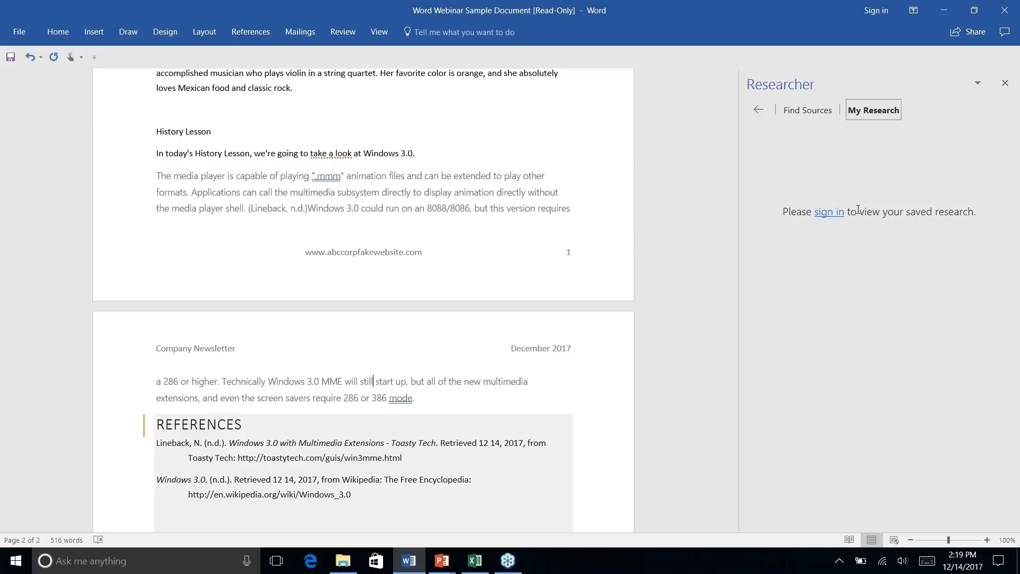
{"action": "left_click", "coordinate": [1005, 85]}
{"action": "scroll", "coordinate": [503, 298], "scroll_direction": "down", "scroll_amount": 3}
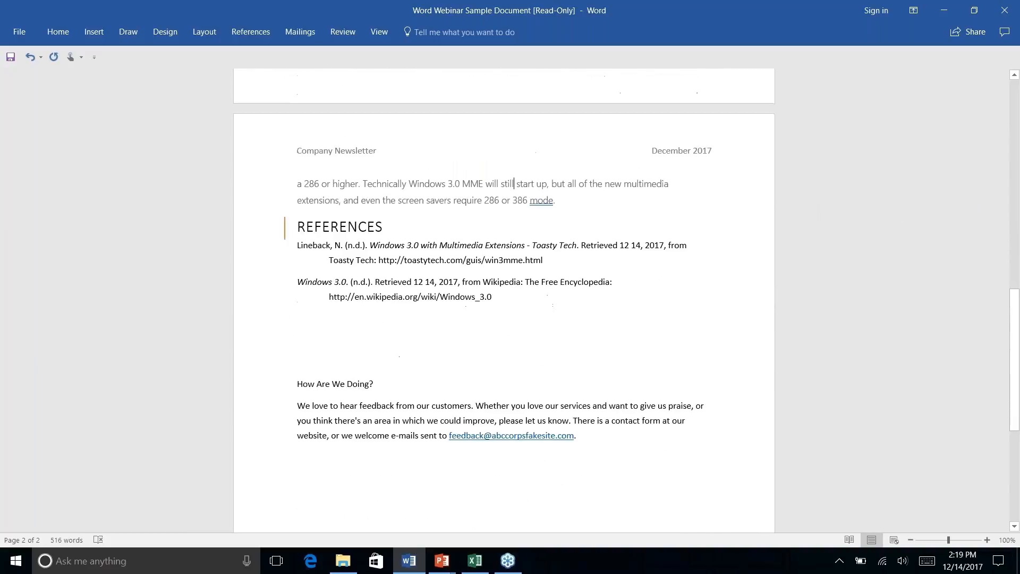
{"action": "scroll", "coordinate": [504, 298], "scroll_direction": "up", "scroll_amount": 15}
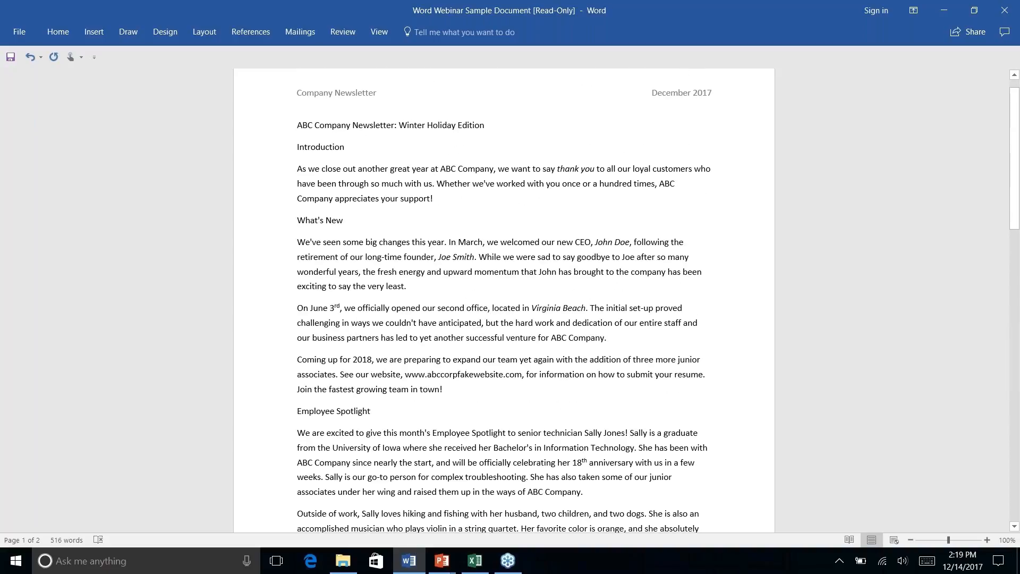
{"action": "scroll", "coordinate": [513, 440], "scroll_direction": "down", "scroll_amount": 6}
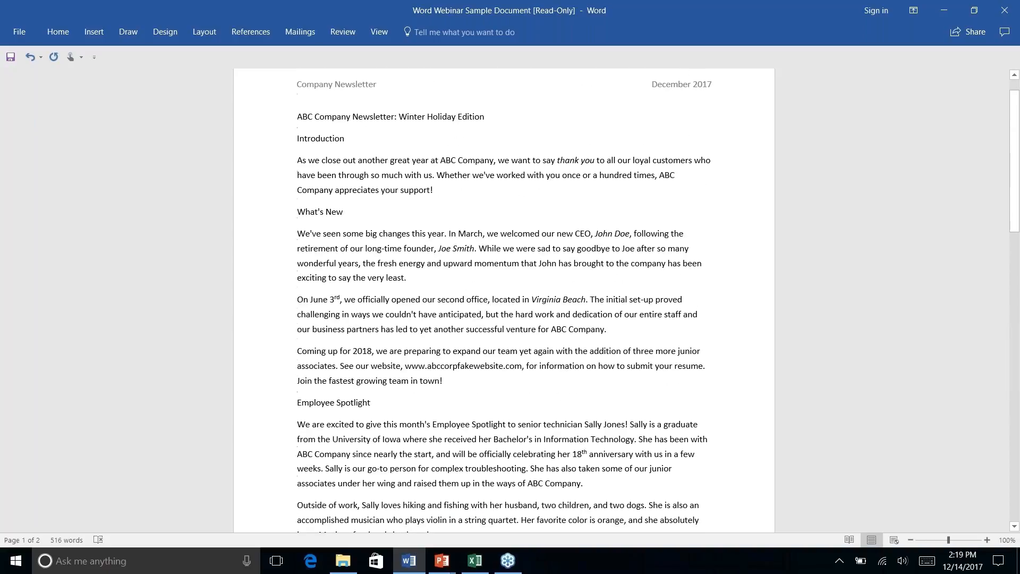
{"action": "scroll", "coordinate": [504, 298], "scroll_direction": "down", "scroll_amount": 3}
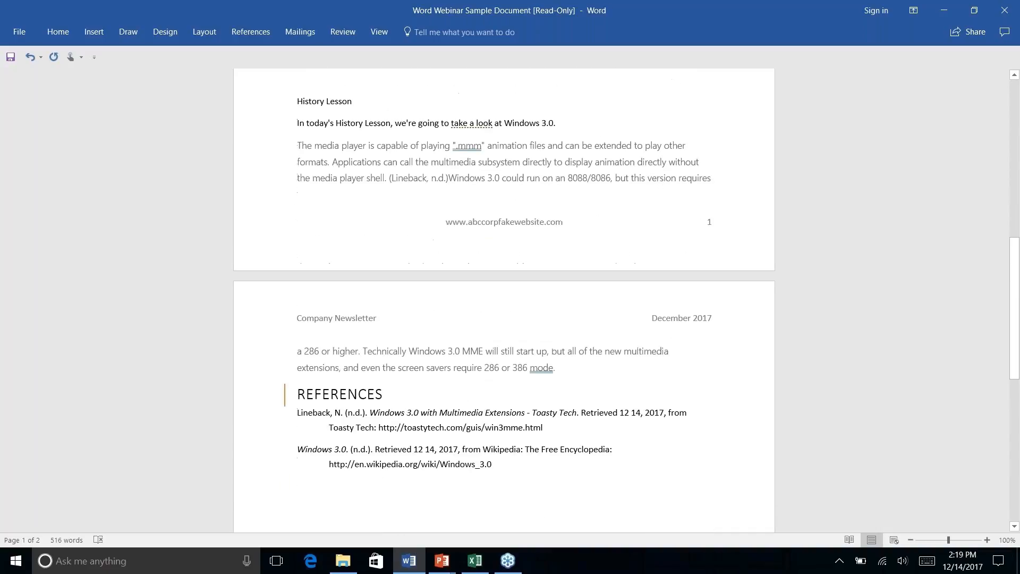
{"action": "scroll", "coordinate": [504, 297], "scroll_direction": "up", "scroll_amount": 3}
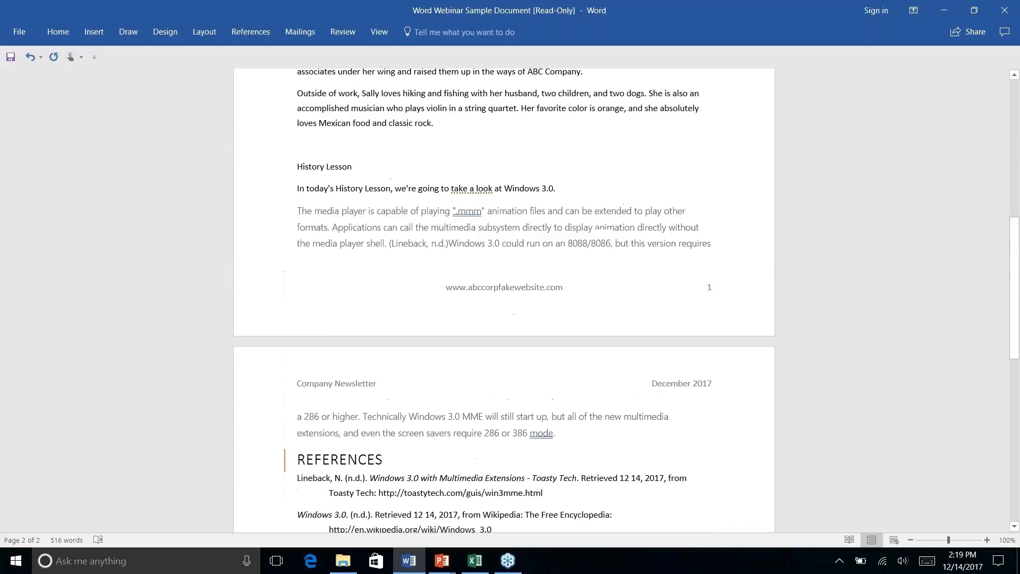
{"action": "scroll", "coordinate": [504, 298], "scroll_direction": "down", "scroll_amount": 2}
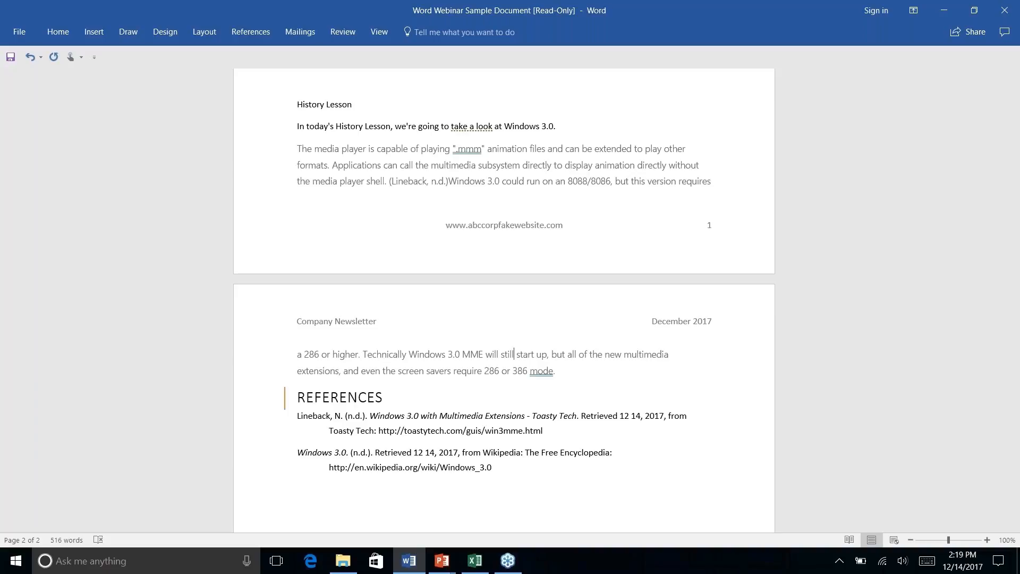
Switch to the PowerPoint slide show, advance it to the "Quick Parts" slide, and return to the newsletter in Word
{"action": "key", "text": "alt+Tab"}
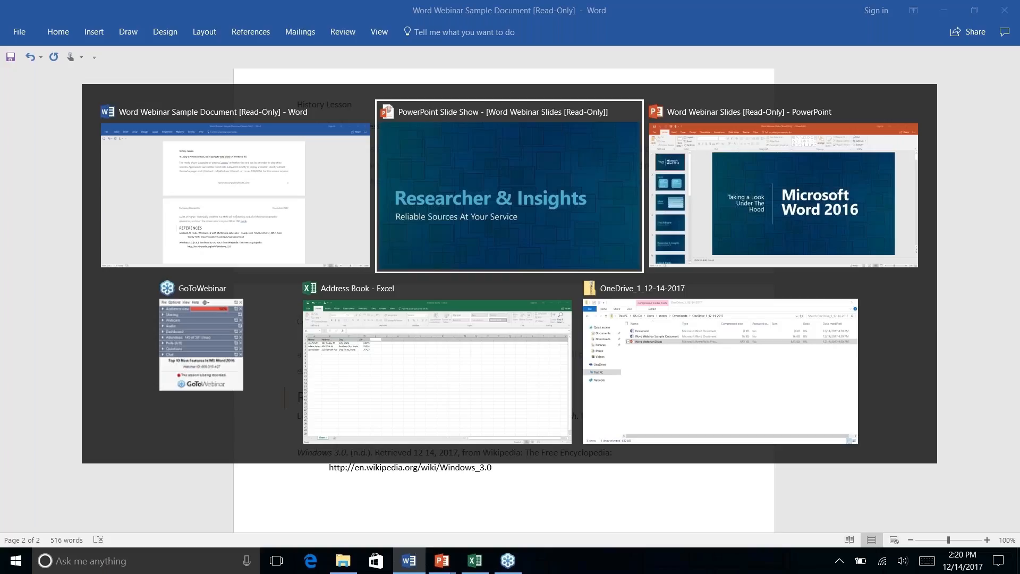
{"action": "key", "text": "Right"}
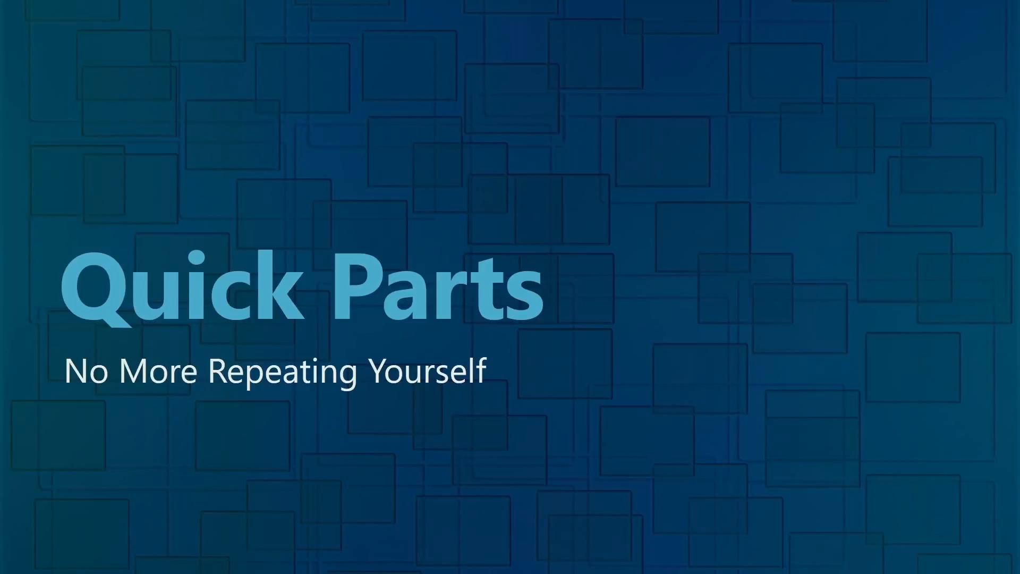
{"action": "key", "text": "alt+Tab"}
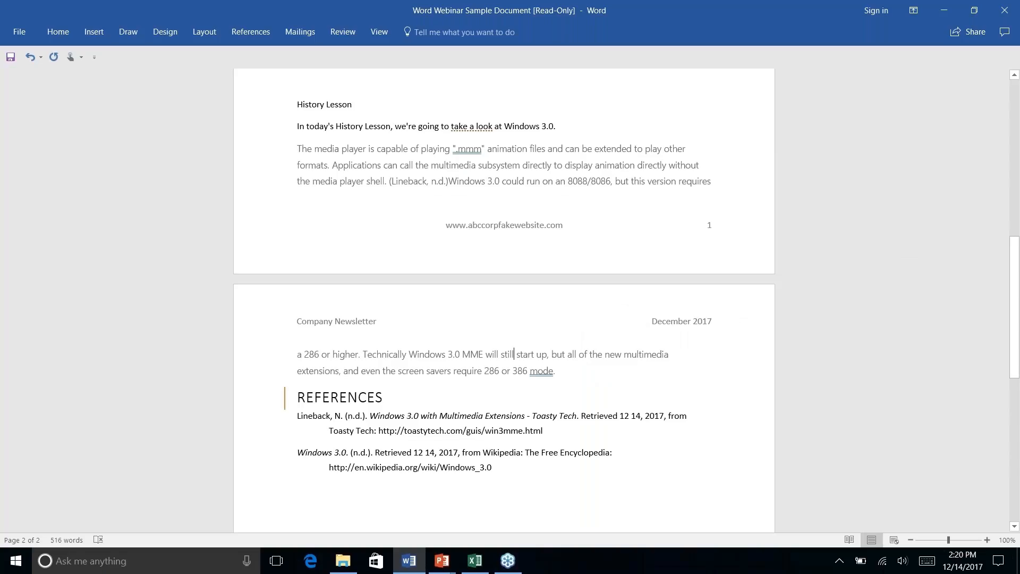
{"action": "scroll", "coordinate": [526, 260], "scroll_direction": "down", "scroll_amount": 1}
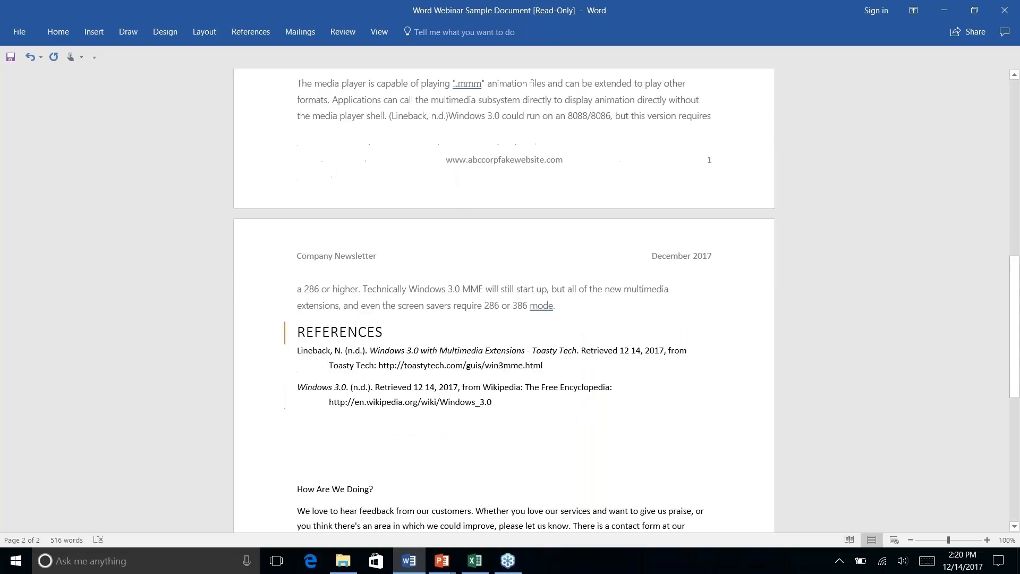
Center the three-line ABC Company address block near the end of page 2
{"action": "scroll", "coordinate": [526, 260], "scroll_direction": "up", "scroll_amount": 3}
{"action": "scroll", "coordinate": [505, 297], "scroll_direction": "down", "scroll_amount": 10}
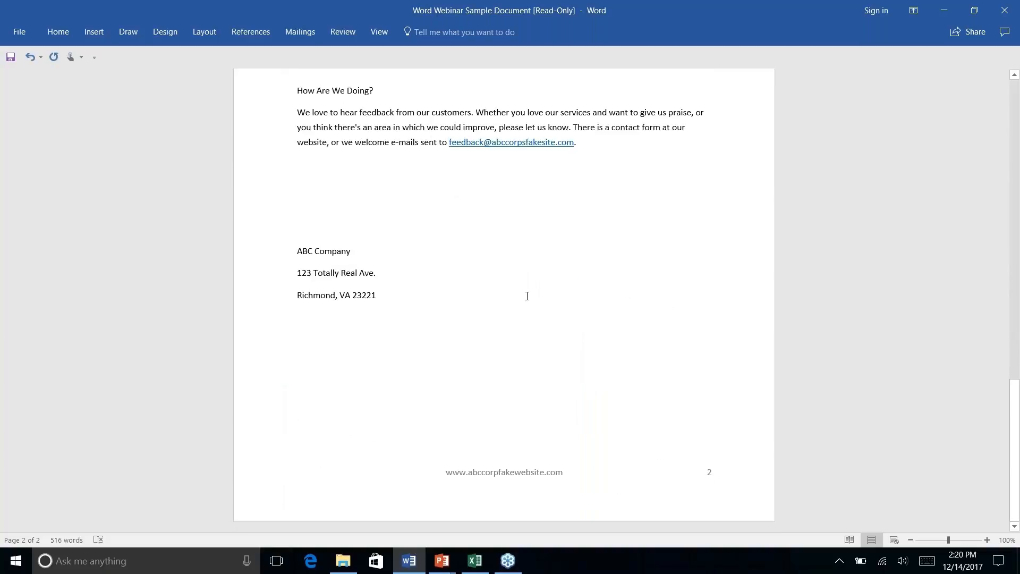
{"action": "left_click_drag", "start_coordinate": [375, 294], "coordinate": [262, 250]}
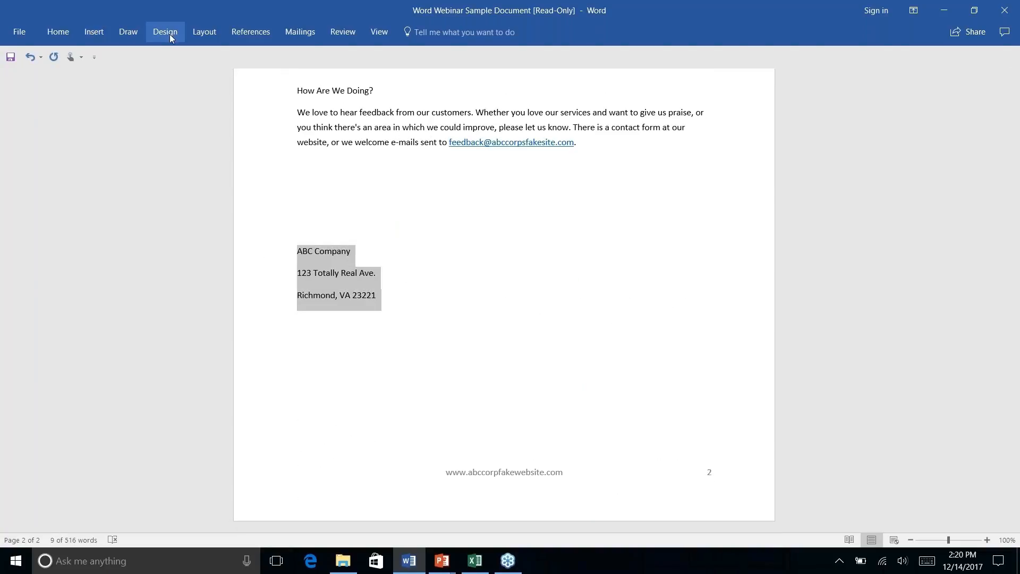
{"action": "left_click", "coordinate": [58, 32]}
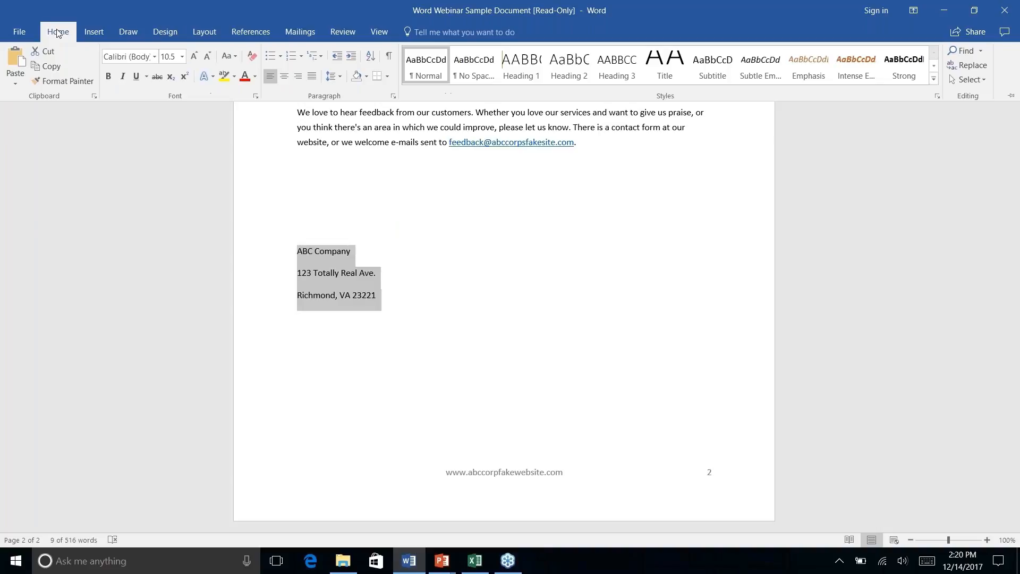
{"action": "left_click", "coordinate": [284, 77]}
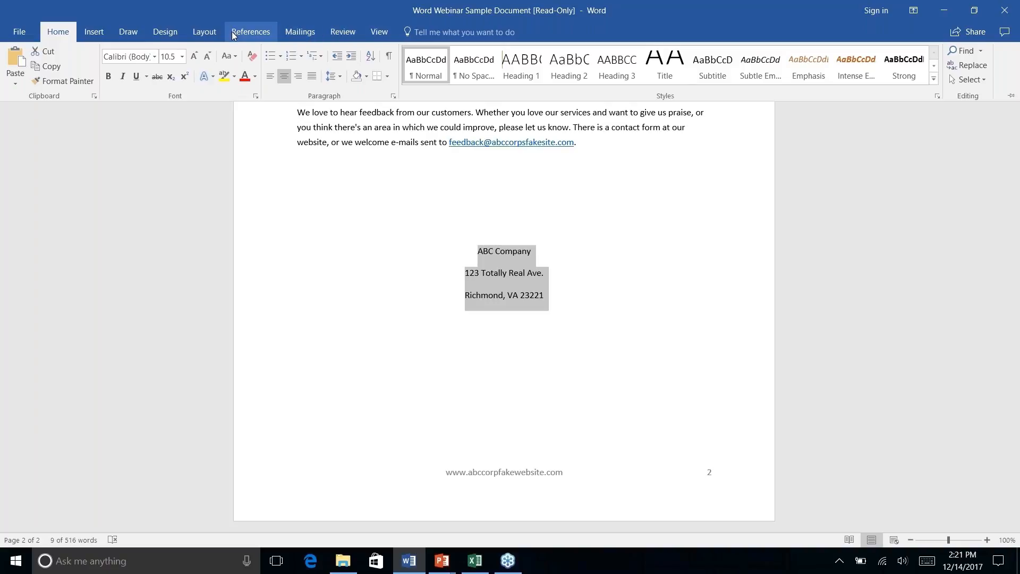
{"action": "left_click", "coordinate": [199, 33]}
{"action": "left_click", "coordinate": [173, 33]}
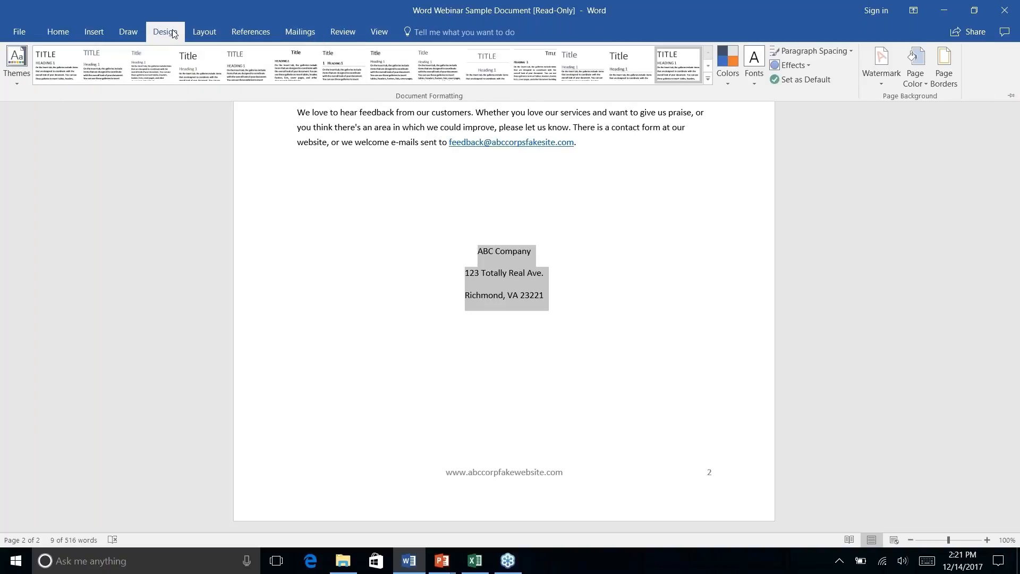
{"action": "left_click", "coordinate": [91, 33]}
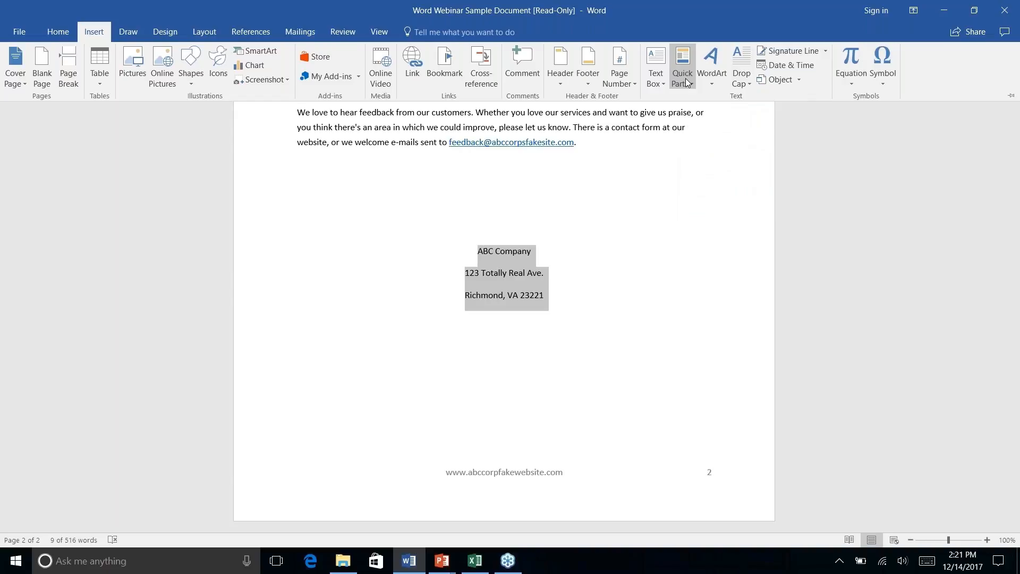
{"action": "left_click", "coordinate": [535, 209]}
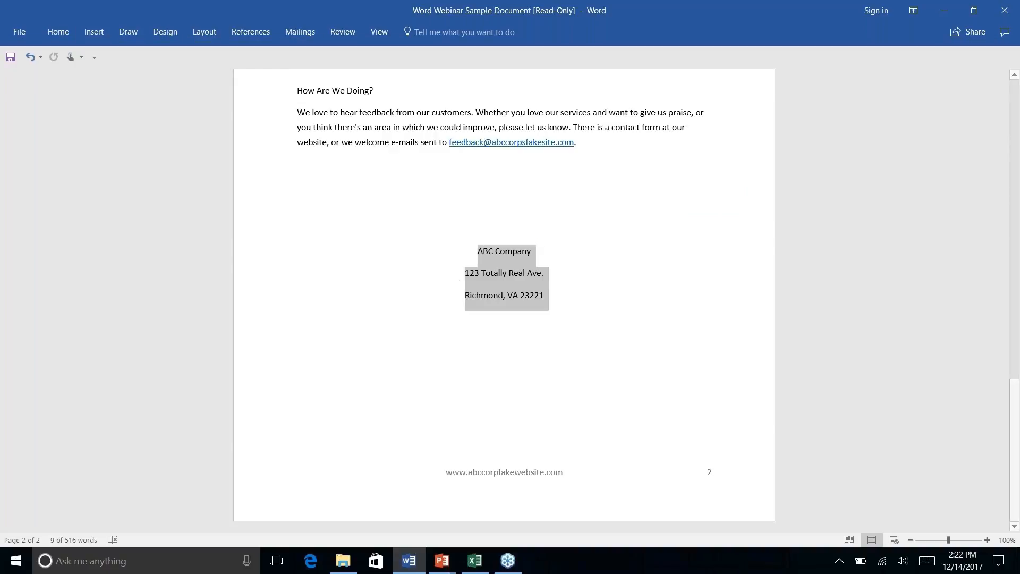
Save the selected company address block to the AutoText gallery as a building block named "Company Address"
{"action": "left_click", "coordinate": [94, 33]}
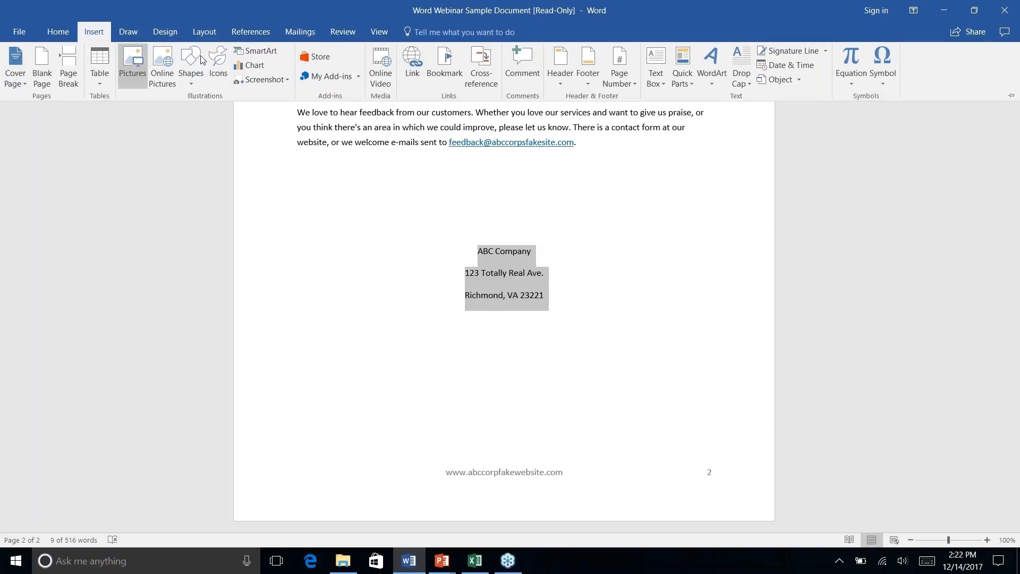
{"action": "left_click", "coordinate": [689, 84]}
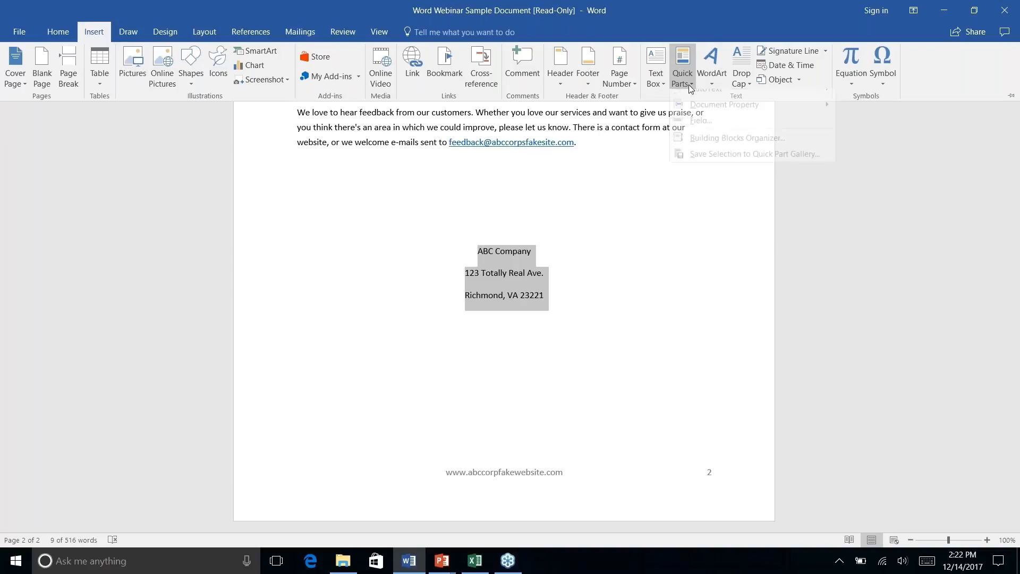
{"action": "mouse_move", "coordinate": [705, 100]}
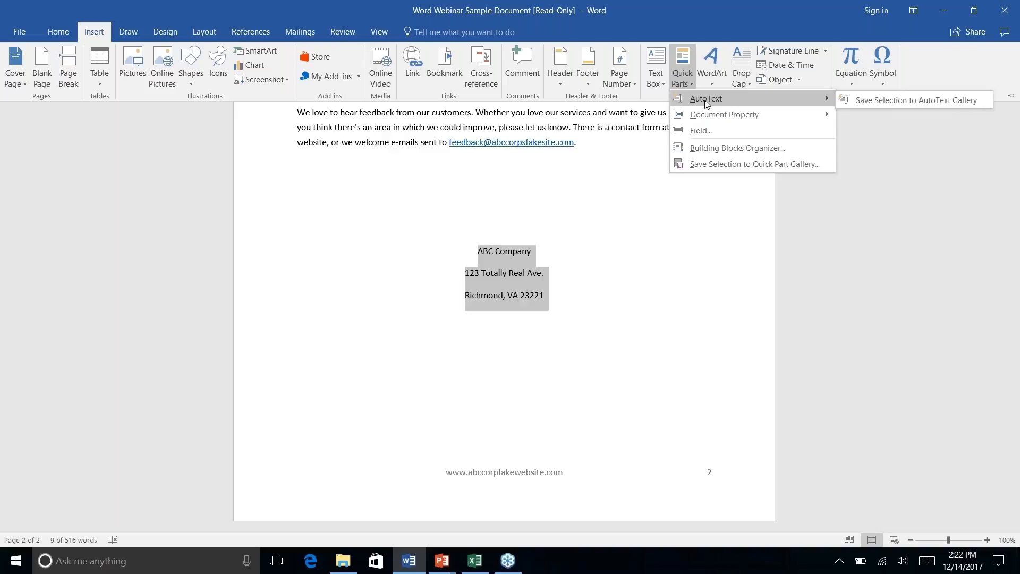
{"action": "right_click", "coordinate": [895, 100]}
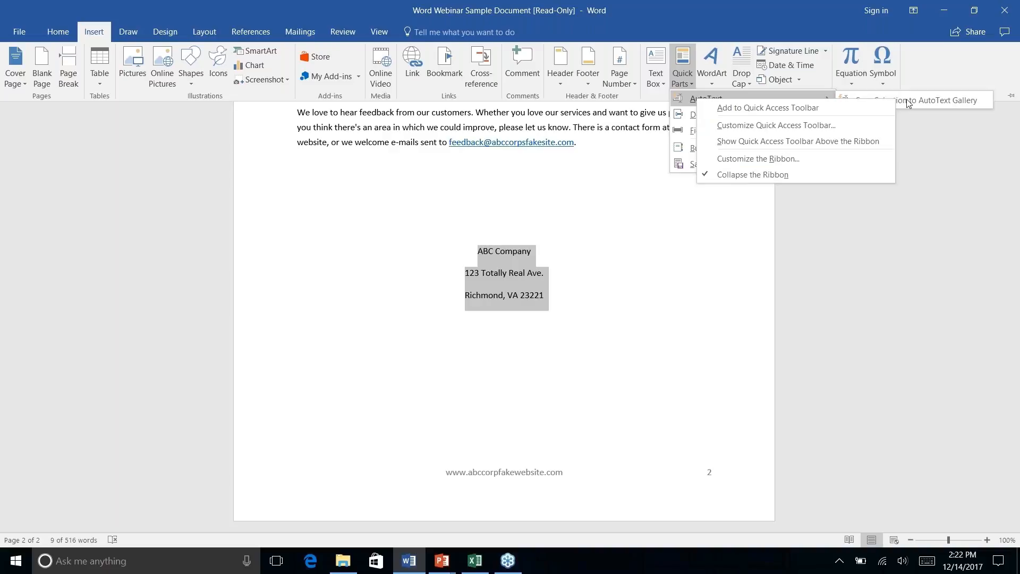
{"action": "left_click", "coordinate": [916, 101]}
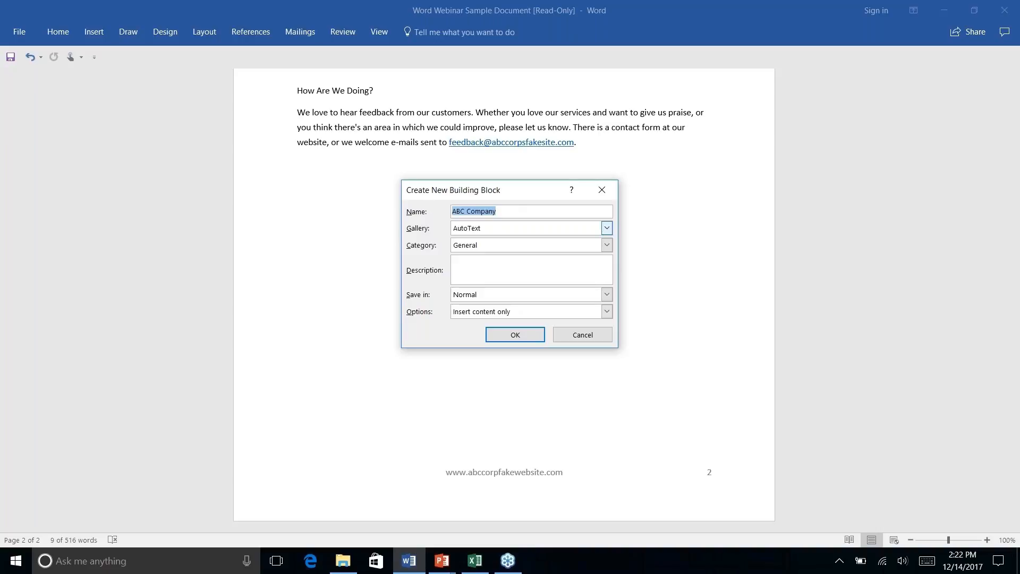
{"action": "type", "text": "Company Address"}
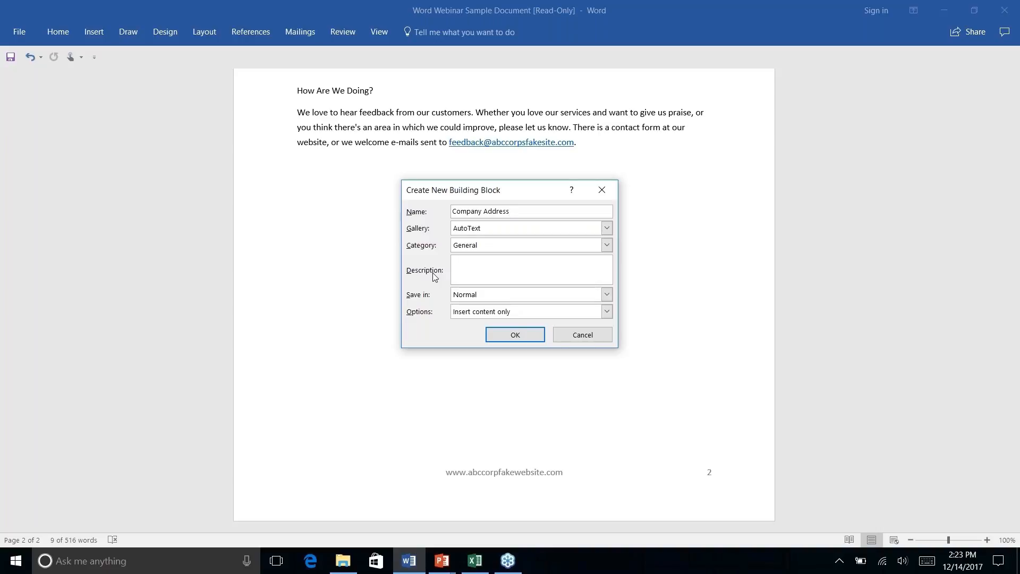
{"action": "left_click", "coordinate": [513, 335]}
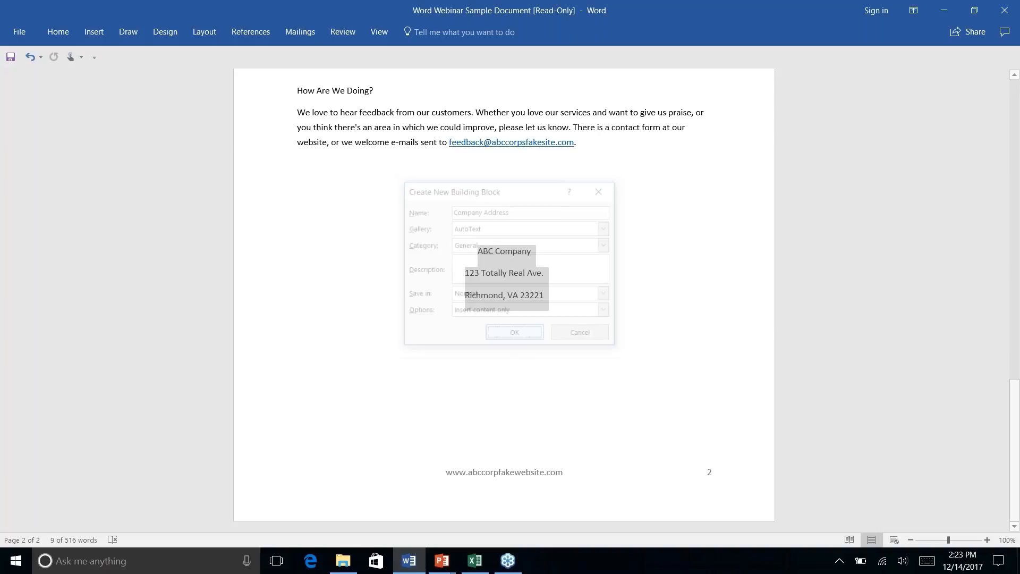
Delete the centered three-line ABC Company address block from page 2
{"action": "left_click", "coordinate": [509, 273]}
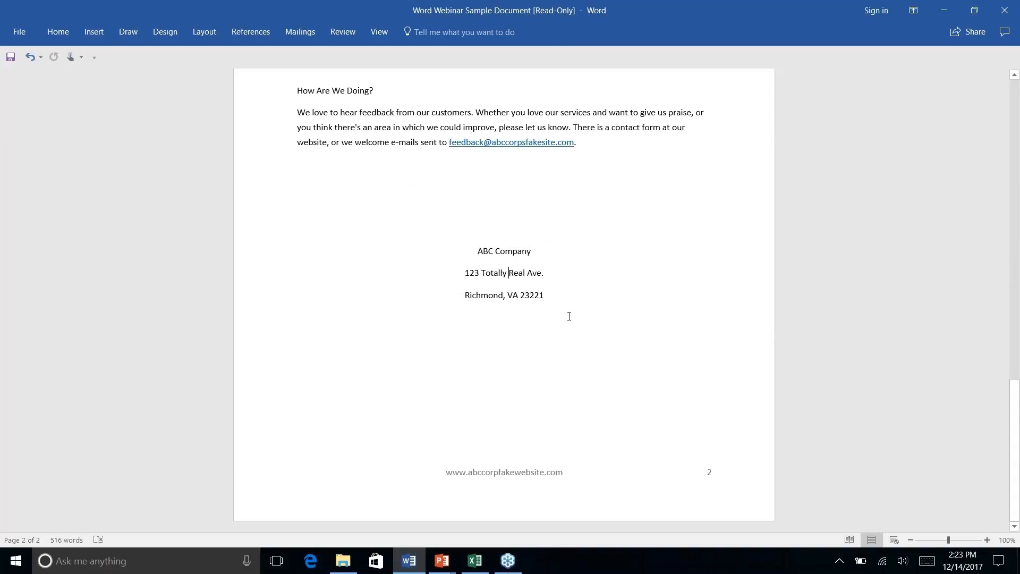
{"action": "left_click_drag", "start_coordinate": [549, 302], "coordinate": [476, 248]}
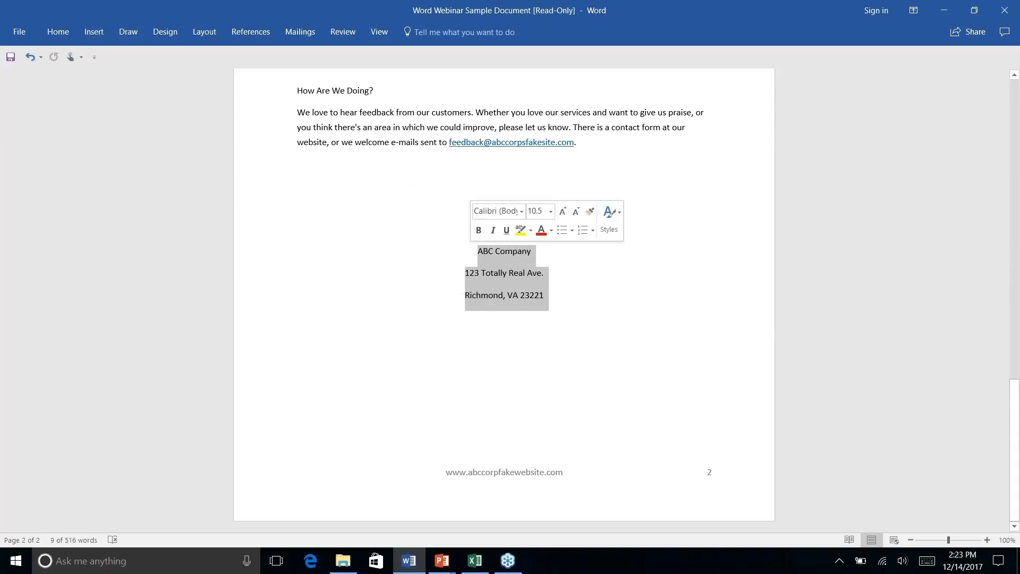
{"action": "key", "text": "Delete"}
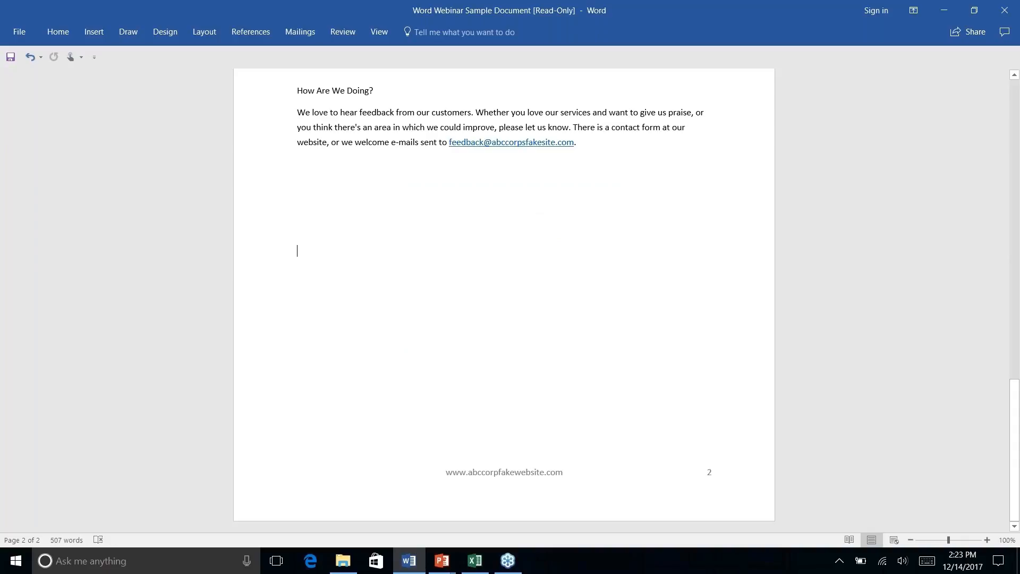
Insert the "Company Address" AutoText entry from Quick Parts at the empty line below the How Are We Doing? section
{"action": "left_click", "coordinate": [86, 33]}
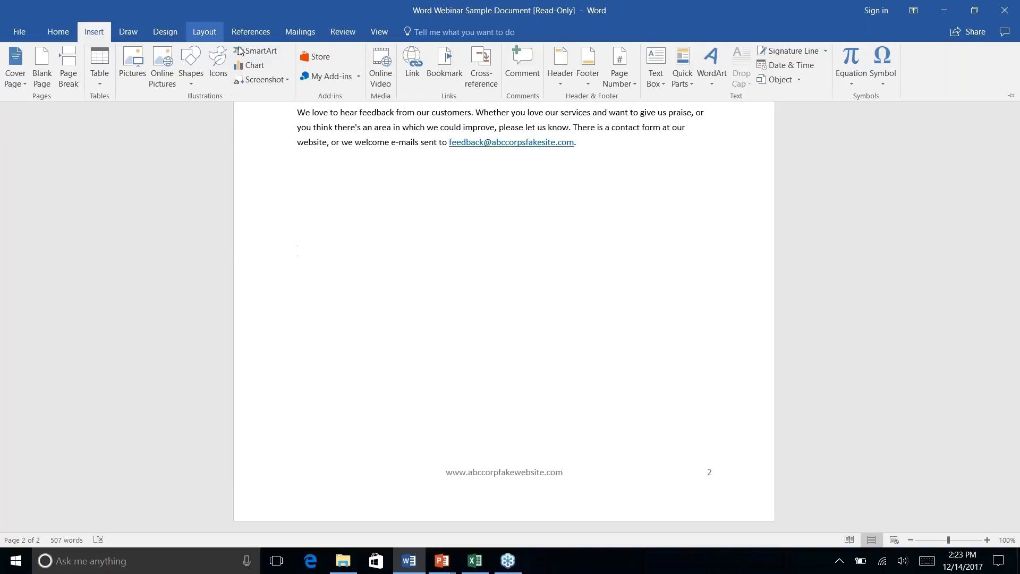
{"action": "right_click", "coordinate": [690, 85]}
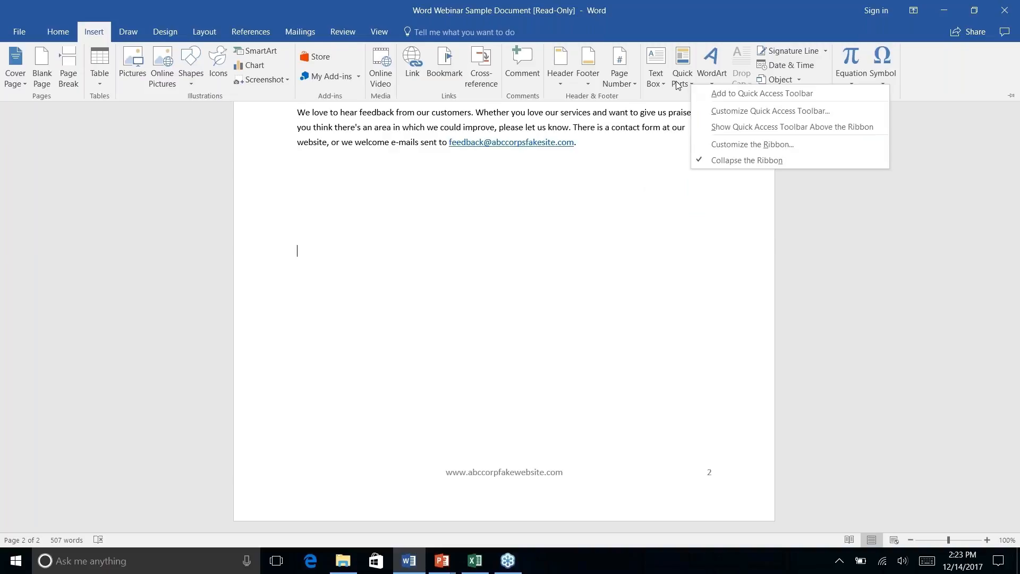
{"action": "left_click", "coordinate": [690, 85]}
{"action": "left_click", "coordinate": [686, 79]}
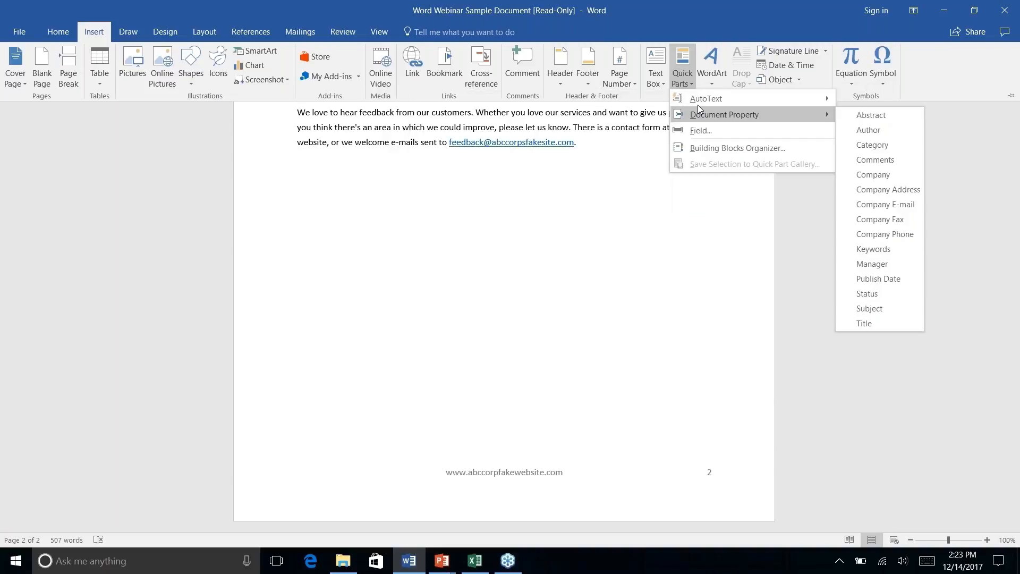
{"action": "mouse_move", "coordinate": [697, 101]}
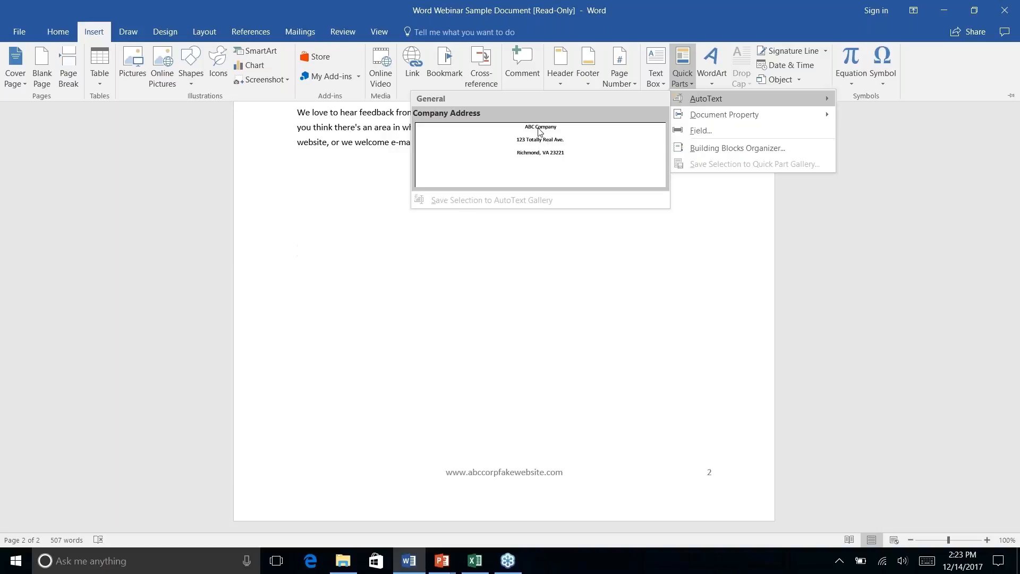
{"action": "left_click", "coordinate": [541, 152]}
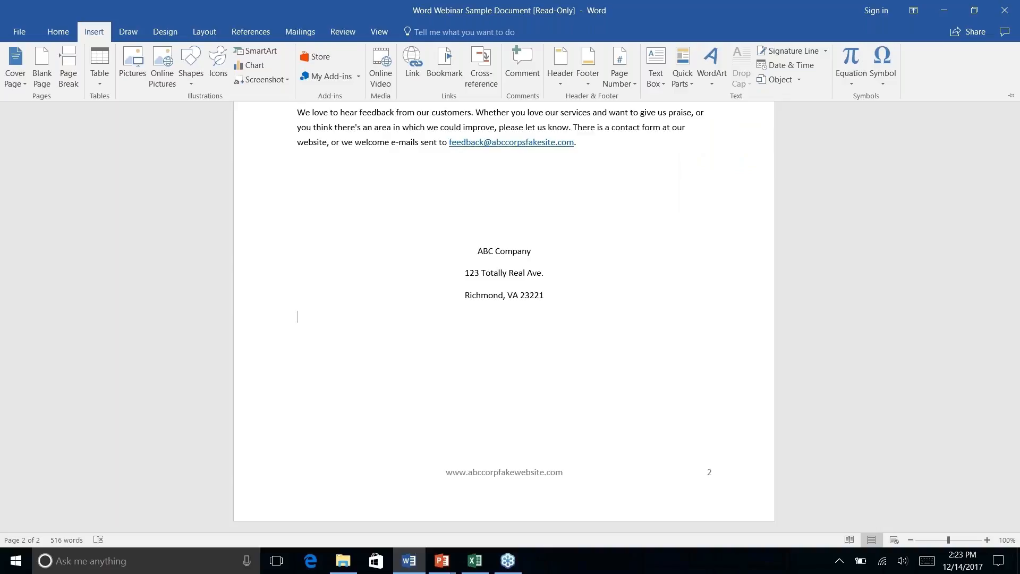
Open the Building Blocks Organizer and sort its list first by name and finally by gallery
{"action": "left_click", "coordinate": [690, 85]}
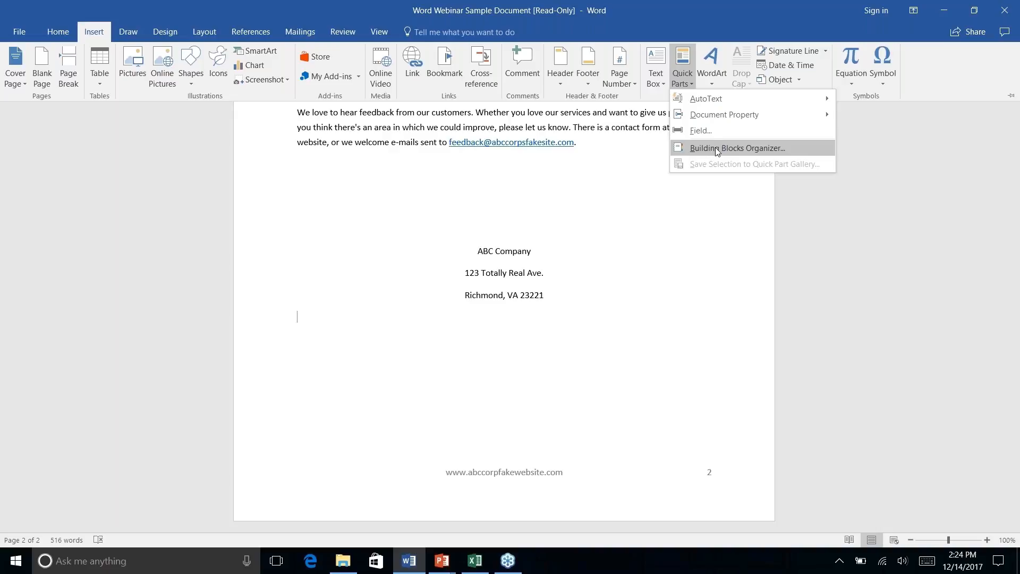
{"action": "left_click", "coordinate": [715, 148]}
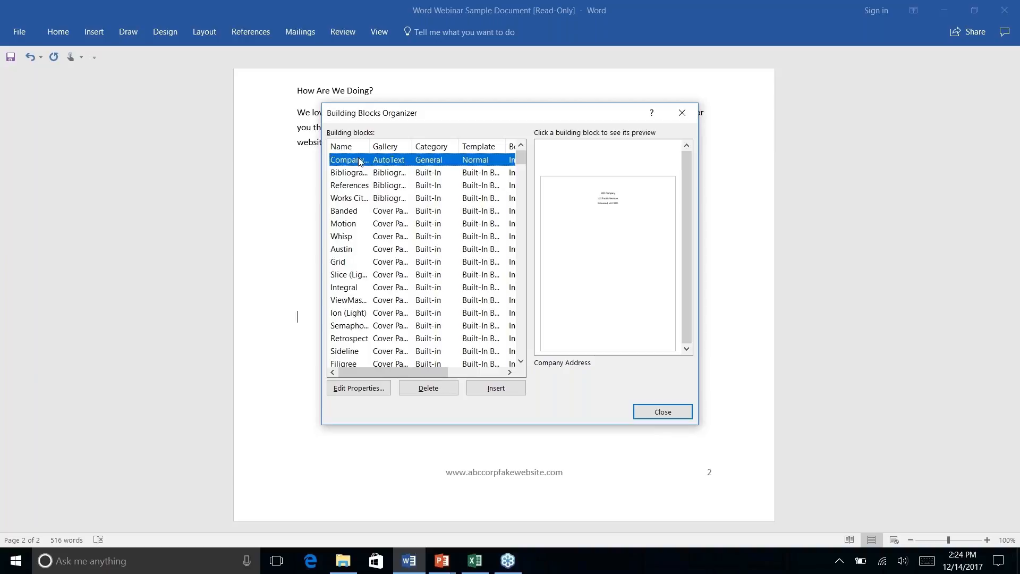
{"action": "left_click", "coordinate": [341, 148]}
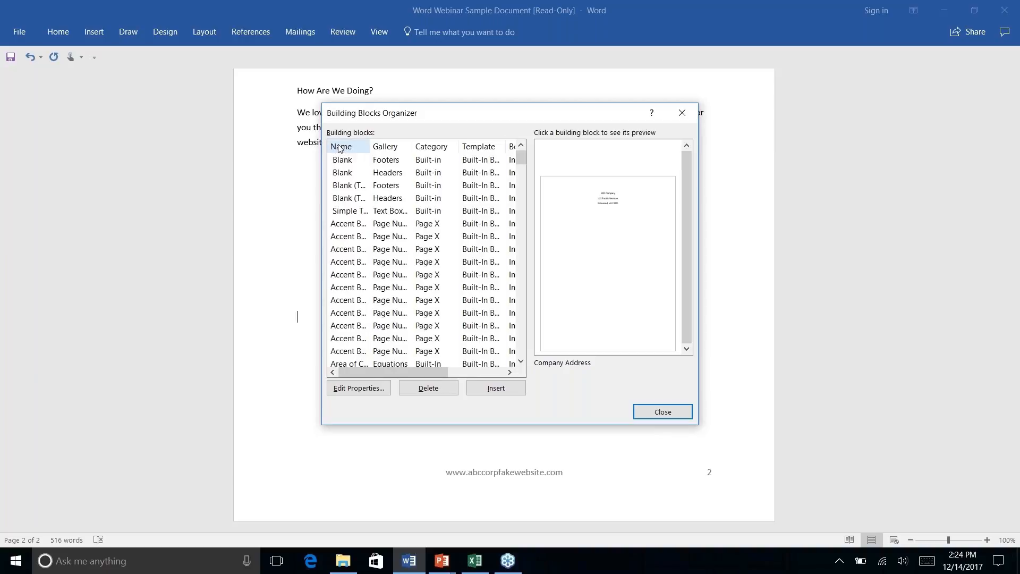
{"action": "left_click", "coordinate": [395, 149]}
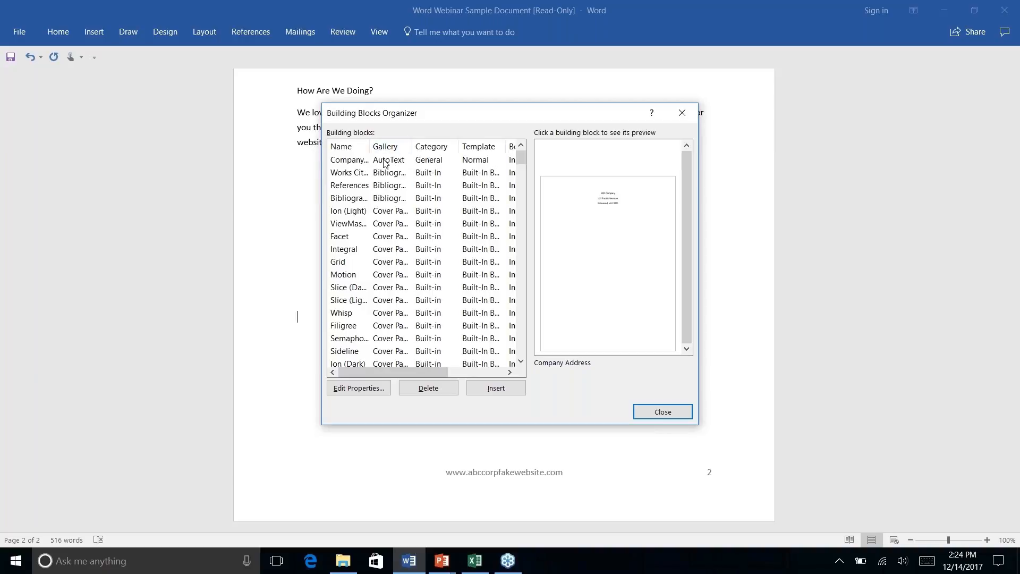
View the properties of the Company Address building block and close them without making changes
{"action": "left_click", "coordinate": [348, 159]}
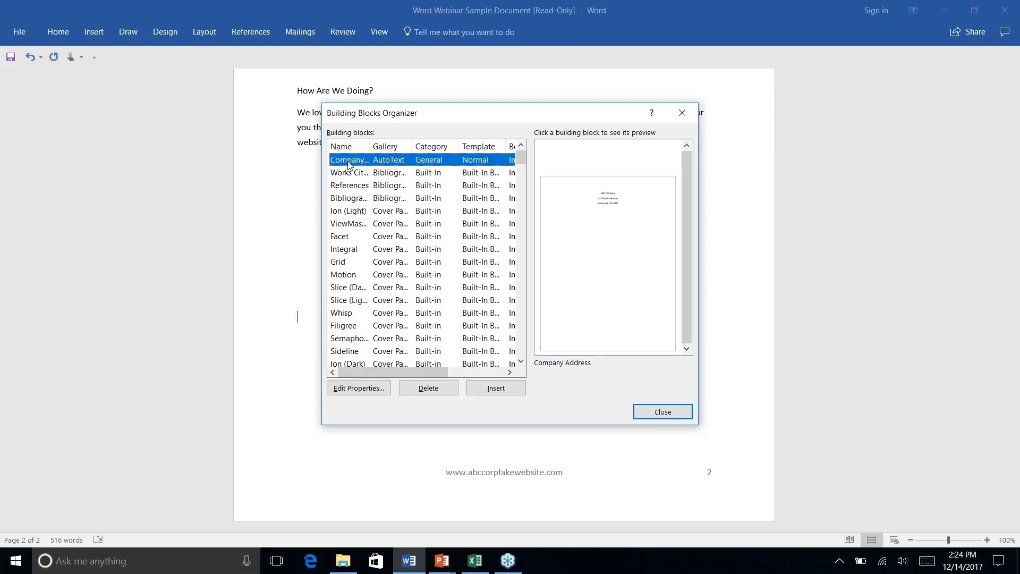
{"action": "left_click", "coordinate": [360, 390]}
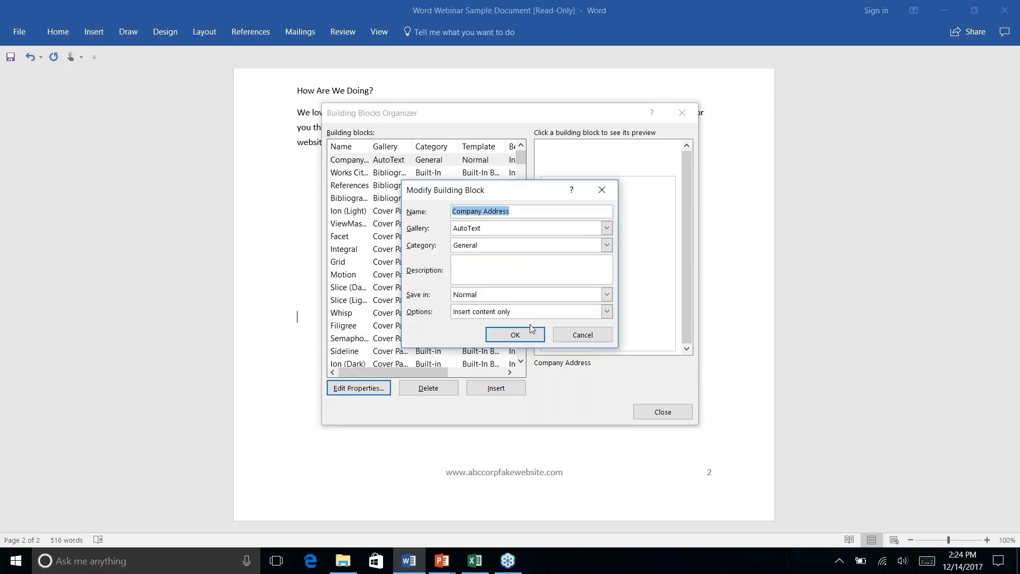
{"action": "left_click", "coordinate": [595, 335]}
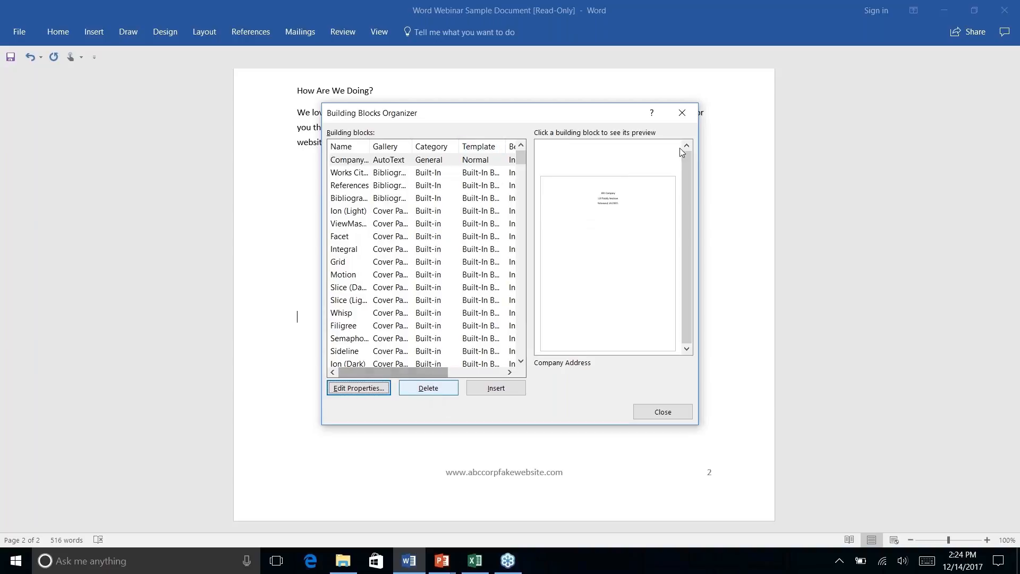
Delete the Company Address AutoText entry from the building blocks list and confirm the deletion
{"action": "left_click", "coordinate": [394, 163]}
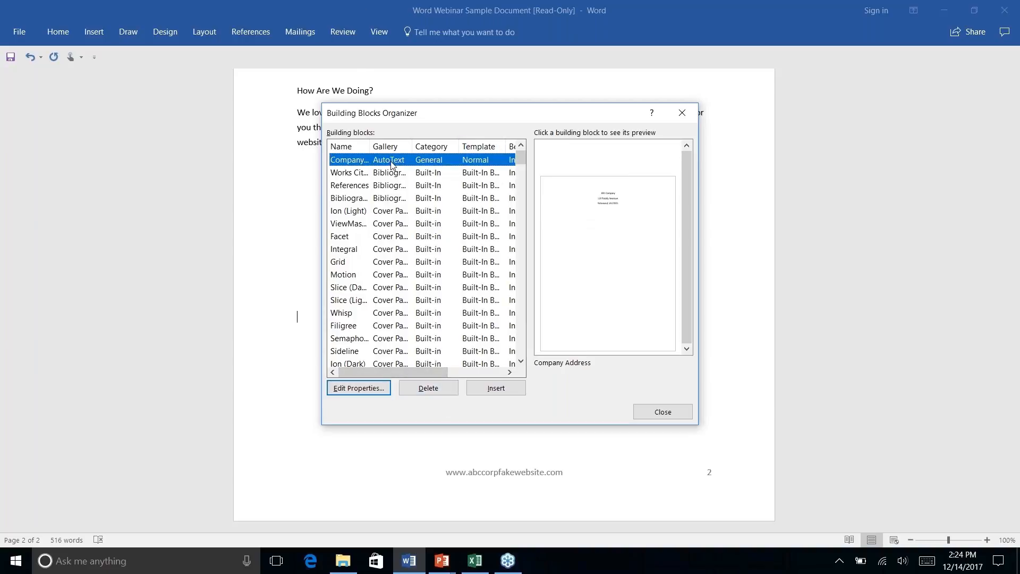
{"action": "left_click", "coordinate": [430, 389]}
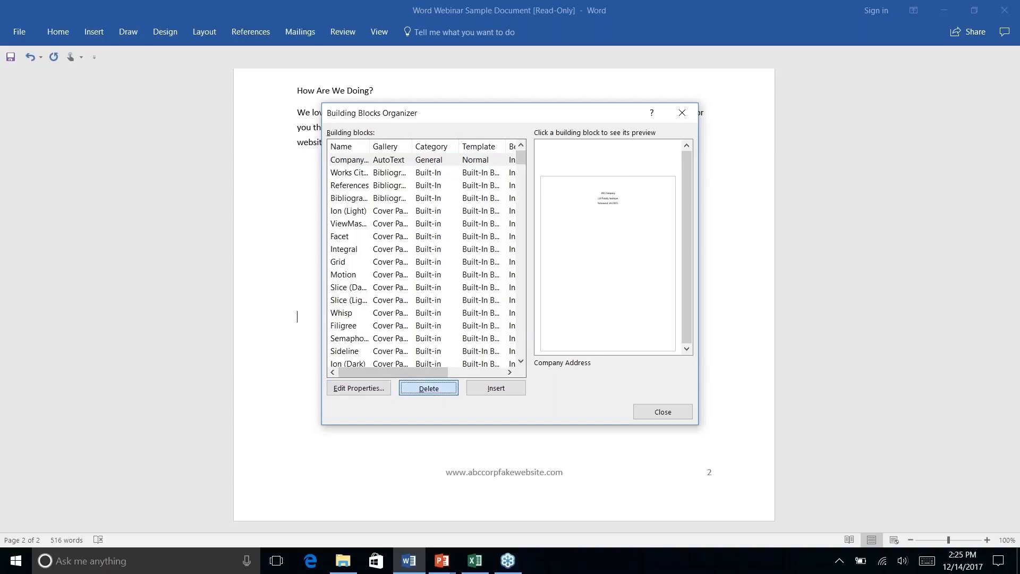
{"action": "left_click", "coordinate": [487, 317]}
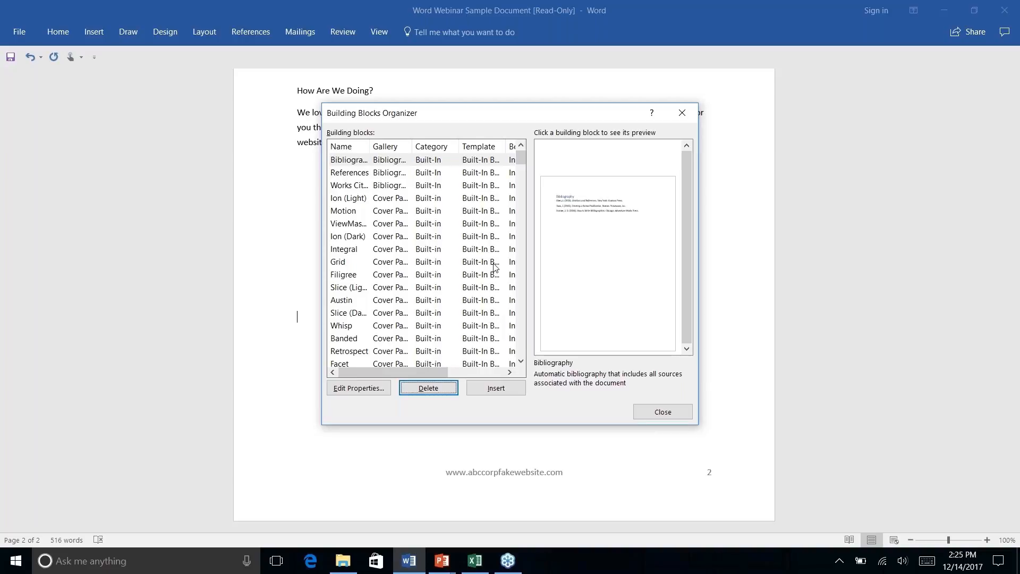
Browse the remaining building blocks, including their behavior and description details and the header and page number entries
{"action": "scroll", "coordinate": [370, 222], "scroll_direction": "right", "scroll_amount": 5}
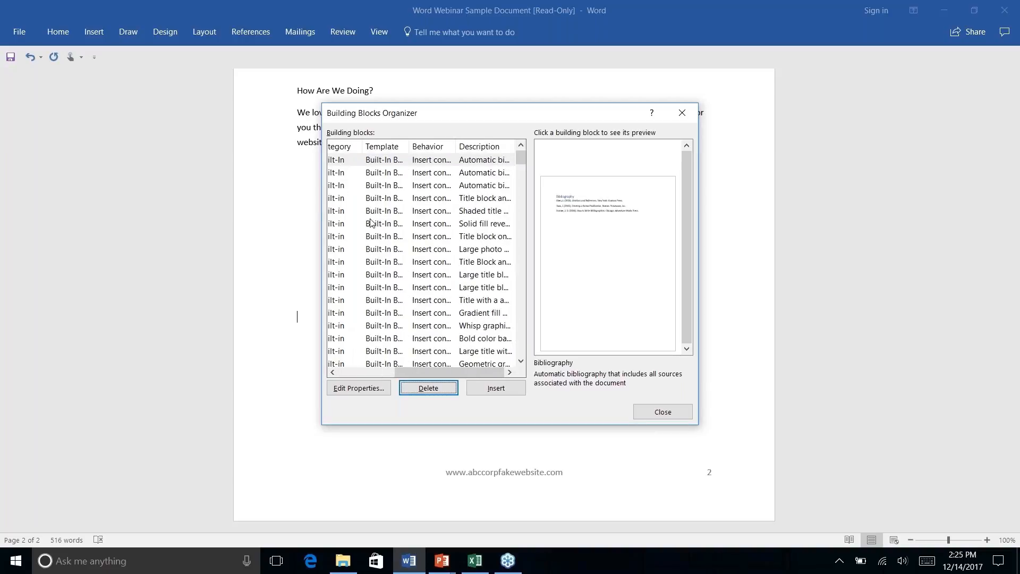
{"action": "scroll", "coordinate": [370, 222], "scroll_direction": "left", "scroll_amount": 5}
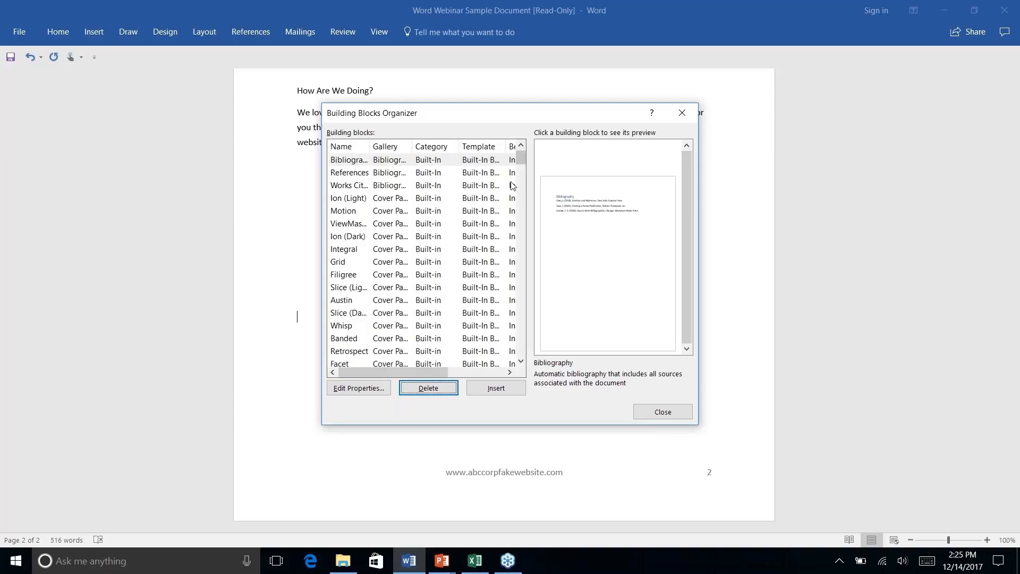
{"action": "scroll", "coordinate": [483, 242], "scroll_direction": "down", "scroll_amount": 10}
{"action": "scroll", "coordinate": [483, 242], "scroll_direction": "down", "scroll_amount": 12}
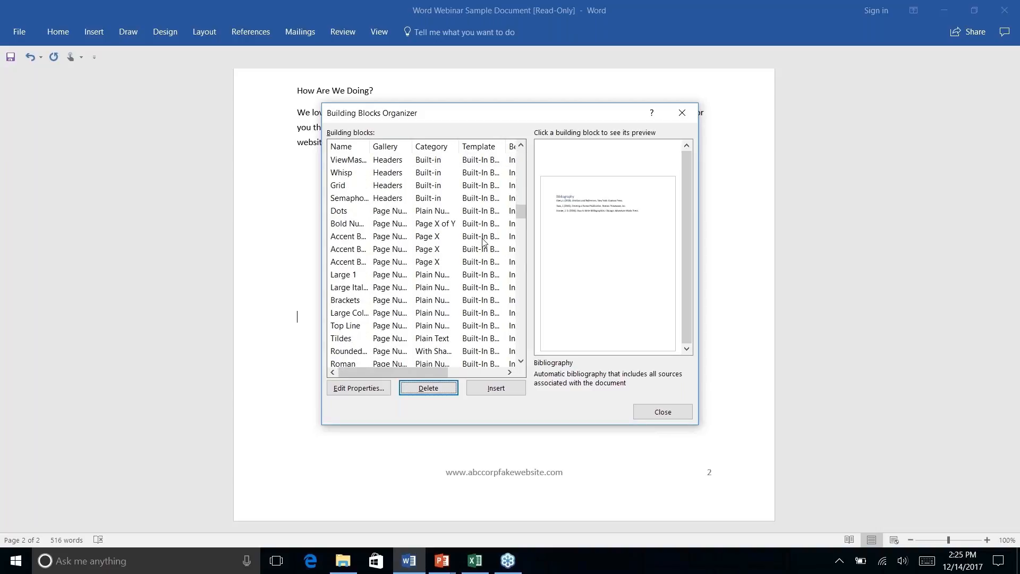
Look through the page number entries in the building blocks list and close the organizer
{"action": "scroll", "coordinate": [484, 242], "scroll_direction": "down", "scroll_amount": 1}
{"action": "scroll", "coordinate": [484, 241], "scroll_direction": "down", "scroll_amount": 2}
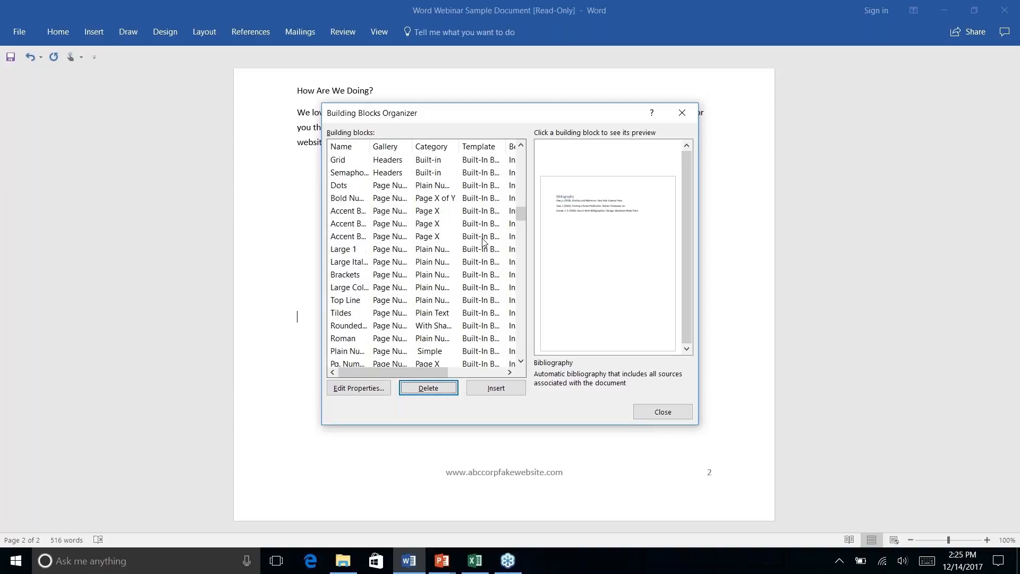
{"action": "scroll", "coordinate": [484, 242], "scroll_direction": "down", "scroll_amount": 4}
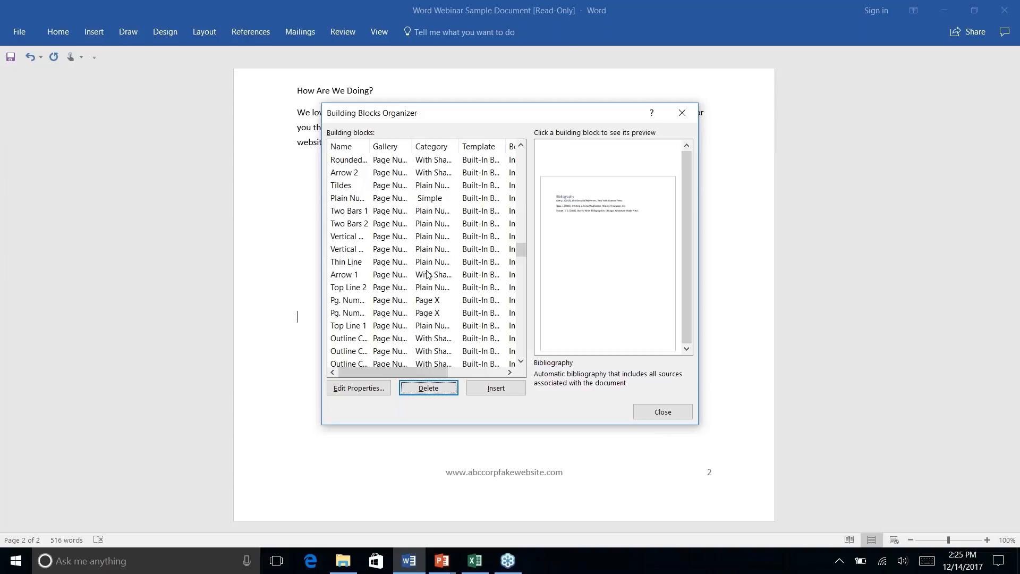
{"action": "left_click", "coordinate": [682, 115]}
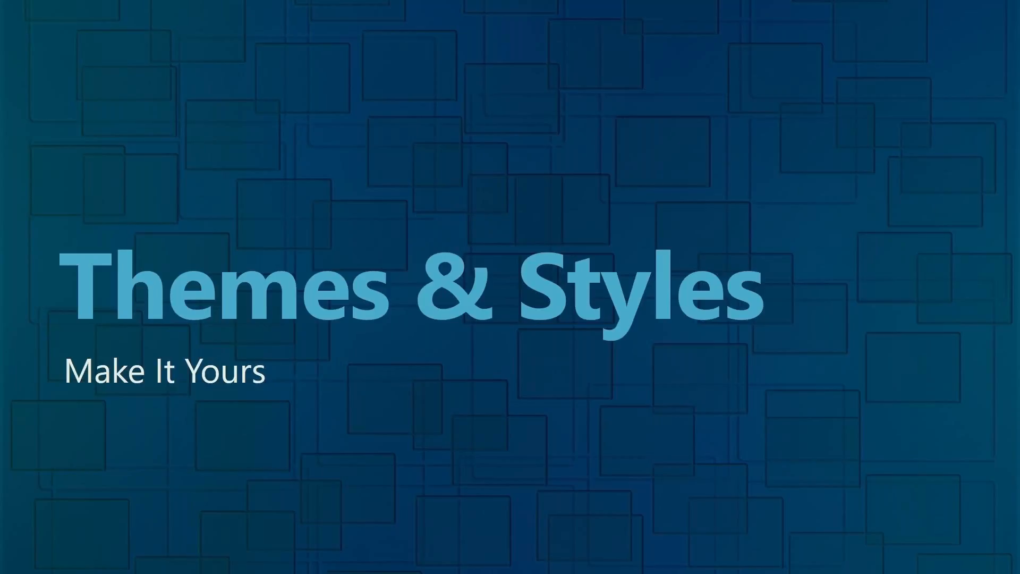
Return from the slides to the newsletter in Word and apply the Wisp theme to the document
{"action": "key", "text": "alt+Tab"}
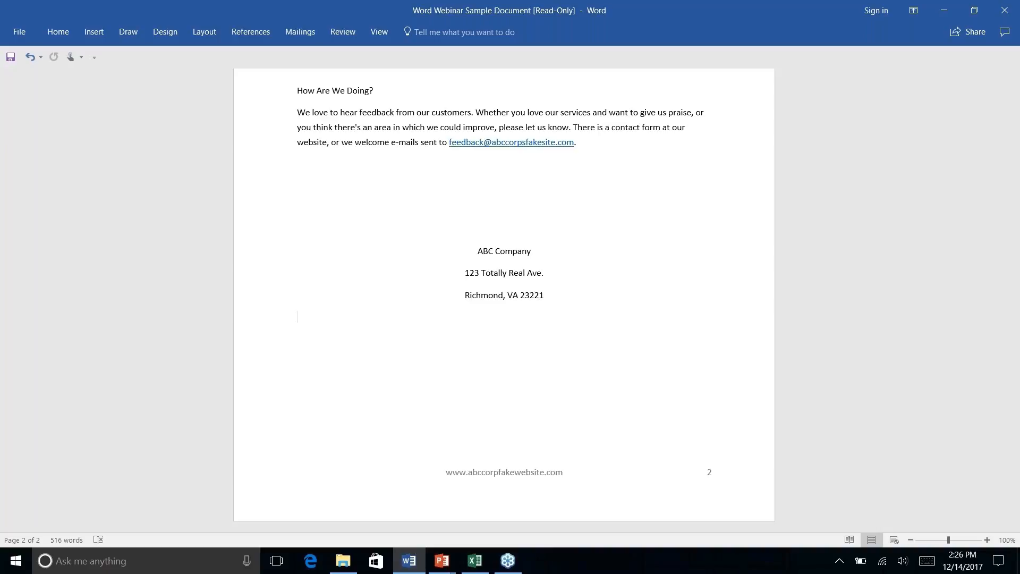
{"action": "scroll", "coordinate": [504, 298], "scroll_direction": "up", "scroll_amount": 10}
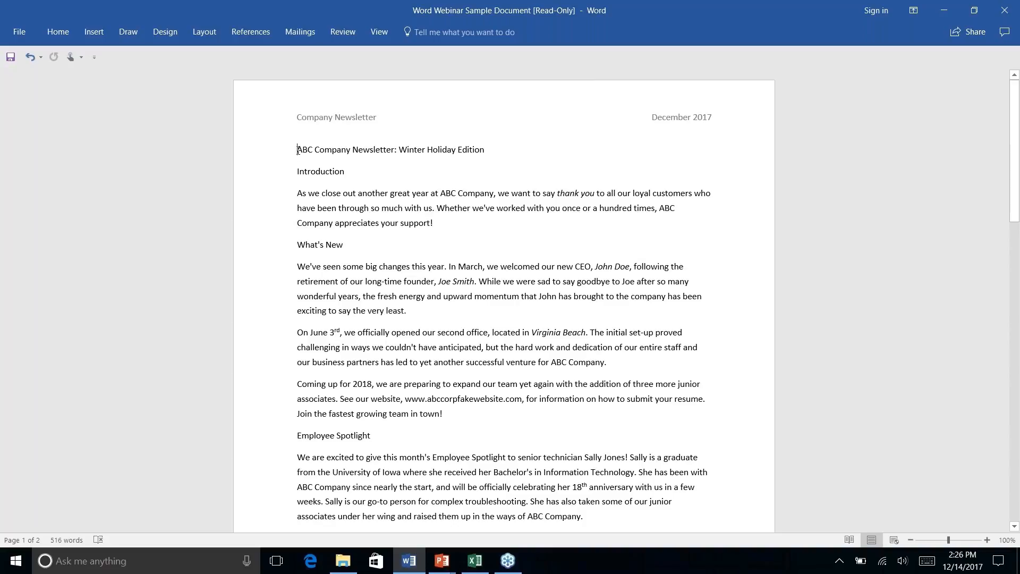
{"action": "left_click", "coordinate": [204, 32]}
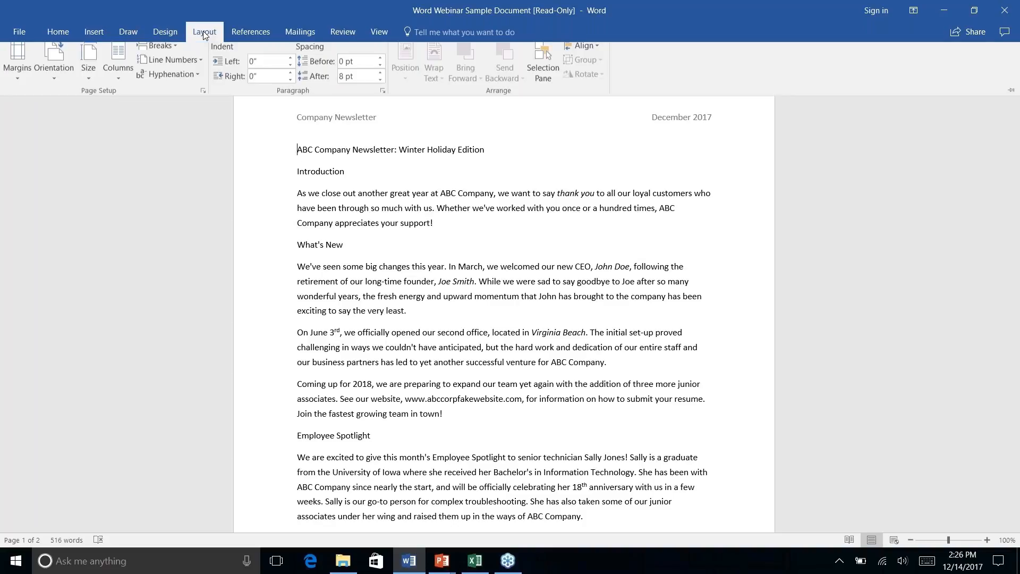
{"action": "left_click", "coordinate": [166, 31]}
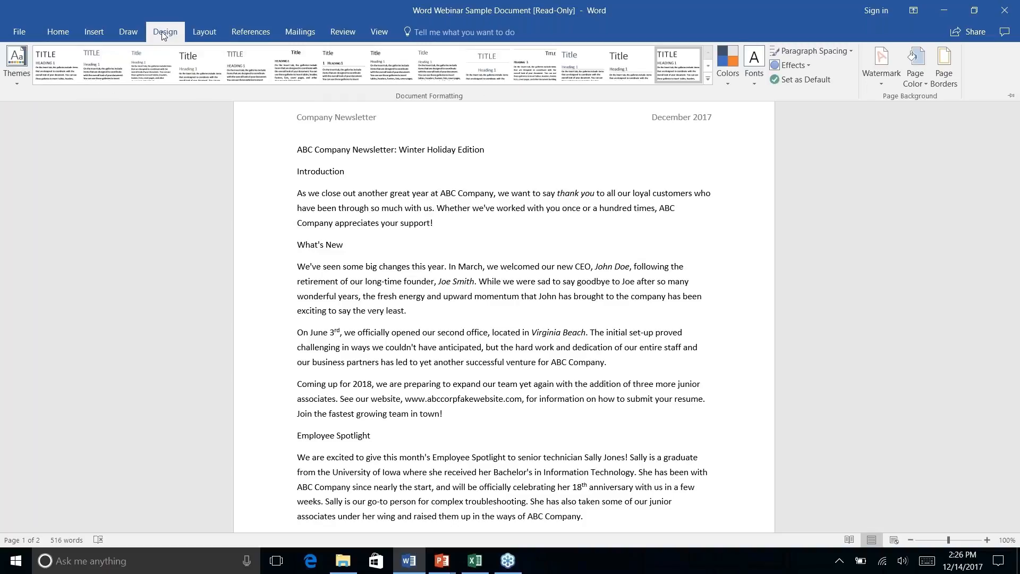
{"action": "left_click", "coordinate": [17, 80]}
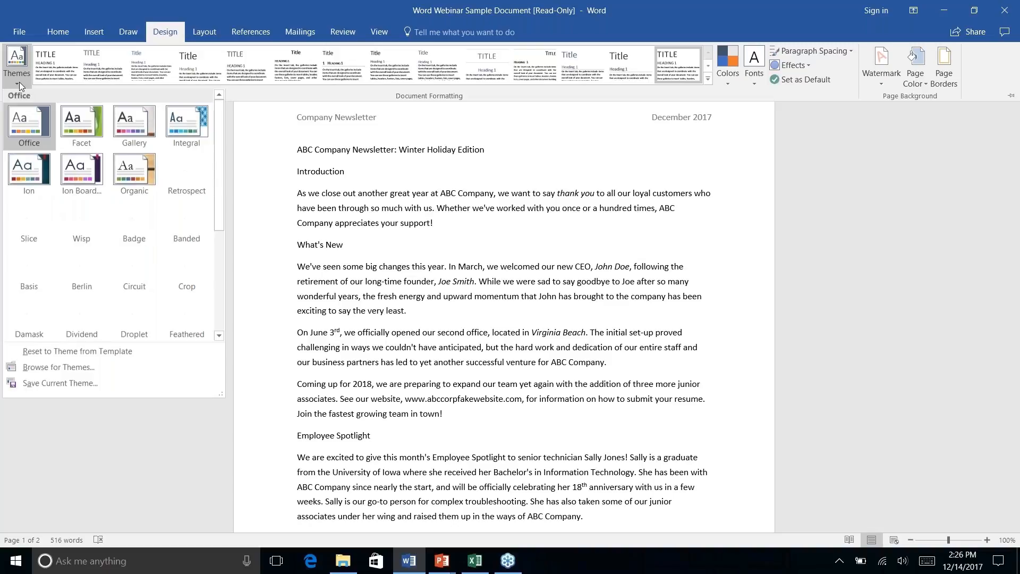
{"action": "right_click", "coordinate": [71, 222]}
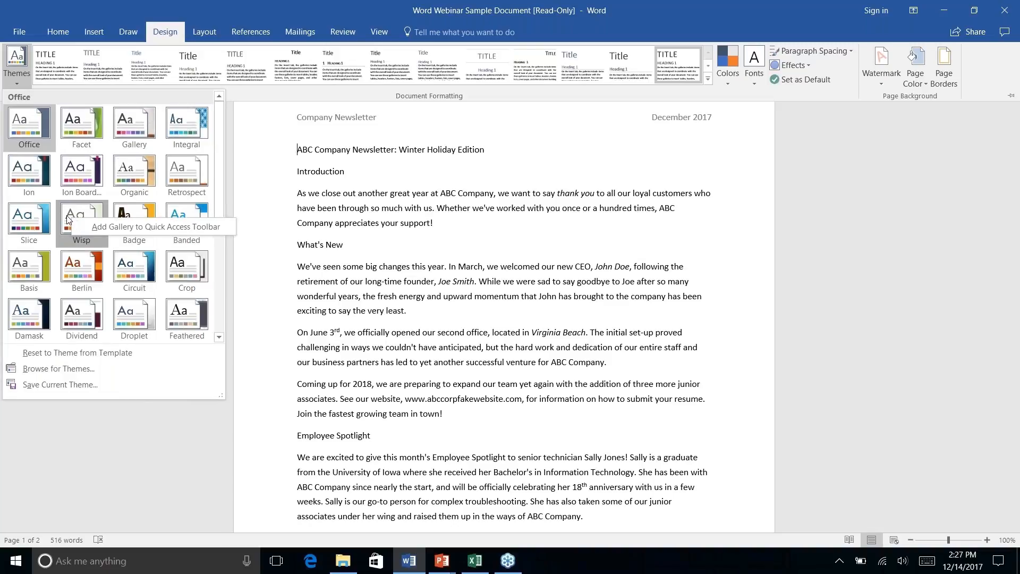
{"action": "left_click", "coordinate": [77, 224]}
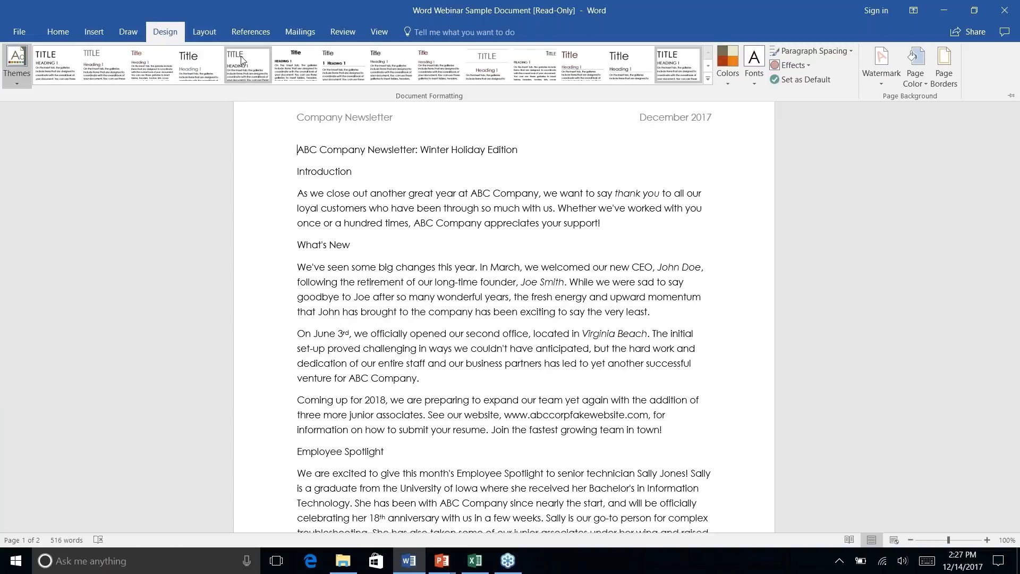
Browse the theme color schemes, view the settings for creating custom theme colors, and leave them without saving
{"action": "left_click", "coordinate": [207, 68]}
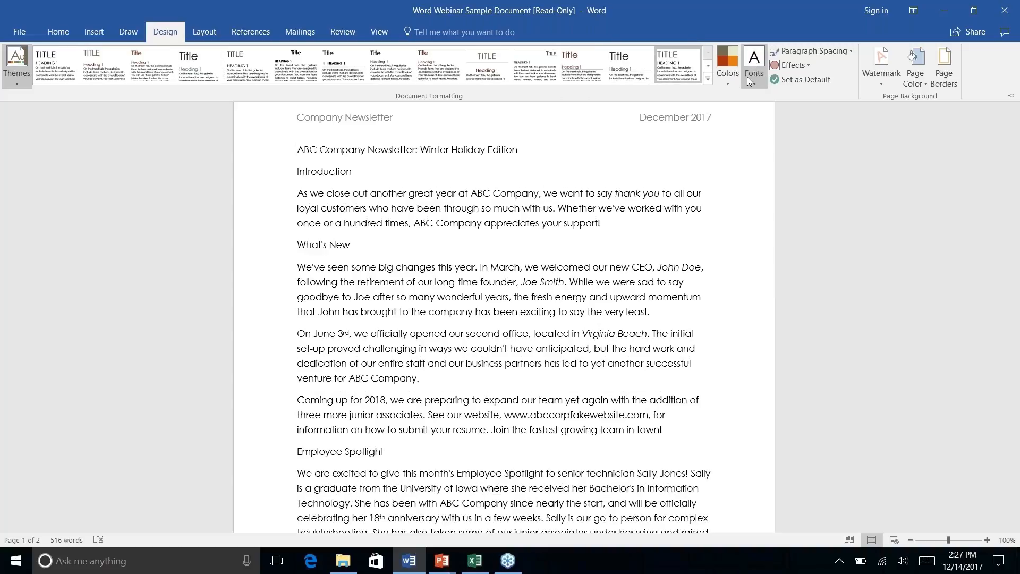
{"action": "left_click", "coordinate": [724, 83]}
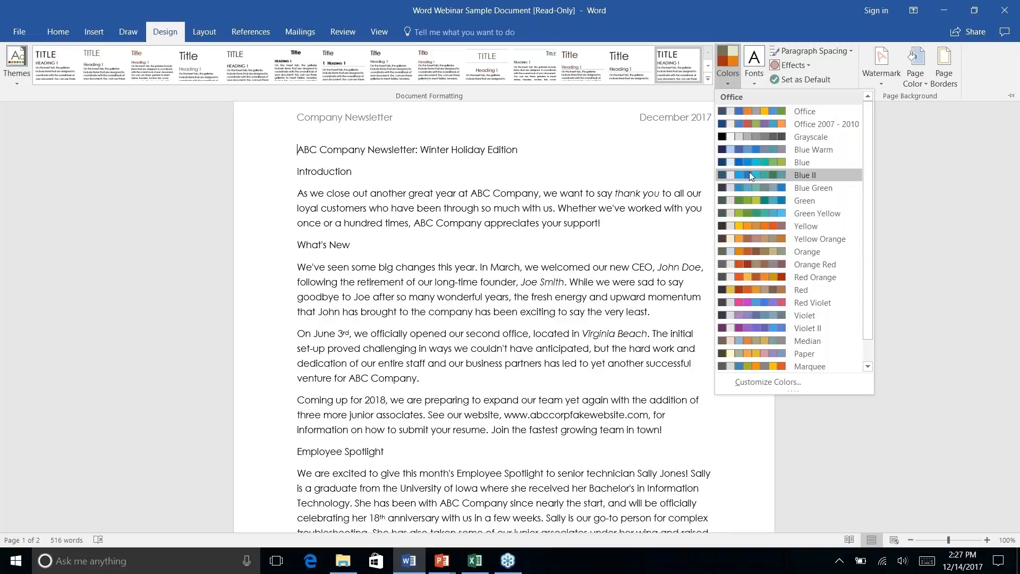
{"action": "scroll", "coordinate": [749, 177], "scroll_direction": "down", "scroll_amount": 1}
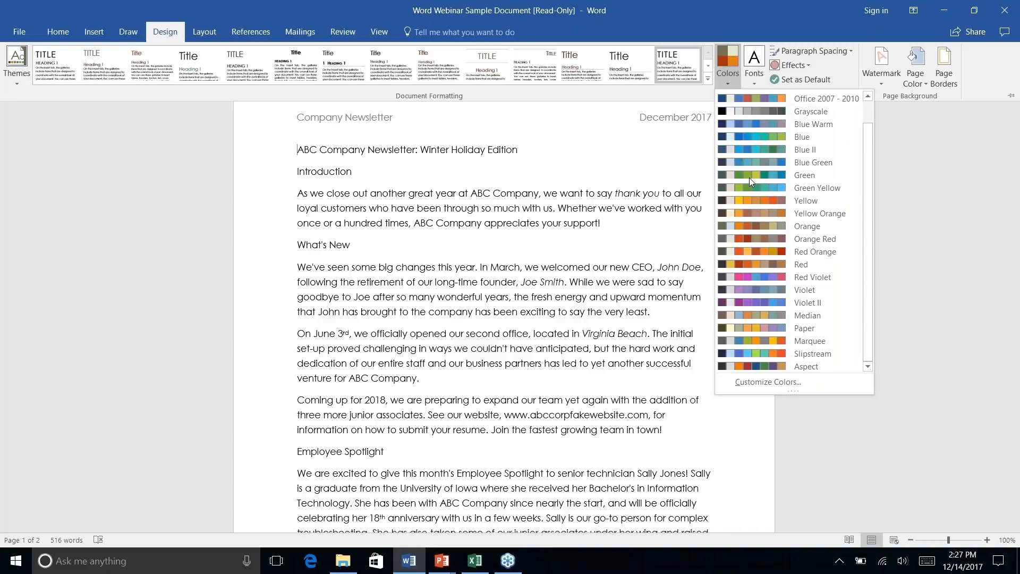
{"action": "scroll", "coordinate": [749, 178], "scroll_direction": "up", "scroll_amount": 1}
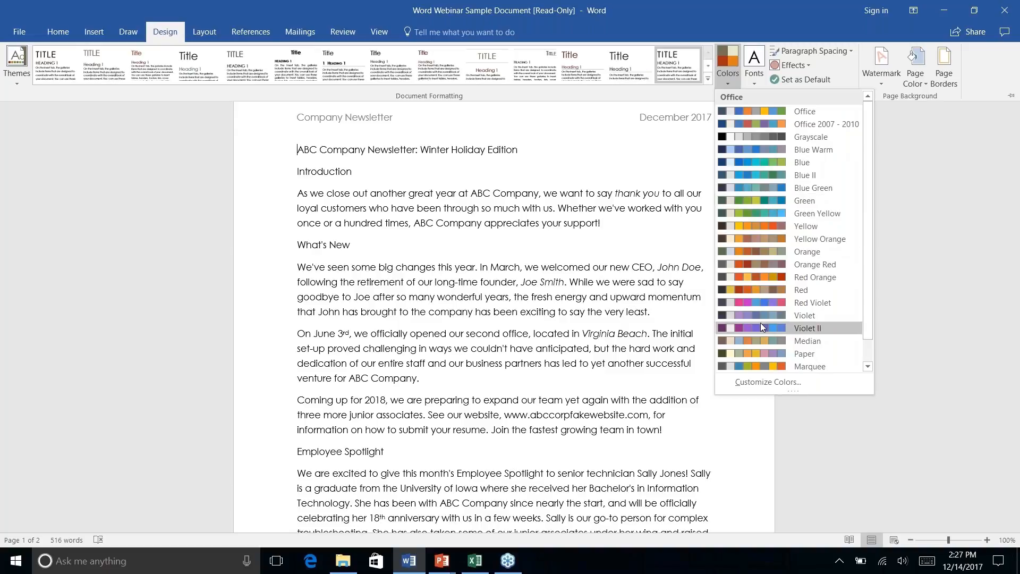
{"action": "right_click", "coordinate": [761, 386]}
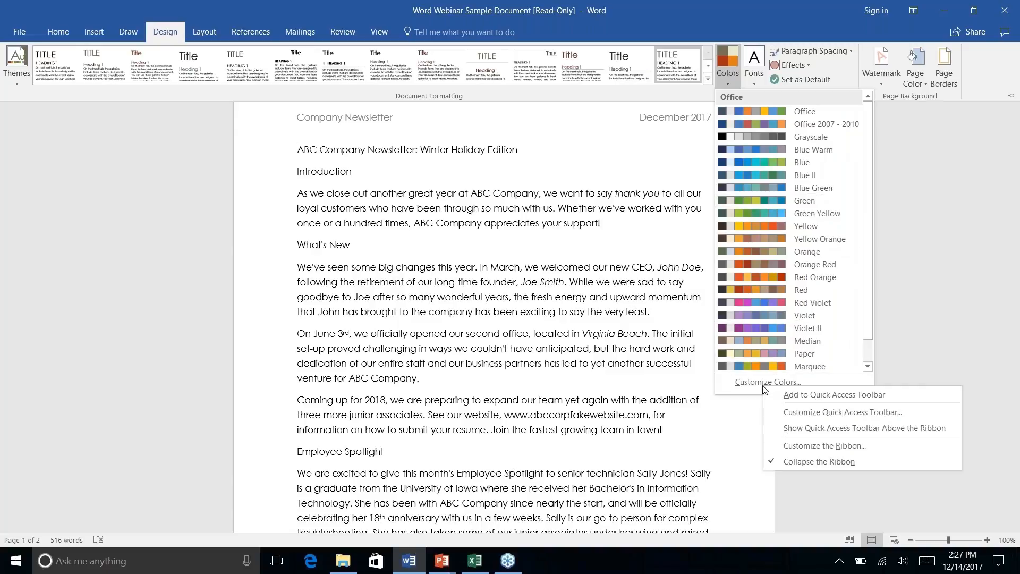
{"action": "left_click", "coordinate": [761, 386]}
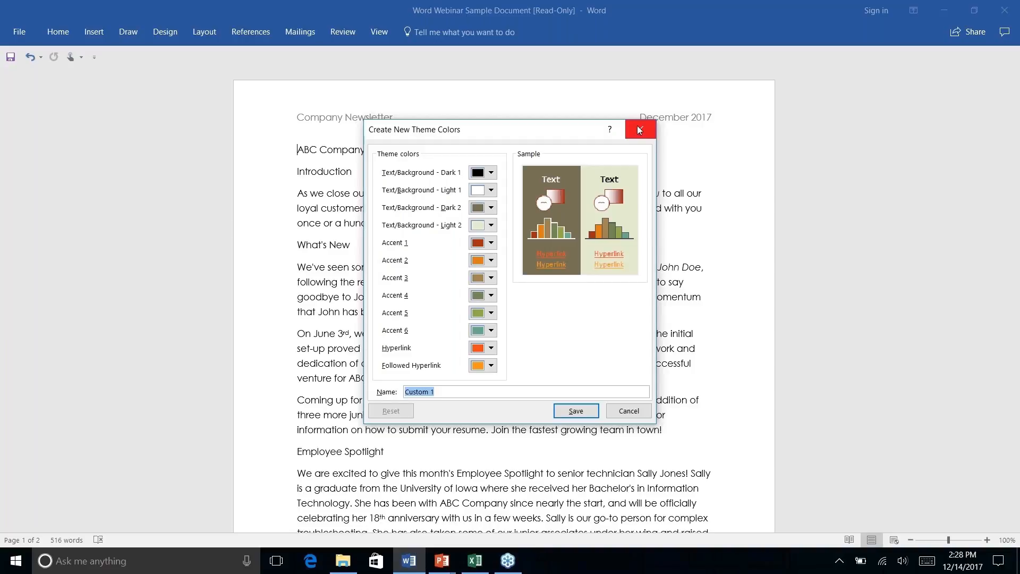
{"action": "left_click", "coordinate": [626, 414]}
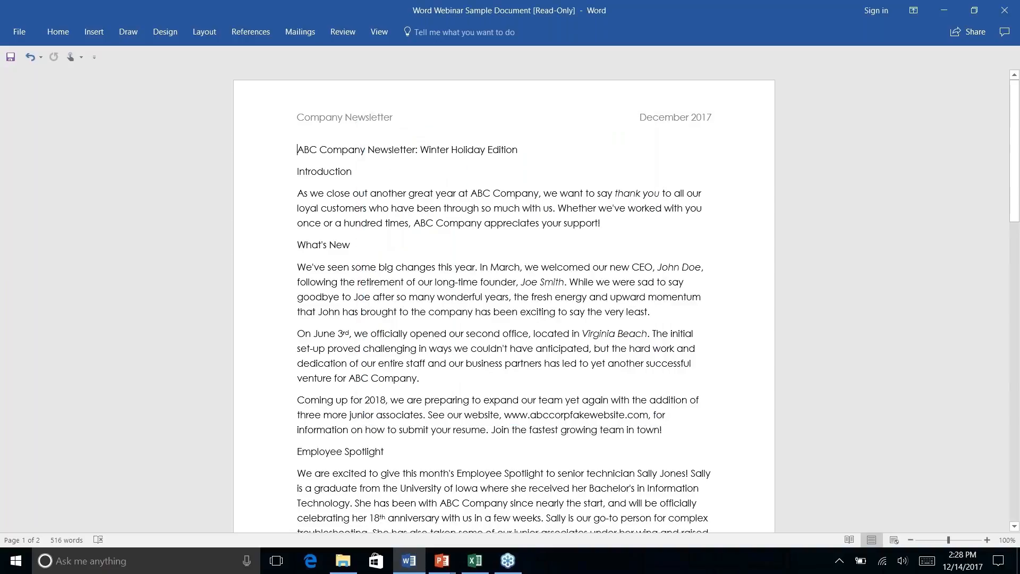
Preview the built-in style sets on the newsletter and apply the Feathered theme to the document
{"action": "left_click", "coordinate": [190, 33]}
{"action": "left_click", "coordinate": [164, 32]}
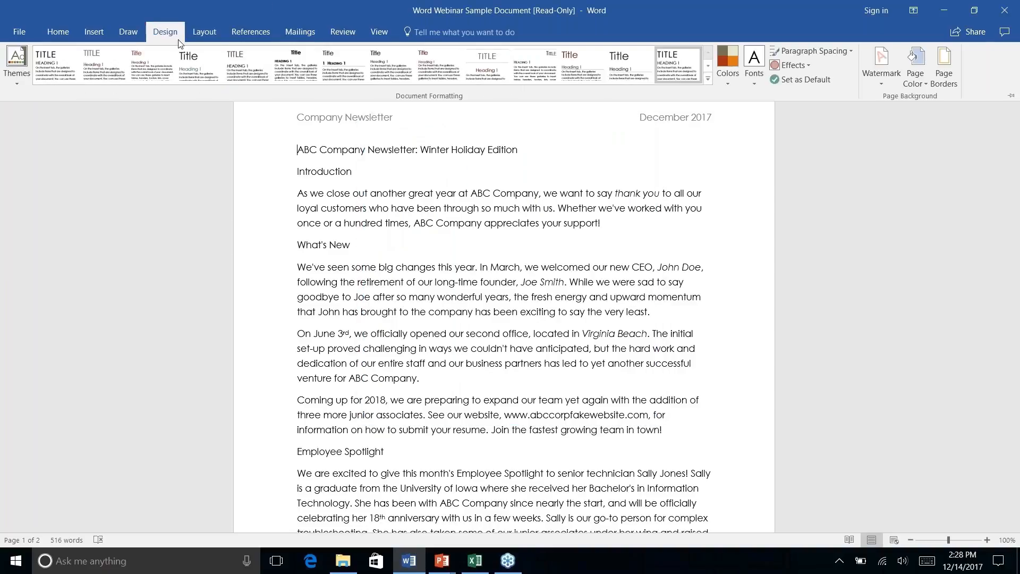
{"action": "left_click", "coordinate": [710, 83]}
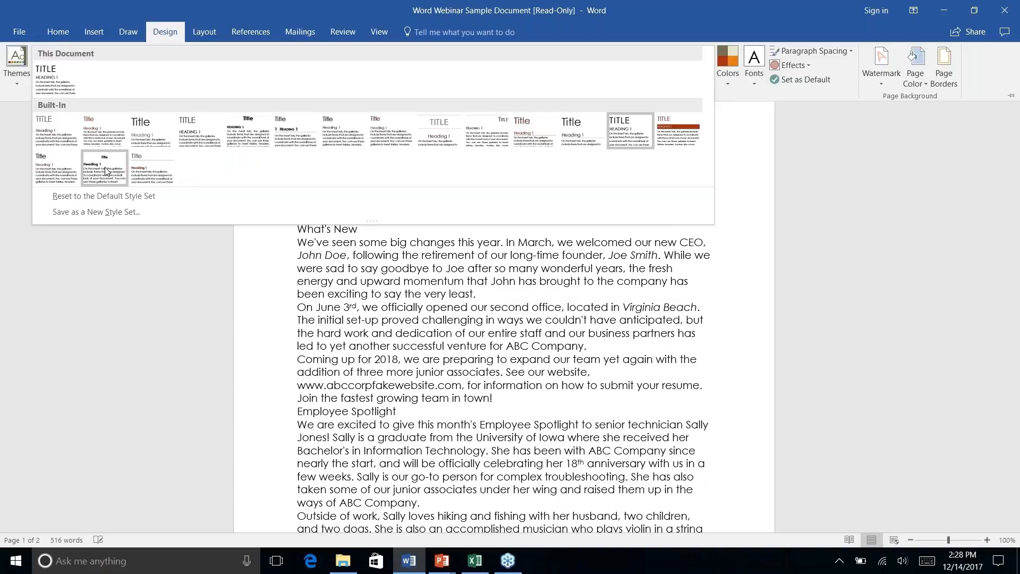
{"action": "left_click", "coordinate": [17, 79]}
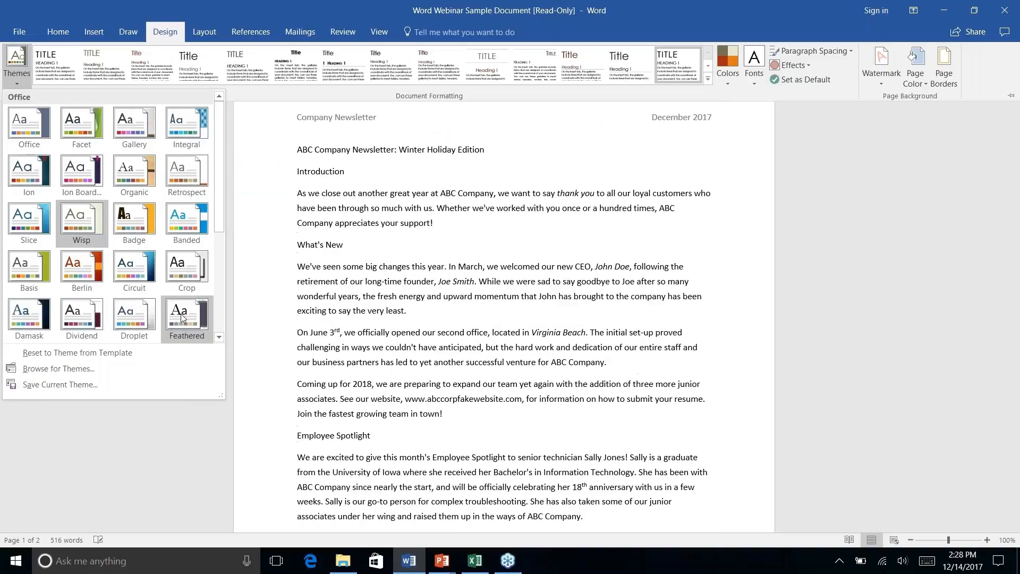
{"action": "right_click", "coordinate": [180, 314]}
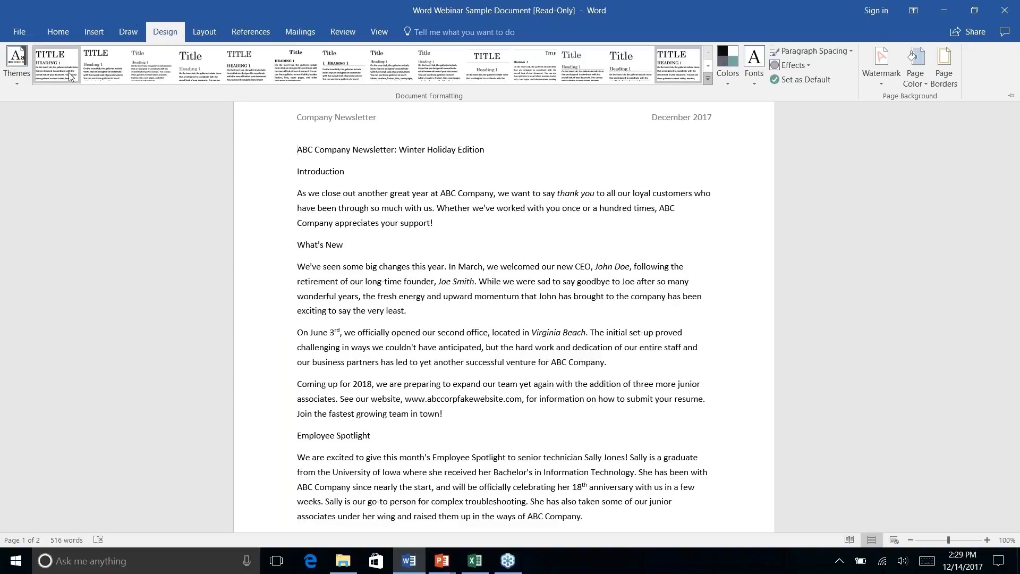
Look over the available text styles and skim the newsletter's title and section headings
{"action": "right_click", "coordinate": [668, 66]}
{"action": "left_click", "coordinate": [672, 43]}
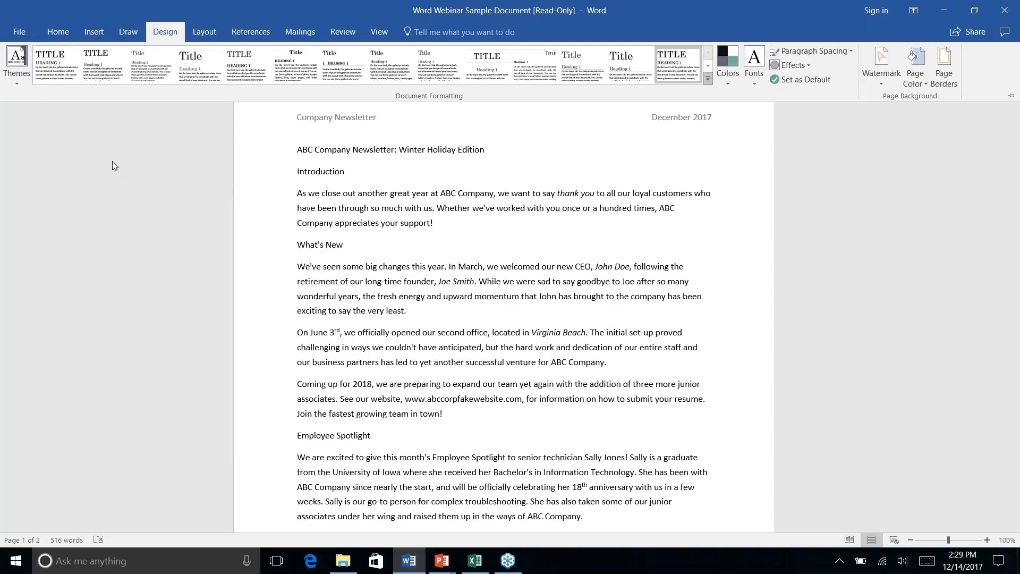
{"action": "left_click", "coordinate": [94, 32]}
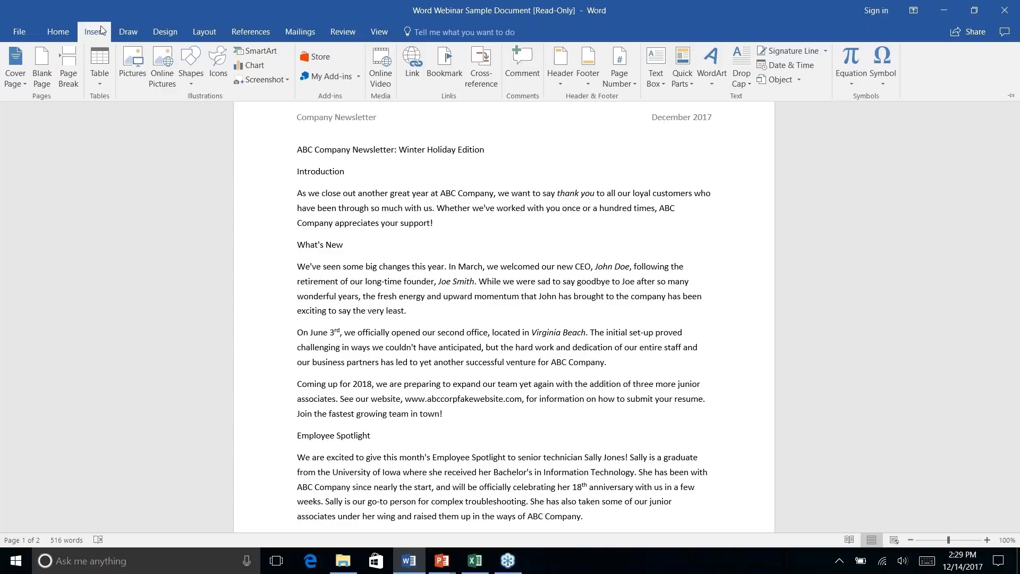
{"action": "left_click", "coordinate": [129, 31]}
{"action": "left_click", "coordinate": [66, 31]}
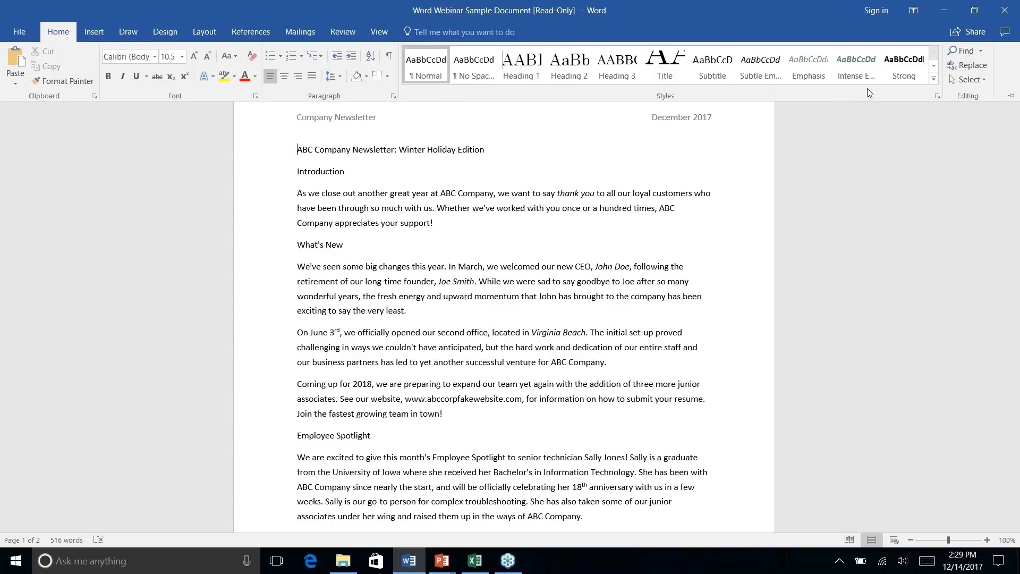
{"action": "key", "text": "ctrl+F1"}
{"action": "scroll", "coordinate": [590, 183], "scroll_direction": "down", "scroll_amount": 5}
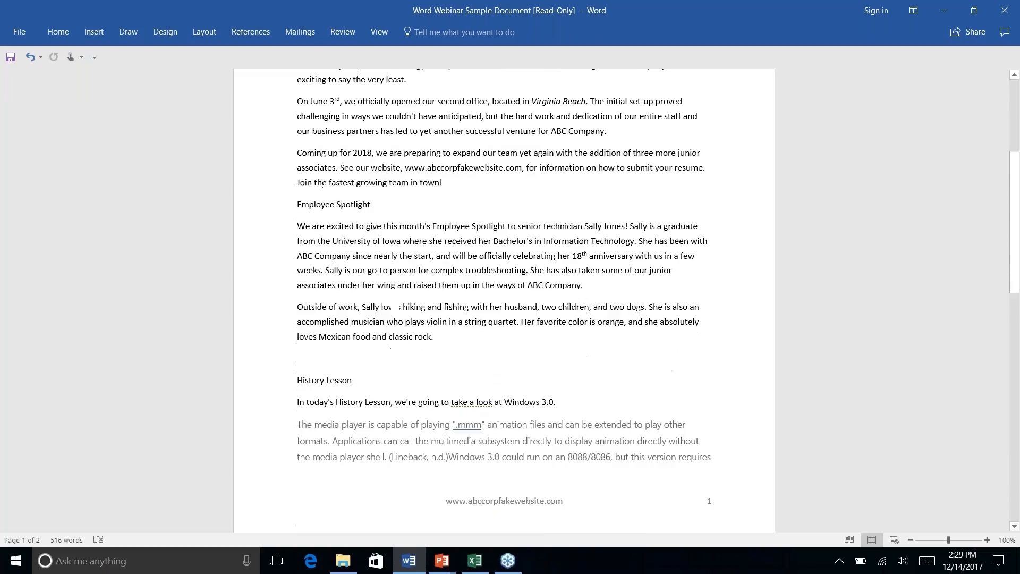
{"action": "scroll", "coordinate": [503, 298], "scroll_direction": "up", "scroll_amount": 5}
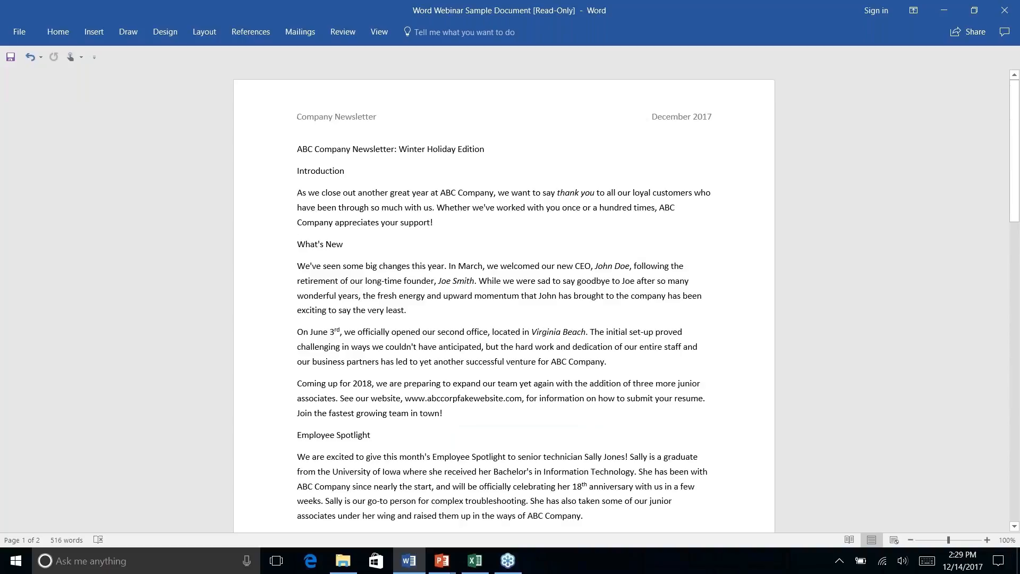
{"action": "scroll", "coordinate": [504, 297], "scroll_direction": "down", "scroll_amount": 5}
{"action": "scroll", "coordinate": [503, 298], "scroll_direction": "down", "scroll_amount": 3}
{"action": "scroll", "coordinate": [504, 298], "scroll_direction": "up", "scroll_amount": 6}
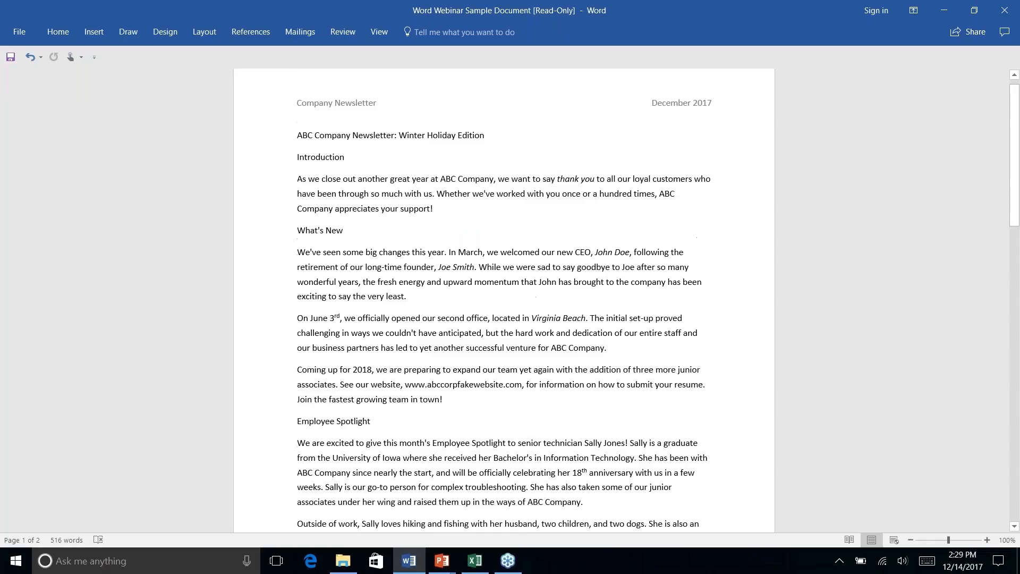
Apply the Title style to the "ABC Company Newsletter: Winter Holiday Edition" line
{"action": "left_click", "coordinate": [58, 32]}
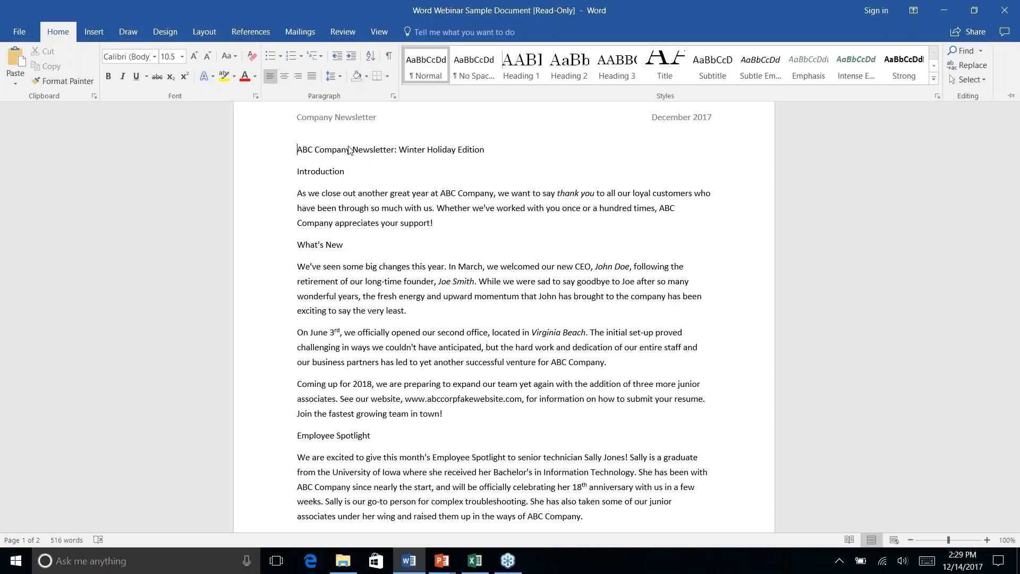
{"action": "left_click", "coordinate": [351, 149]}
{"action": "triple_click", "coordinate": [372, 150]}
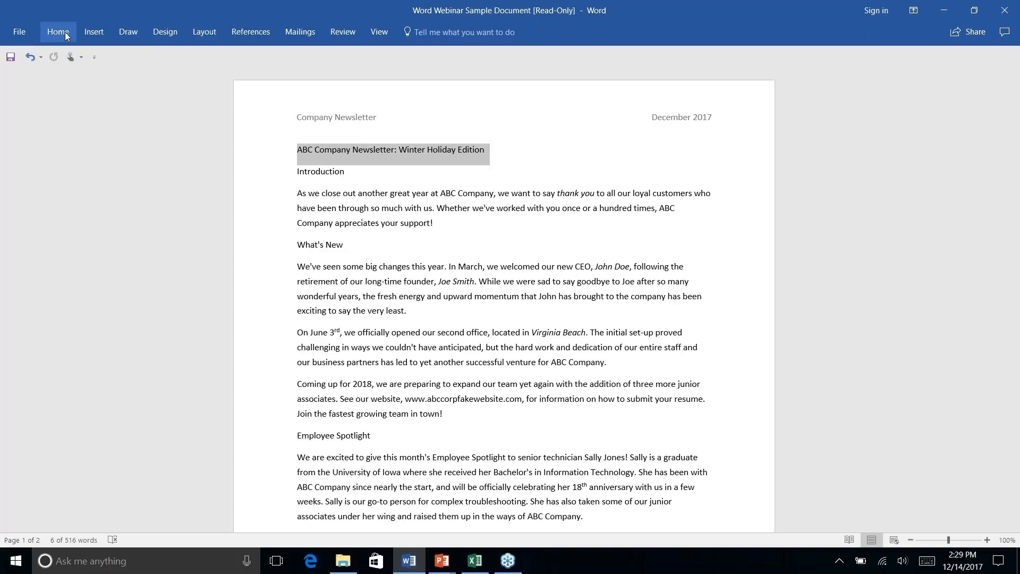
{"action": "left_click", "coordinate": [59, 33]}
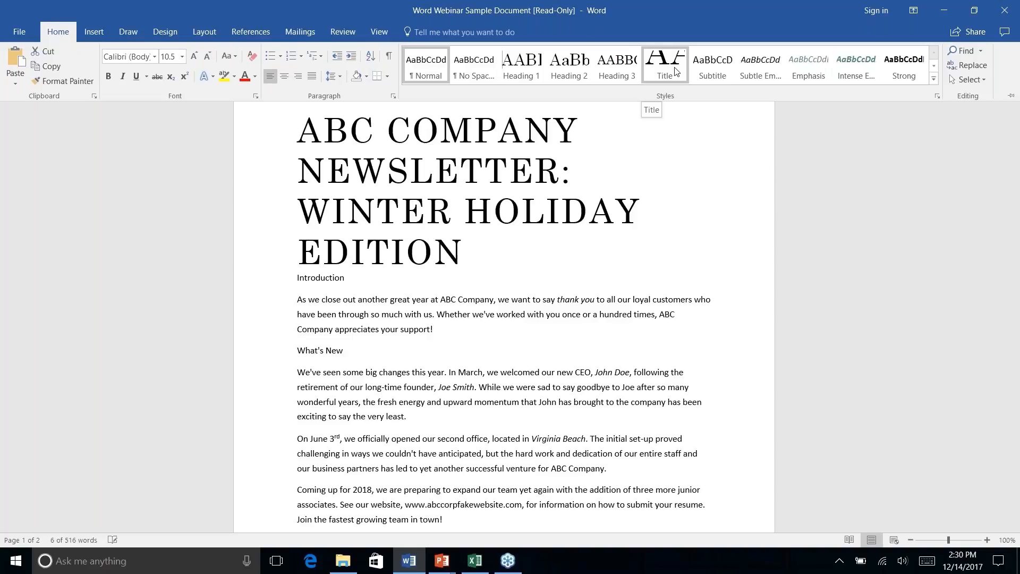
{"action": "left_click", "coordinate": [673, 71]}
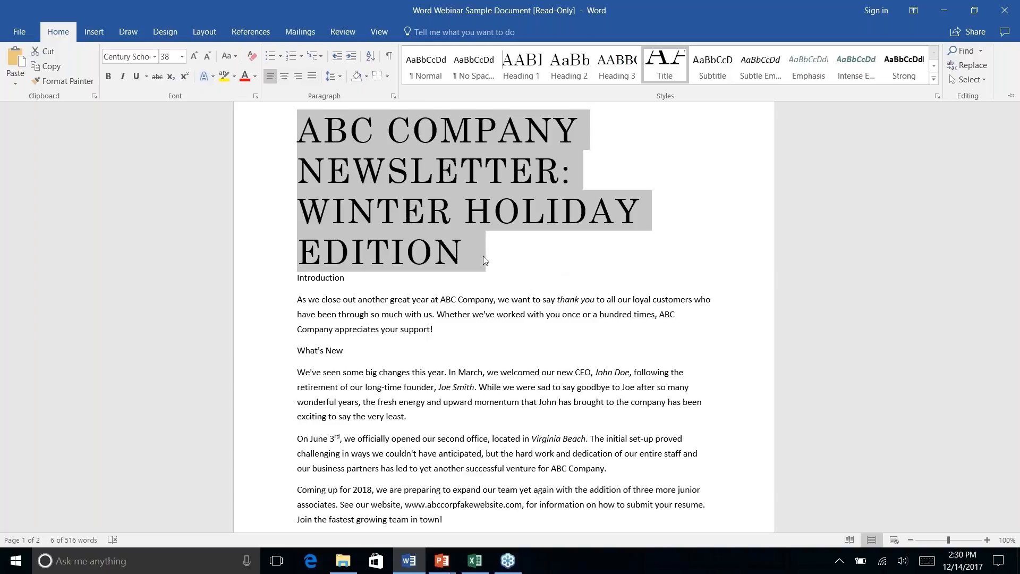
{"action": "left_click", "coordinate": [411, 237]}
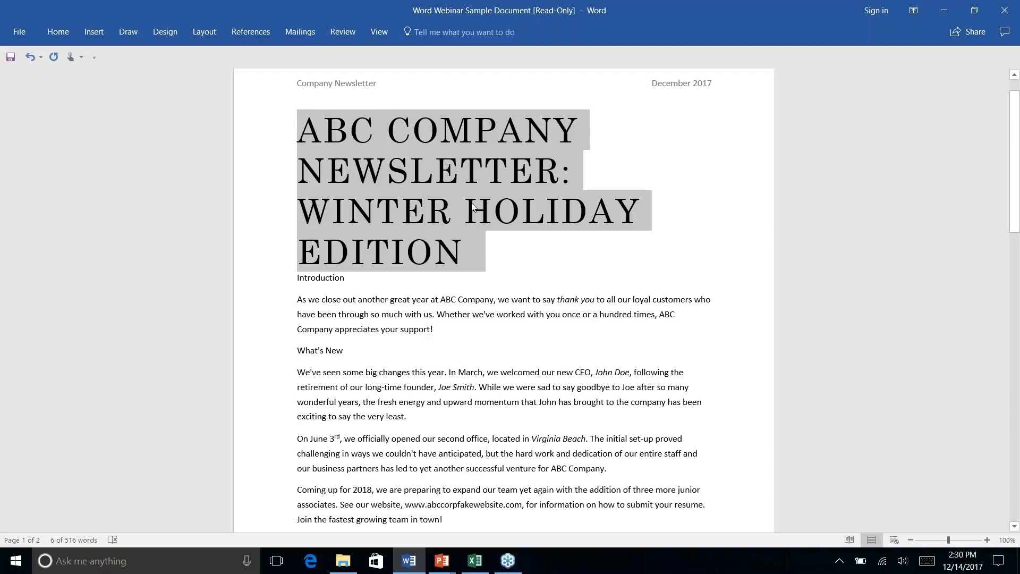
{"action": "right_click", "coordinate": [94, 32]}
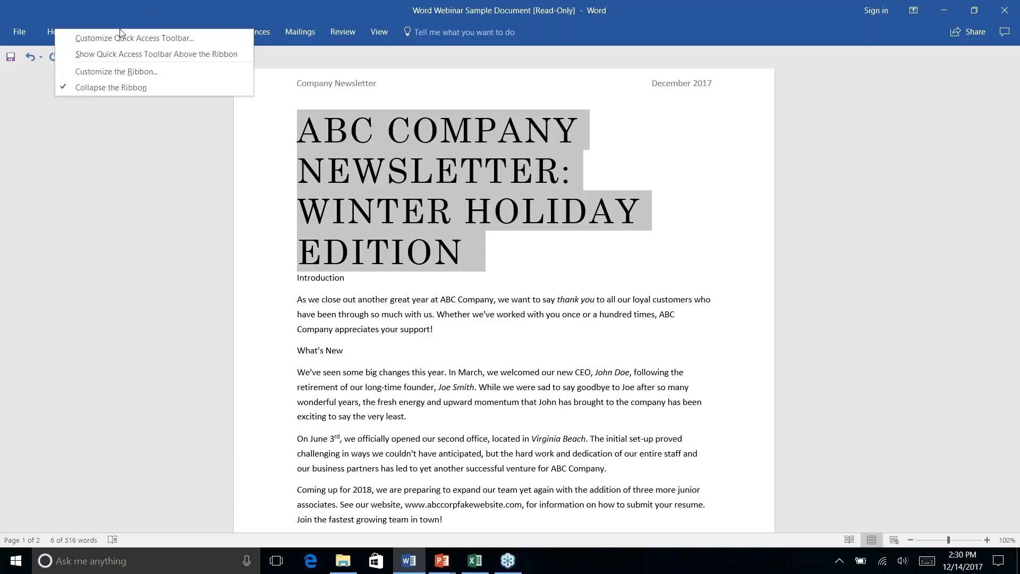
{"action": "left_click", "coordinate": [253, 156]}
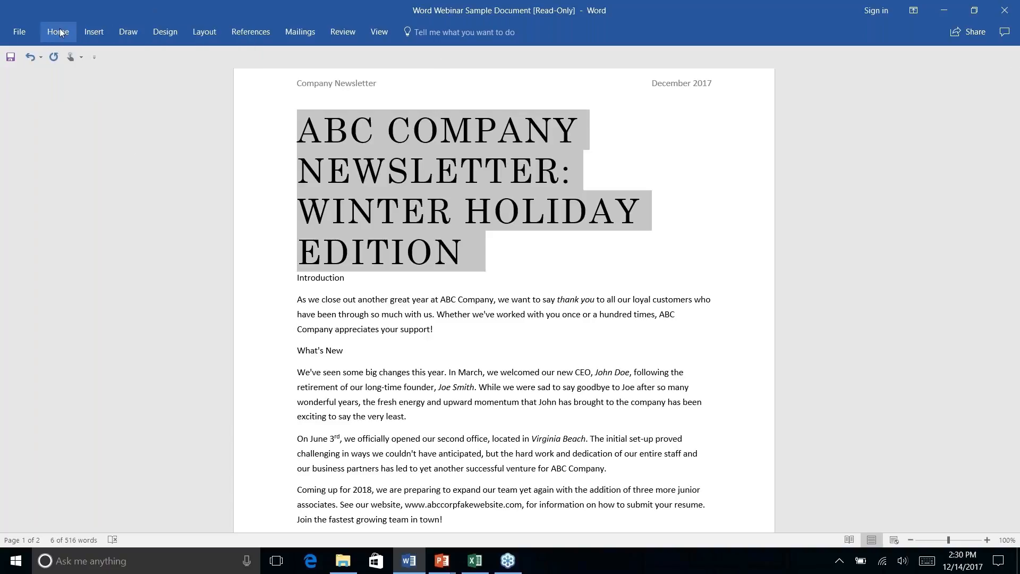
Set the Title style's font size to 20 pt and move "Winter Holiday Edition" onto its own line in the newsletter title
{"action": "left_click", "coordinate": [60, 31]}
{"action": "right_click", "coordinate": [671, 62]}
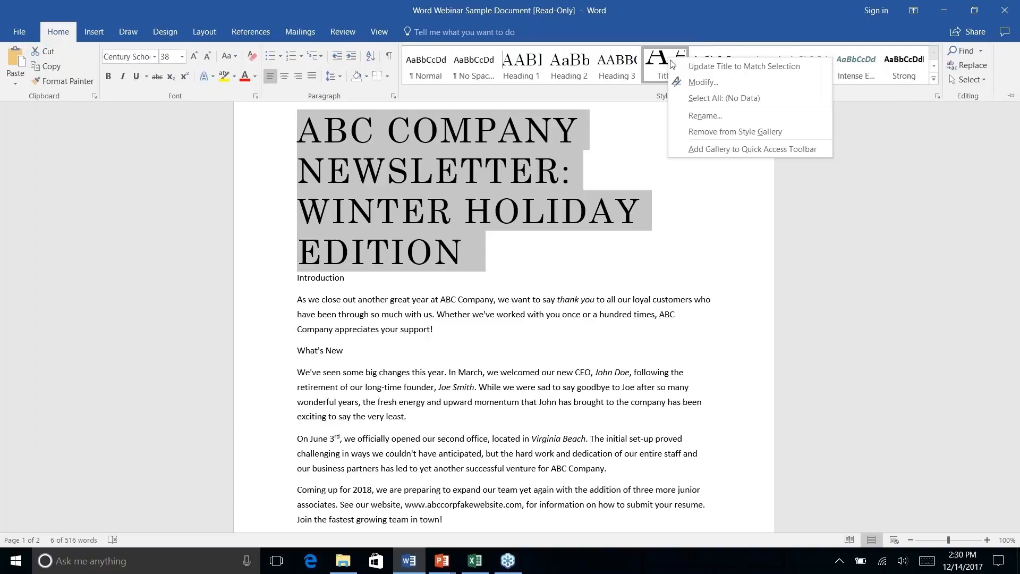
{"action": "left_click", "coordinate": [698, 84]}
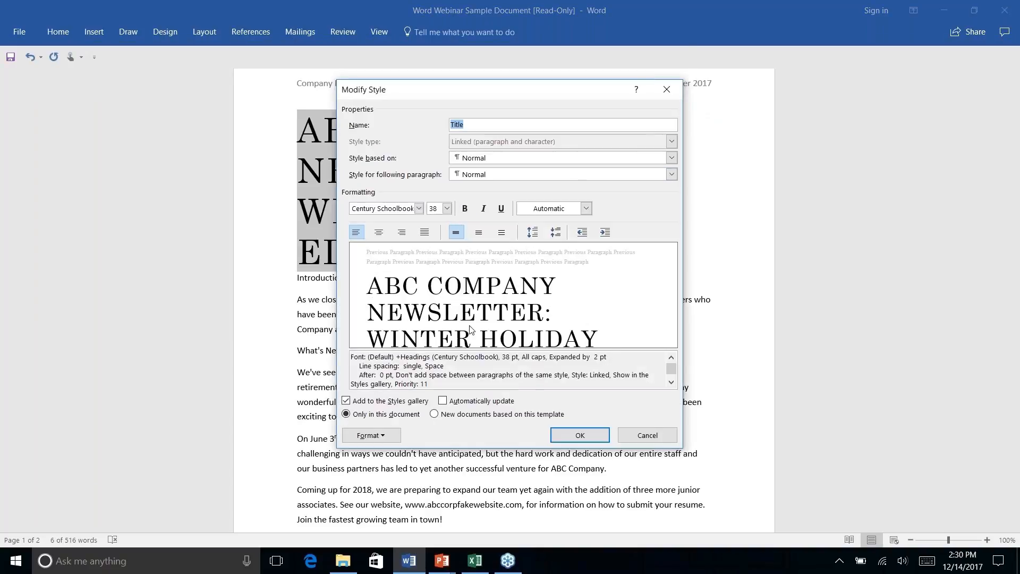
{"action": "left_click", "coordinate": [446, 208]}
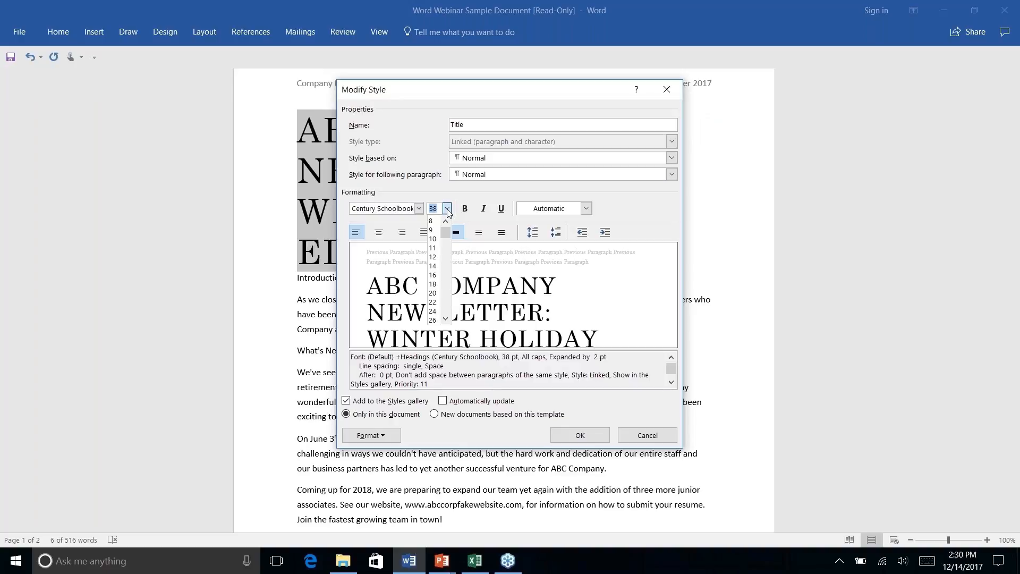
{"action": "left_click", "coordinate": [433, 275]}
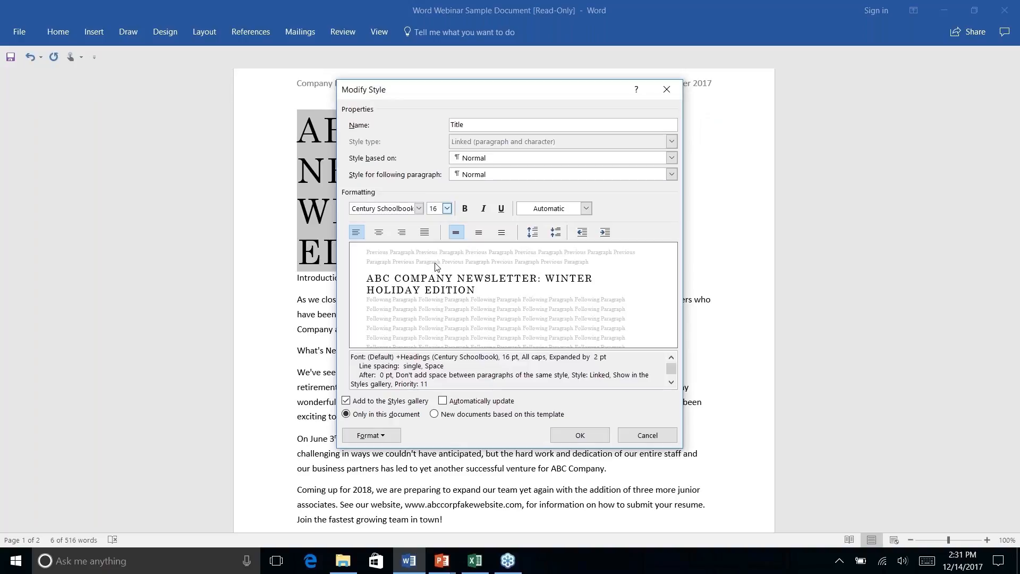
{"action": "left_click", "coordinate": [447, 209]}
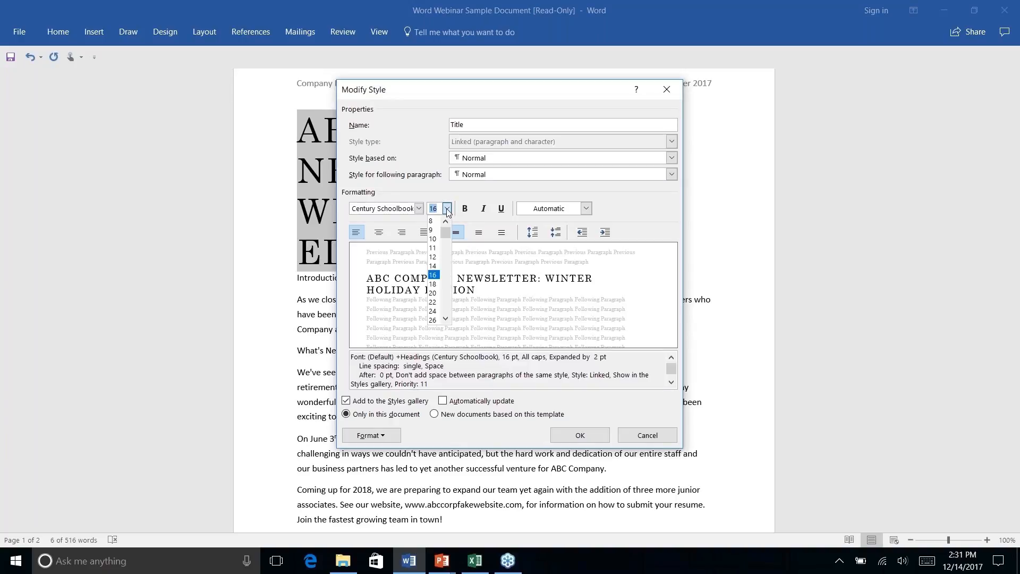
{"action": "left_click", "coordinate": [433, 283]}
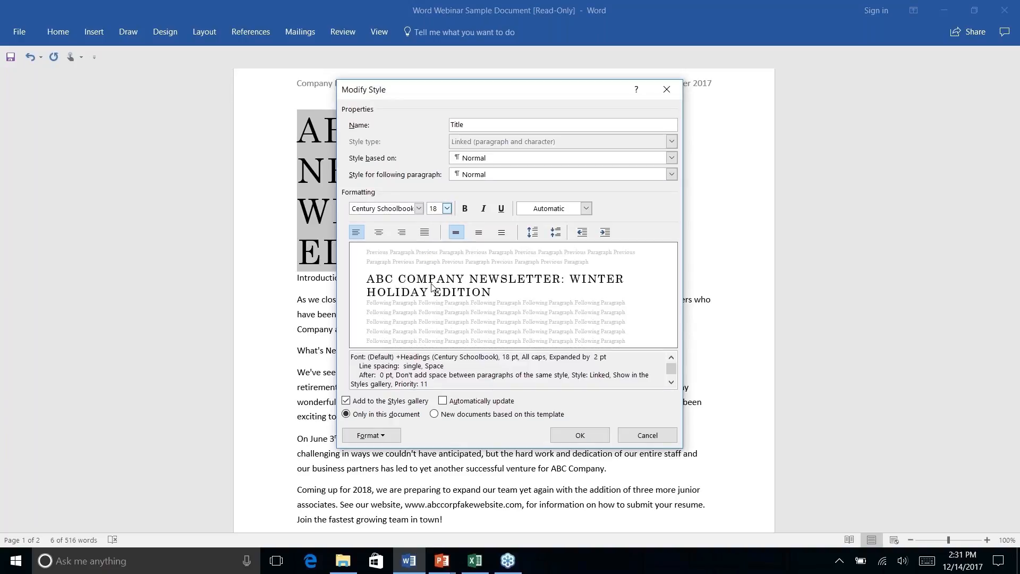
{"action": "left_click", "coordinate": [446, 208]}
{"action": "left_click", "coordinate": [433, 292]}
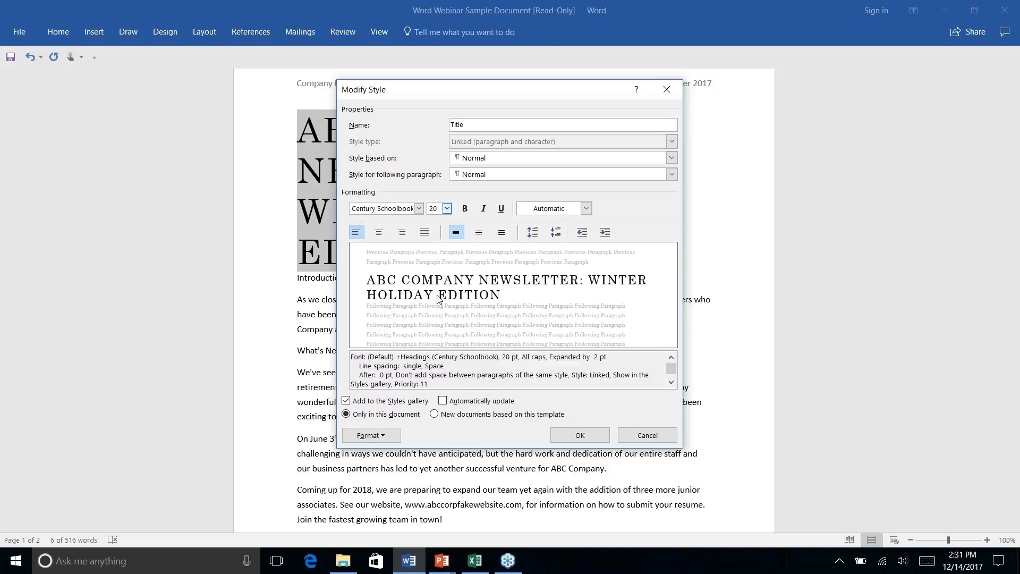
{"action": "left_click", "coordinate": [580, 436]}
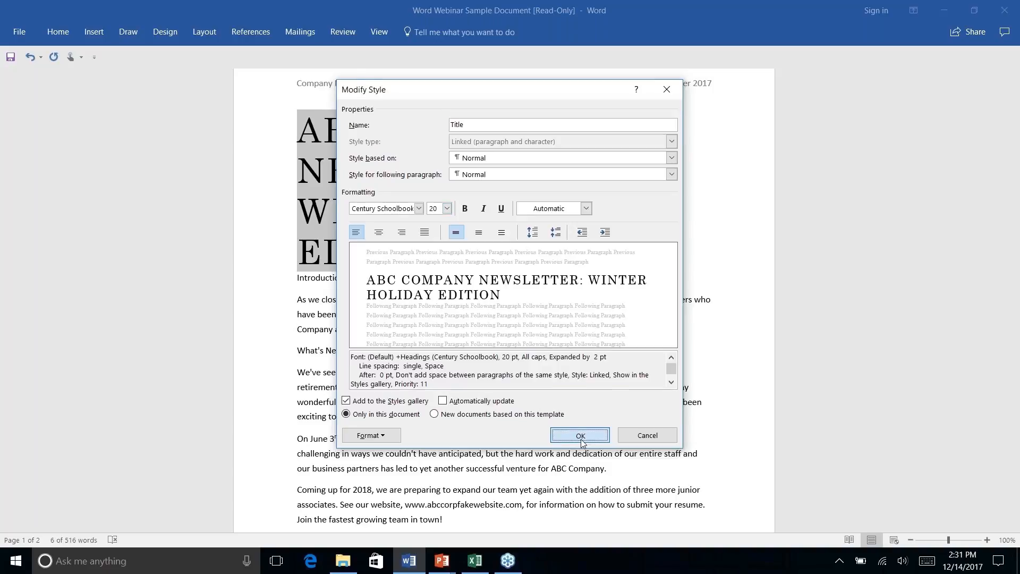
{"action": "left_click", "coordinate": [627, 121]}
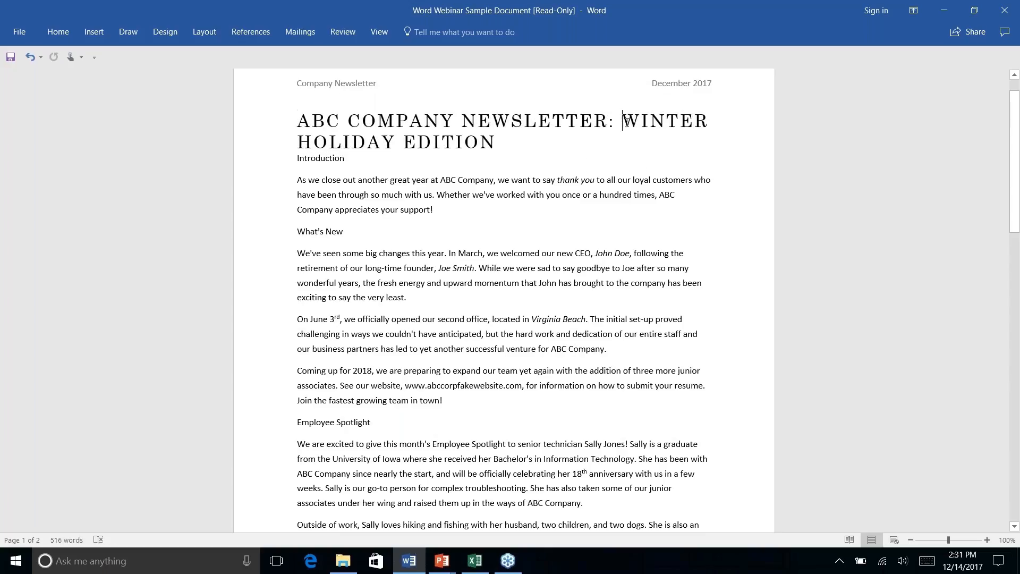
{"action": "key", "text": "Return"}
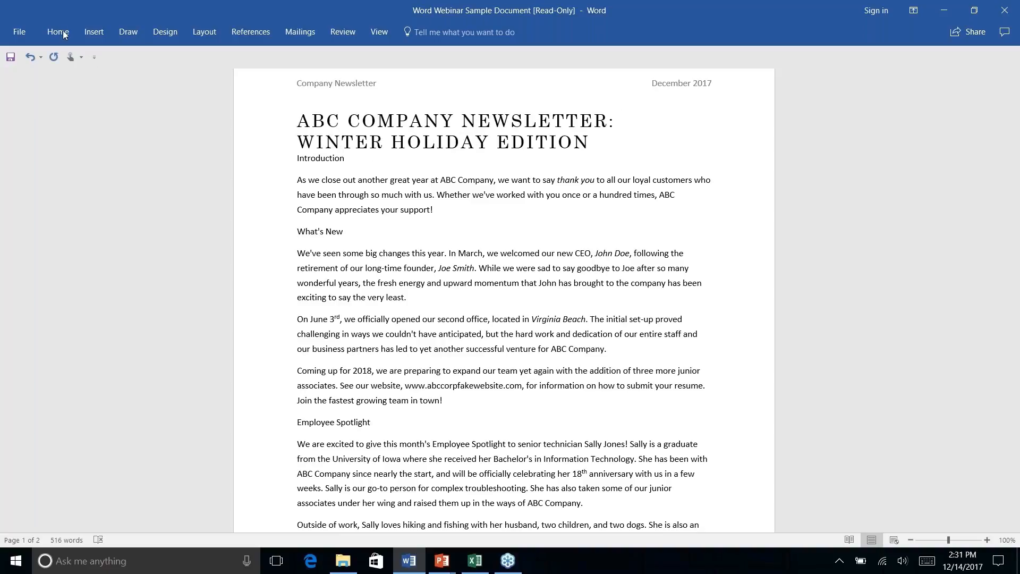
Apply the Heading 1 style to the "Introduction" line
{"action": "double_click", "coordinate": [304, 160]}
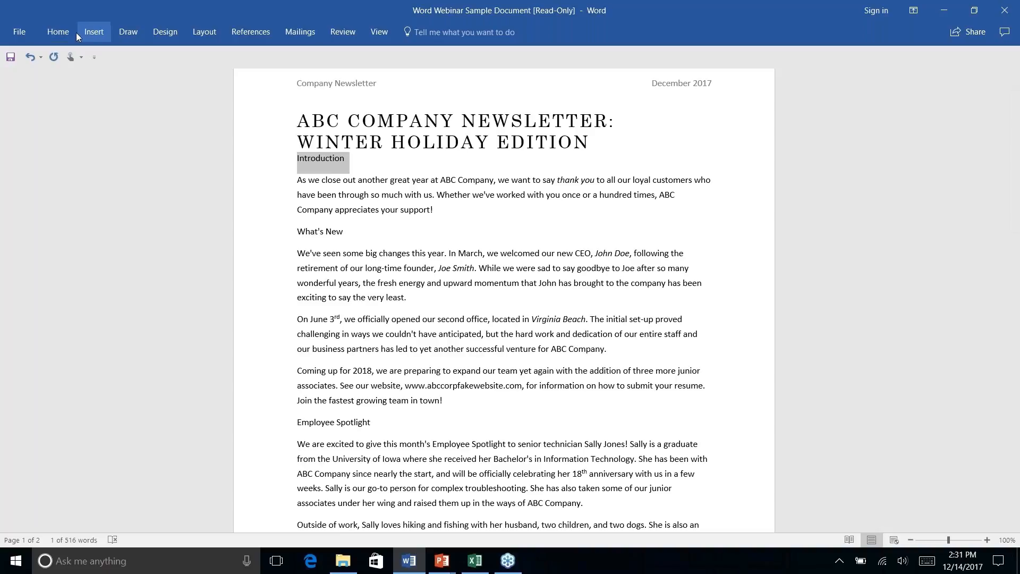
{"action": "left_click", "coordinate": [60, 33]}
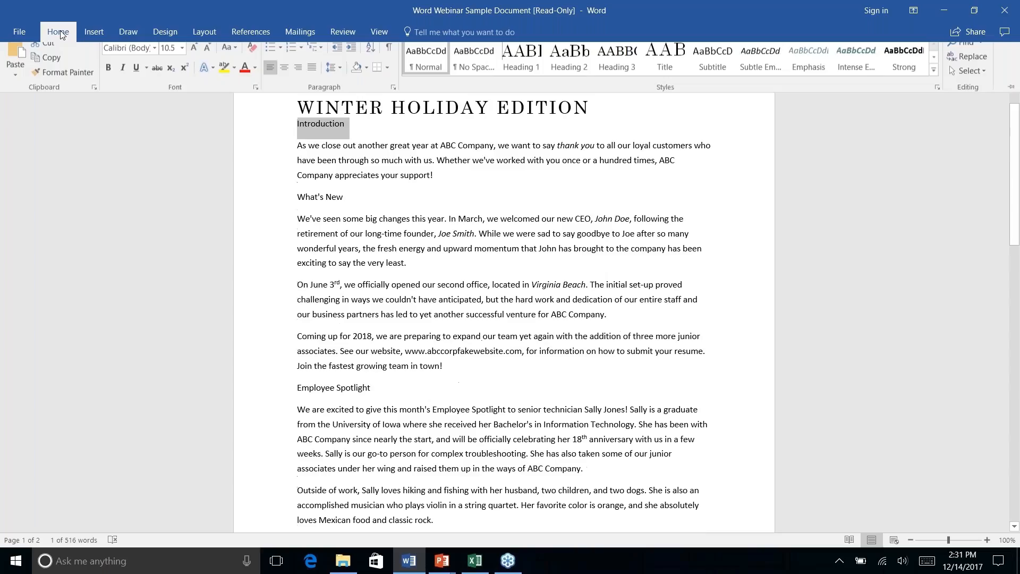
{"action": "left_click", "coordinate": [528, 67]}
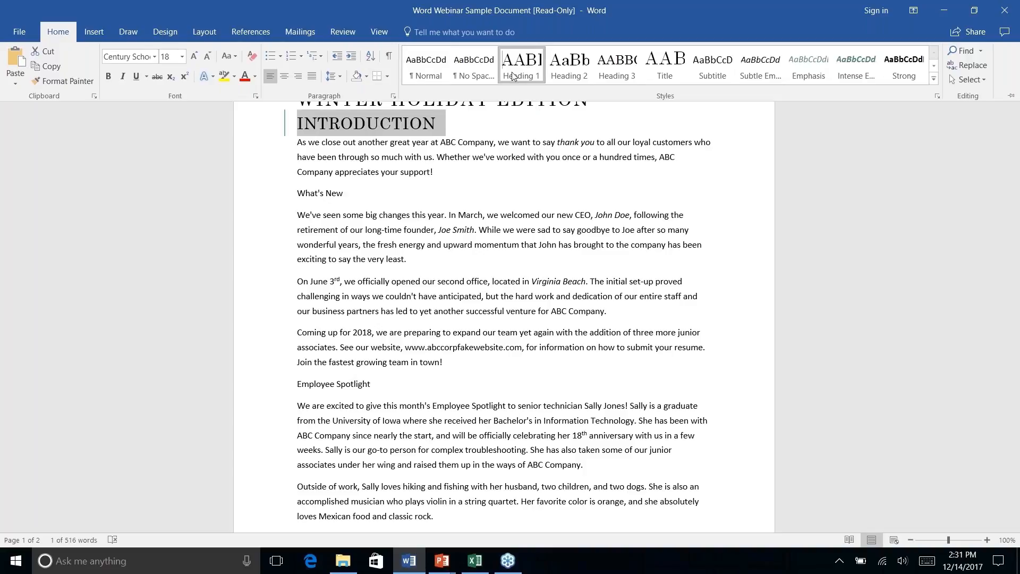
Apply the Heading 2 style to the "What's New" line
{"action": "left_click", "coordinate": [317, 197]}
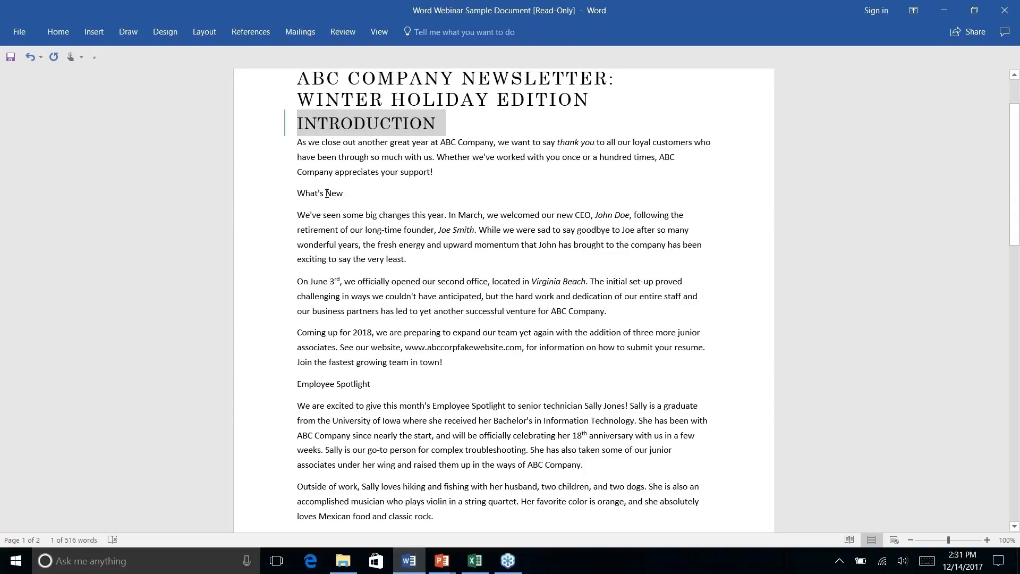
{"action": "left_click", "coordinate": [344, 194]}
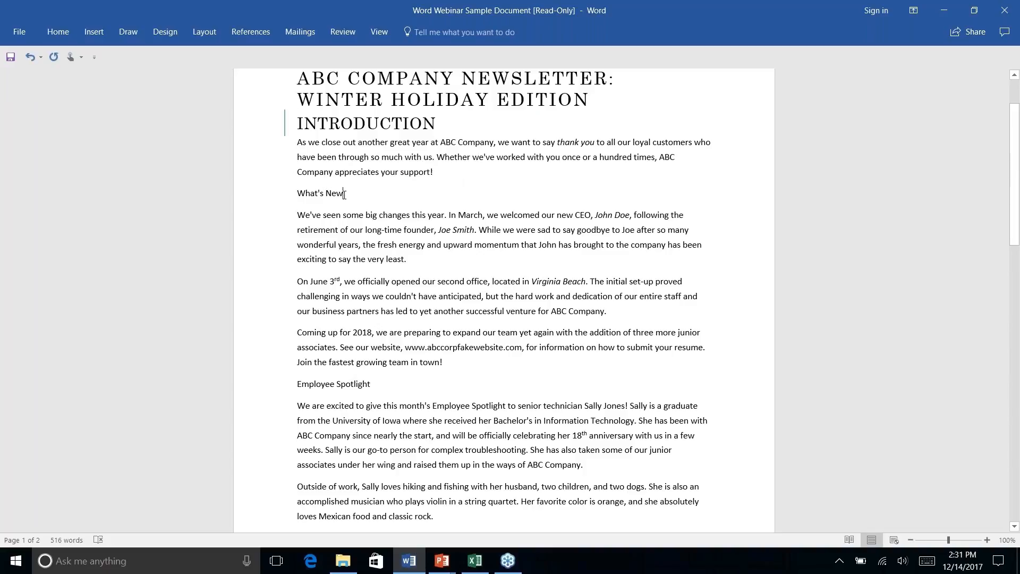
{"action": "left_click_drag", "start_coordinate": [344, 195], "coordinate": [281, 192]}
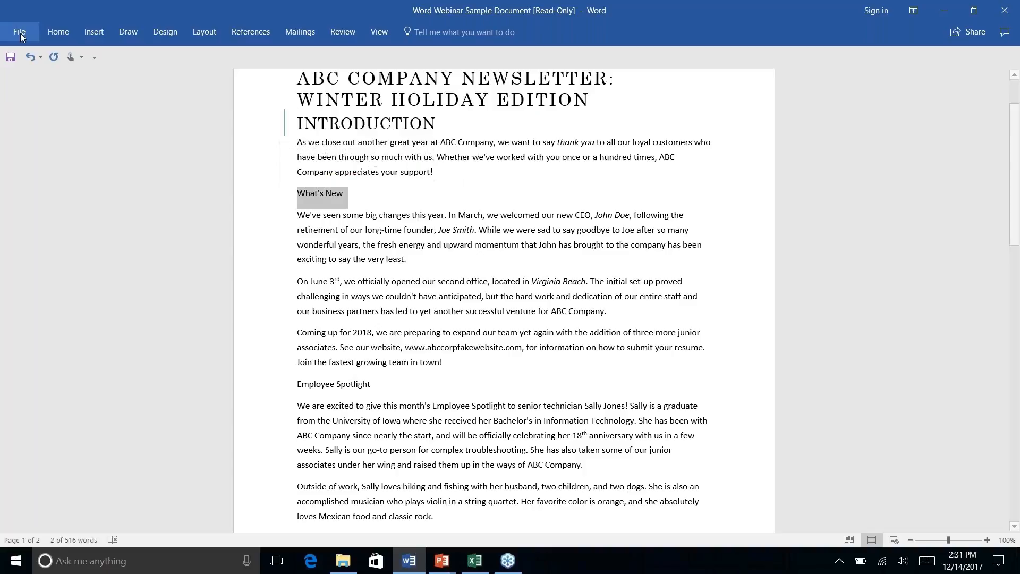
{"action": "left_click", "coordinate": [60, 33]}
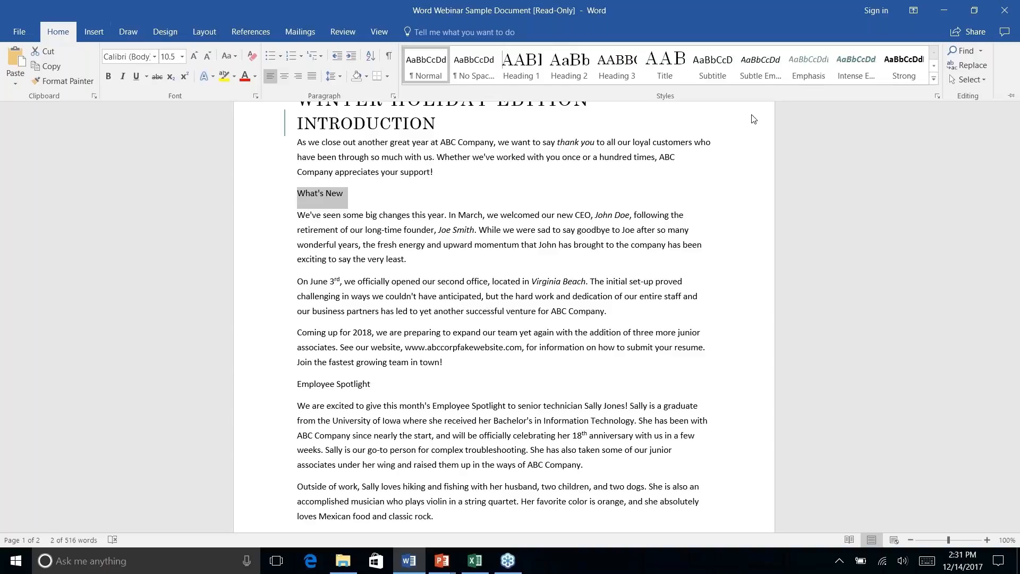
{"action": "left_click", "coordinate": [569, 64]}
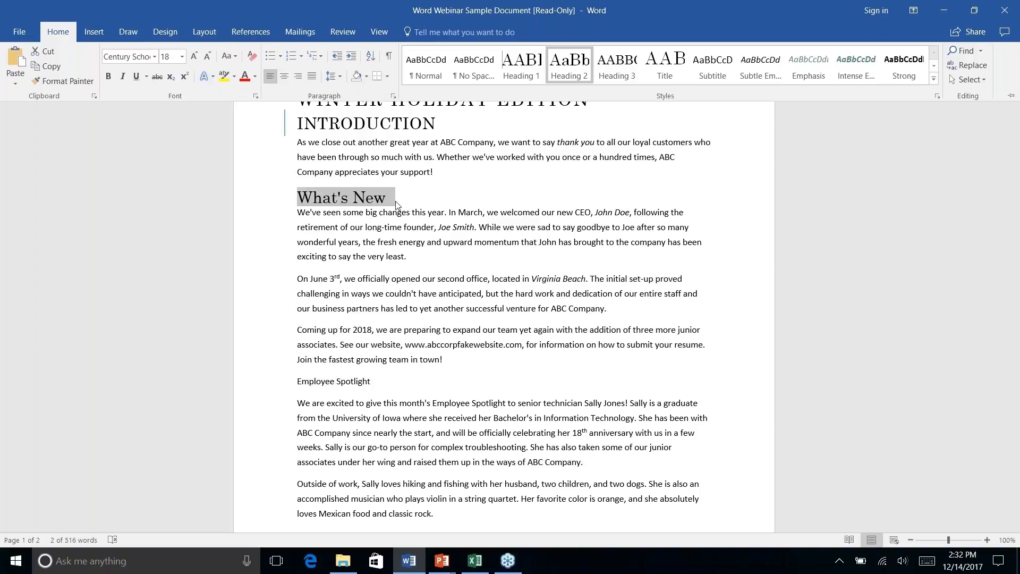
Apply the Heading 1 style to the "Employee Spotlight" line
{"action": "key", "text": "ctrl+F1"}
{"action": "right_click", "coordinate": [333, 383]}
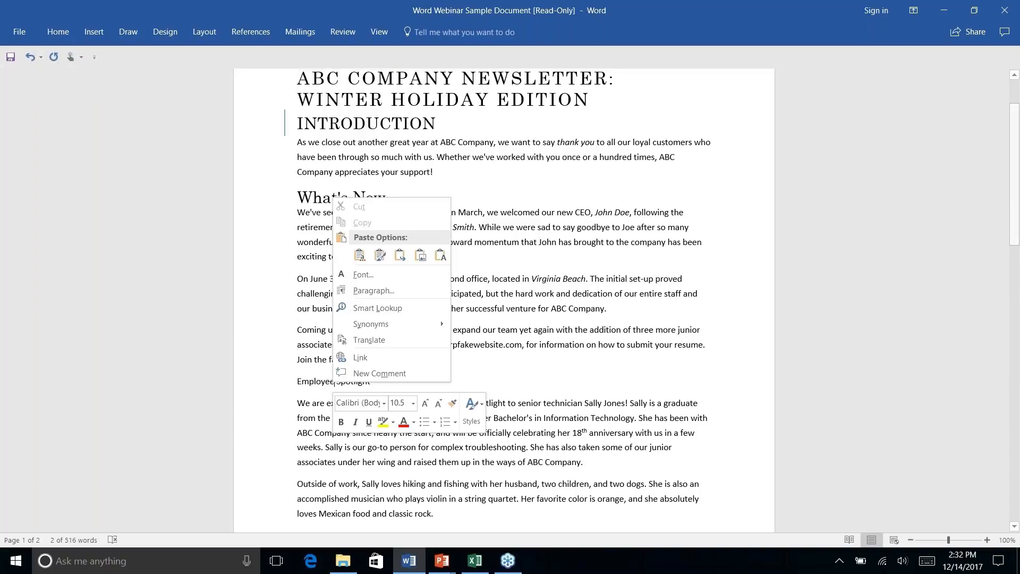
{"action": "key", "text": "Escape"}
{"action": "triple_click", "coordinate": [302, 381]}
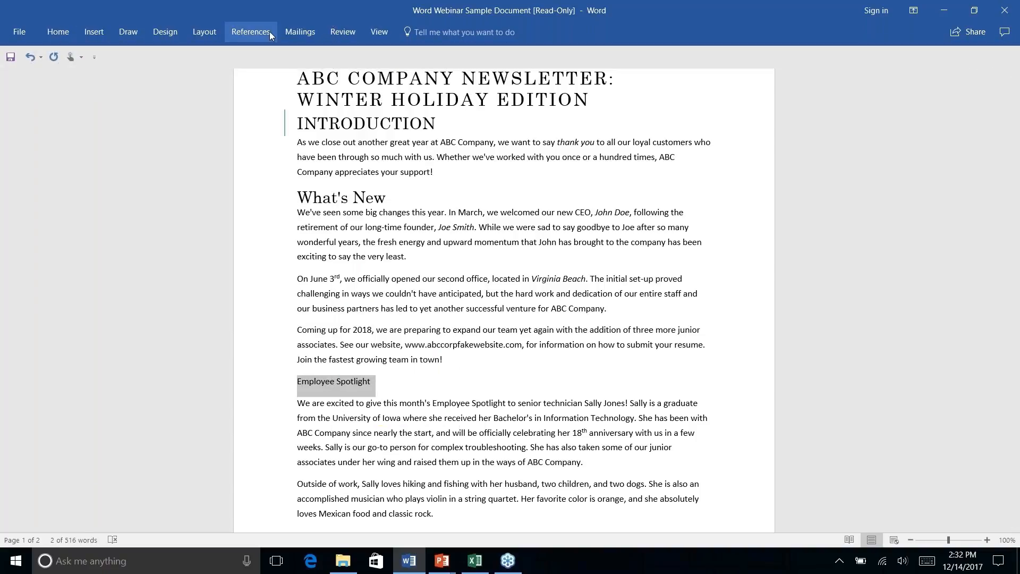
{"action": "left_click", "coordinate": [58, 32]}
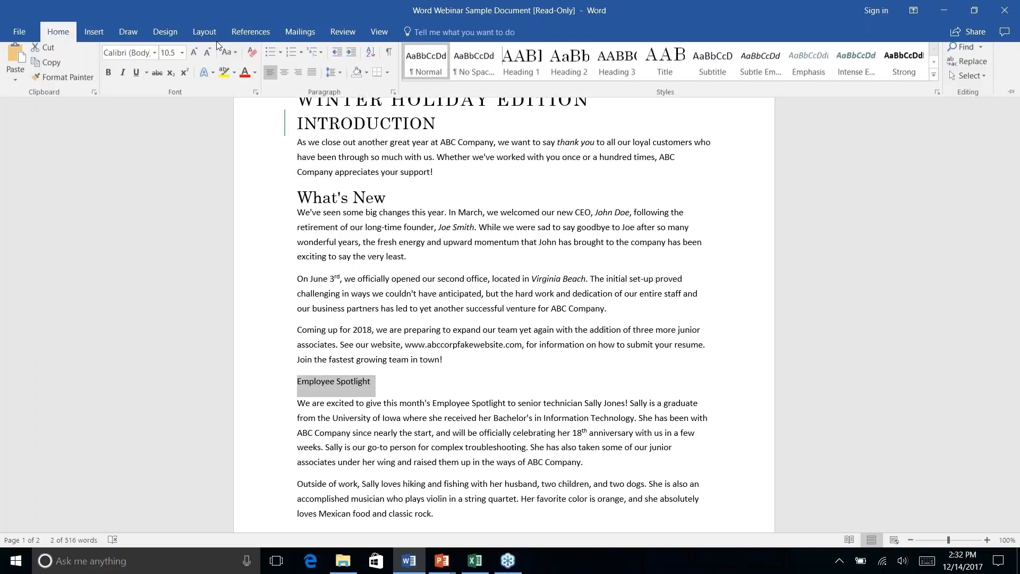
{"action": "left_click", "coordinate": [521, 64]}
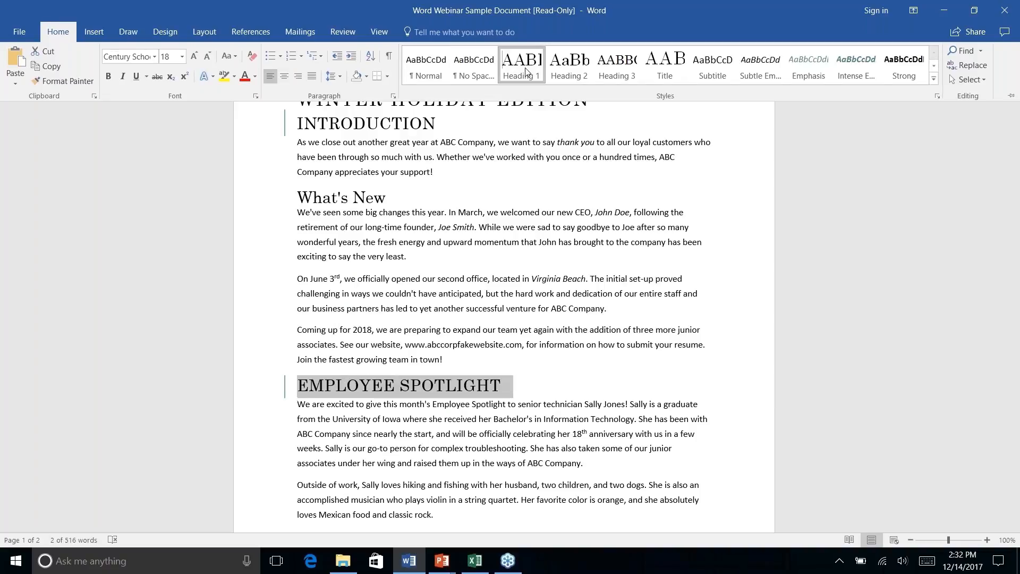
Apply the Heading 1 style to the "History Lesson" line
{"action": "scroll", "coordinate": [503, 300], "scroll_direction": "down", "scroll_amount": 6}
{"action": "triple_click", "coordinate": [311, 325]}
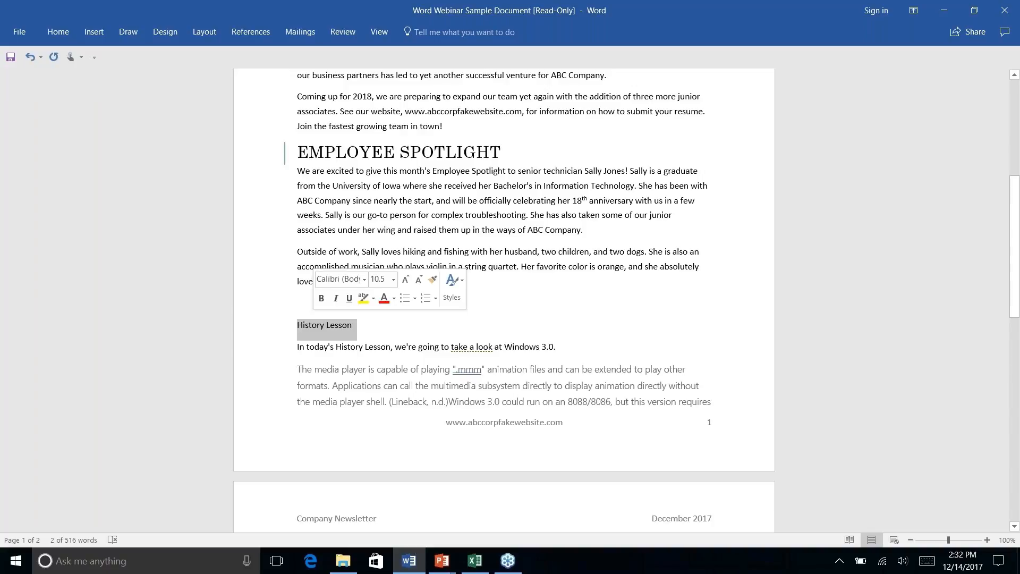
{"action": "left_click", "coordinate": [58, 32]}
{"action": "left_click", "coordinate": [522, 65]}
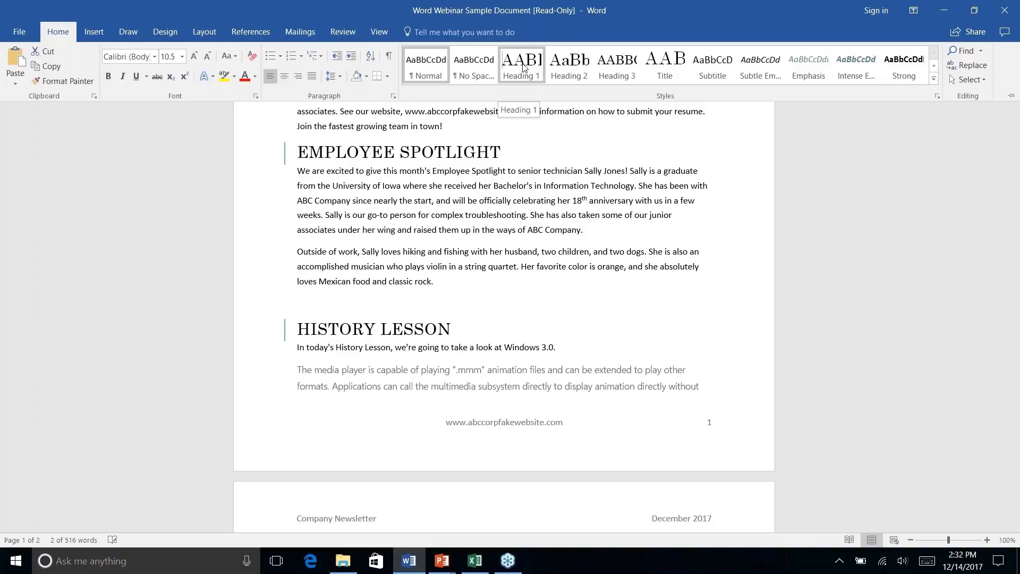
Delete the second "i" after "Wikiped" in the last References entry and place the cursor on the empty line below the block
{"action": "scroll", "coordinate": [485, 228], "scroll_direction": "down", "scroll_amount": 7}
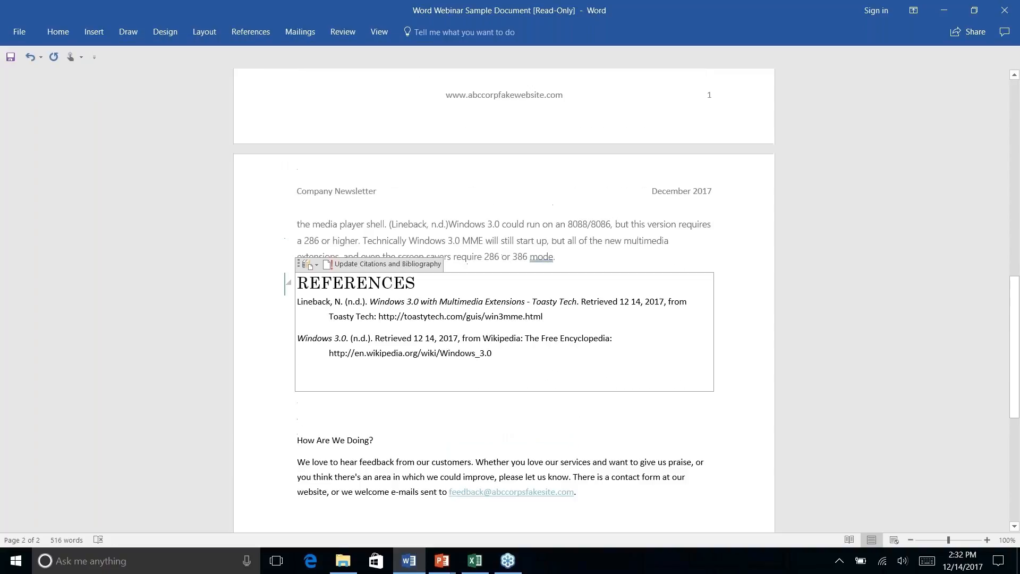
{"action": "left_click", "coordinate": [47, 25]}
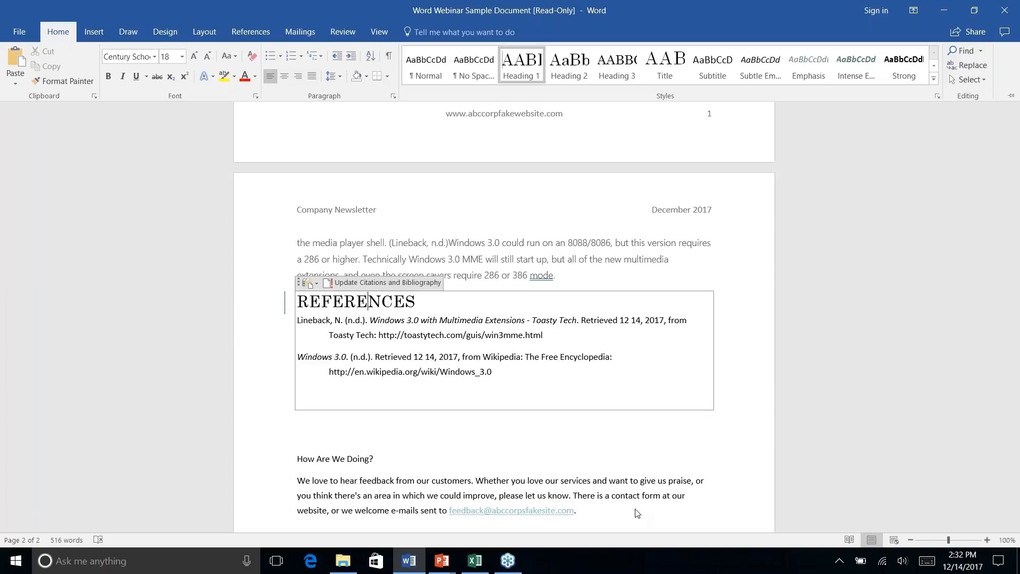
{"action": "right_click", "coordinate": [514, 362]}
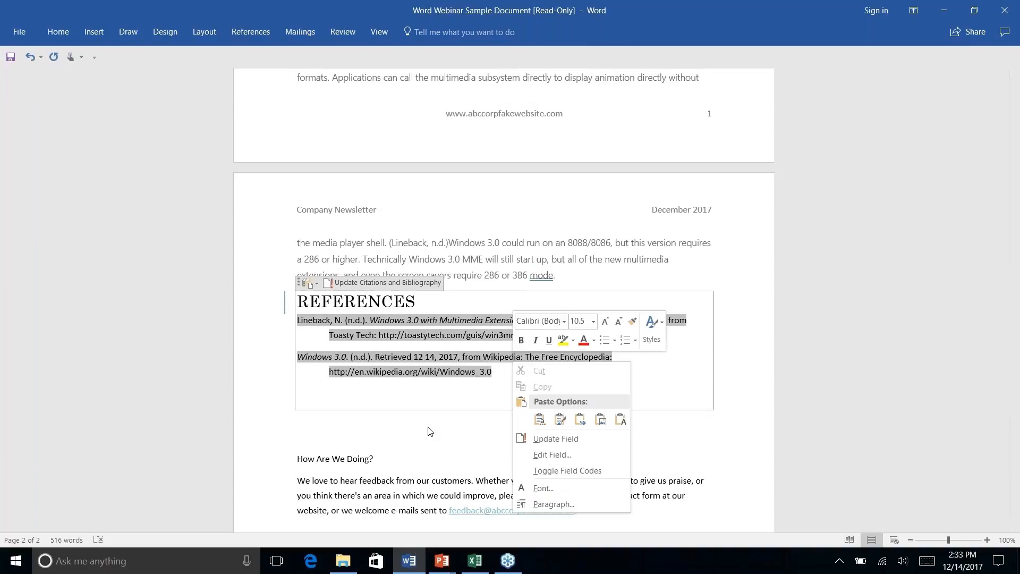
{"action": "key", "text": "Escape"}
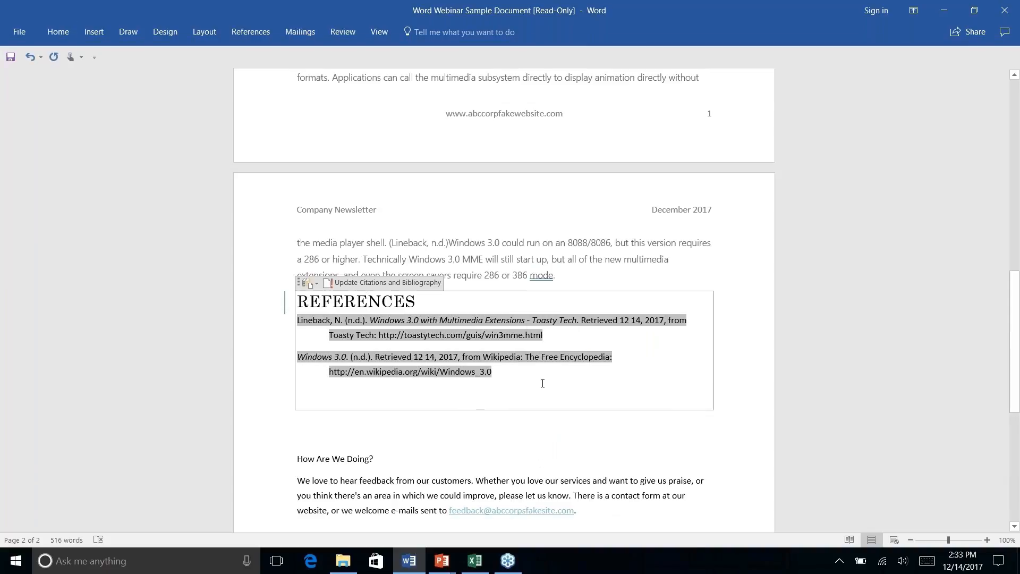
{"action": "key", "text": "Delete"}
{"action": "right_click", "coordinate": [608, 416]}
{"action": "left_click", "coordinate": [515, 375]}
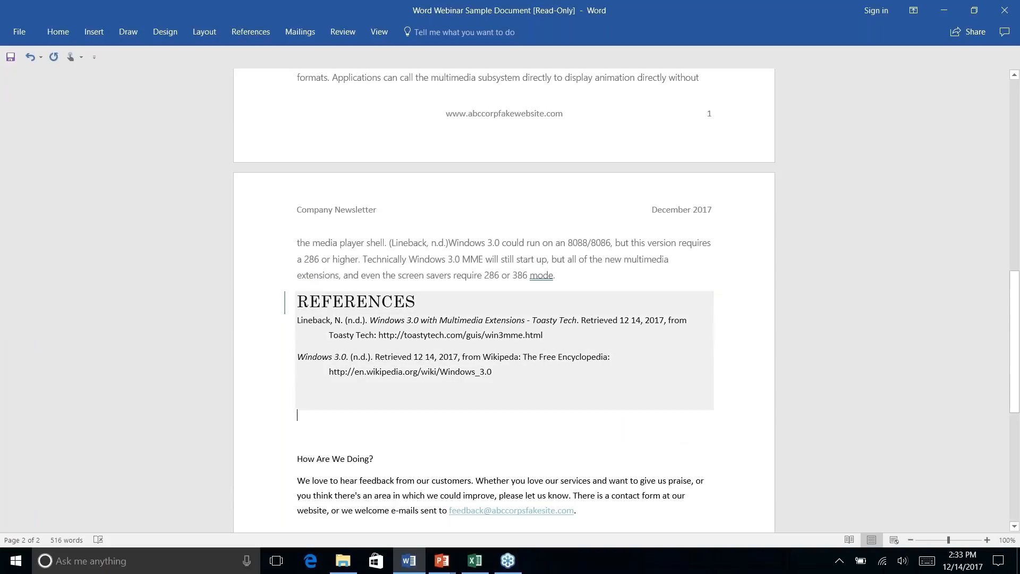
Delete the References bibliography section and the extra blank line below the Windows 3.0 text on page 2
{"action": "left_click", "coordinate": [515, 376]}
{"action": "key", "text": "Delete"}
{"action": "left_click_drag", "start_coordinate": [523, 375], "coordinate": [297, 301]}
{"action": "key", "text": "Delete"}
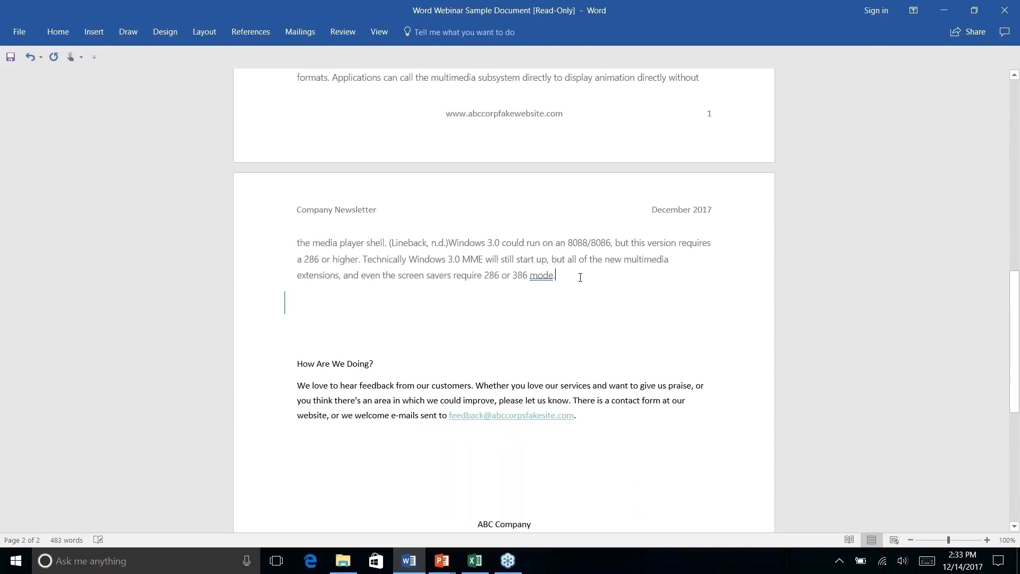
{"action": "key", "text": "Delete"}
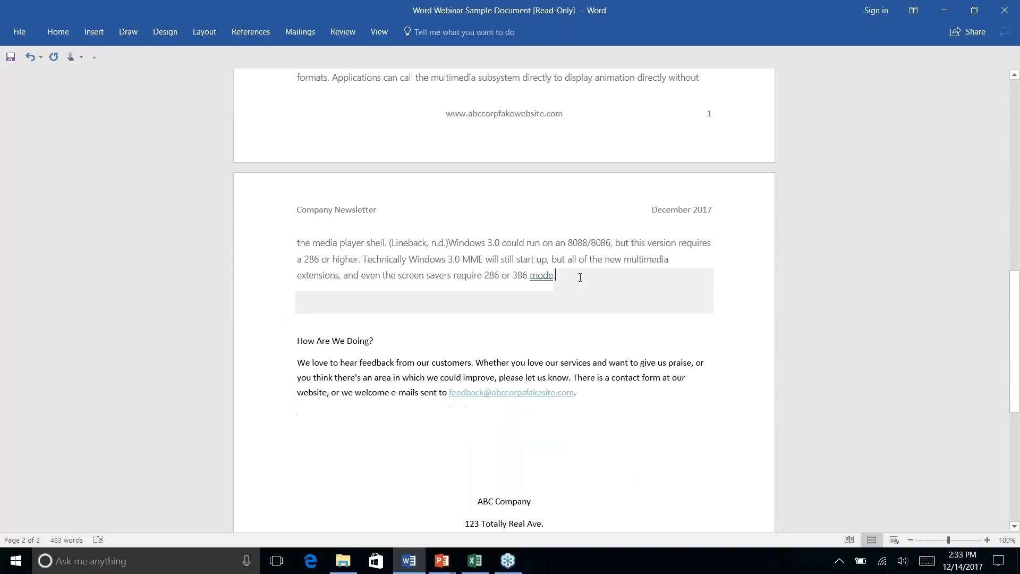
{"action": "key", "text": "Down"}
{"action": "key", "text": "Down"}
{"action": "key", "text": "Down"}
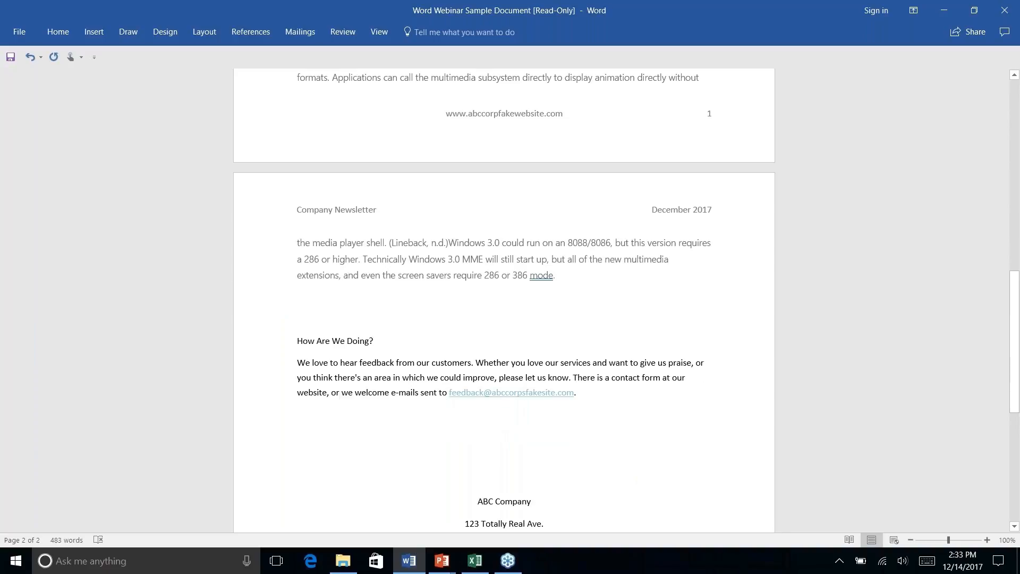
Apply the Heading 1 style to the "How Are We Doing?" line on page 2
{"action": "left_click", "coordinate": [299, 298]}
{"action": "right_click", "coordinate": [426, 324]}
{"action": "left_click", "coordinate": [362, 289]}
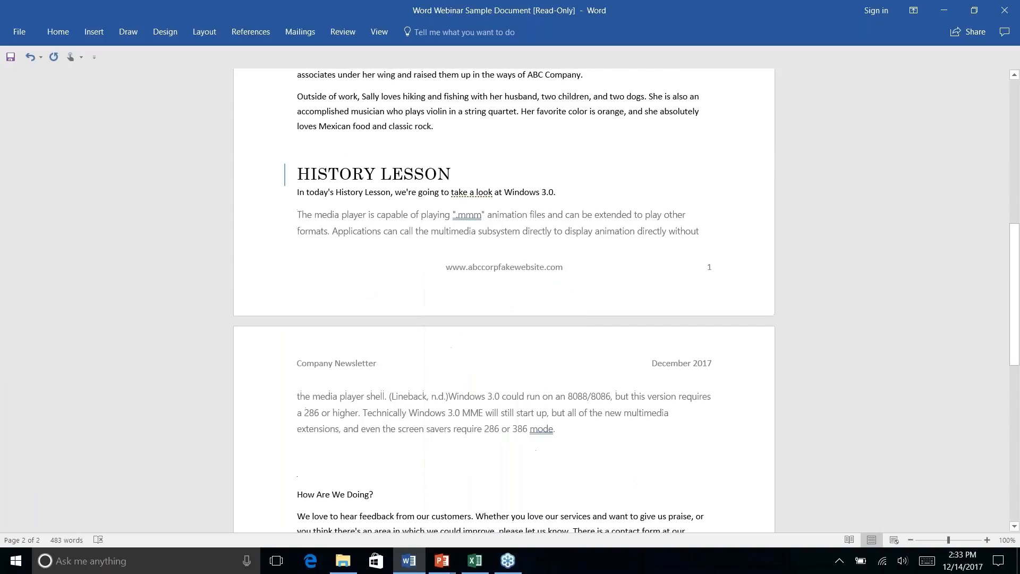
{"action": "scroll", "coordinate": [370, 249], "scroll_direction": "up", "scroll_amount": 3}
{"action": "scroll", "coordinate": [369, 248], "scroll_direction": "down", "scroll_amount": 12}
{"action": "scroll", "coordinate": [369, 247], "scroll_direction": "up", "scroll_amount": 5}
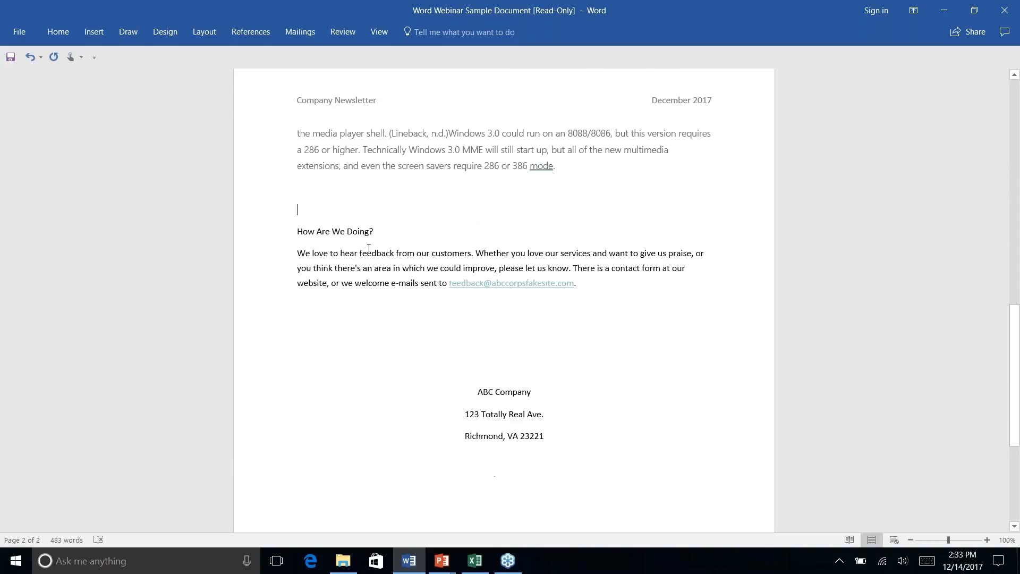
{"action": "right_click", "coordinate": [369, 249]}
{"action": "triple_click", "coordinate": [342, 252]}
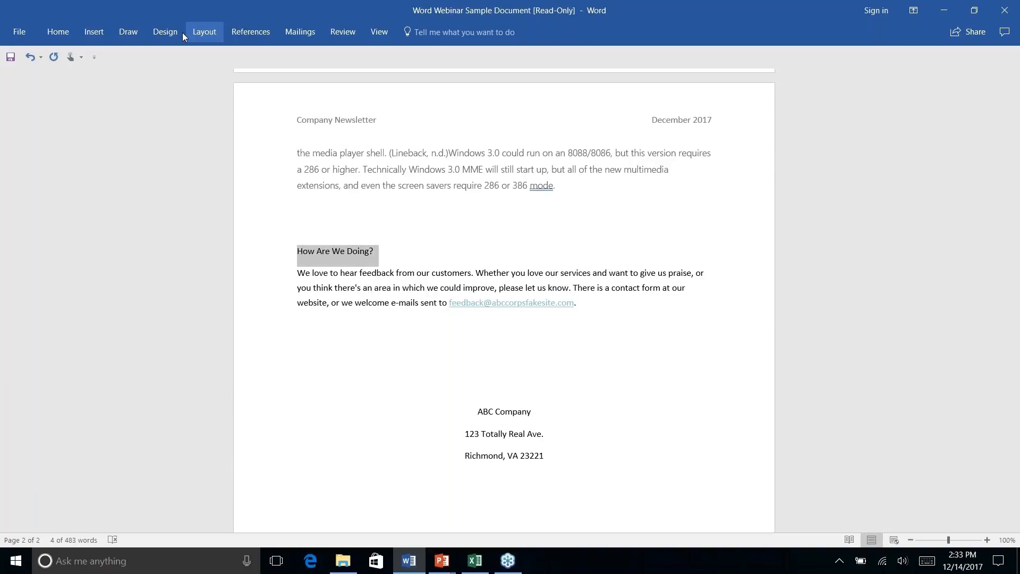
{"action": "left_click", "coordinate": [59, 37]}
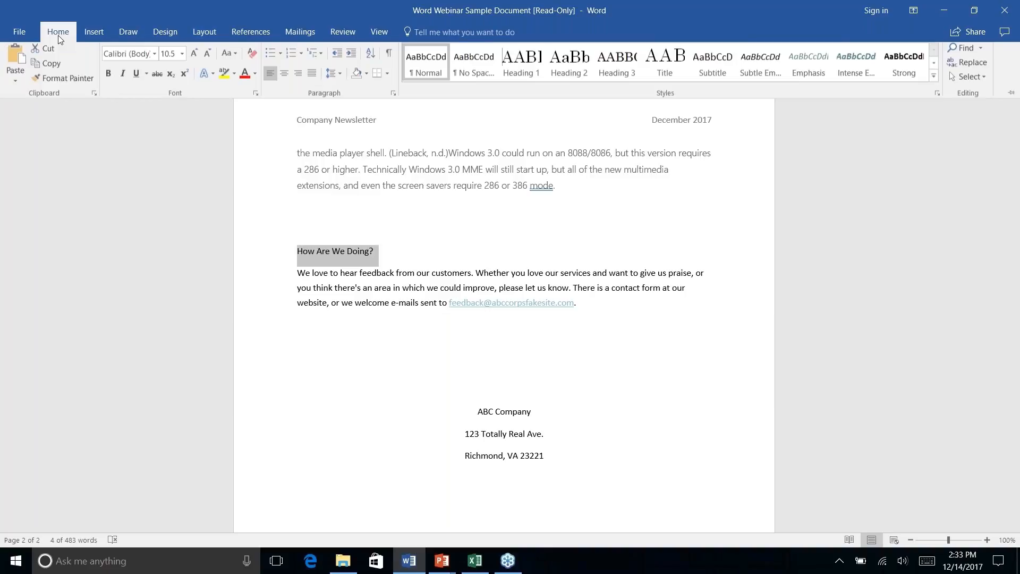
{"action": "left_click", "coordinate": [521, 61]}
Return from the slide show to Word and add a blank line between the newsletter title and the Introduction heading
{"action": "scroll", "coordinate": [565, 246], "scroll_direction": "down", "scroll_amount": 5}
{"action": "scroll", "coordinate": [503, 298], "scroll_direction": "up", "scroll_amount": 15}
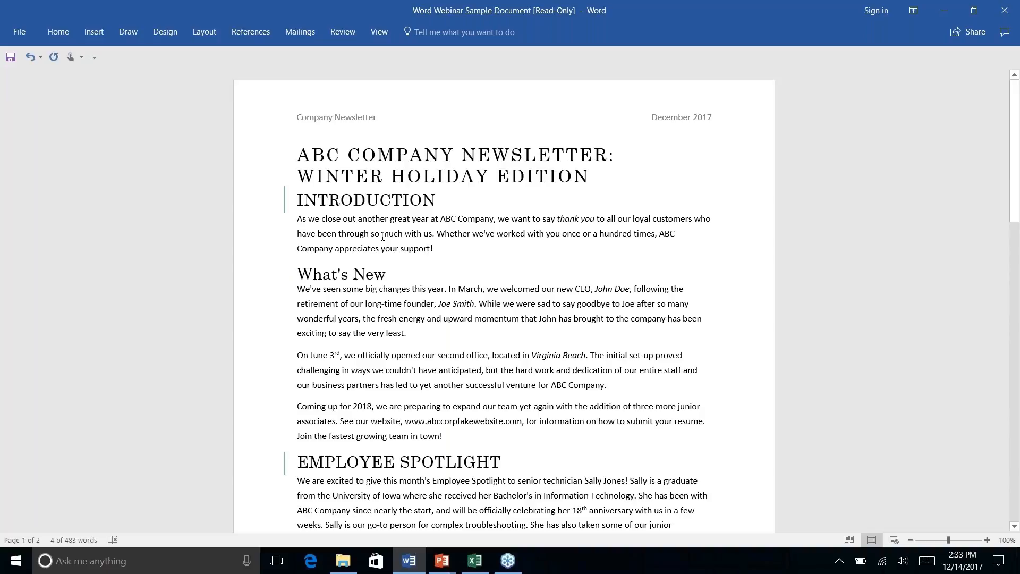
{"action": "left_click", "coordinate": [353, 208]}
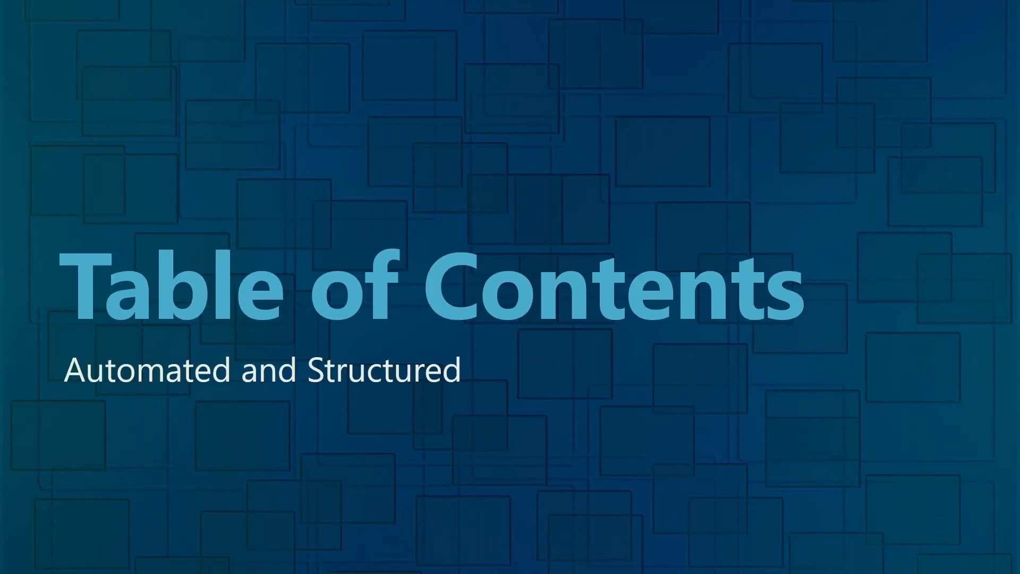
{"action": "key", "text": "alt+Tab"}
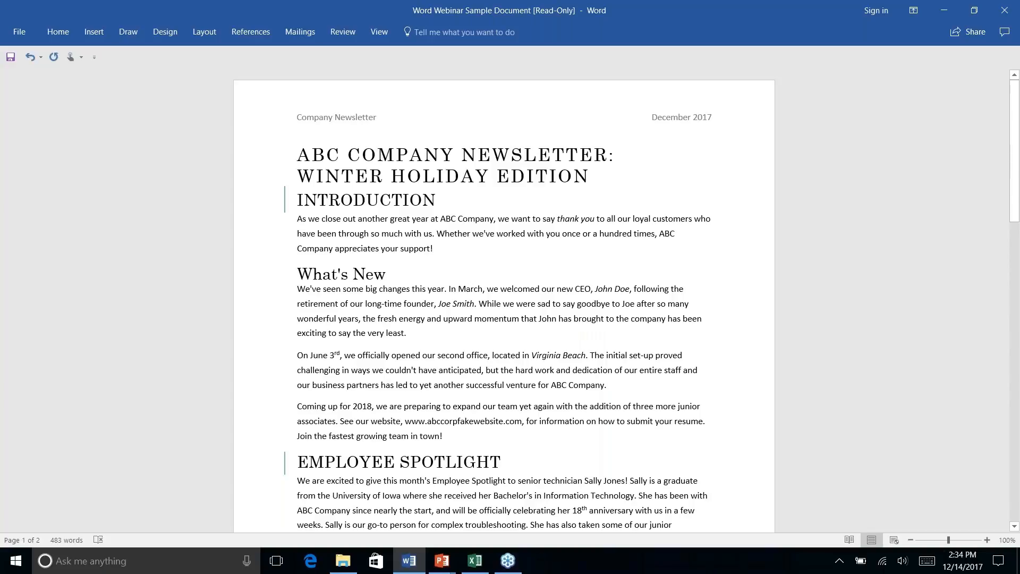
{"action": "key", "text": "Return"}
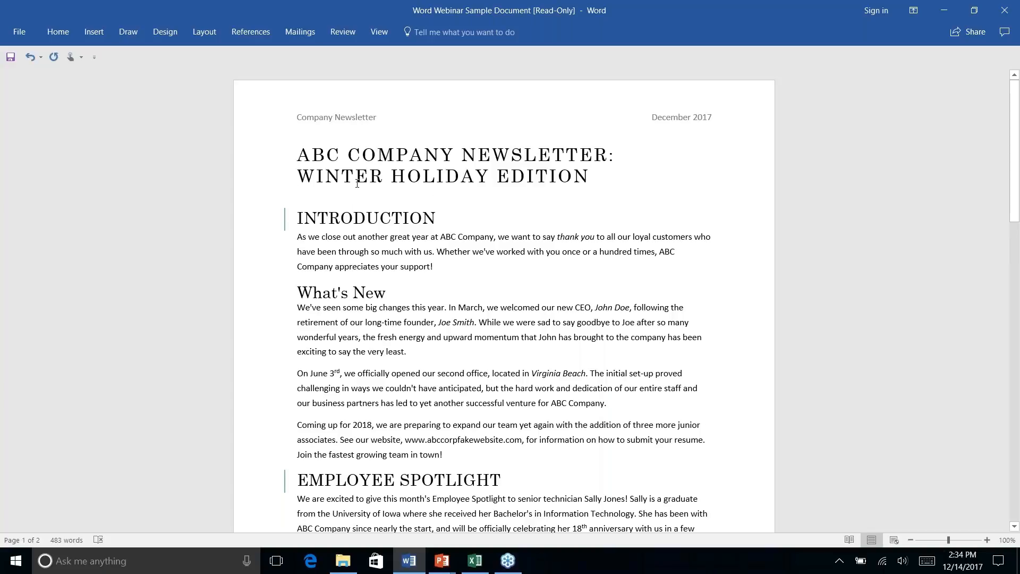
{"action": "left_click", "coordinate": [436, 190]}
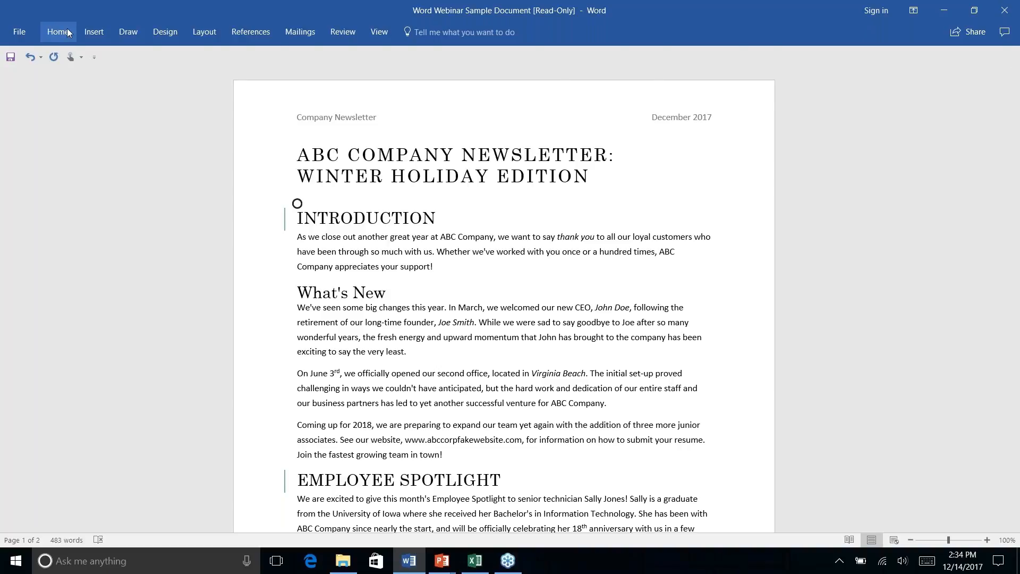
Insert the built-in Automatic Table 1 table of contents on the blank line under the newsletter title
{"action": "left_click", "coordinate": [246, 32]}
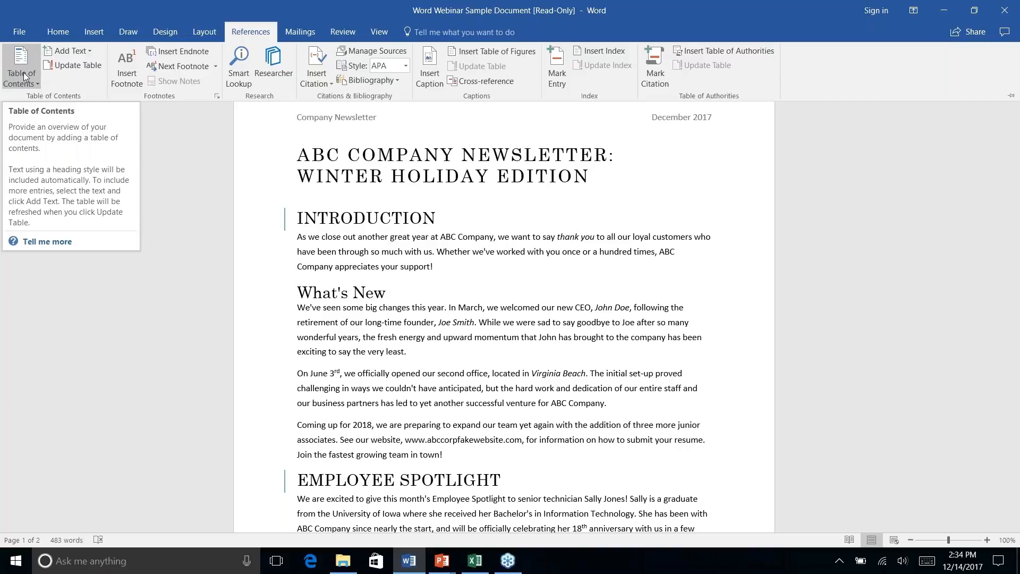
{"action": "left_click", "coordinate": [34, 84]}
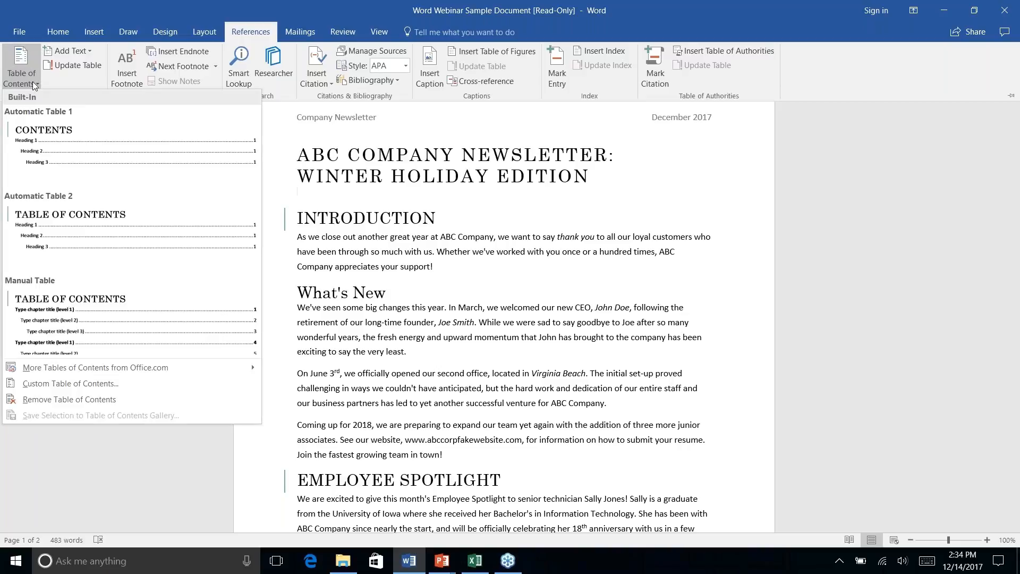
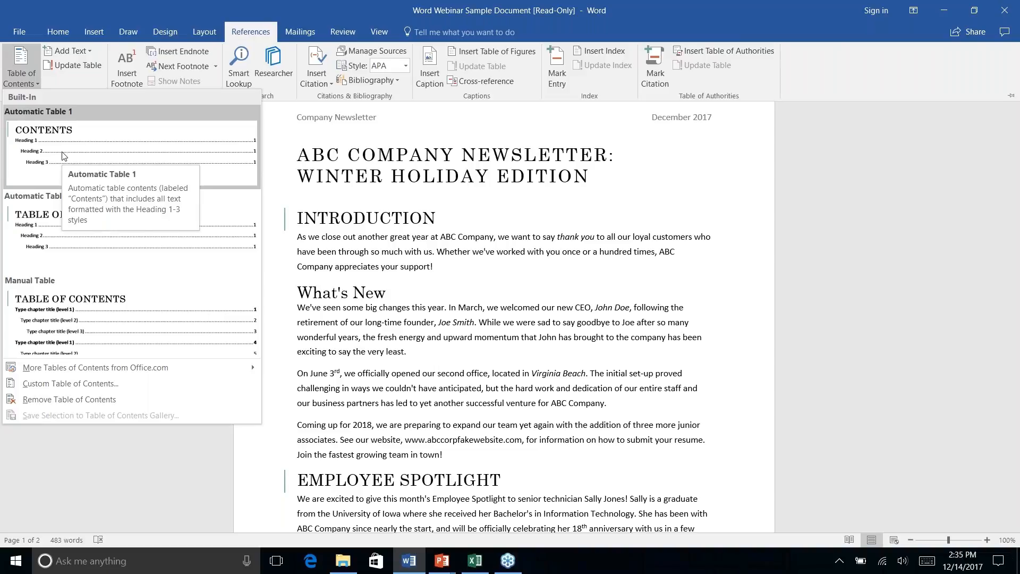
{"action": "right_click", "coordinate": [45, 155]}
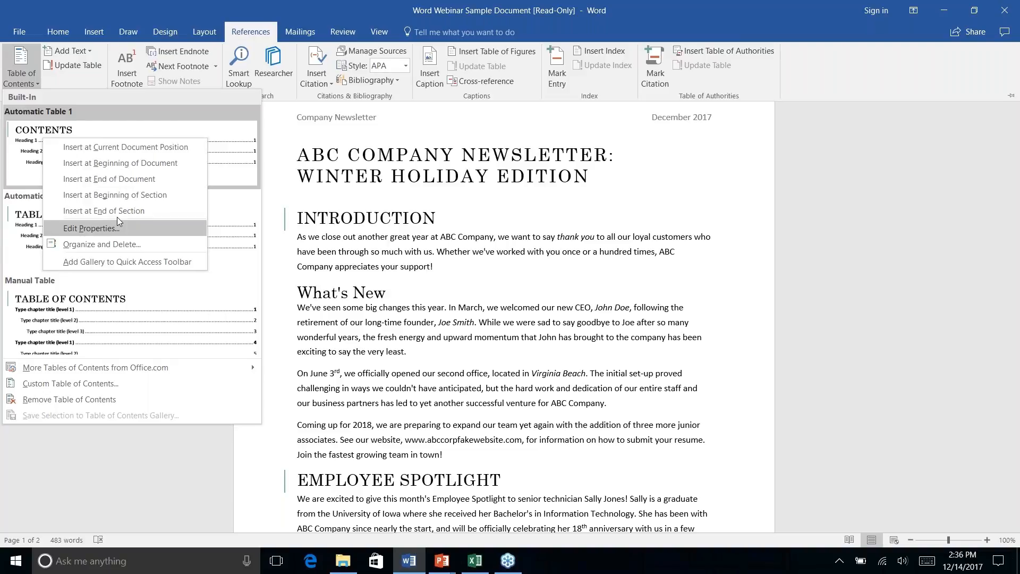
{"action": "key", "text": "Escape"}
{"action": "key", "text": "Escape"}
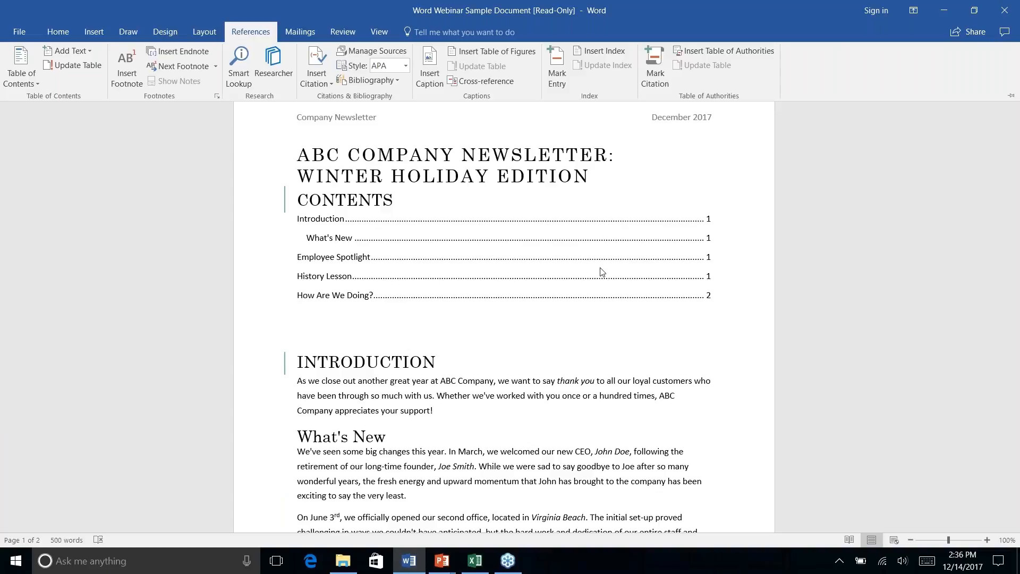
Add a blank line between the newsletter title and the table of contents
{"action": "left_click", "coordinate": [706, 257]}
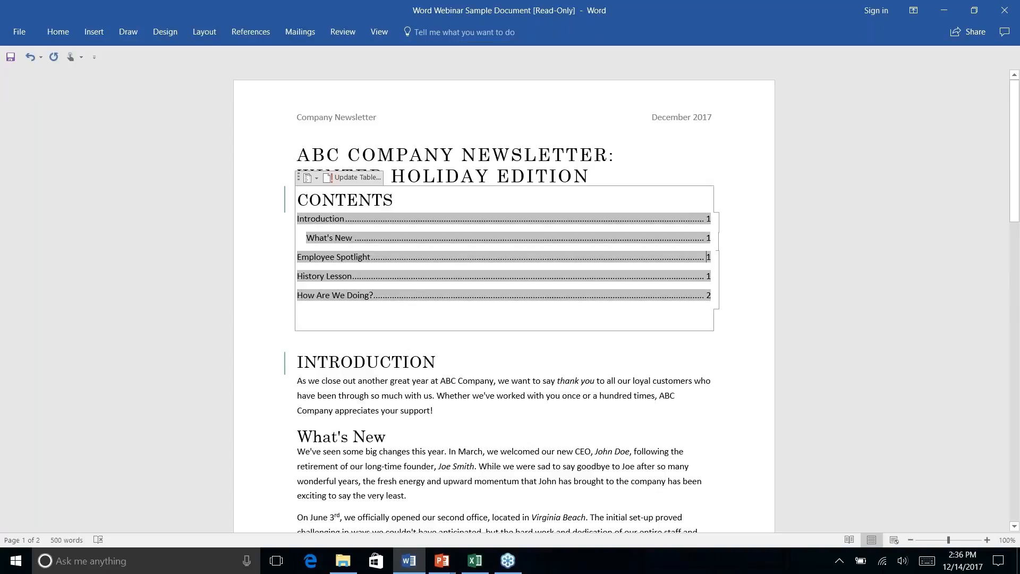
{"action": "left_click", "coordinate": [590, 177]}
{"action": "key", "text": "Return"}
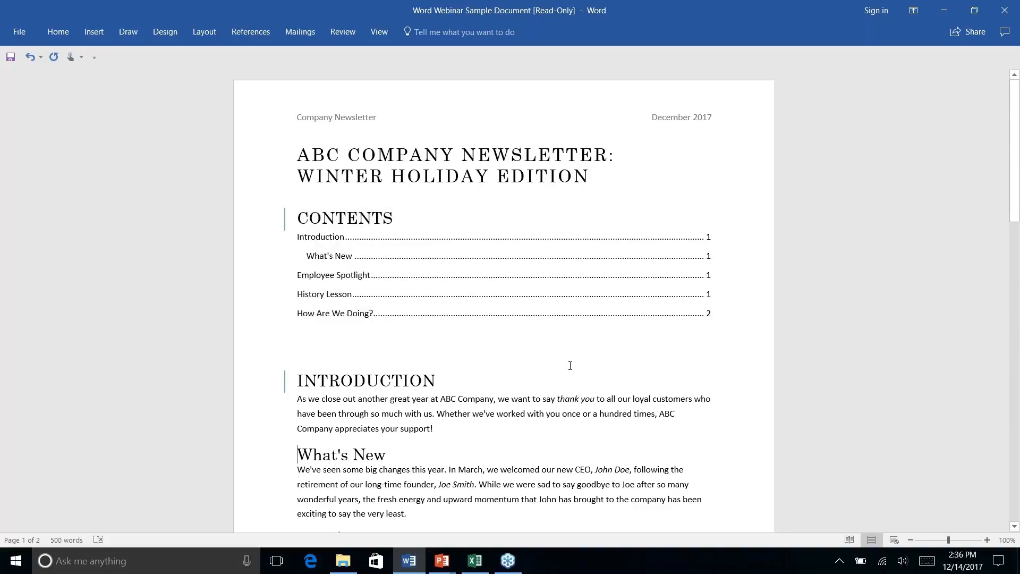
{"action": "scroll", "coordinate": [569, 366], "scroll_direction": "down", "scroll_amount": 3}
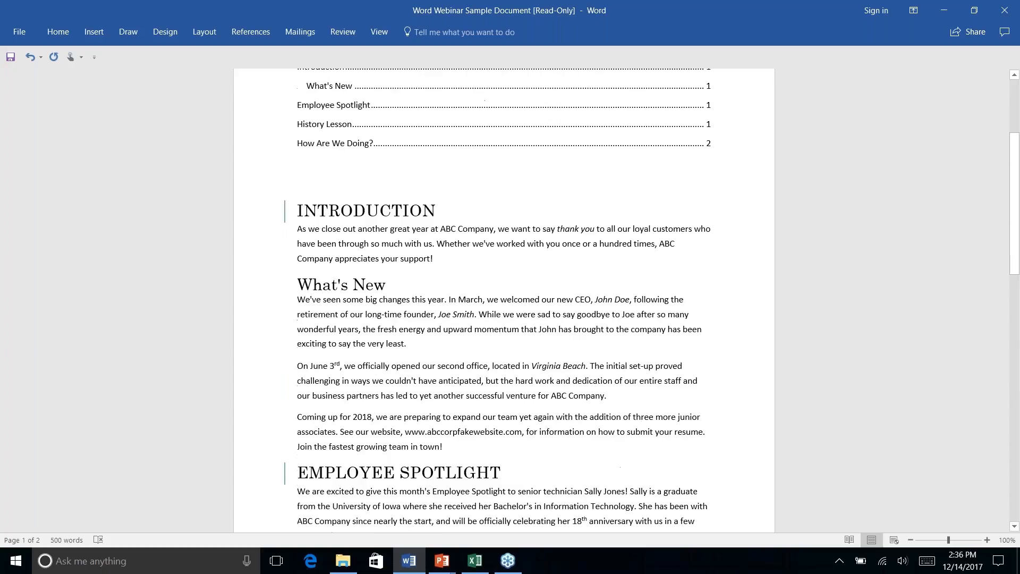
{"action": "scroll", "coordinate": [564, 357], "scroll_direction": "up", "scroll_amount": 3}
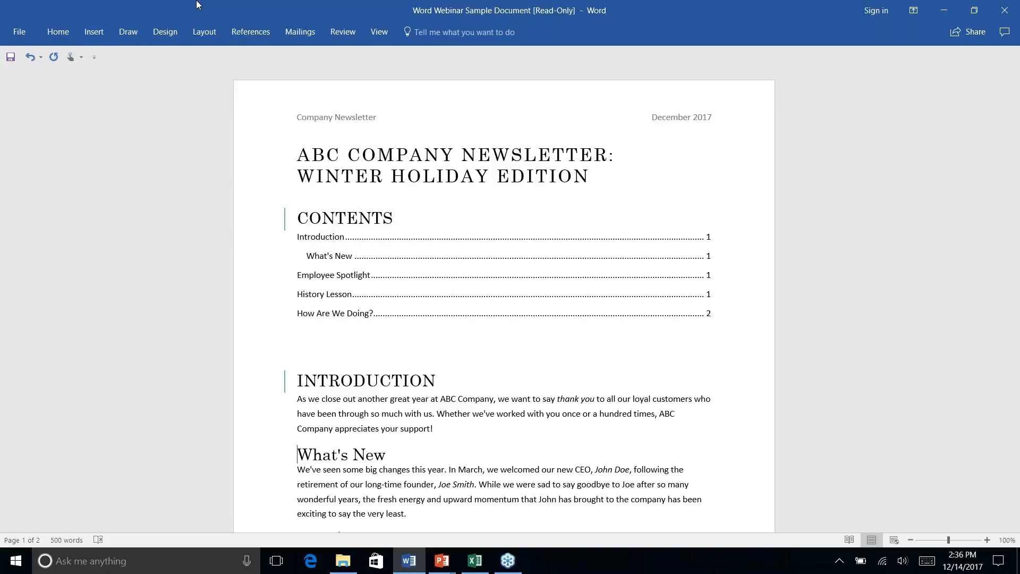
{"action": "left_click", "coordinate": [255, 32]}
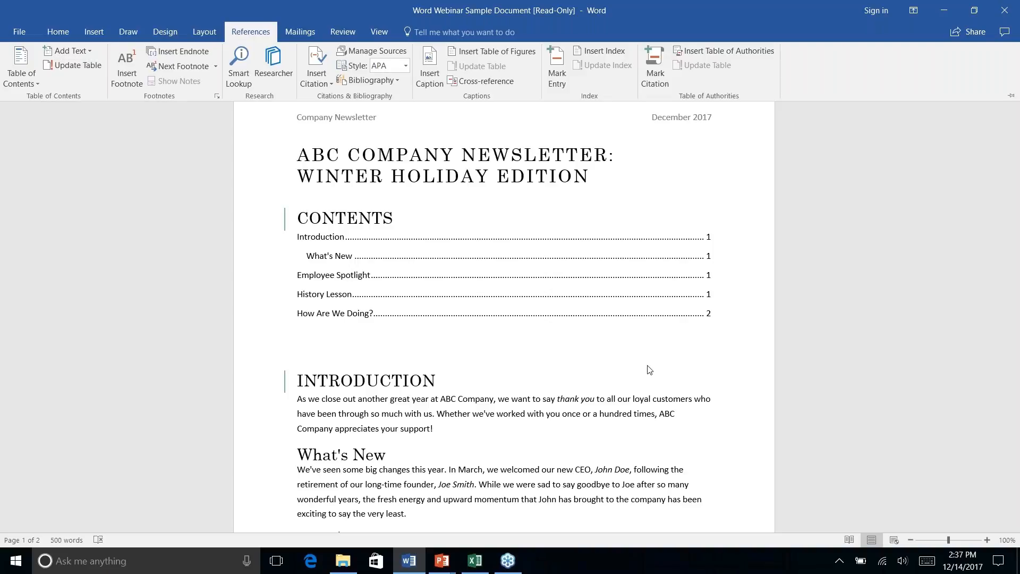
{"action": "key", "text": "ctrl+F1"}
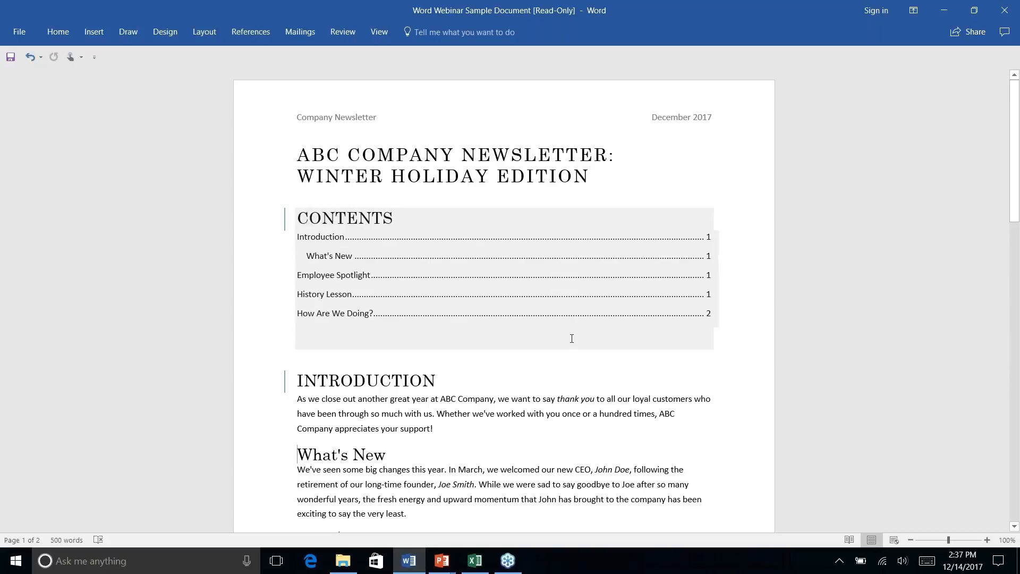
{"action": "left_click", "coordinate": [520, 320]}
{"action": "left_click", "coordinate": [531, 358]}
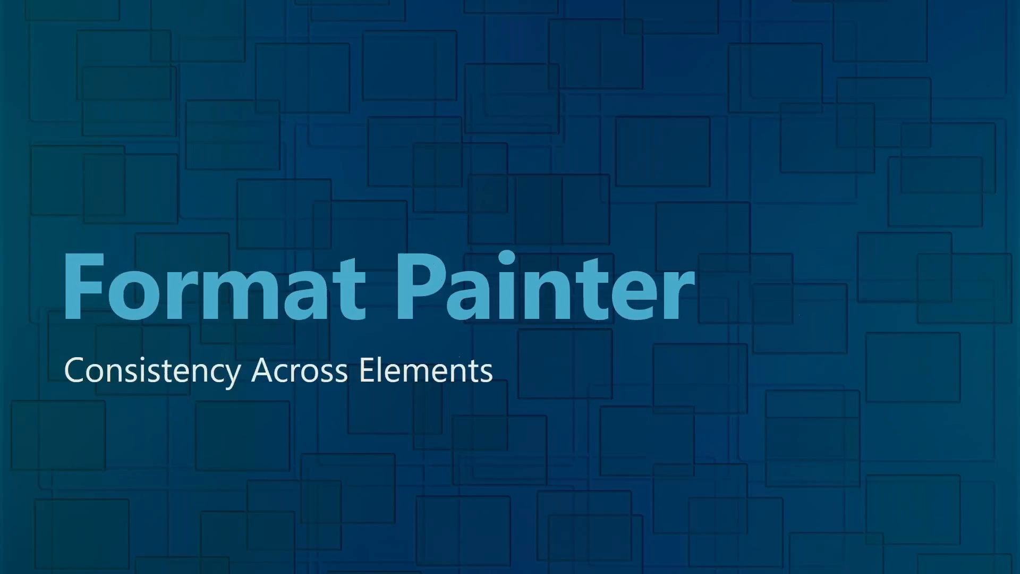
Switch from the slide show back to Word and go to the company address block on page 2
{"action": "key", "text": "alt+Tab"}
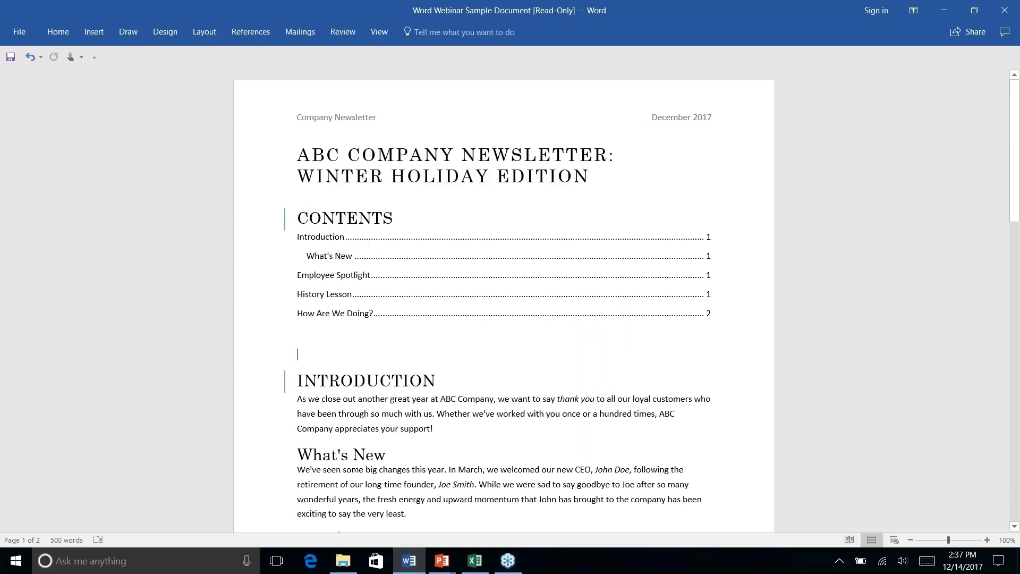
{"action": "scroll", "coordinate": [517, 394], "scroll_direction": "down", "scroll_amount": 1}
{"action": "scroll", "coordinate": [574, 277], "scroll_direction": "up", "scroll_amount": 1}
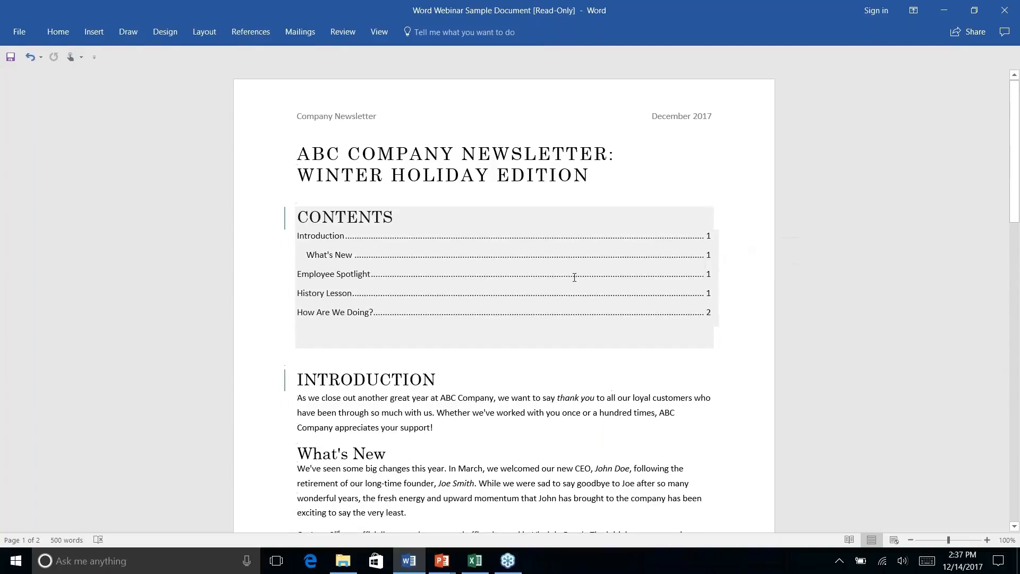
{"action": "left_click", "coordinate": [575, 274], "text": "ctrl"}
{"action": "scroll", "coordinate": [574, 277], "scroll_direction": "down", "scroll_amount": 10}
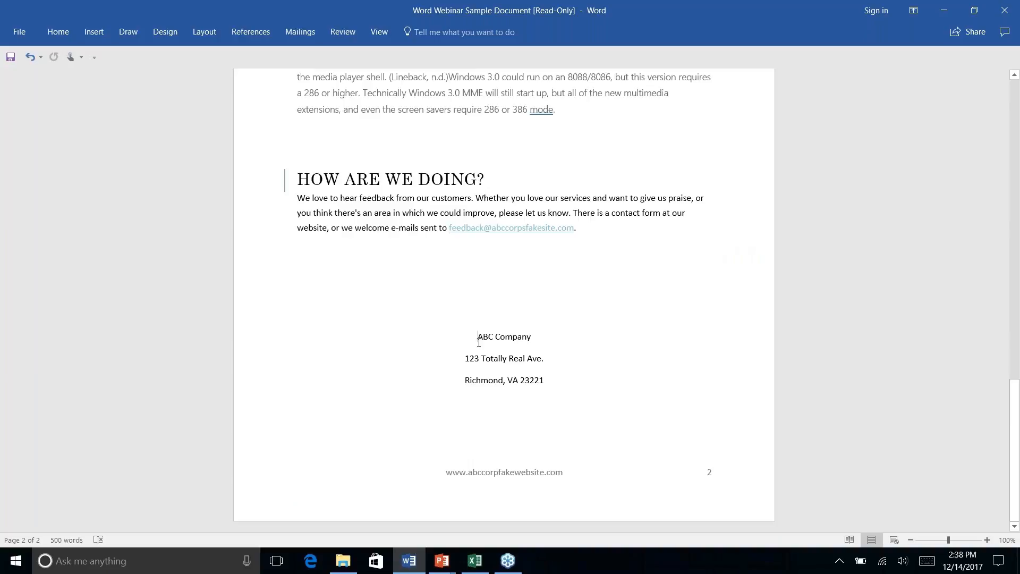
{"action": "left_click", "coordinate": [97, 33]}
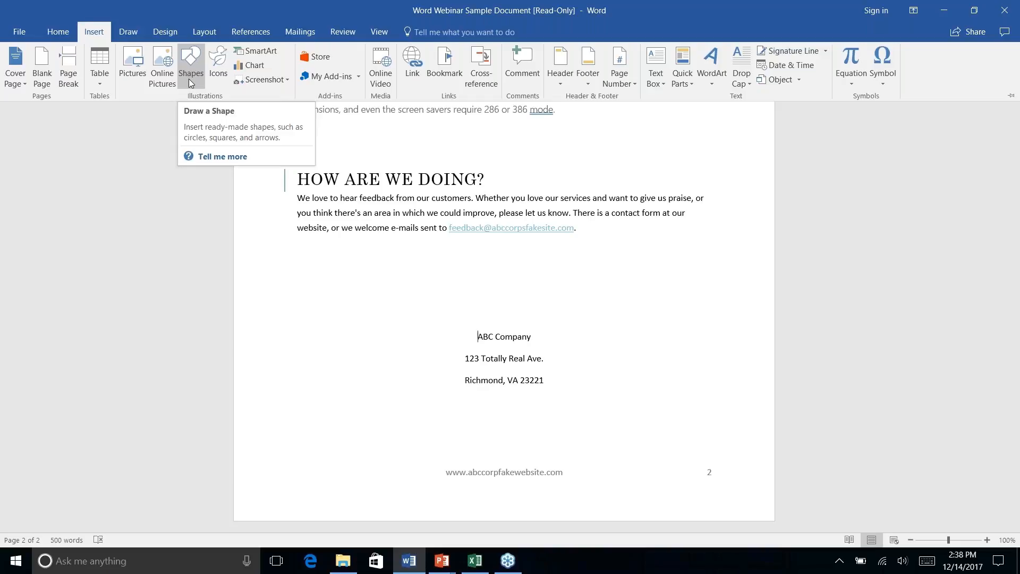
{"action": "left_click", "coordinate": [473, 337]}
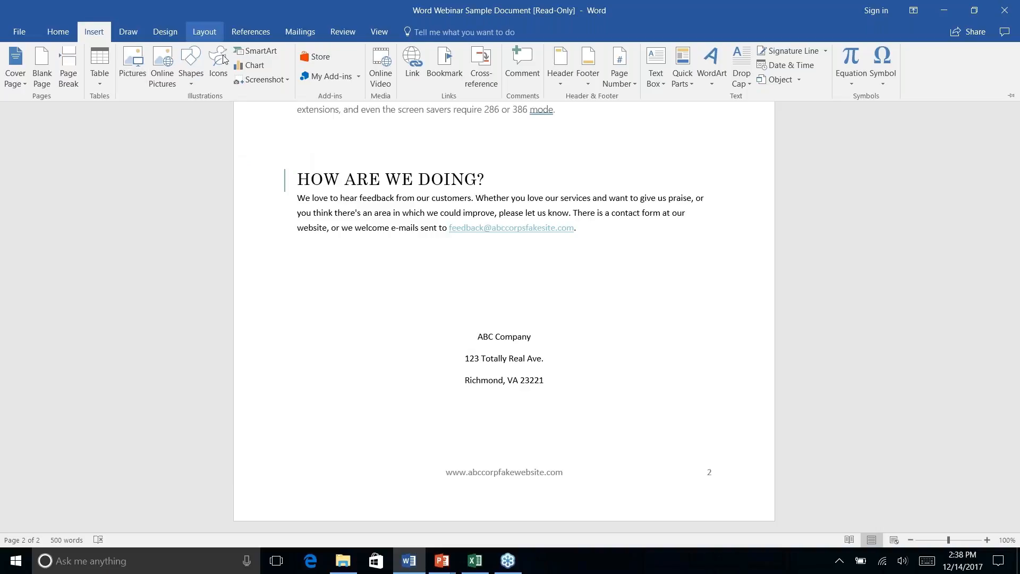
{"action": "right_click", "coordinate": [191, 84]}
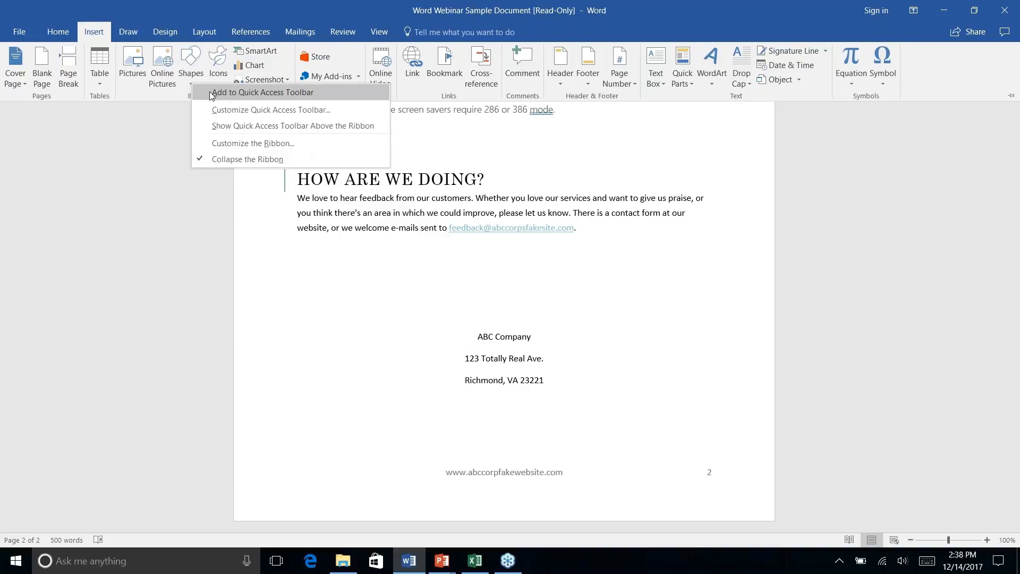
{"action": "left_click", "coordinate": [190, 60]}
{"action": "left_click", "coordinate": [189, 60]}
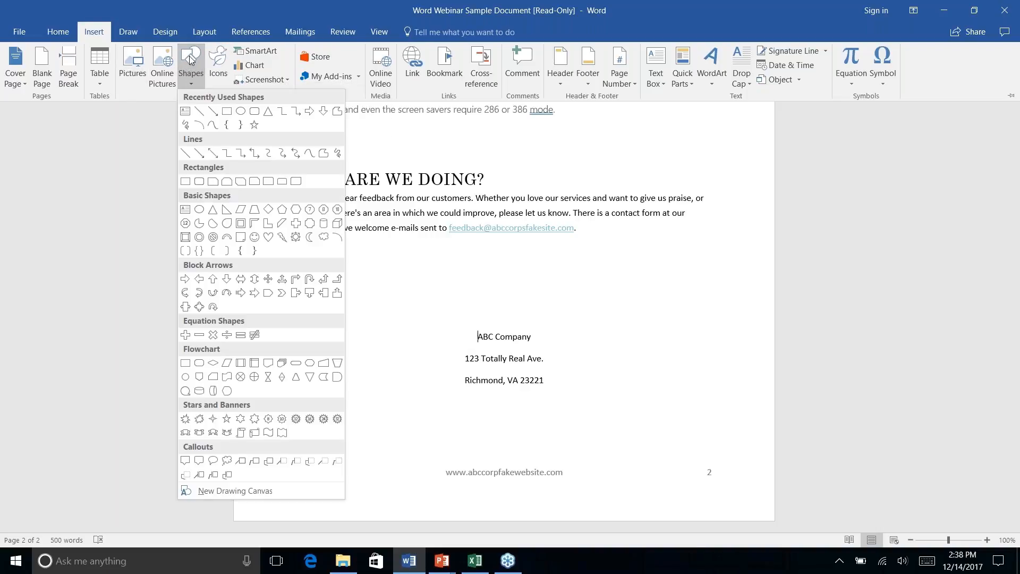
{"action": "left_click", "coordinate": [256, 112]}
{"action": "key", "text": "Escape"}
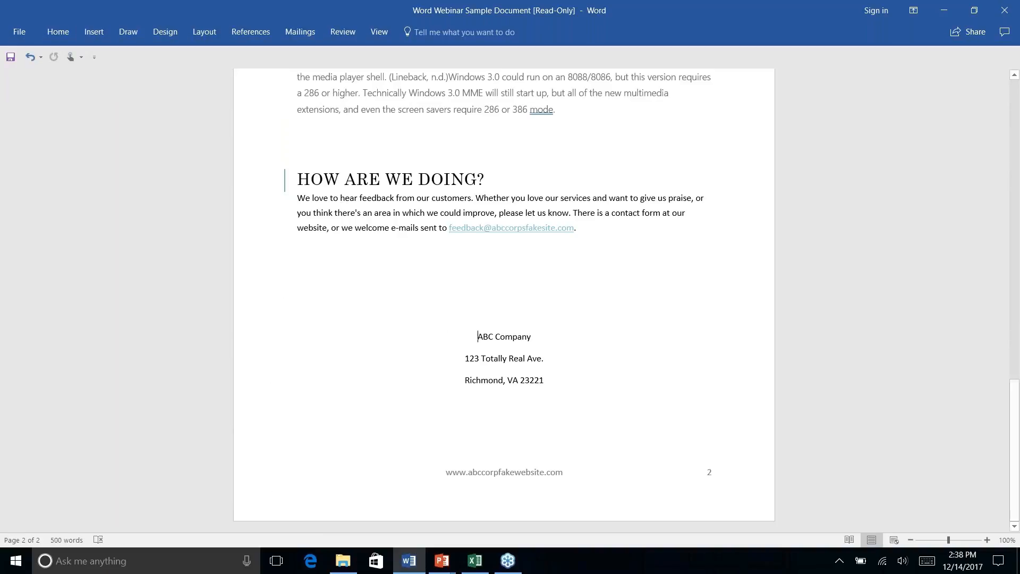
Draw a rounded rectangle about 1.77" wide and 1.37" high over the company address block on page 2
{"action": "left_click", "coordinate": [119, 33]}
{"action": "left_click", "coordinate": [85, 39]}
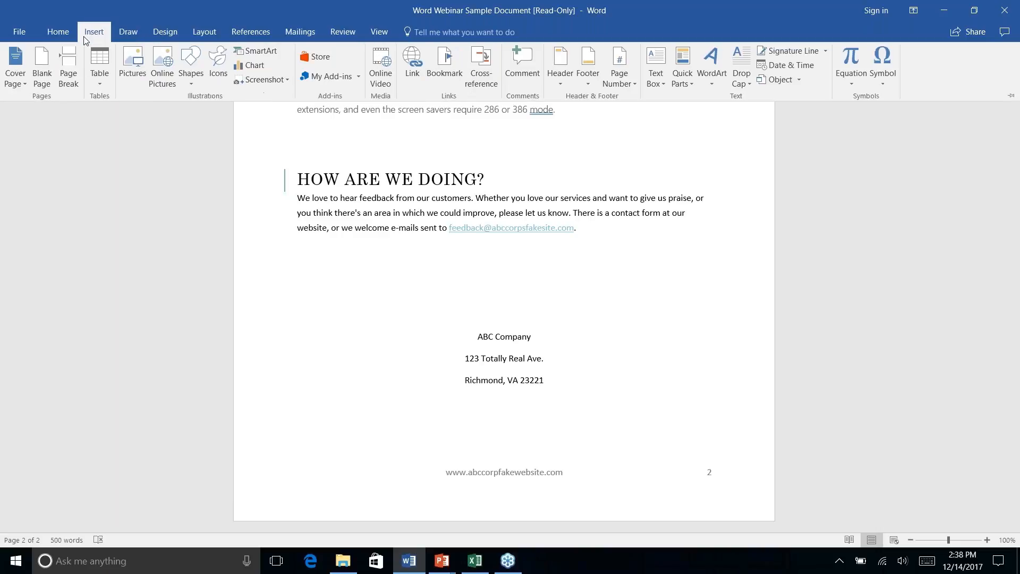
{"action": "left_click", "coordinate": [191, 65]}
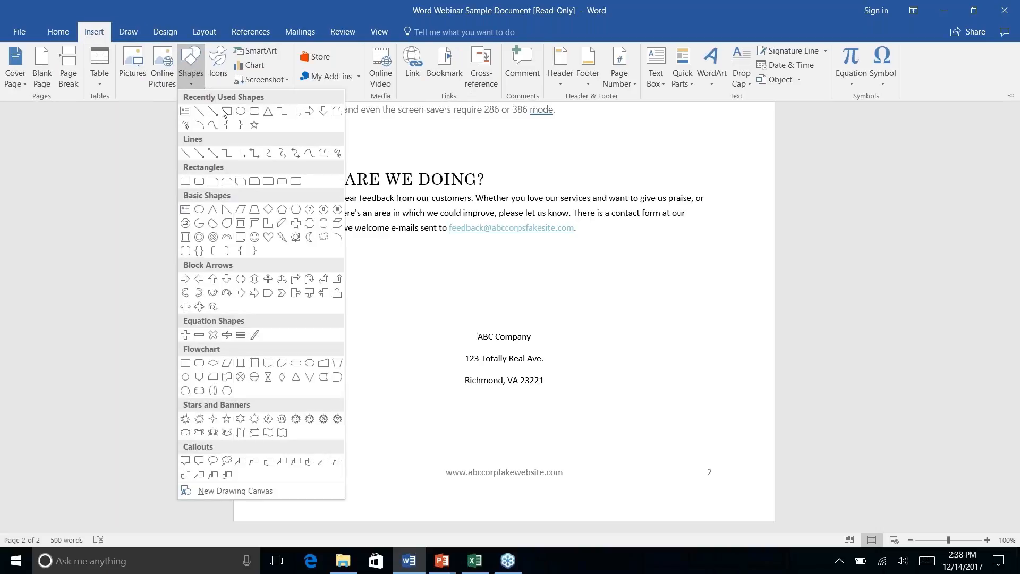
{"action": "left_click", "coordinate": [255, 112]}
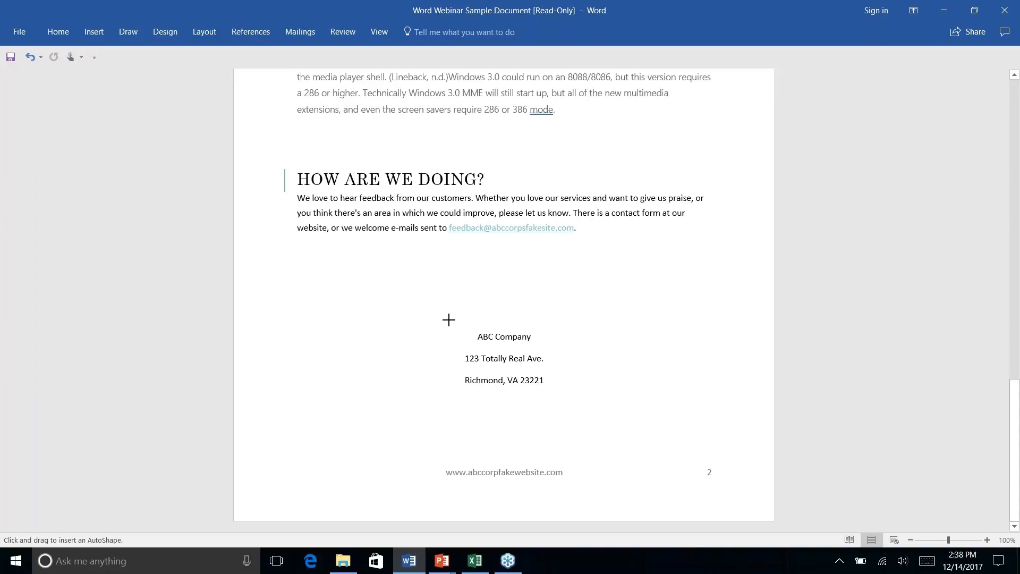
{"action": "left_click_drag", "start_coordinate": [446, 316], "coordinate": [561, 404]}
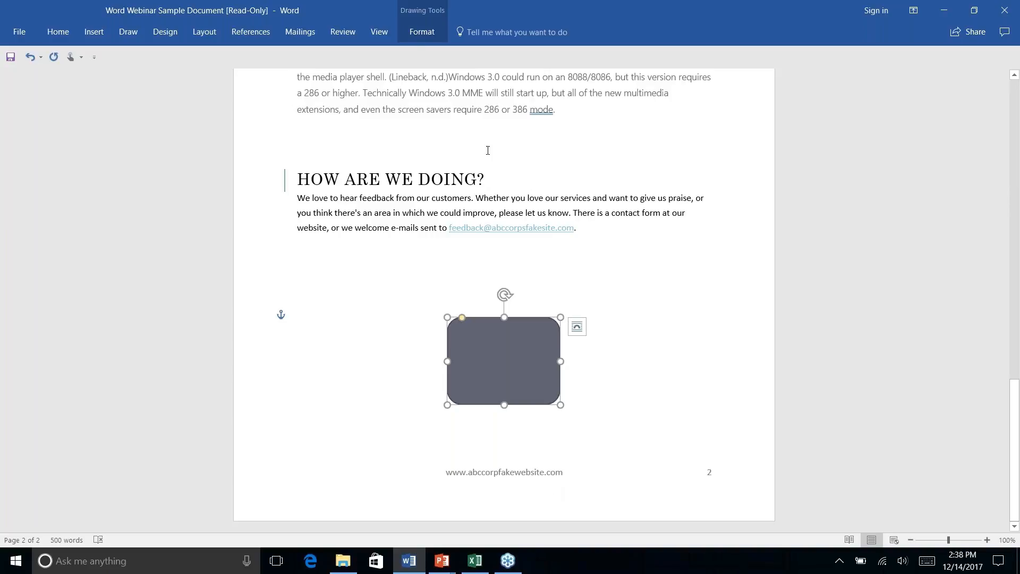
Send the rounded rectangle over the company address block behind the text and deselect it
{"action": "left_click", "coordinate": [423, 33]}
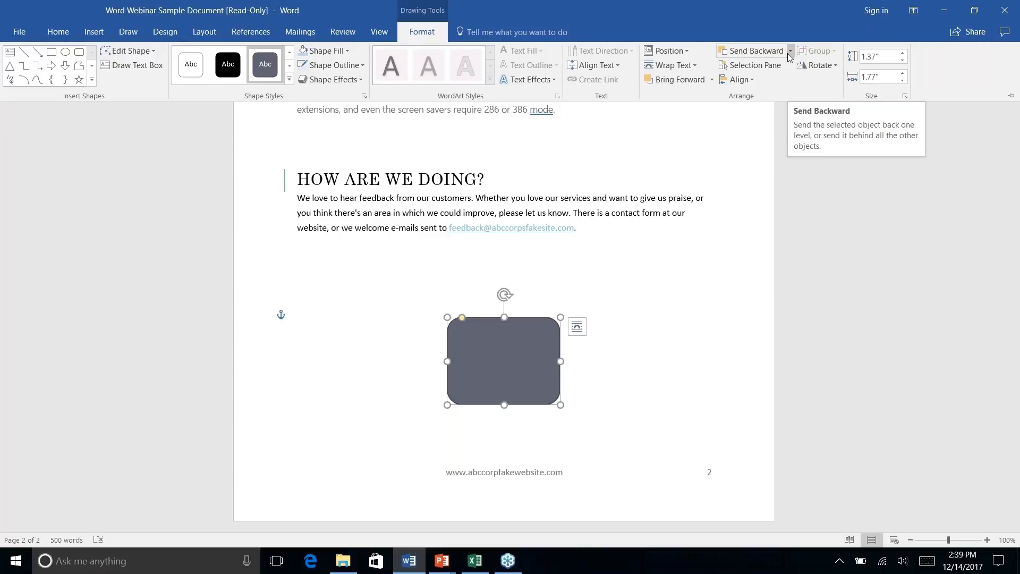
{"action": "left_click", "coordinate": [790, 51]}
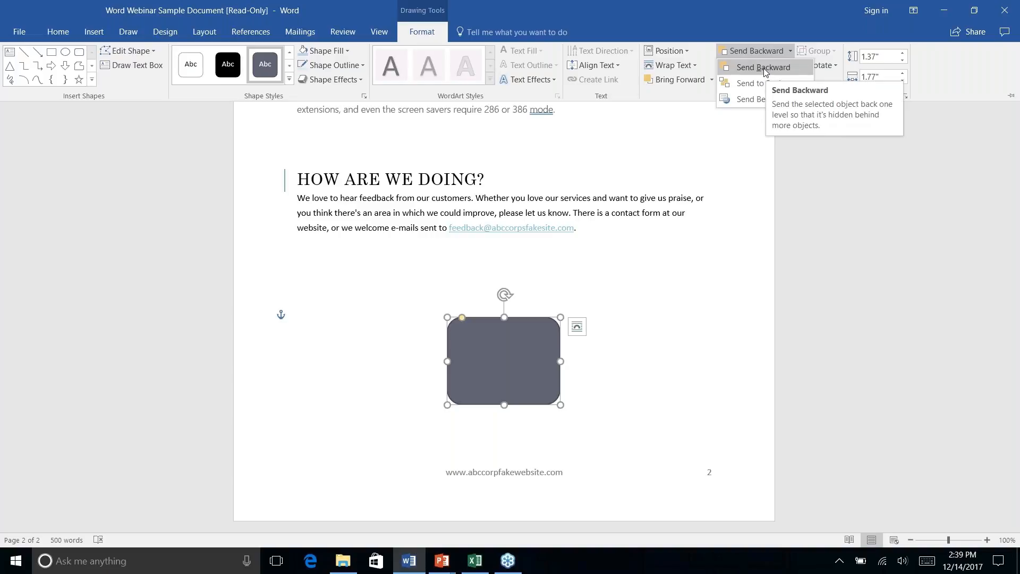
{"action": "right_click", "coordinate": [764, 102]}
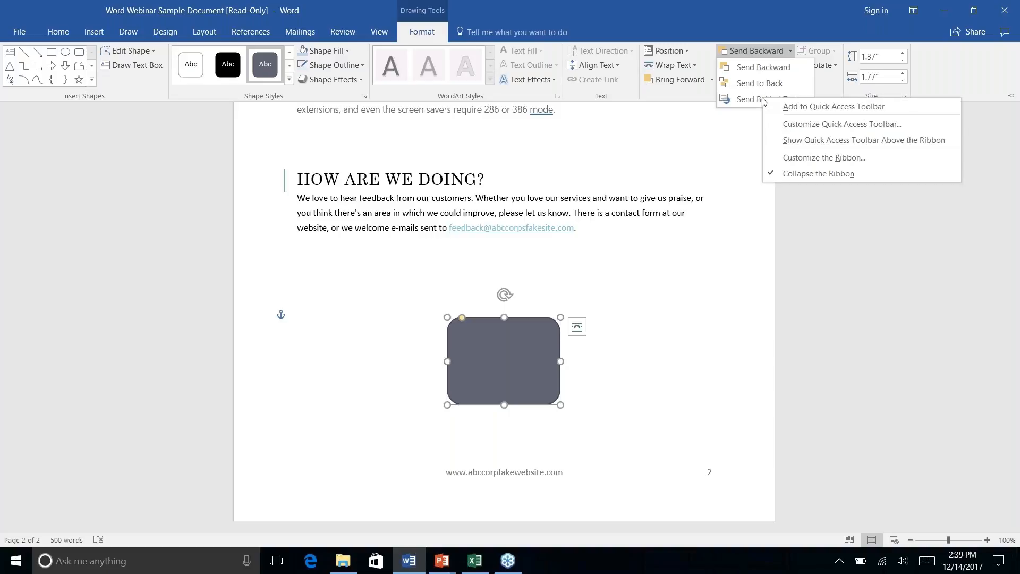
{"action": "left_click", "coordinate": [756, 101]}
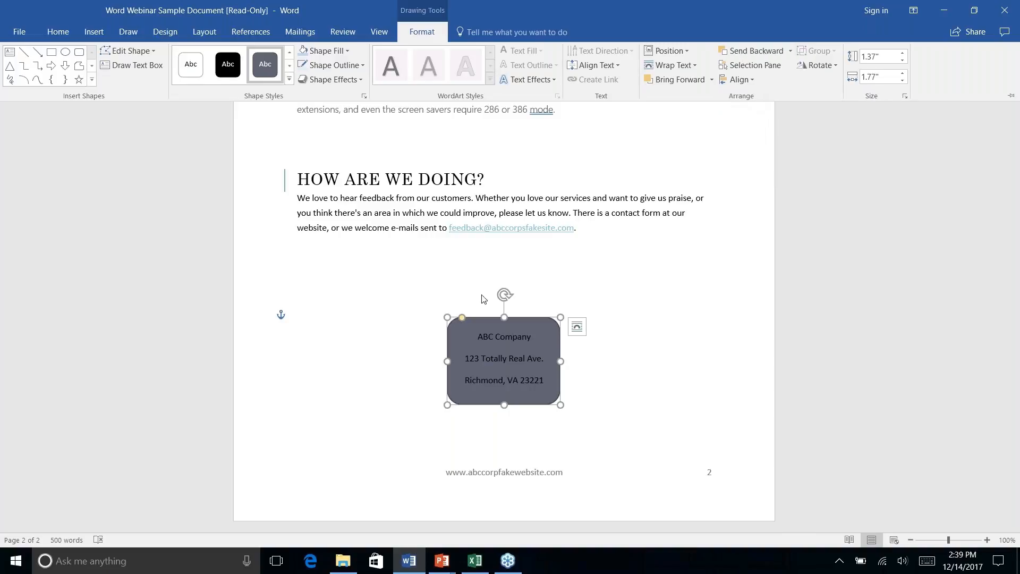
{"action": "right_click", "coordinate": [607, 375]}
{"action": "key", "text": "Escape"}
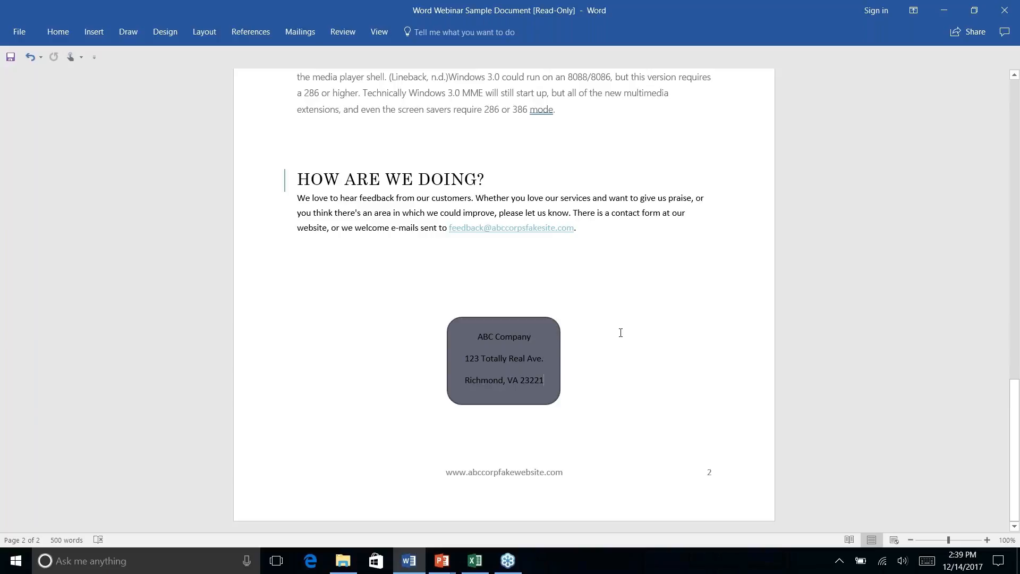
Apply the light teal theme style with dark text, from the fourth row of shape styles, to the address block's rounded rectangle
{"action": "left_click", "coordinate": [547, 344]}
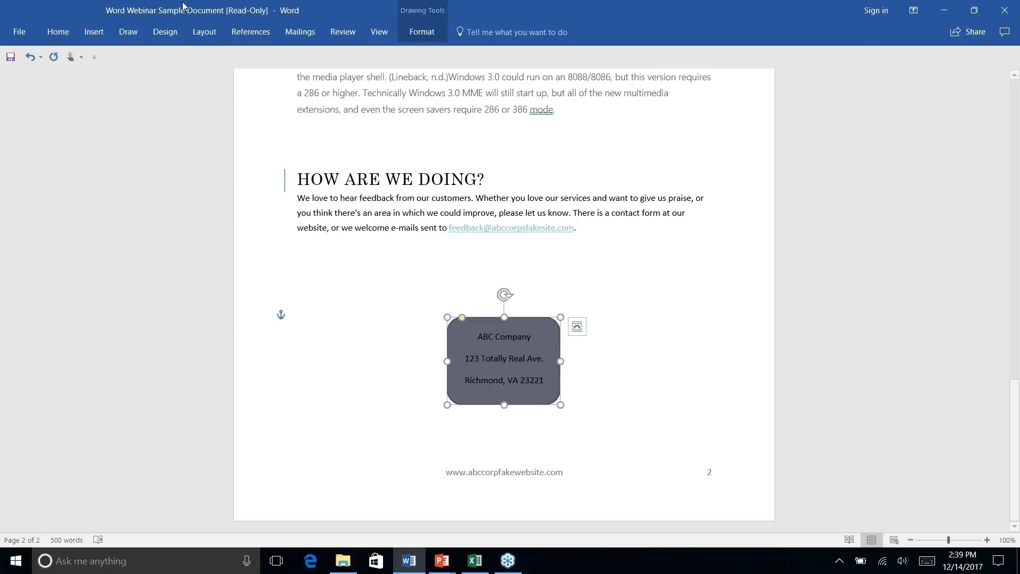
{"action": "left_click", "coordinate": [94, 31]}
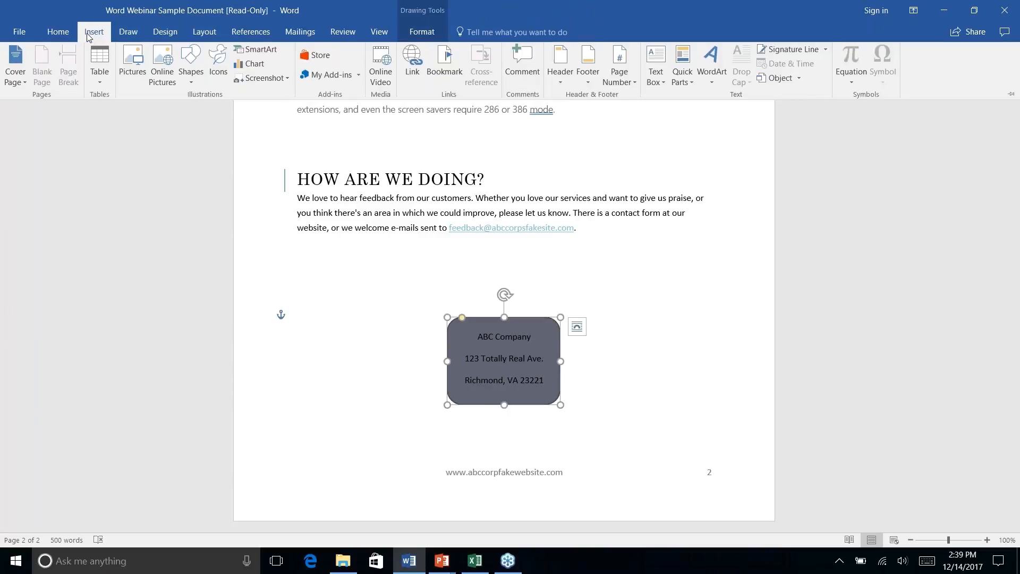
{"action": "left_click", "coordinate": [57, 33]}
{"action": "left_click", "coordinate": [423, 35]}
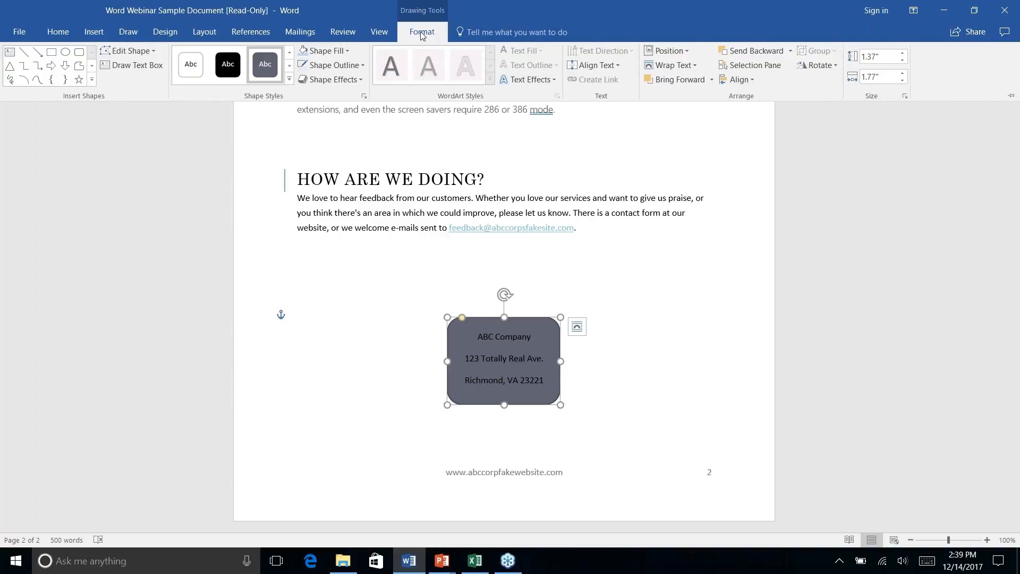
{"action": "left_click", "coordinate": [289, 79]}
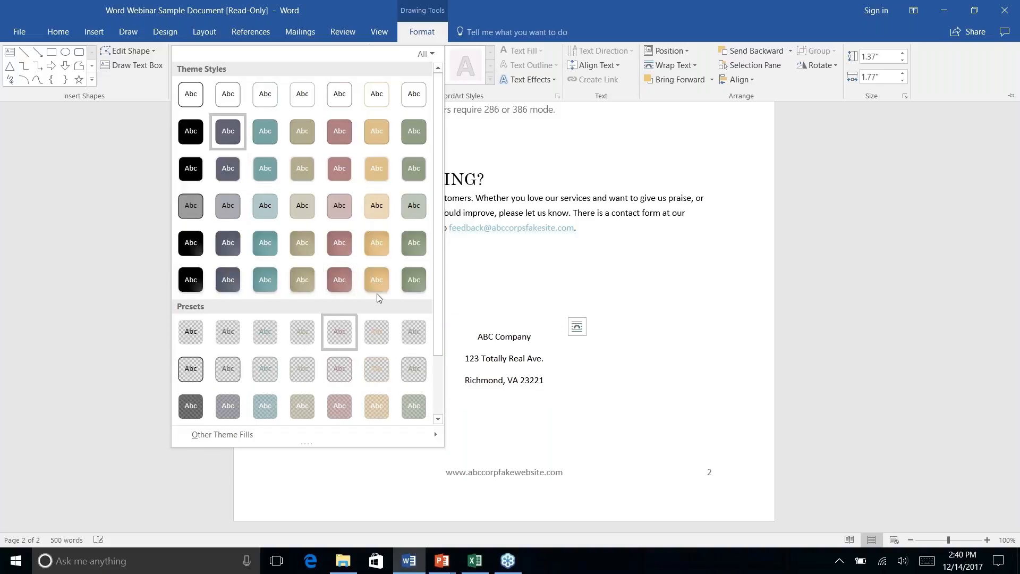
{"action": "scroll", "coordinate": [380, 295], "scroll_direction": "down", "scroll_amount": 2}
{"action": "scroll", "coordinate": [381, 296], "scroll_direction": "up", "scroll_amount": 2}
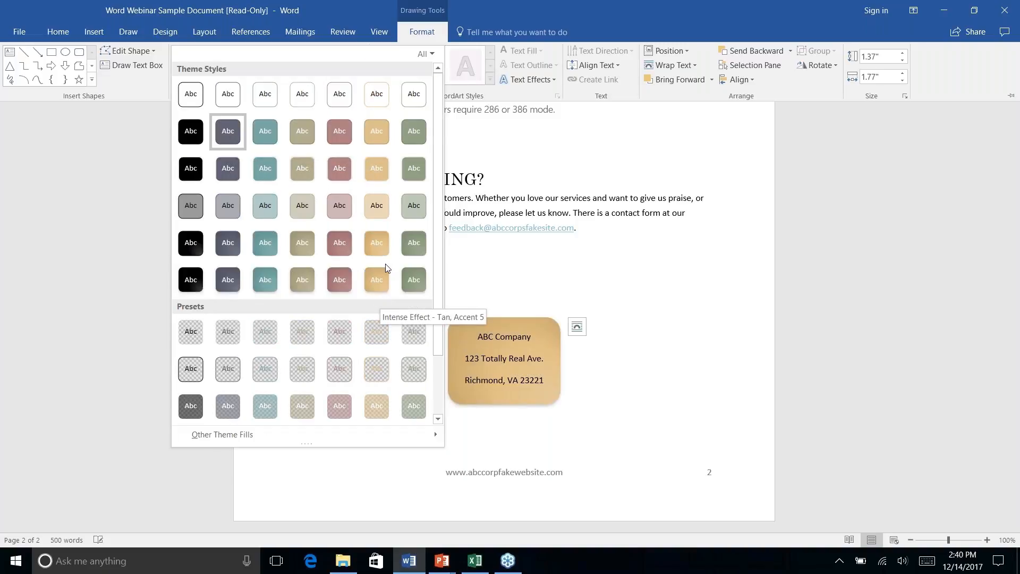
{"action": "right_click", "coordinate": [266, 210]}
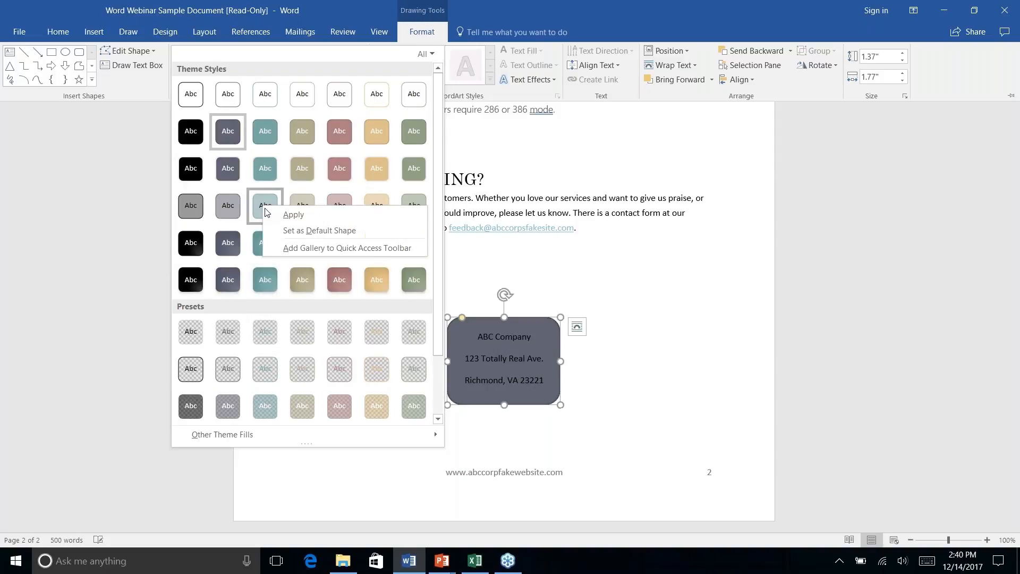
{"action": "left_click", "coordinate": [261, 203]}
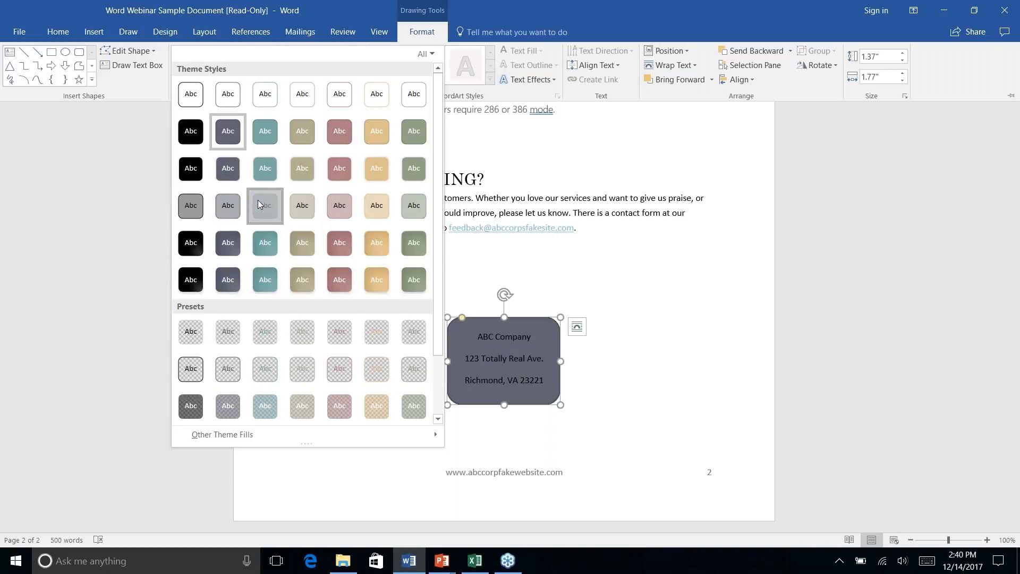
{"action": "left_click", "coordinate": [261, 202]}
{"action": "right_click", "coordinate": [601, 389]}
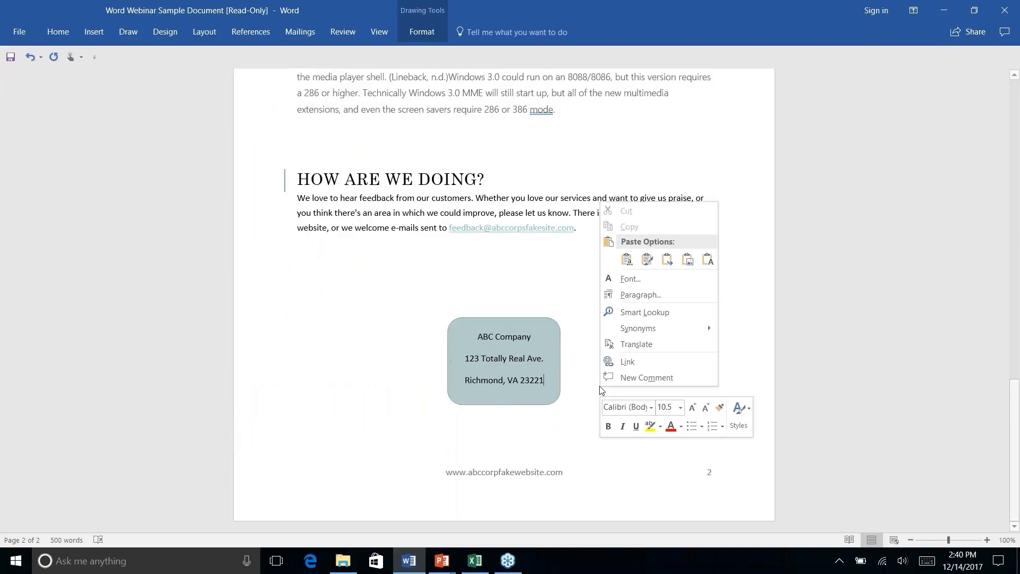
{"action": "left_click", "coordinate": [596, 381]}
Give the address block's rounded rectangle an outline in the darkest teal theme color with a weight of 2¼ pt
{"action": "left_click", "coordinate": [540, 330]}
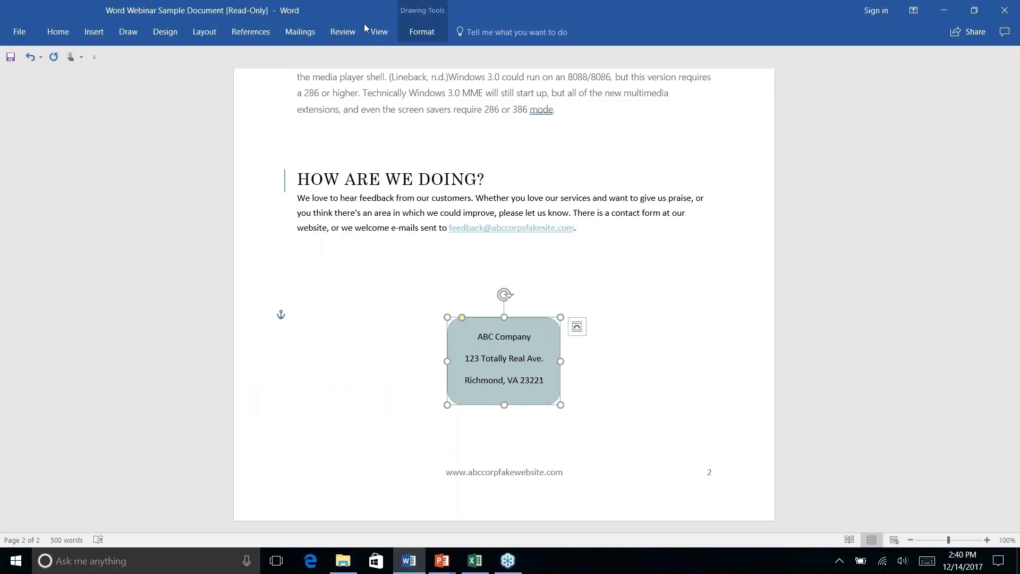
{"action": "left_click", "coordinate": [406, 33]}
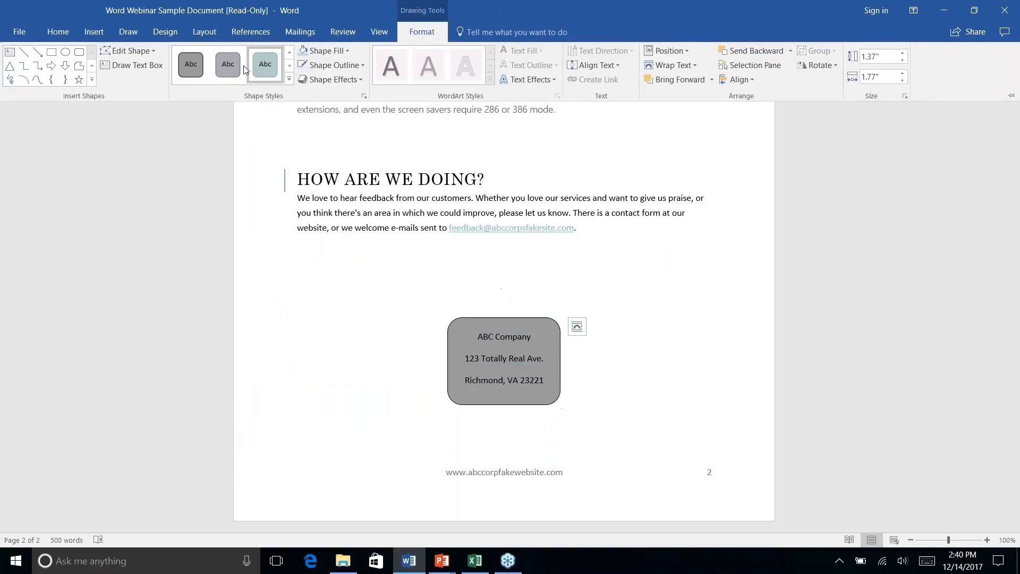
{"action": "left_click", "coordinate": [340, 65]}
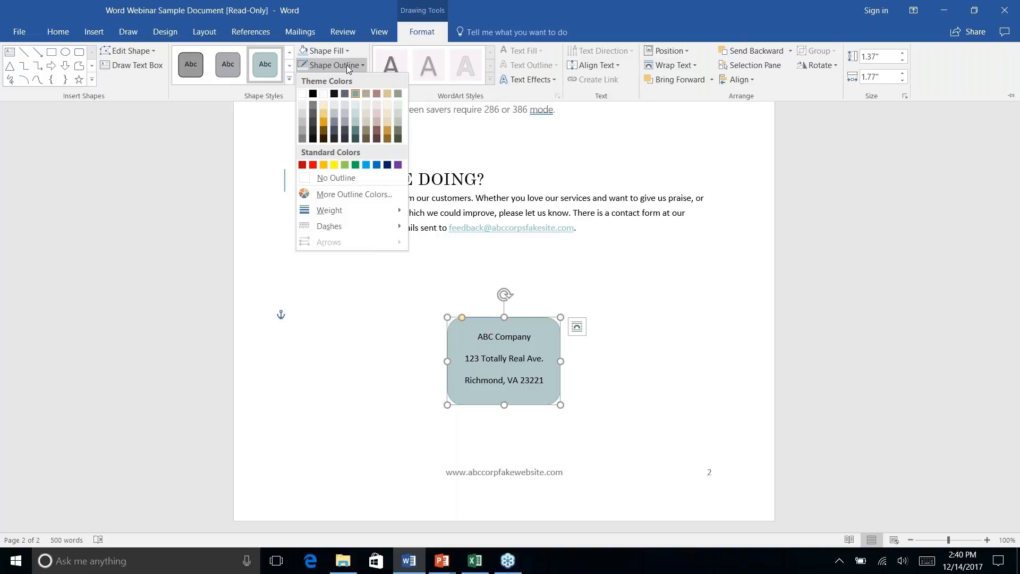
{"action": "left_click", "coordinate": [355, 140]}
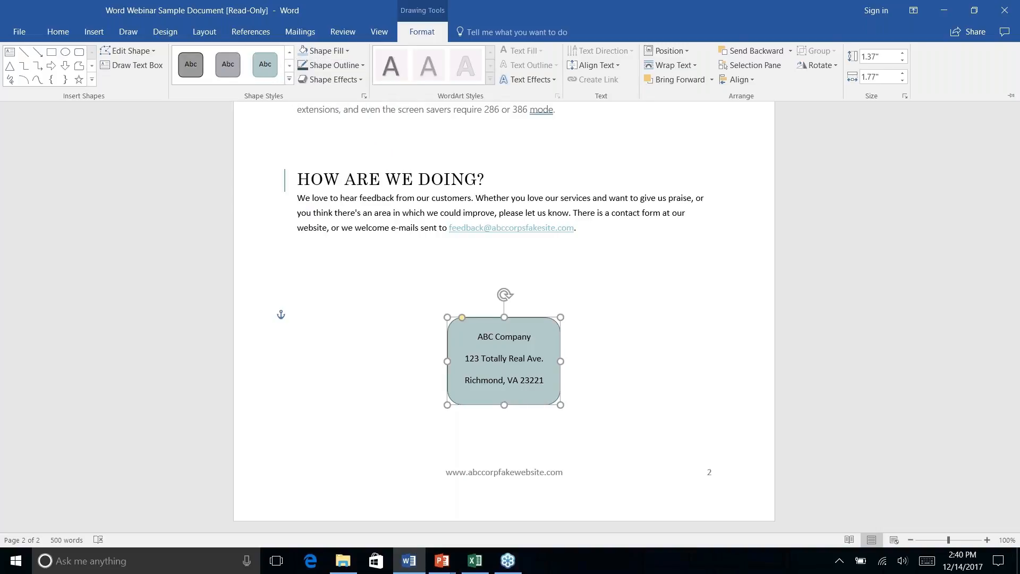
{"action": "left_click", "coordinate": [363, 66]}
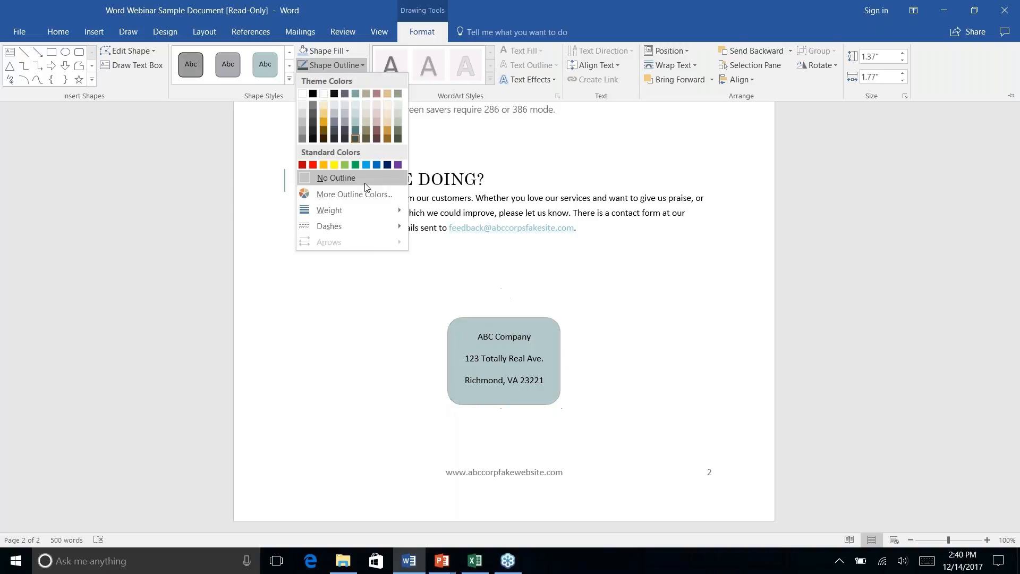
{"action": "mouse_move", "coordinate": [367, 219]}
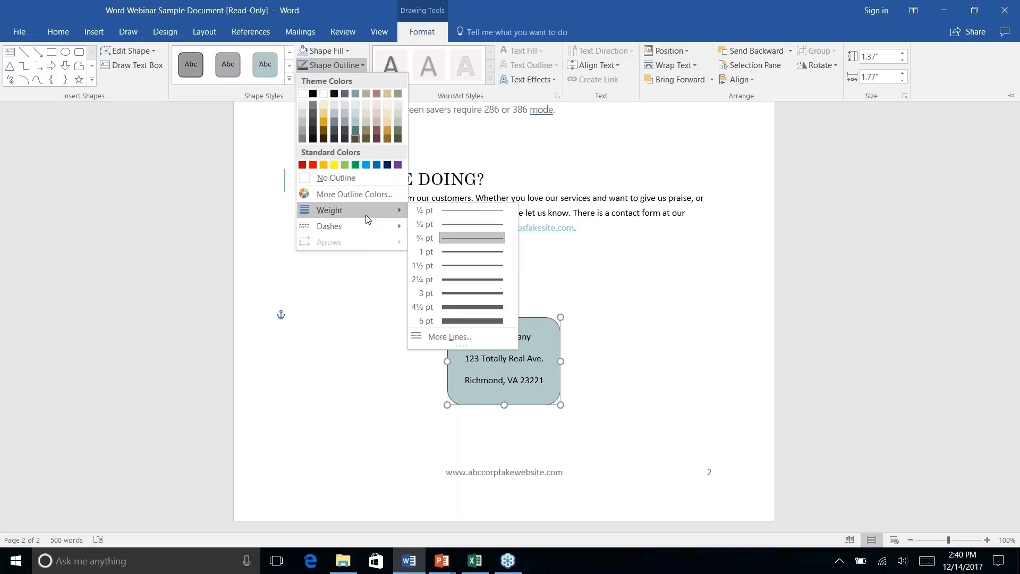
{"action": "left_click", "coordinate": [456, 280]}
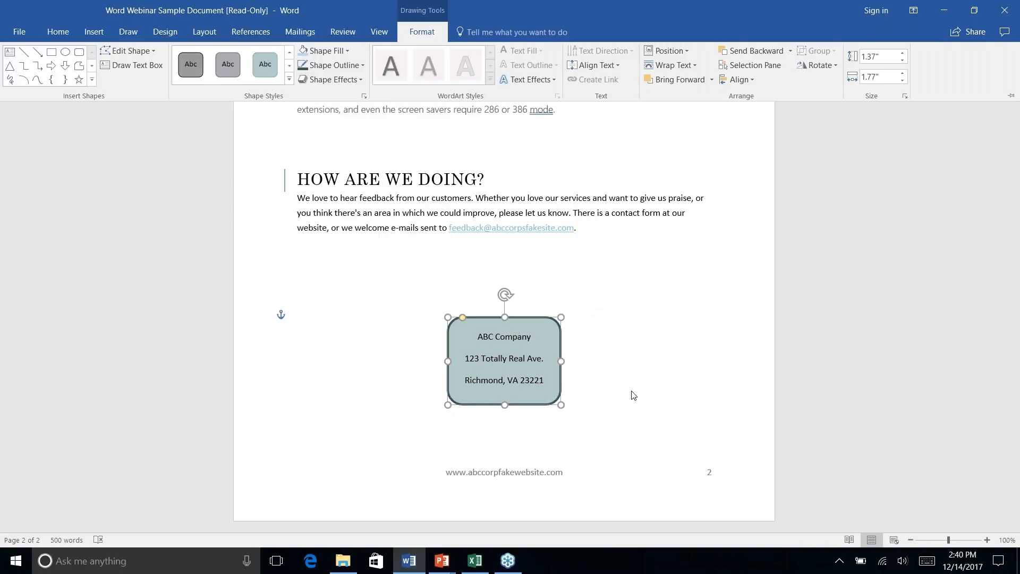
{"action": "left_click", "coordinate": [632, 394]}
{"action": "left_click", "coordinate": [632, 394]}
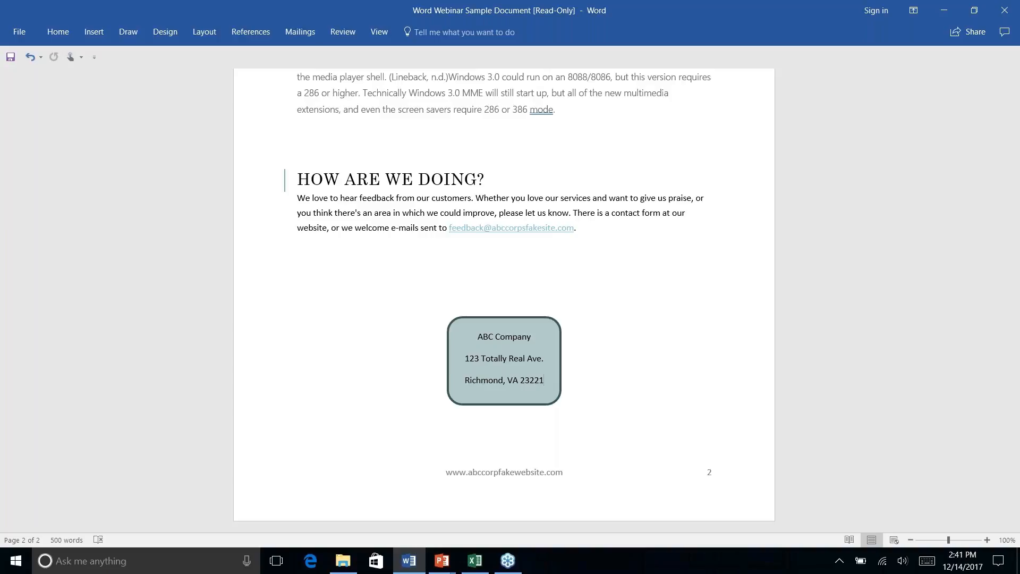
Draw a second rounded rectangle, about 3.14" wide and 0.42" high, over the History Lesson heading
{"action": "scroll", "coordinate": [504, 266], "scroll_direction": "up", "scroll_amount": 3}
{"action": "scroll", "coordinate": [504, 301], "scroll_direction": "up", "scroll_amount": 15}
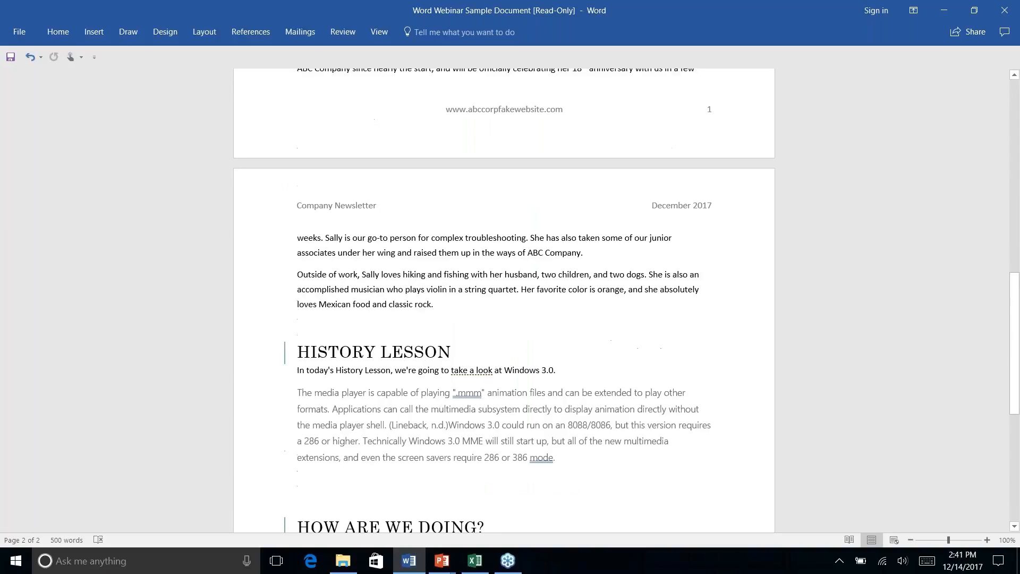
{"action": "scroll", "coordinate": [504, 300], "scroll_direction": "down", "scroll_amount": 8}
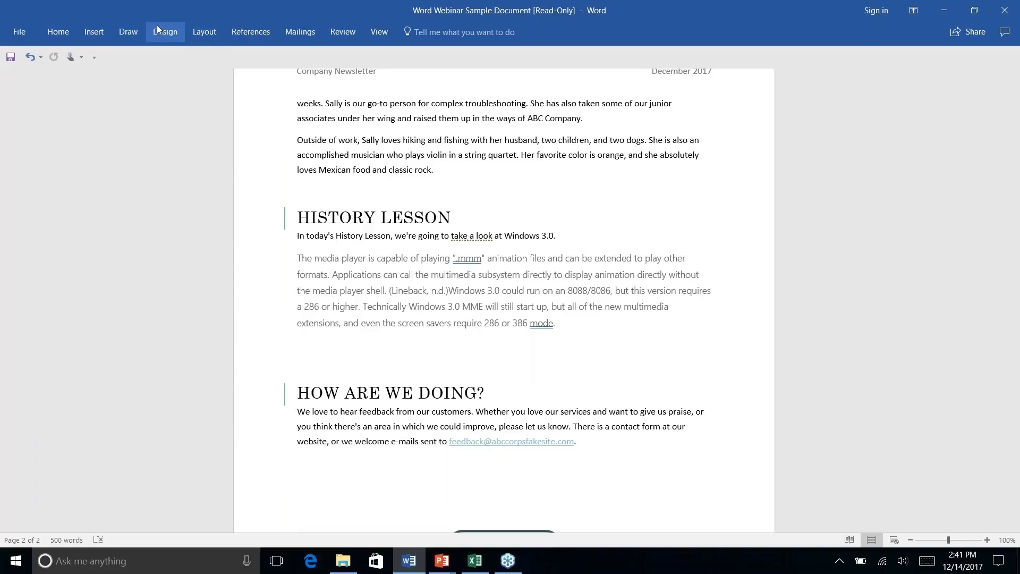
{"action": "left_click", "coordinate": [96, 32]}
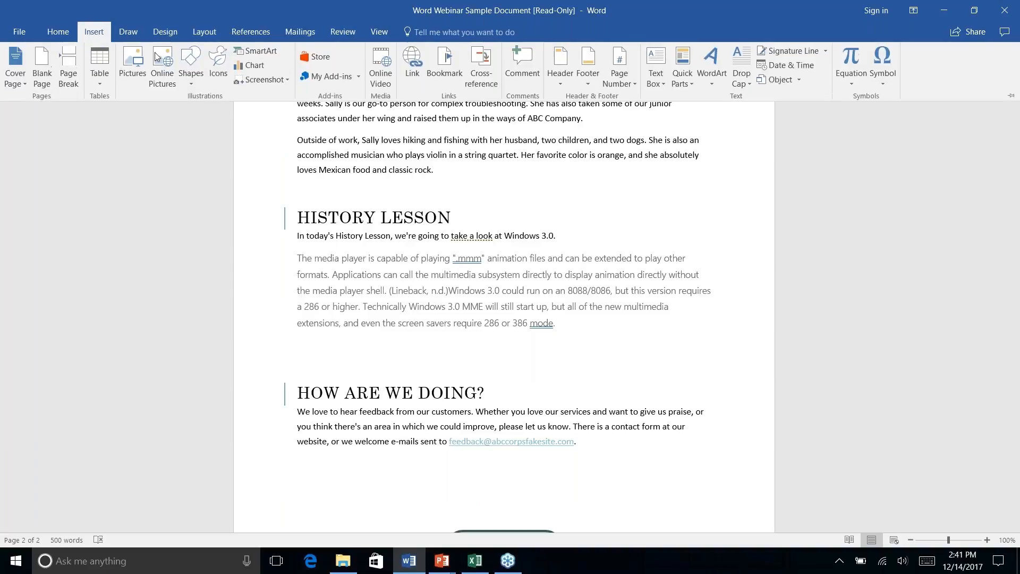
{"action": "left_click", "coordinate": [189, 84]}
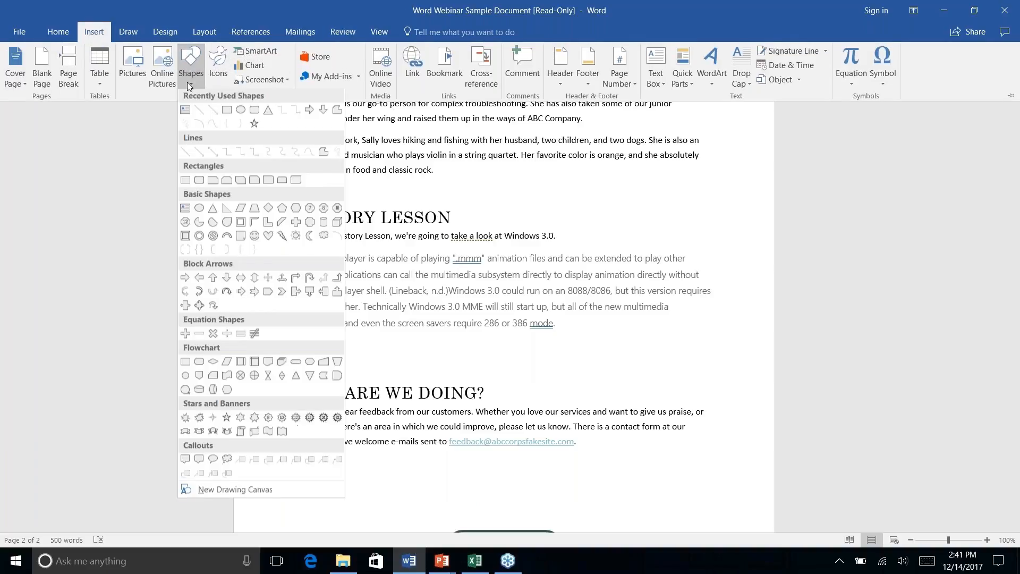
{"action": "left_click", "coordinate": [255, 112]}
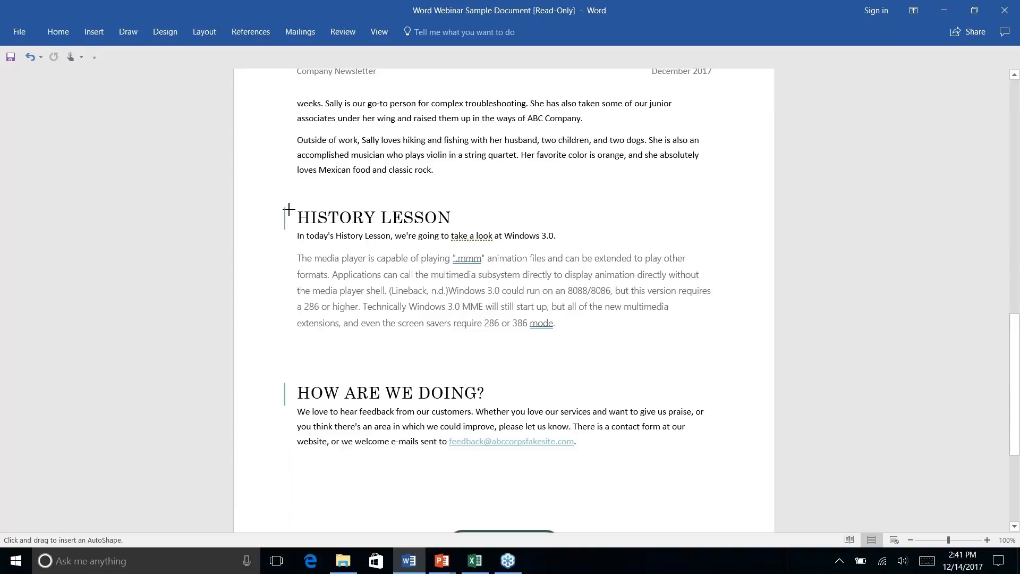
{"action": "mouse_move", "coordinate": [290, 203]}
{"action": "left_mouse_down"}
{"action": "mouse_move", "coordinate": [515, 222]}
{"action": "mouse_move", "coordinate": [492, 230]}
{"action": "left_mouse_up"}
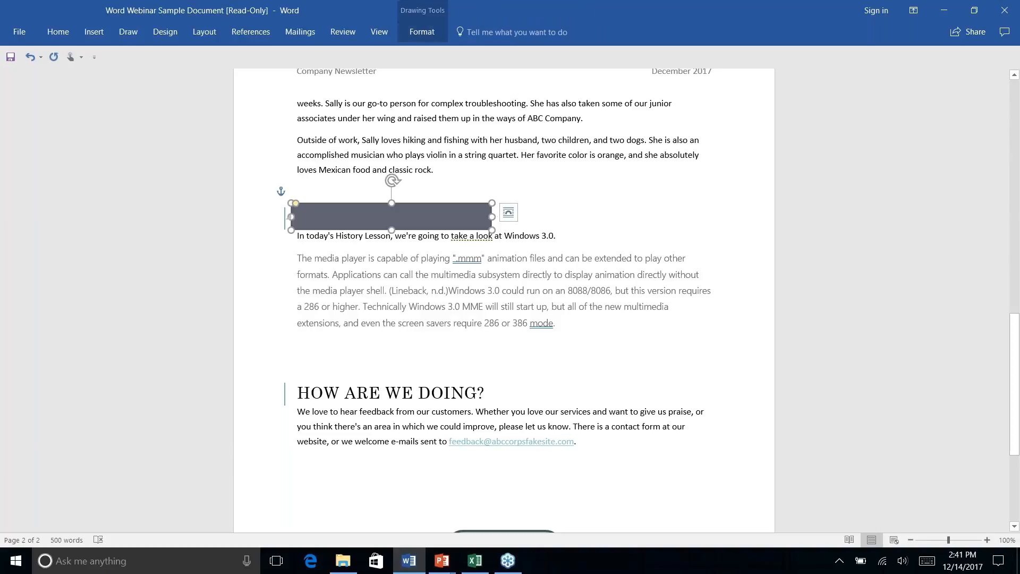
Send the rounded rectangle over the History Lesson heading behind the text, deselect it and return to the address block
{"action": "left_click", "coordinate": [422, 32]}
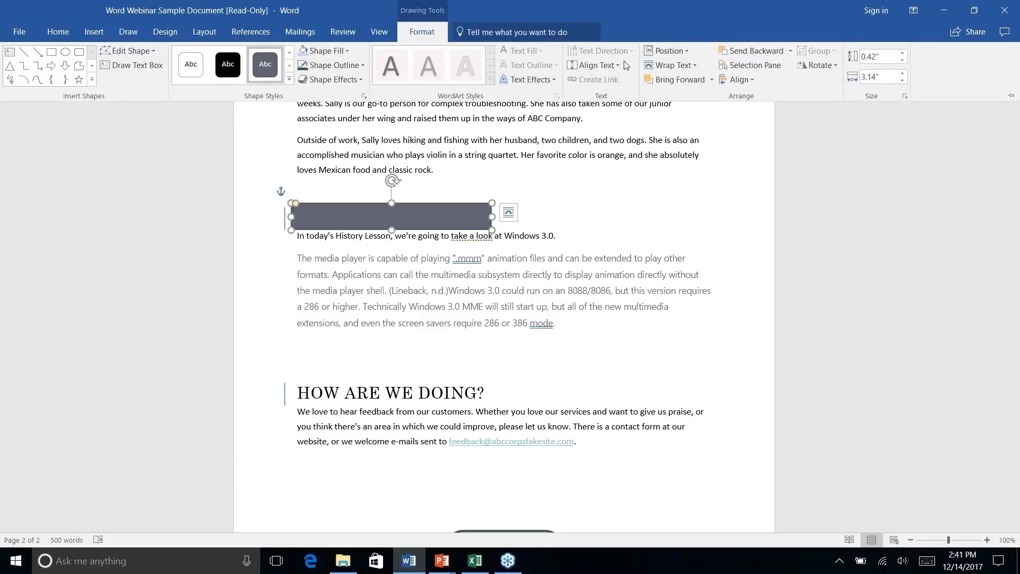
{"action": "left_click", "coordinate": [791, 51]}
{"action": "left_click", "coordinate": [766, 105]}
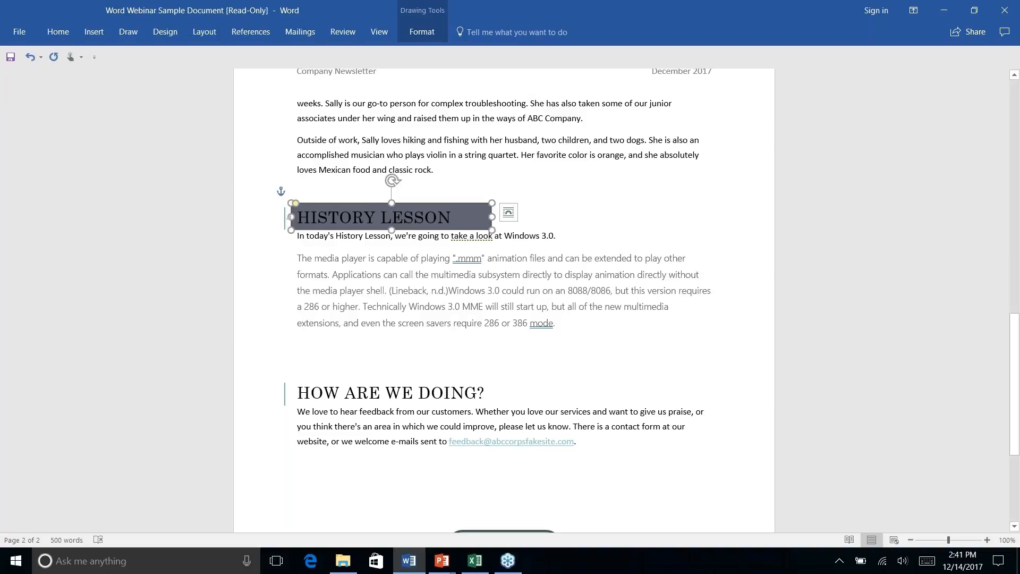
{"action": "left_click", "coordinate": [355, 236]}
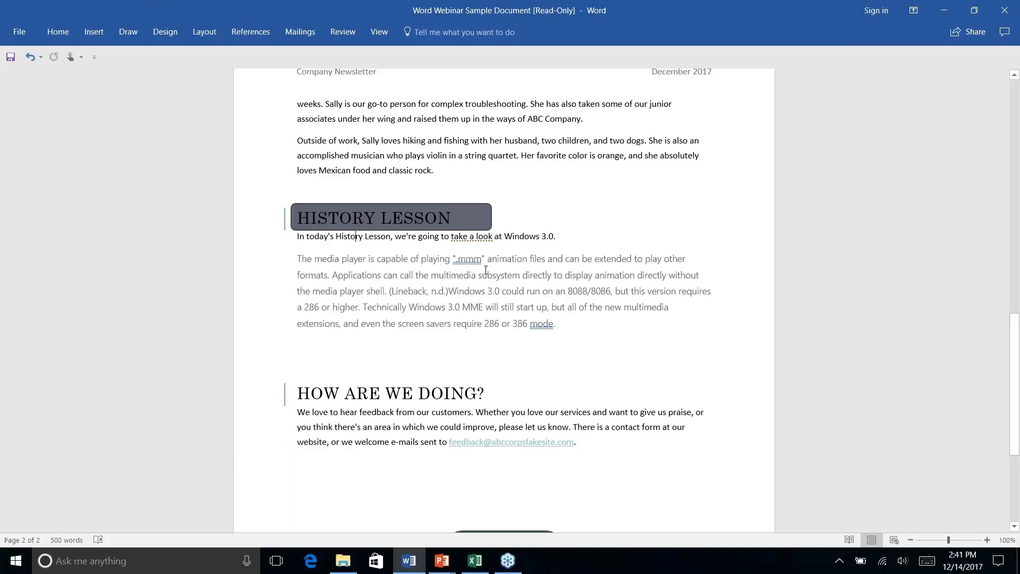
{"action": "scroll", "coordinate": [485, 270], "scroll_direction": "down", "scroll_amount": 5}
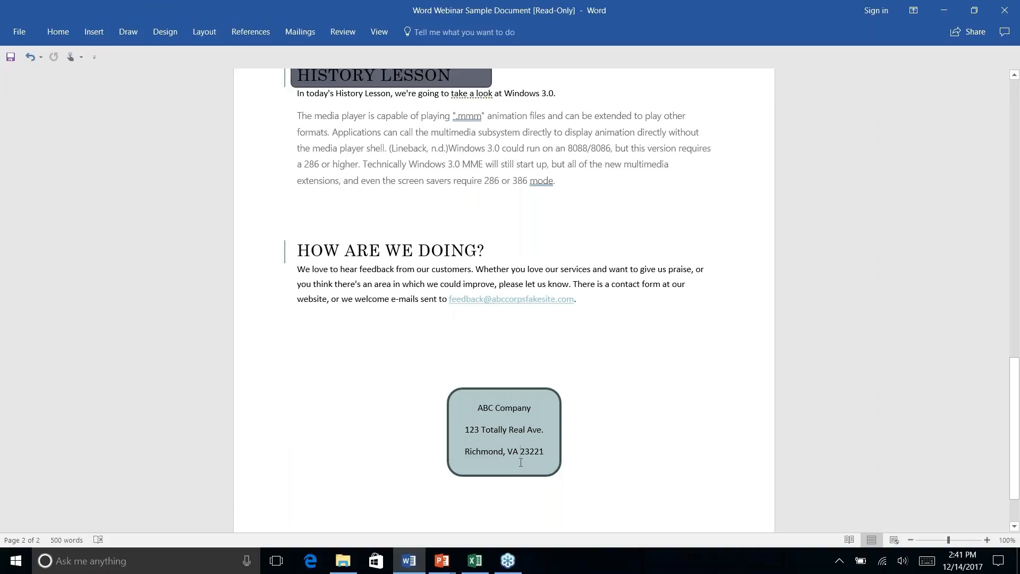
{"action": "left_click", "coordinate": [59, 33]}
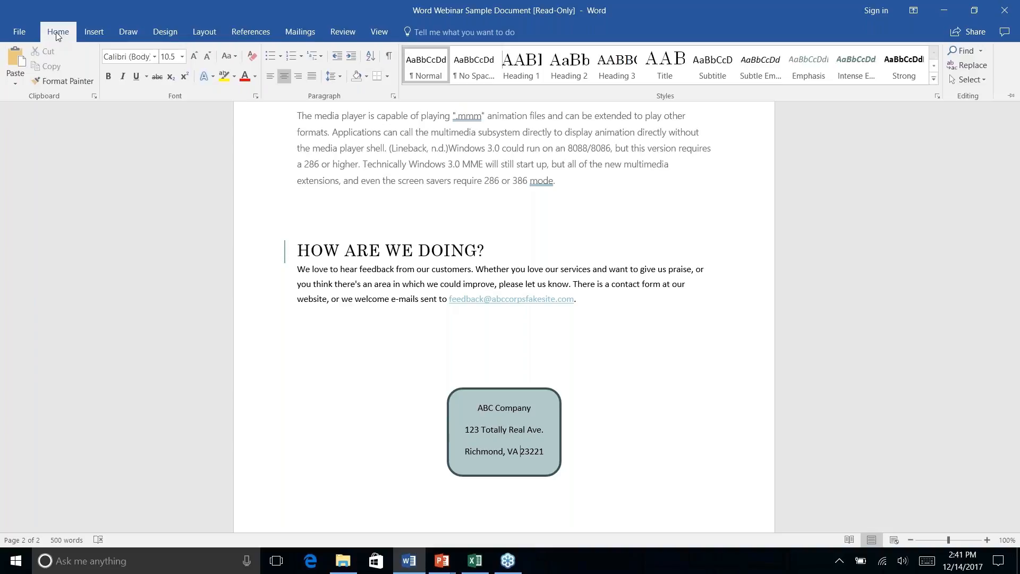
{"action": "left_click", "coordinate": [442, 440]}
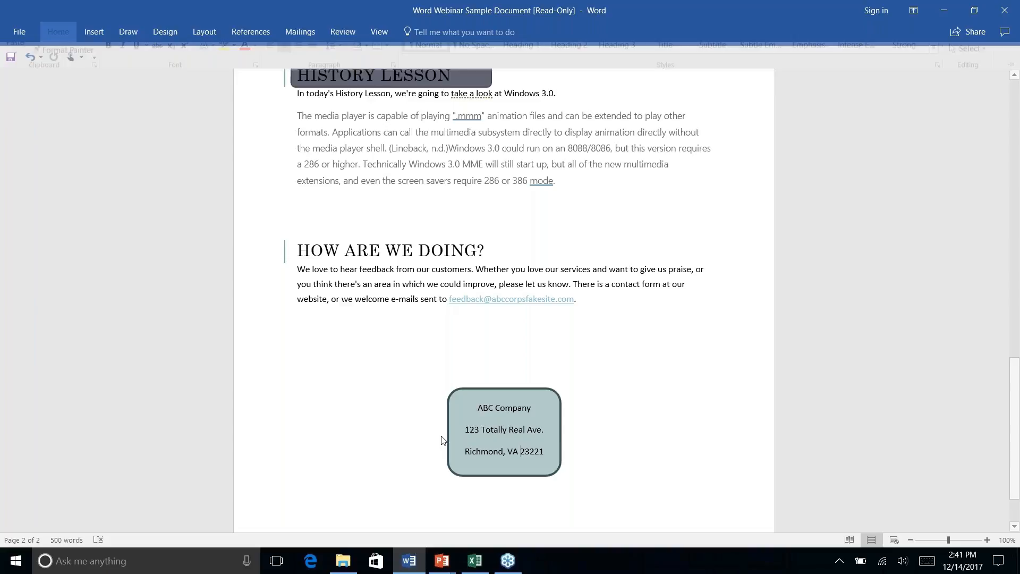
{"action": "left_click", "coordinate": [445, 401]}
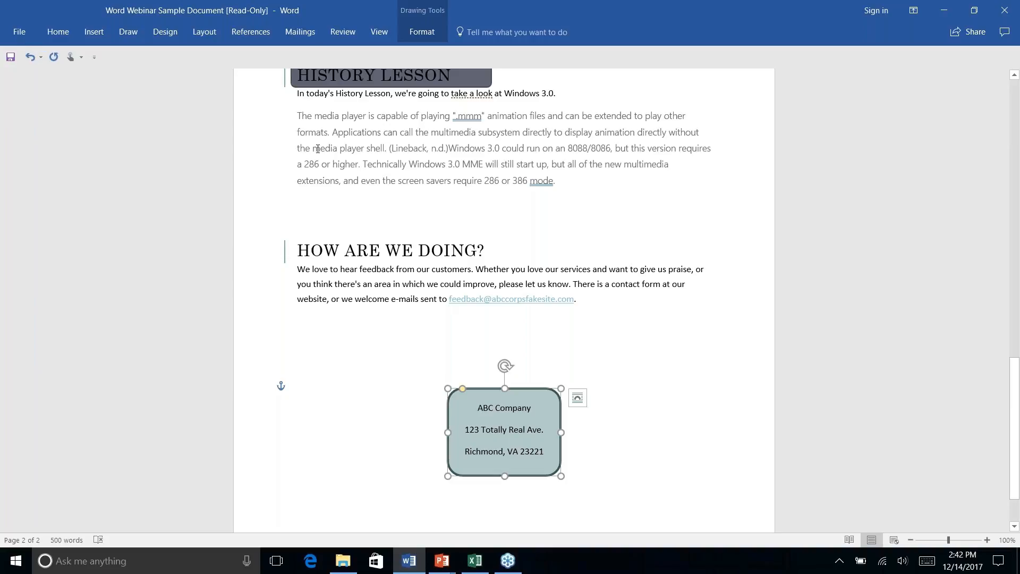
{"action": "left_click", "coordinate": [55, 40]}
{"action": "left_click", "coordinate": [60, 82]}
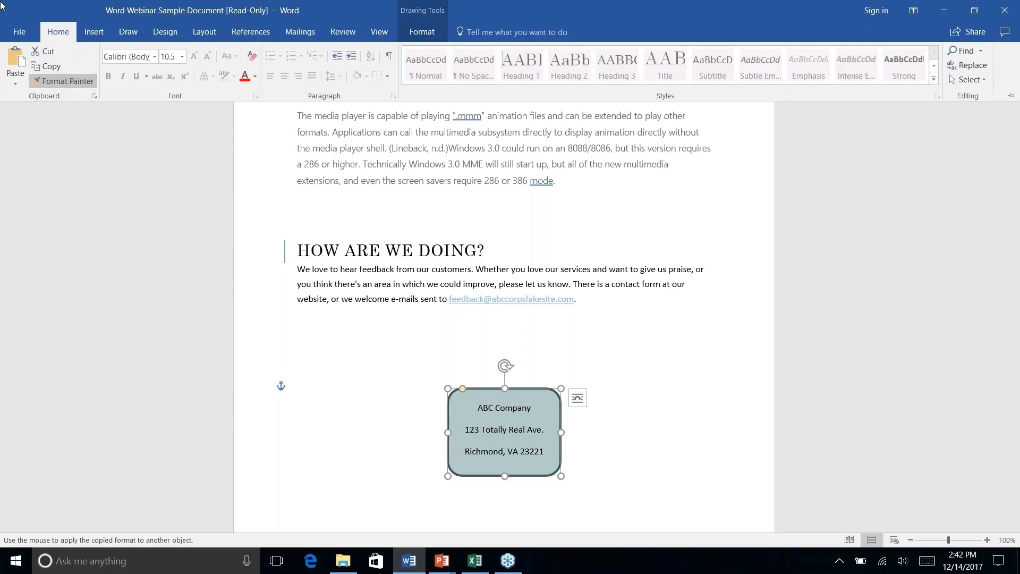
{"action": "left_click", "coordinate": [55, 82]}
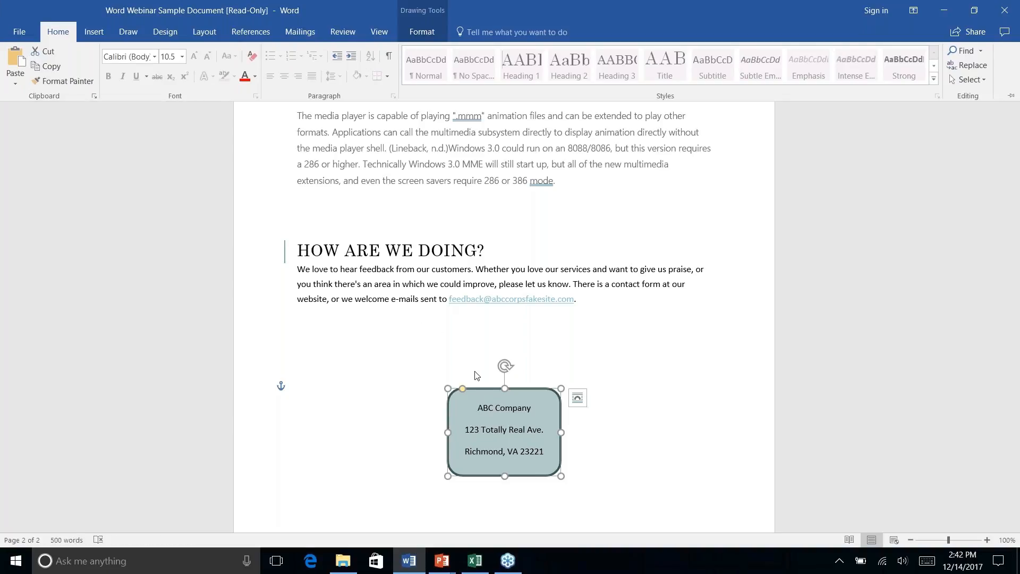
{"action": "left_click", "coordinate": [402, 352]}
{"action": "left_click", "coordinate": [412, 407]}
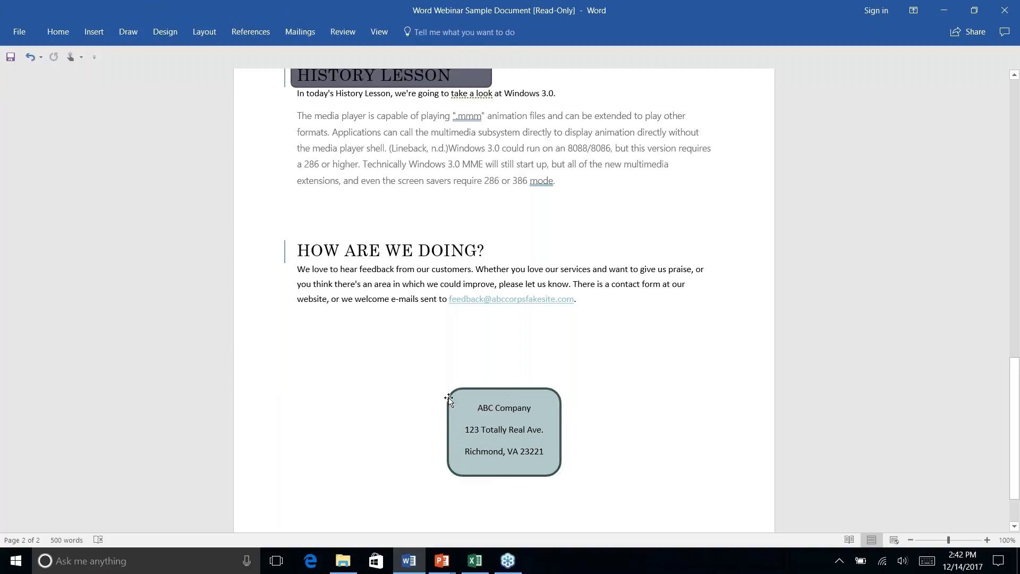
Copy the address block shape's formatting with Format Painter onto the rounded rectangle behind the History Lesson heading, then deselect it
{"action": "left_click", "coordinate": [449, 399]}
{"action": "left_click", "coordinate": [71, 32]}
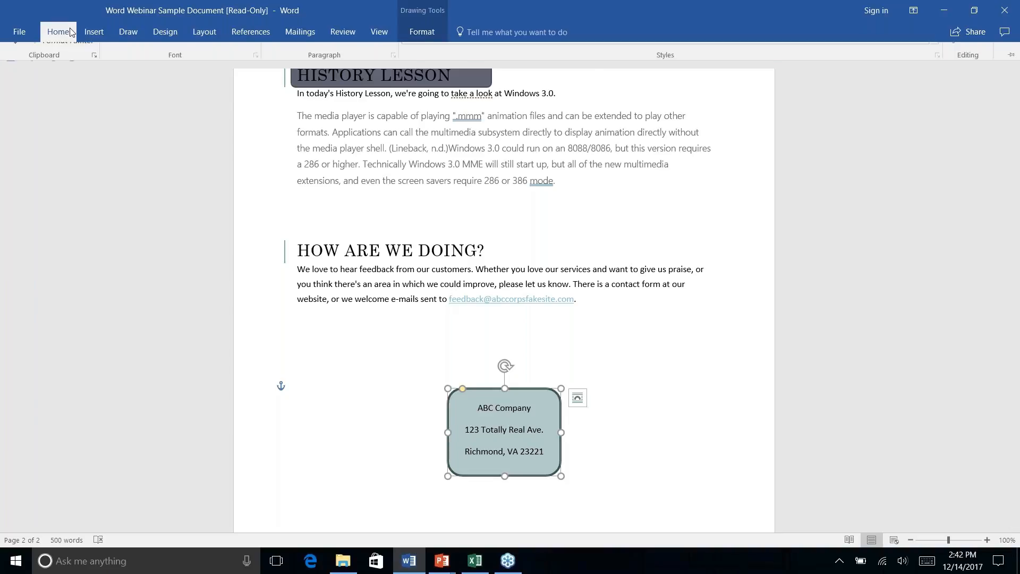
{"action": "left_click", "coordinate": [60, 80]}
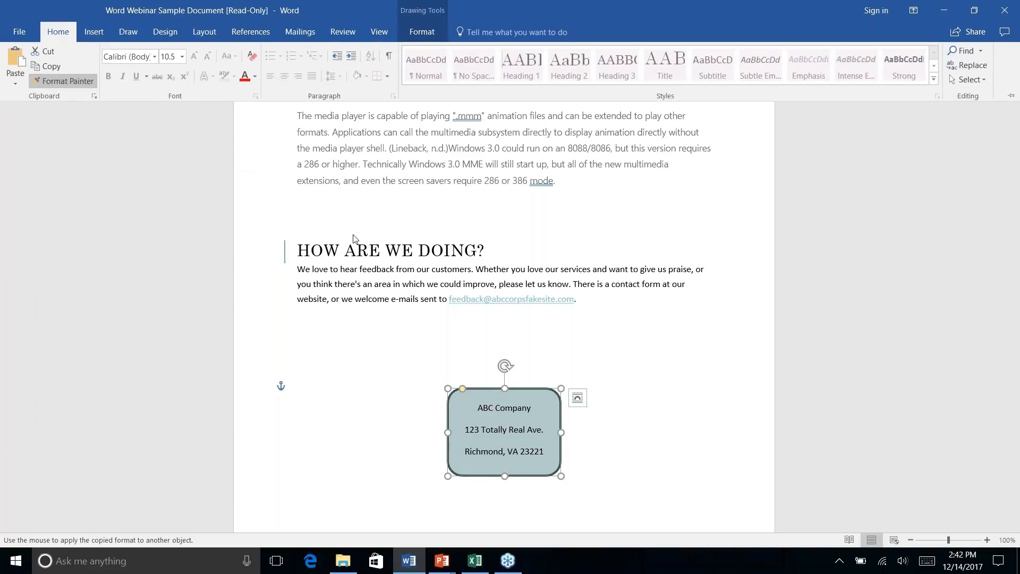
{"action": "scroll", "coordinate": [353, 239], "scroll_direction": "down", "scroll_amount": 2}
{"action": "scroll", "coordinate": [353, 239], "scroll_direction": "up", "scroll_amount": 5}
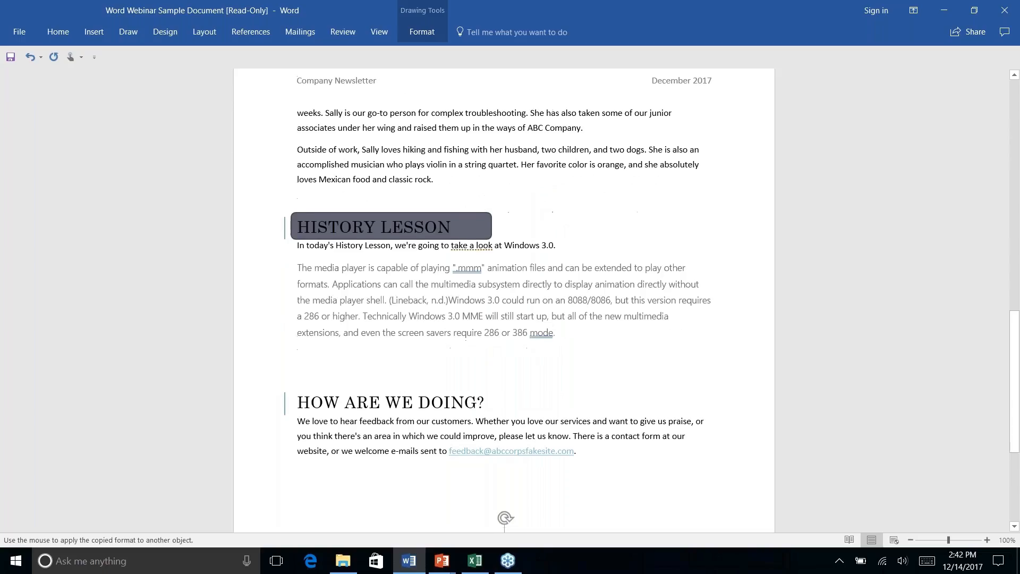
{"action": "scroll", "coordinate": [372, 232], "scroll_direction": "down", "scroll_amount": 1}
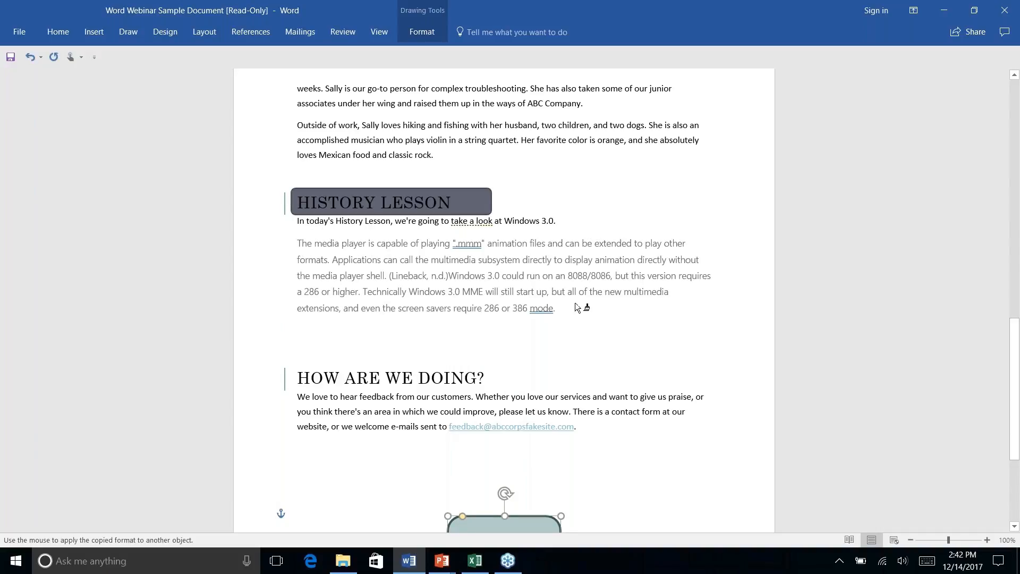
{"action": "key", "text": "Escape"}
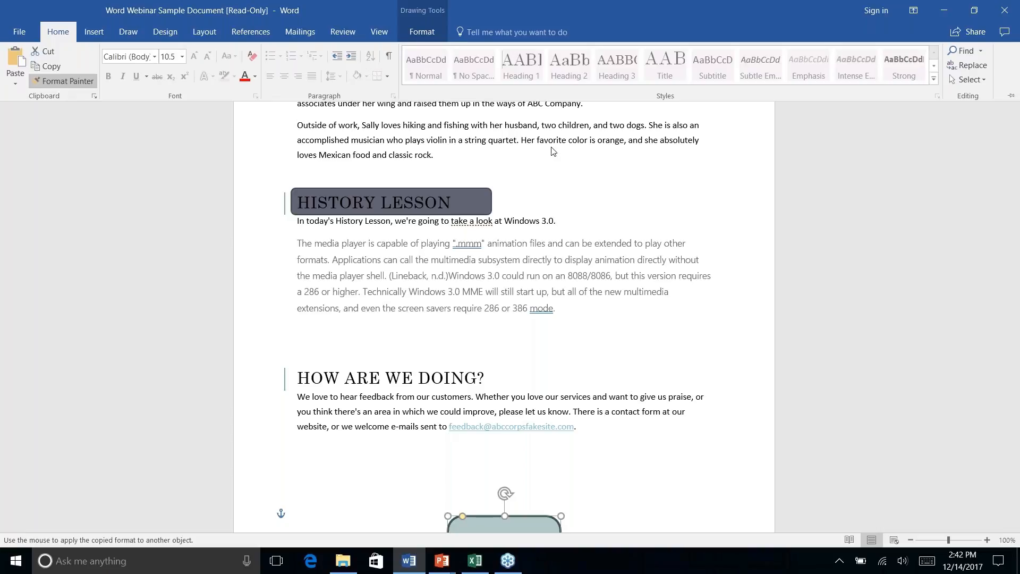
{"action": "left_click", "coordinate": [464, 196]}
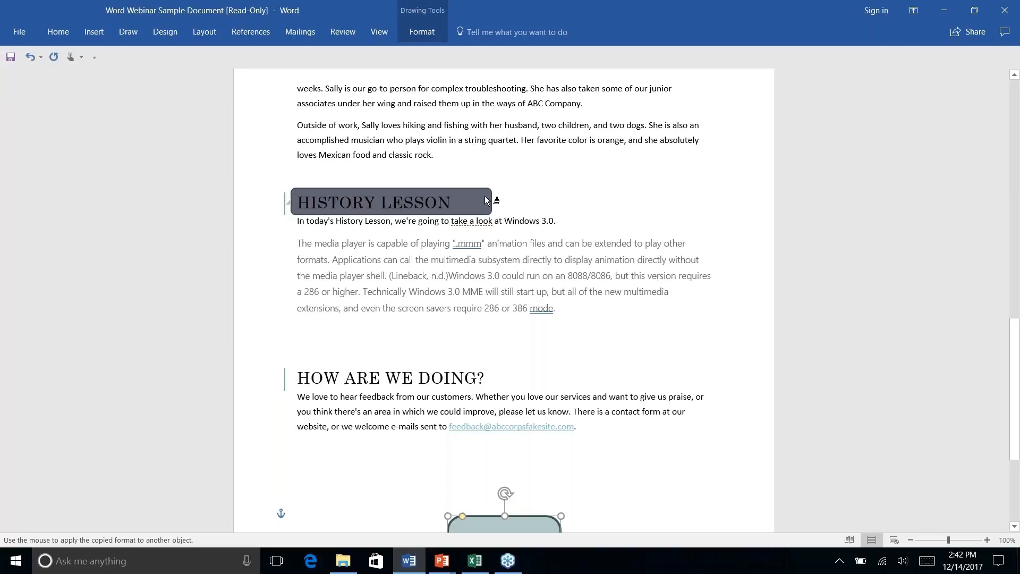
{"action": "left_click", "coordinate": [483, 197]}
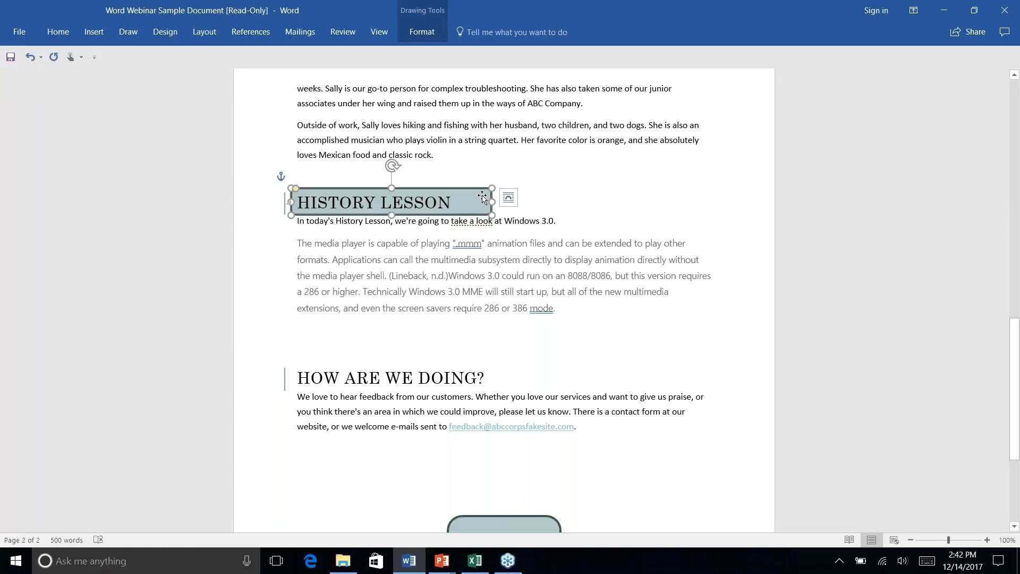
{"action": "left_click", "coordinate": [585, 198]}
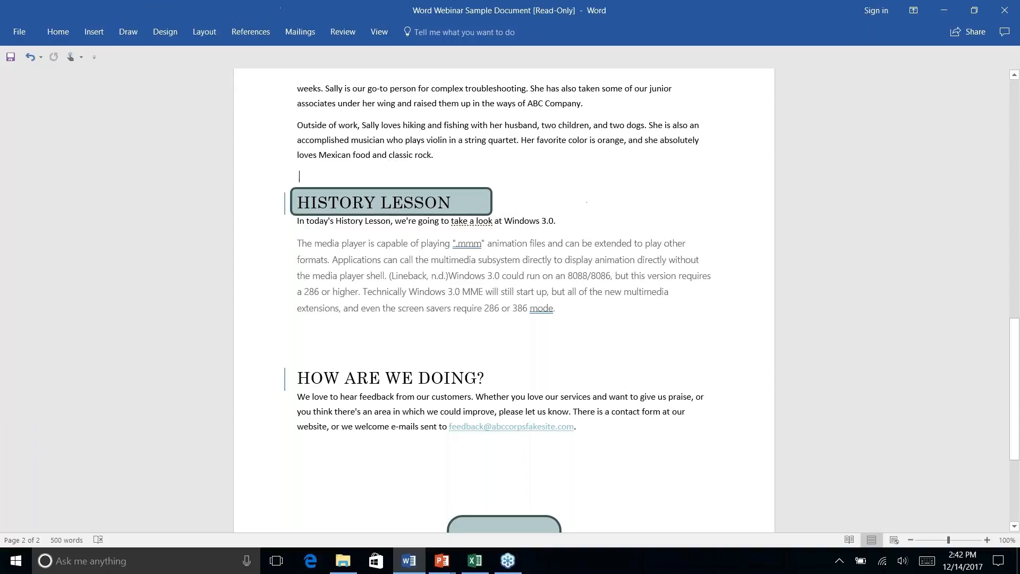
Compare the styling of the History Lesson rectangle with the address block's rounded rectangle
{"action": "right_click", "coordinate": [572, 190]}
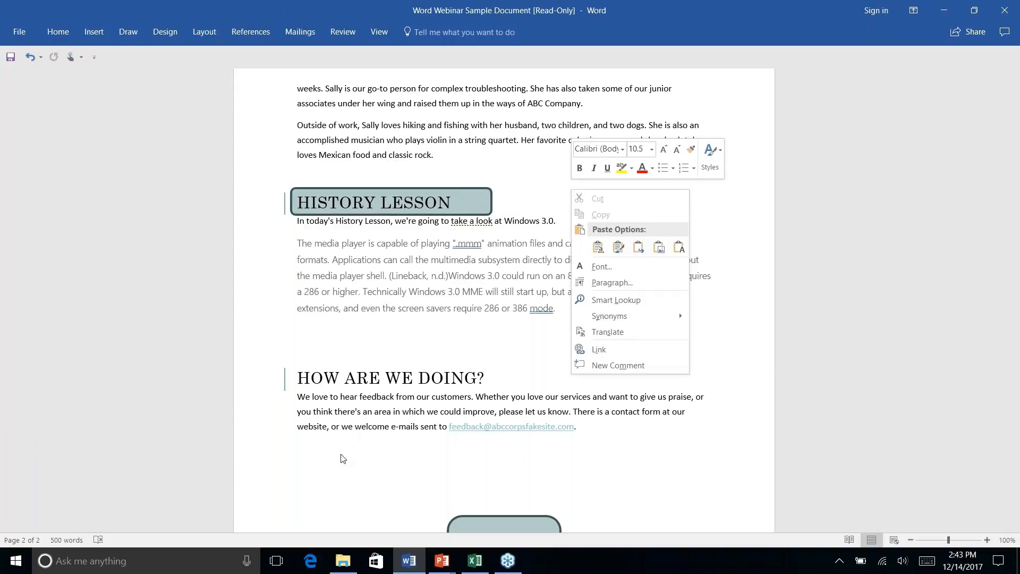
{"action": "key", "text": "Escape"}
{"action": "scroll", "coordinate": [505, 300], "scroll_direction": "up", "scroll_amount": 1}
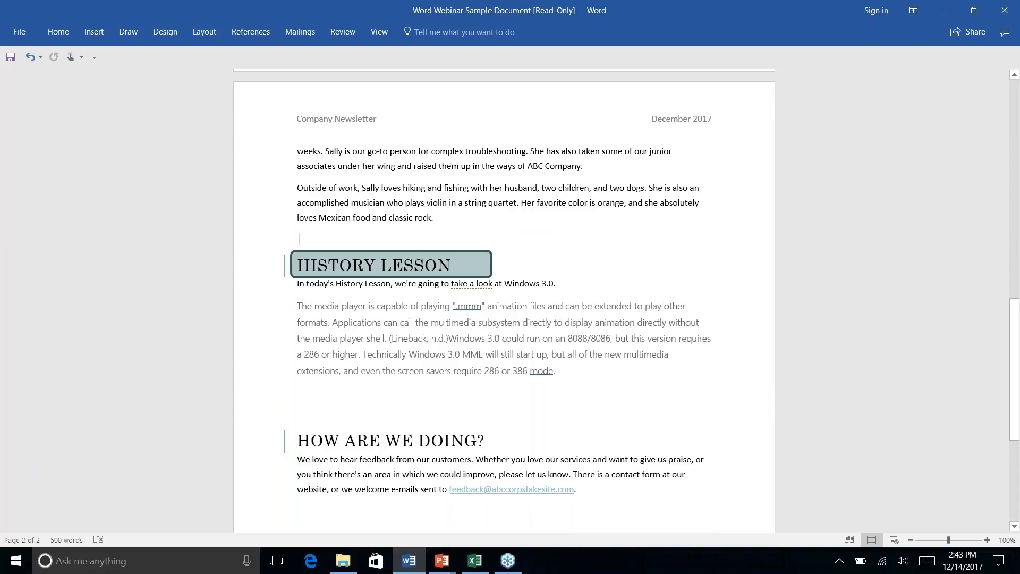
{"action": "scroll", "coordinate": [504, 300], "scroll_direction": "down", "scroll_amount": 3}
{"action": "scroll", "coordinate": [504, 300], "scroll_direction": "up", "scroll_amount": 1}
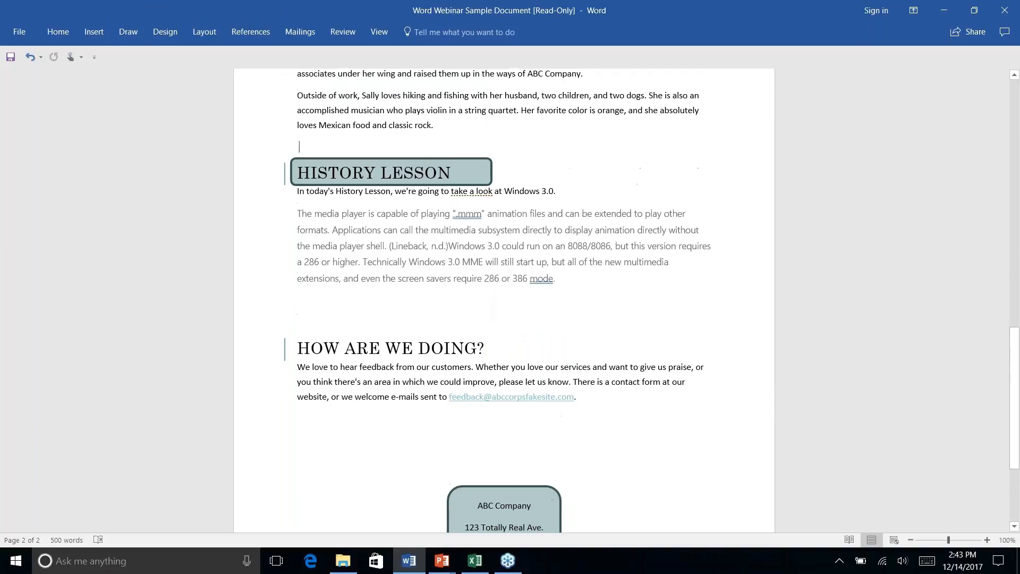
{"action": "scroll", "coordinate": [504, 300], "scroll_direction": "down", "scroll_amount": 2}
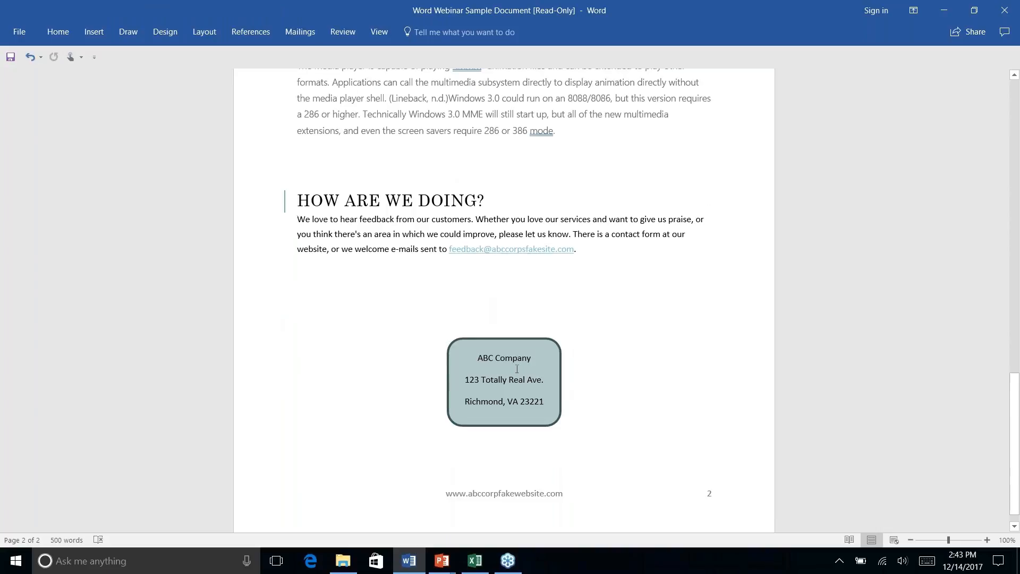
{"action": "scroll", "coordinate": [538, 393], "scroll_direction": "up", "scroll_amount": 5}
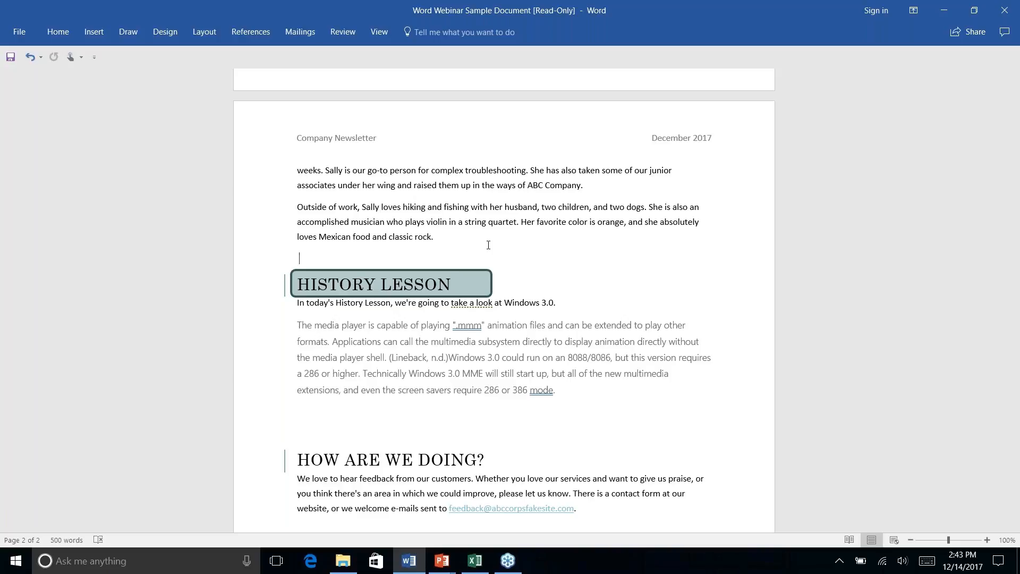
Switch to the PowerPoint slide show, advance to the Find & Replace 2.0 slide and return to the Word document
{"action": "key", "text": "alt+Tab"}
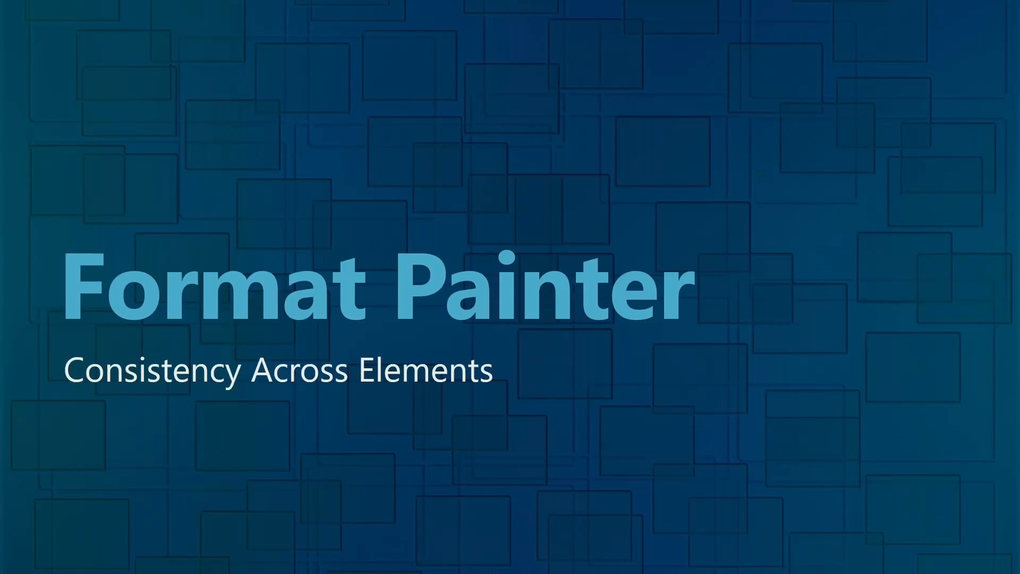
{"action": "key", "text": "Right"}
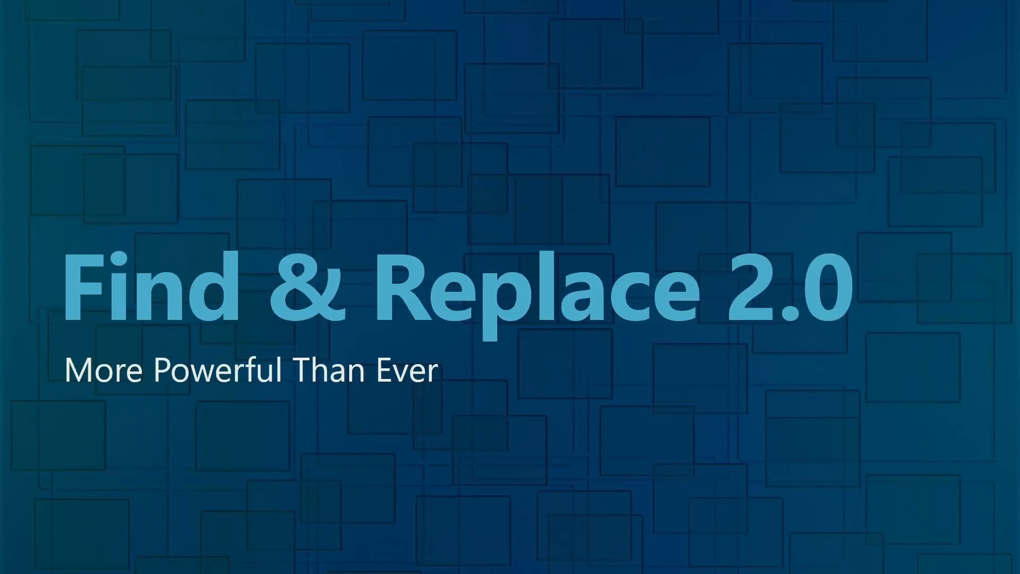
{"action": "key", "text": "alt+Tab"}
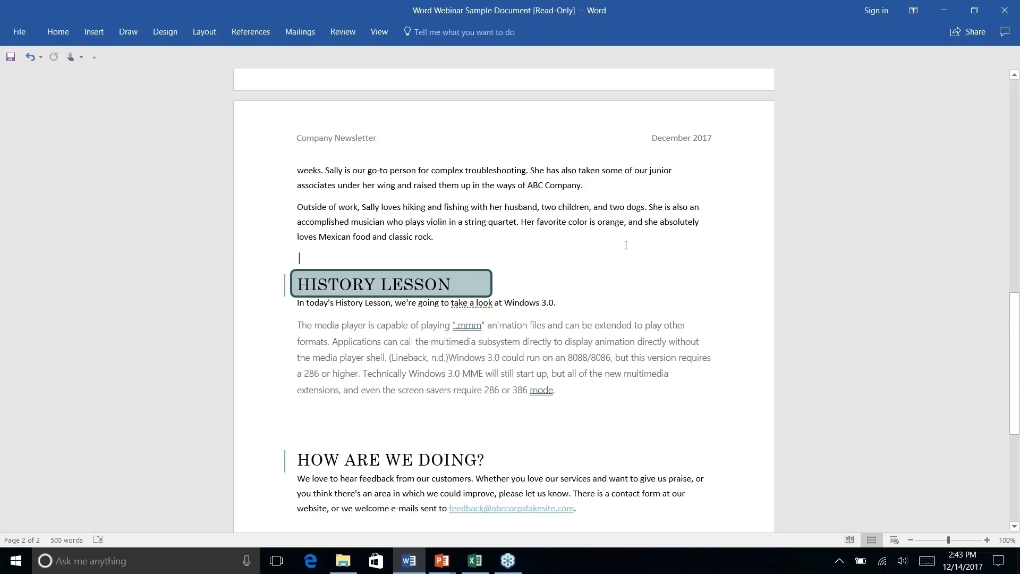
Return to the newsletter's Introduction section and open the replace options of Find and Replace
{"action": "scroll", "coordinate": [627, 246], "scroll_direction": "down", "scroll_amount": 5}
{"action": "scroll", "coordinate": [626, 246], "scroll_direction": "up", "scroll_amount": 20}
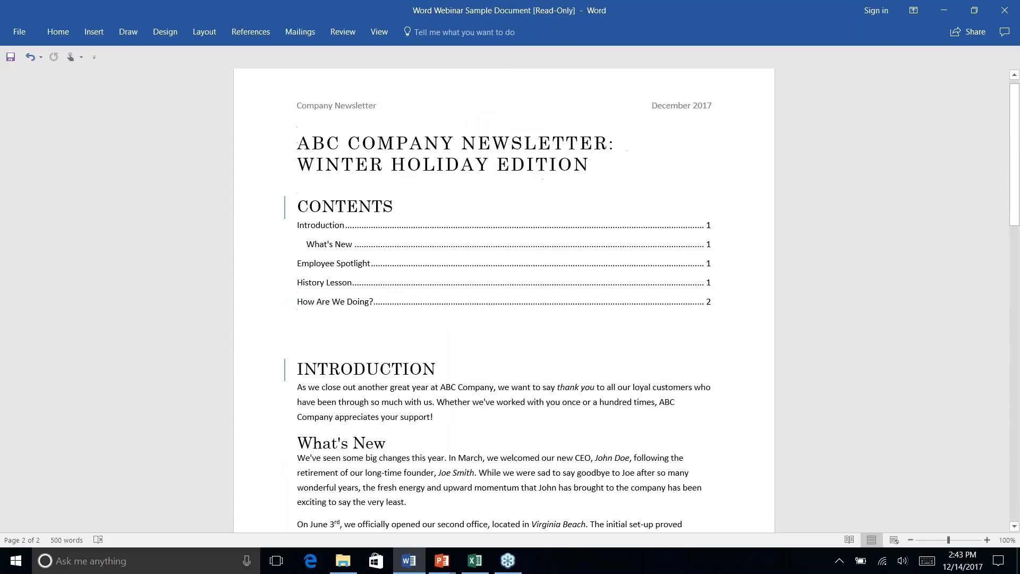
{"action": "scroll", "coordinate": [503, 300], "scroll_direction": "down", "scroll_amount": 3}
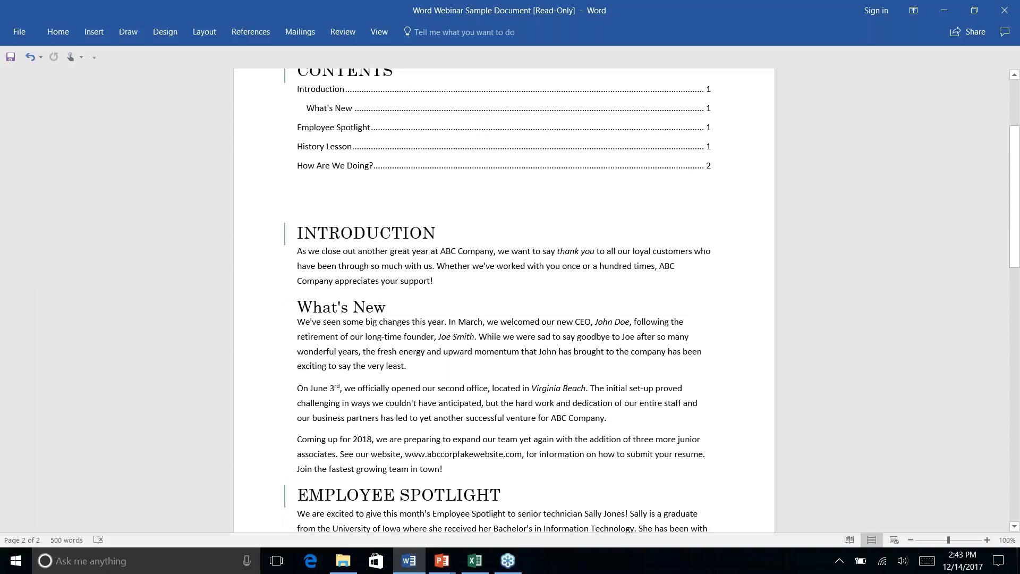
{"action": "scroll", "coordinate": [234, 114], "scroll_direction": "down", "scroll_amount": 3}
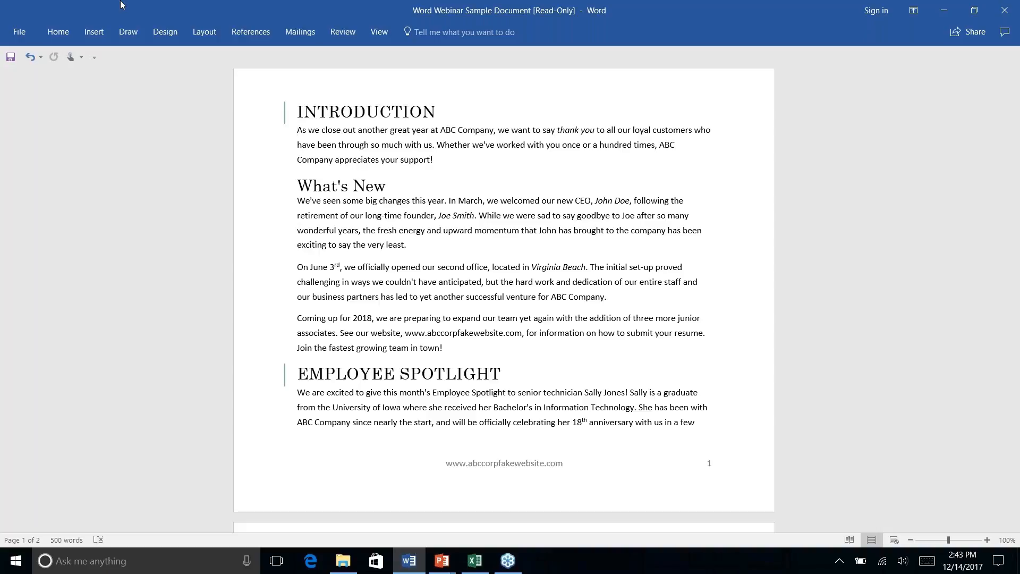
{"action": "left_click", "coordinate": [59, 36]}
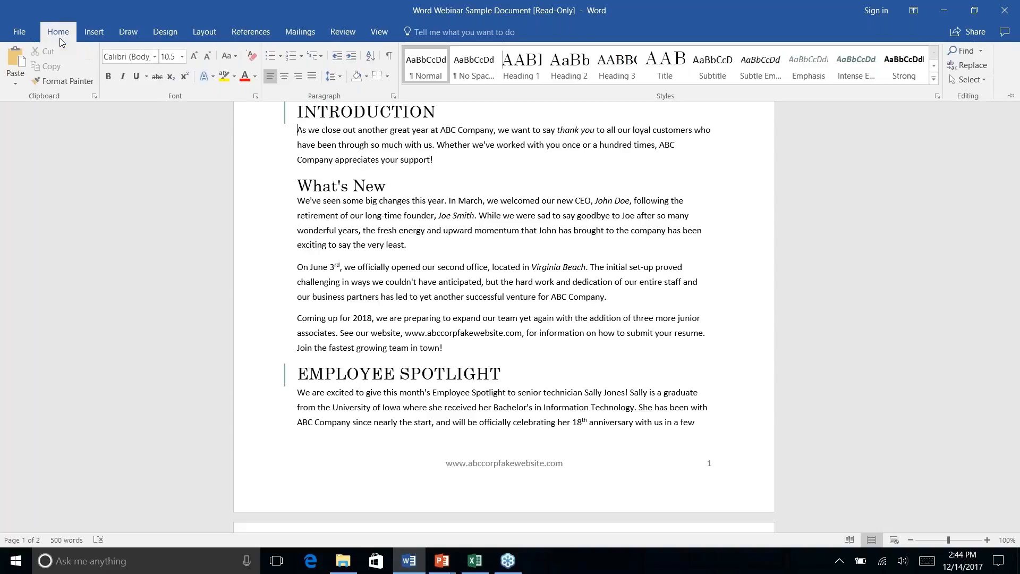
{"action": "right_click", "coordinate": [965, 69]}
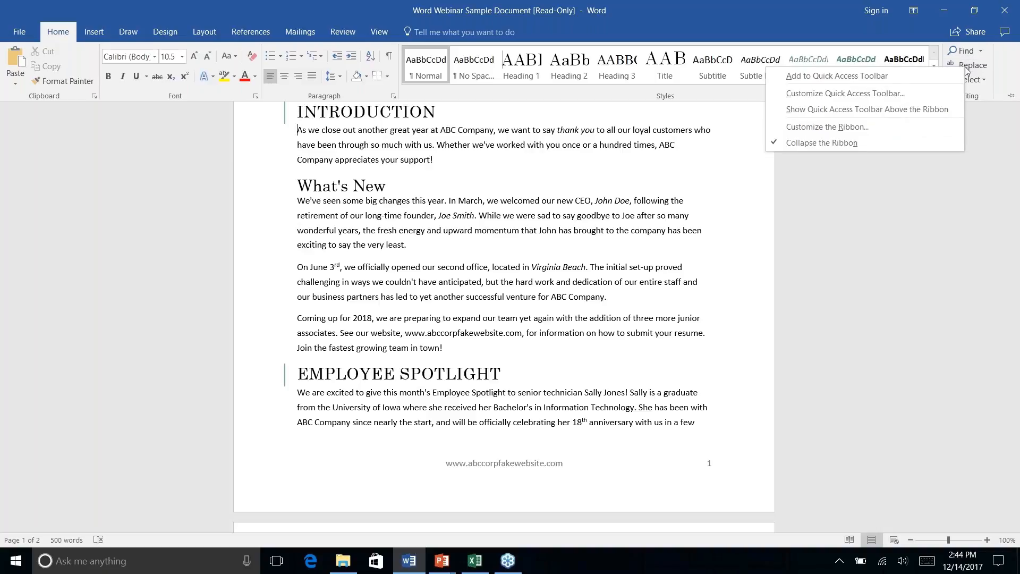
{"action": "left_click", "coordinate": [971, 64]}
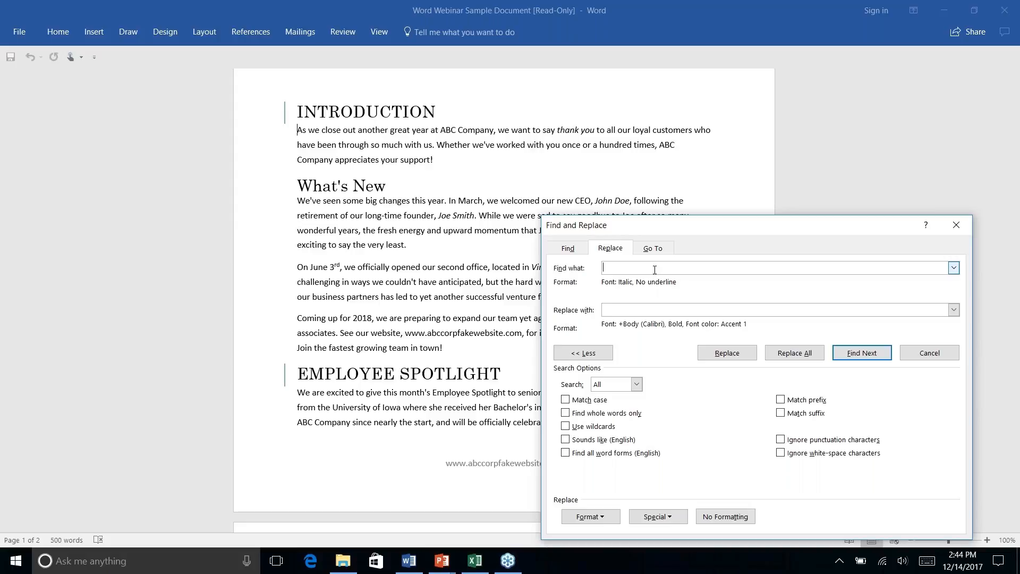
{"action": "left_click", "coordinate": [566, 249]}
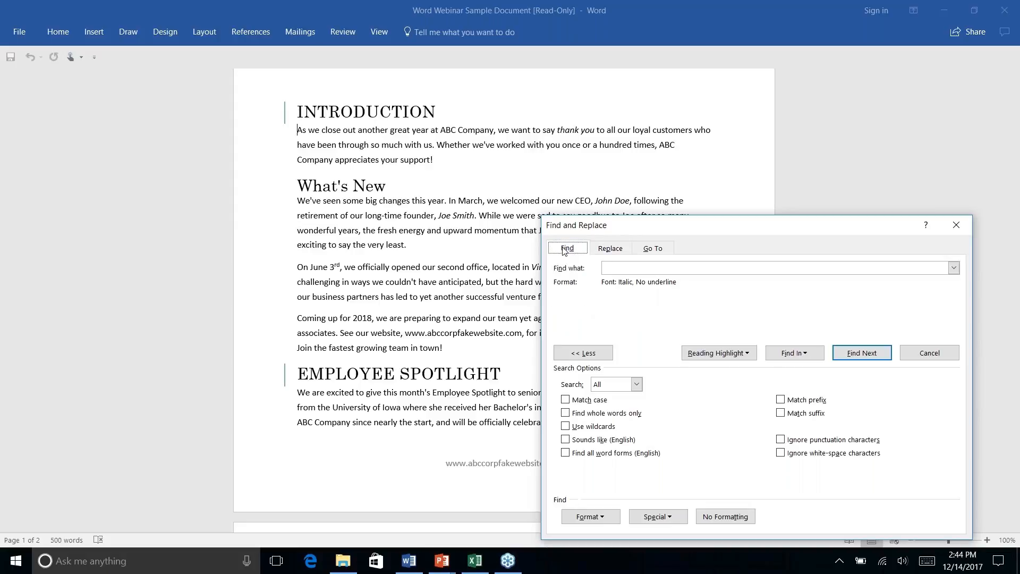
{"action": "left_click", "coordinate": [611, 249]}
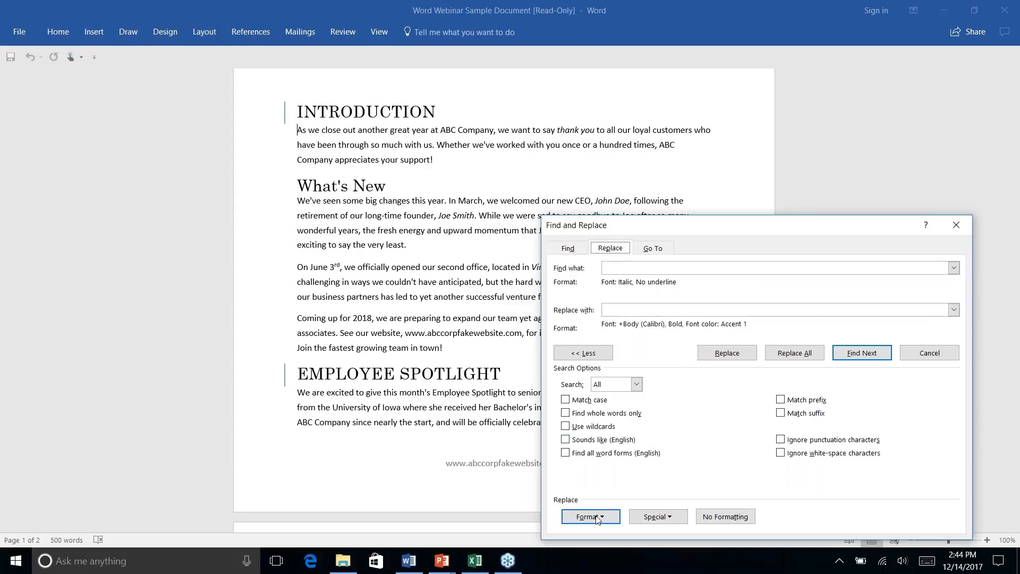
Define the font format to search for as Italic with underline style (none), without any search text
{"action": "left_click", "coordinate": [625, 269]}
{"action": "left_click", "coordinate": [606, 518]}
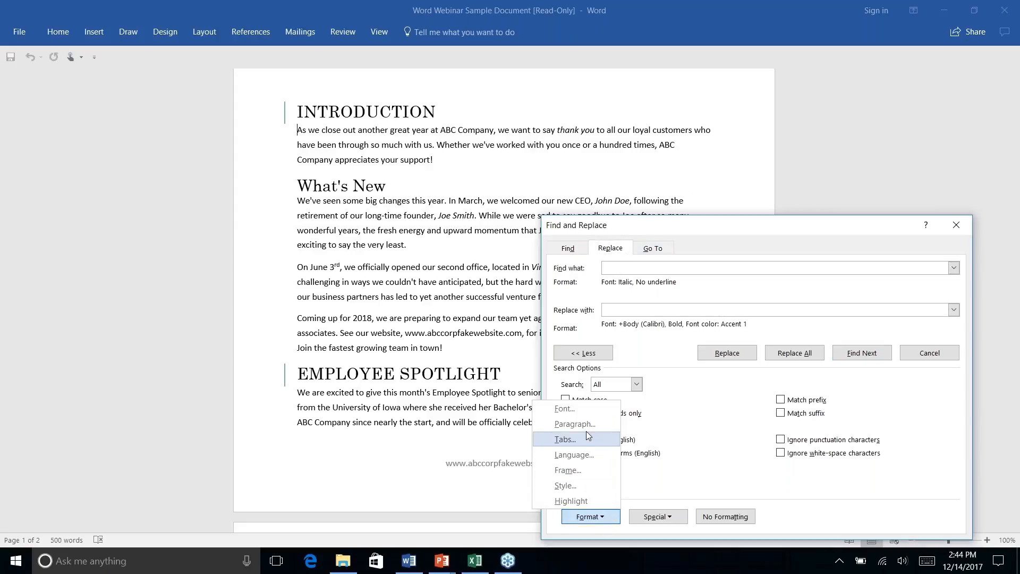
{"action": "left_click", "coordinate": [570, 409]}
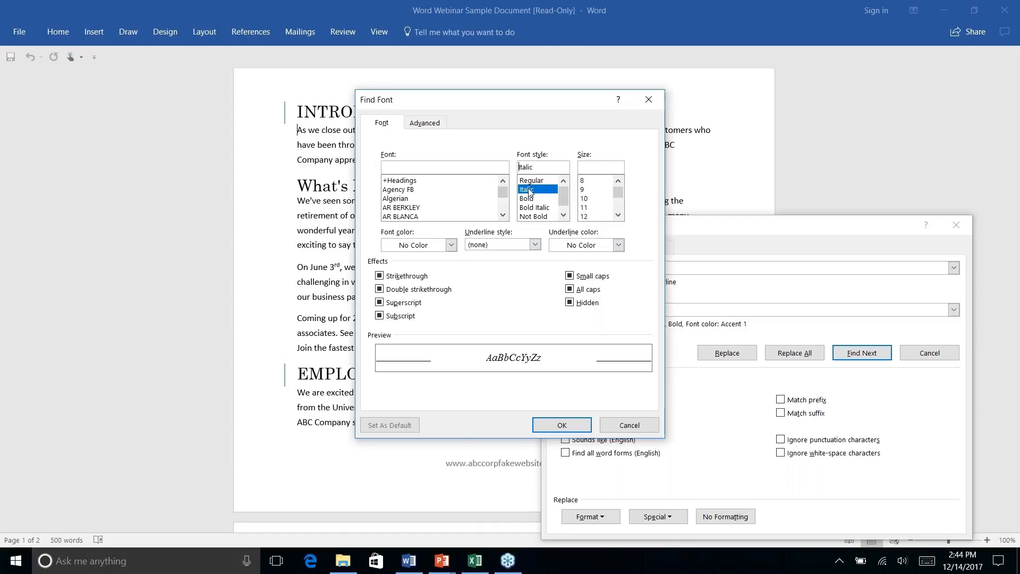
{"action": "left_click", "coordinate": [560, 425]}
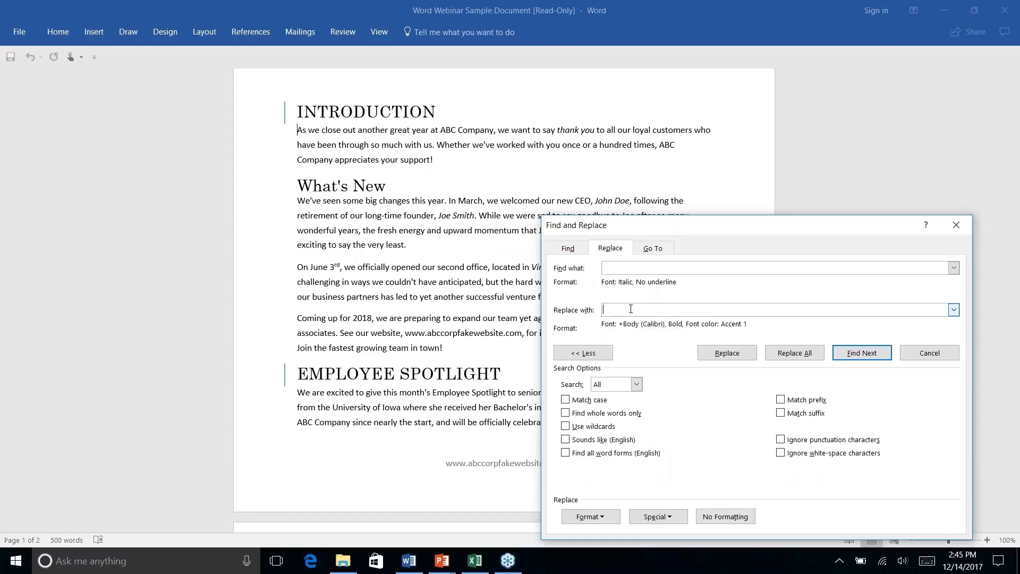
Define the replacement font format as Bold with the darker teal shade of the Accent 2 theme color
{"action": "left_click", "coordinate": [589, 517]}
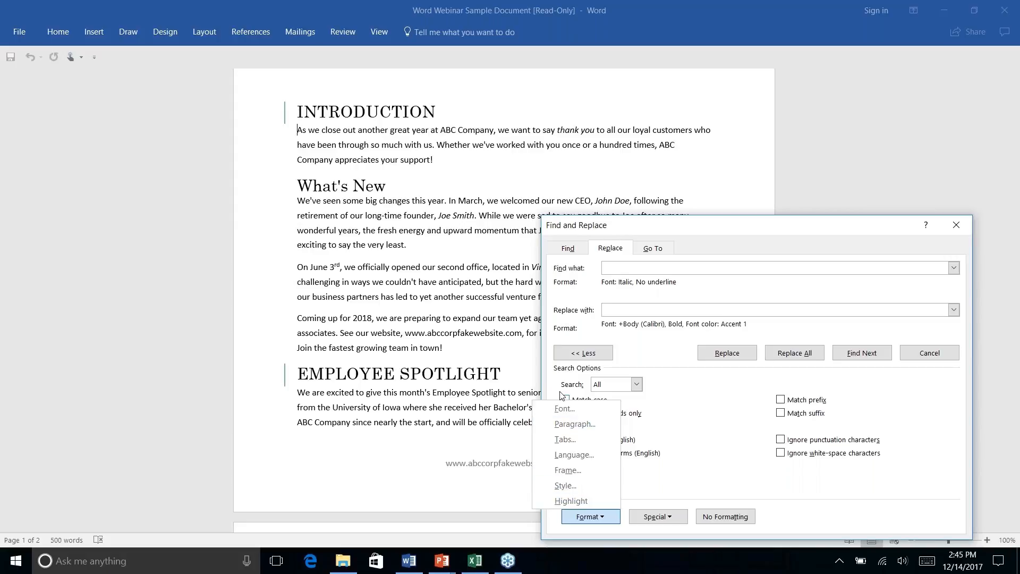
{"action": "left_click", "coordinate": [564, 409]}
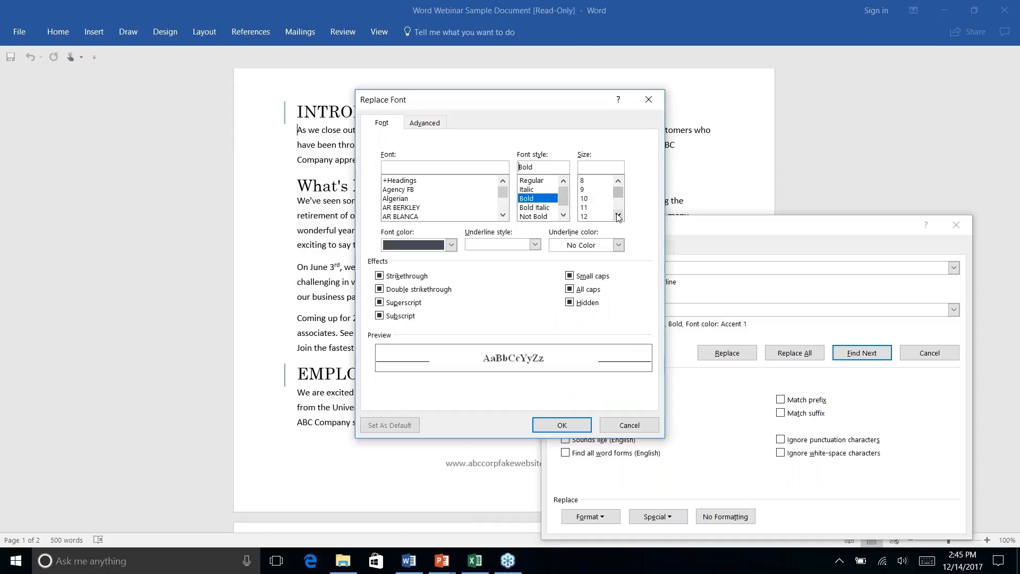
{"action": "left_click", "coordinate": [451, 245]}
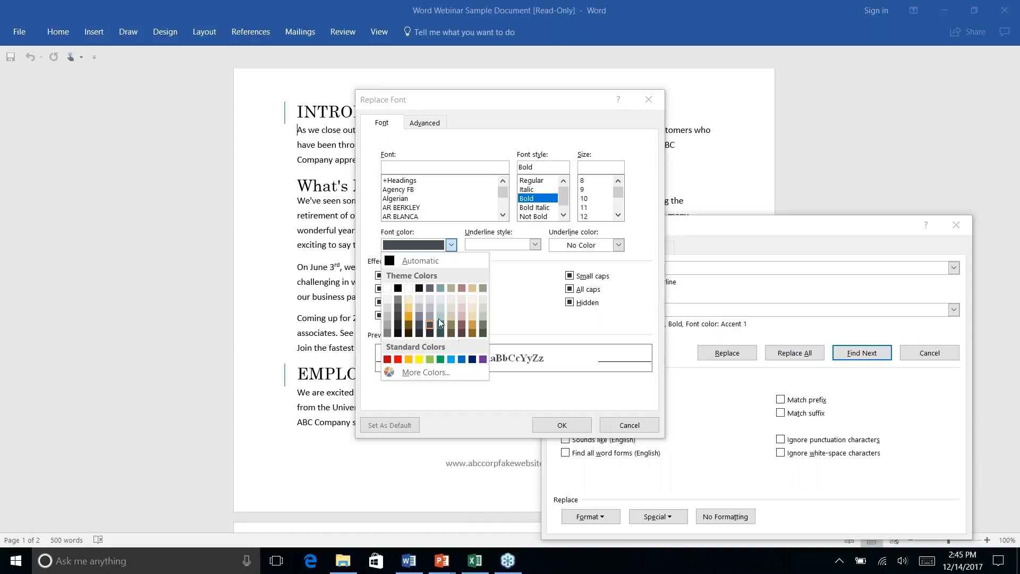
{"action": "left_click", "coordinate": [440, 325]}
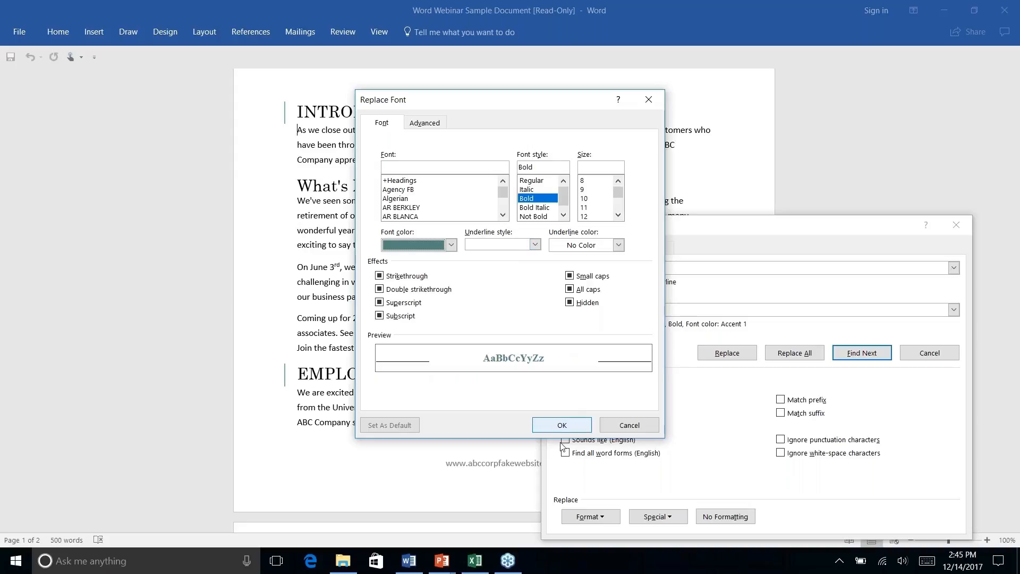
{"action": "left_click", "coordinate": [560, 425]}
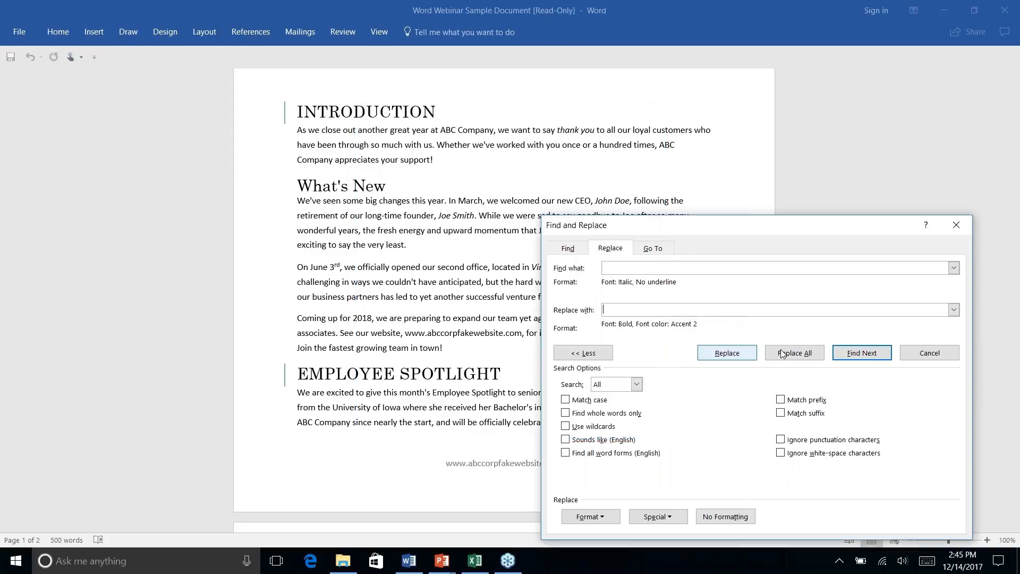
Replace the italic formatting of "thank you" first, apply it to all remaining matches and close Find and Replace
{"action": "left_click", "coordinate": [867, 355]}
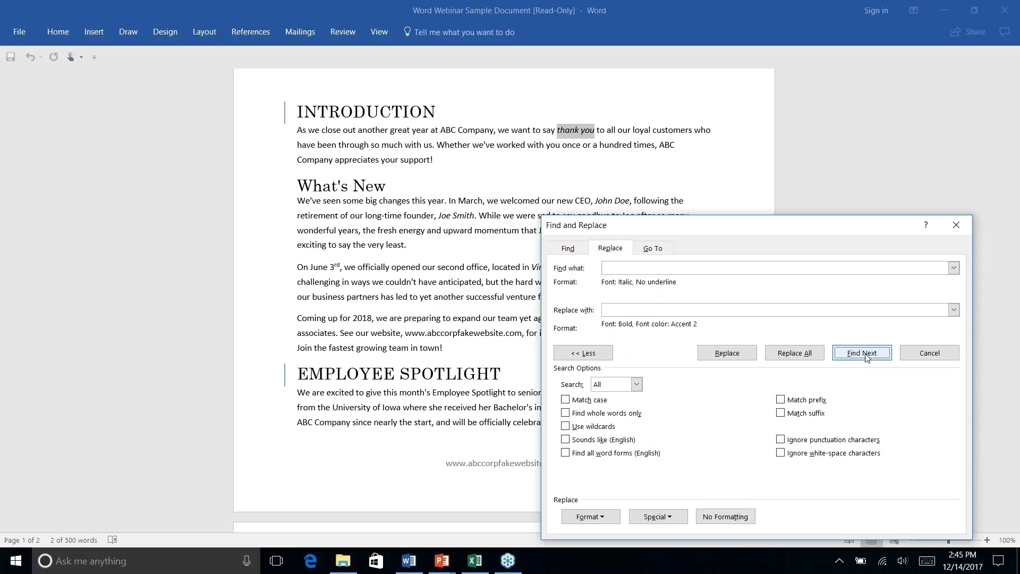
{"action": "left_click", "coordinate": [726, 354]}
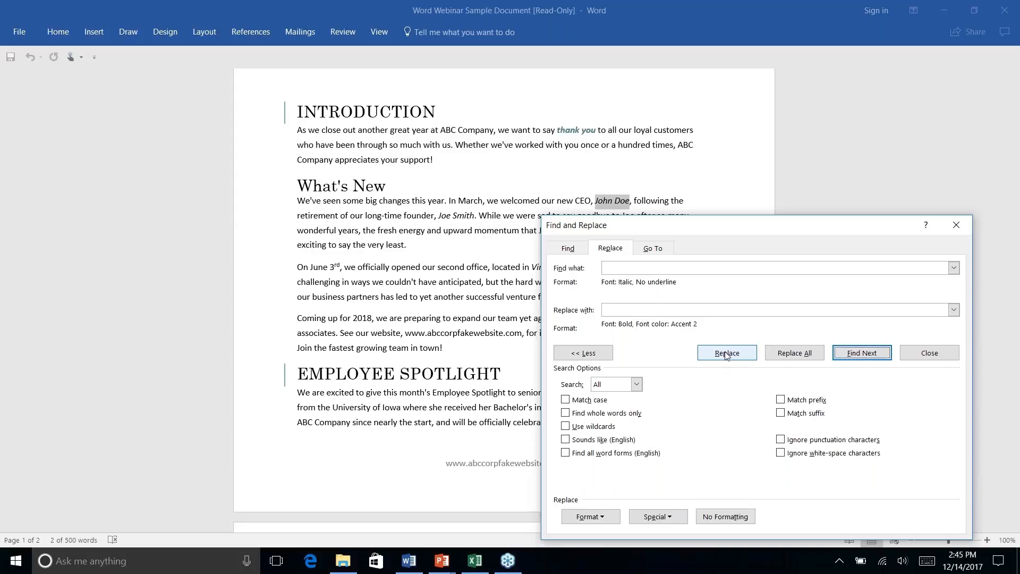
{"action": "left_click", "coordinate": [795, 354]}
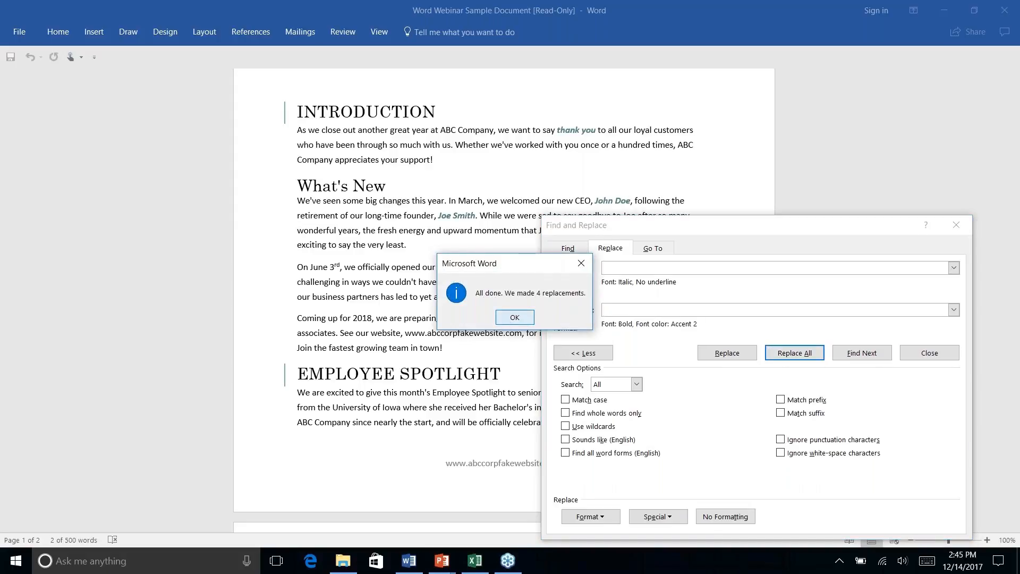
{"action": "left_click", "coordinate": [508, 319]}
{"action": "left_click", "coordinate": [956, 225]}
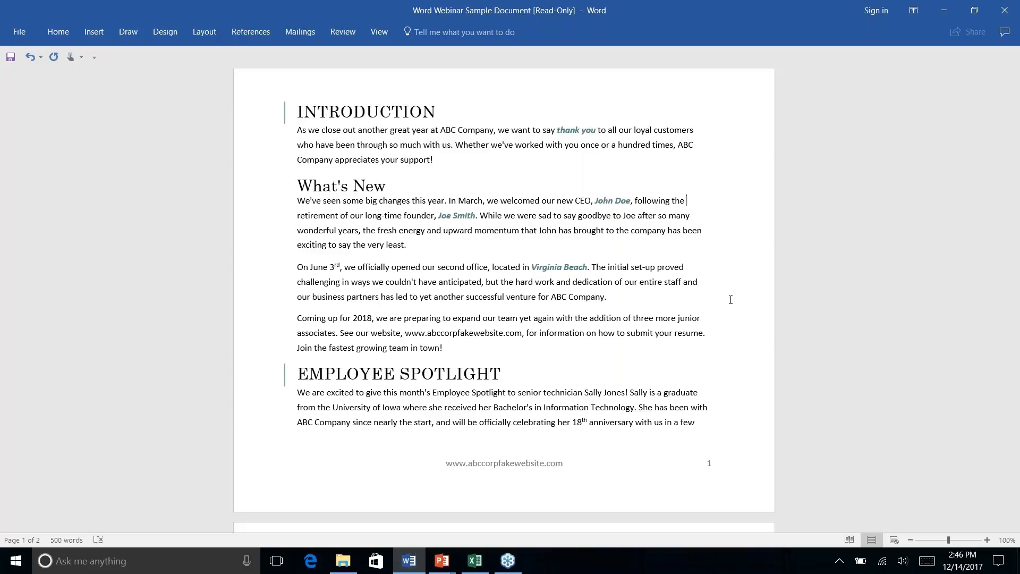
Switch to the PowerPoint slide show, advance to the AutoCorrect slide and return to the Word document
{"action": "key", "text": "alt+Tab"}
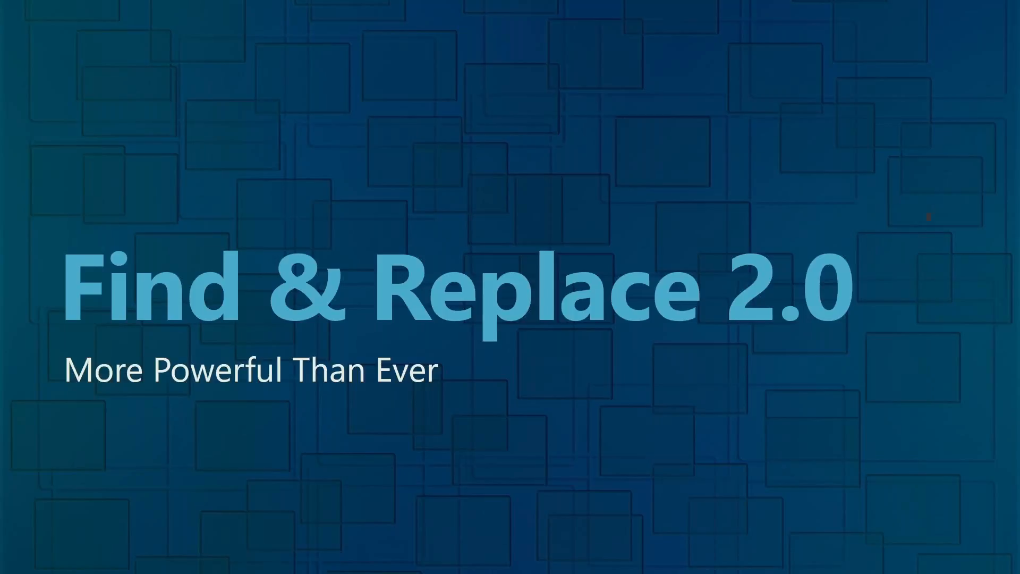
{"action": "key", "text": "Right"}
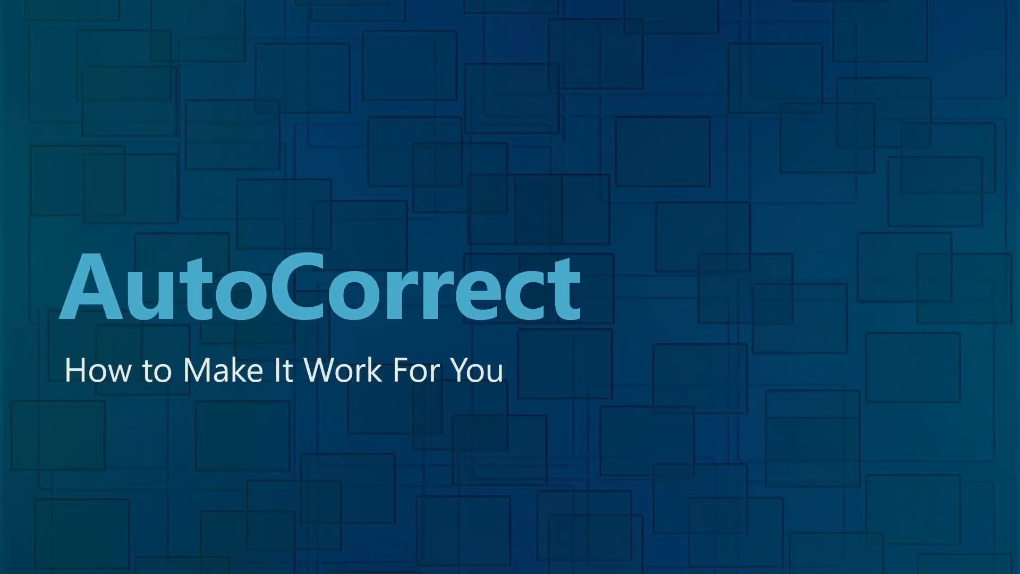
{"action": "key", "text": "alt+Tab"}
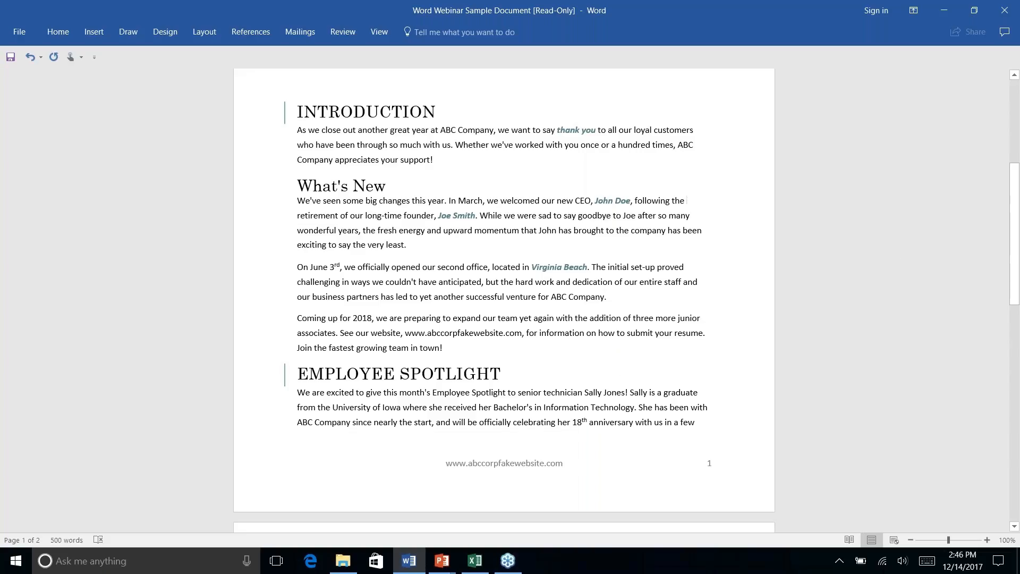
{"action": "key", "text": "alt+Tab"}
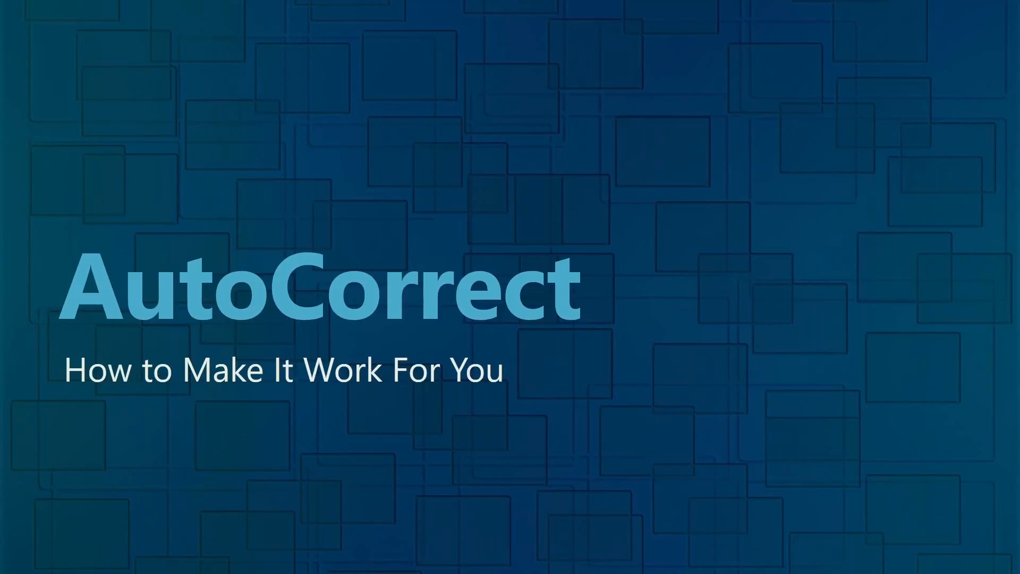
{"action": "key", "text": "alt+Tab"}
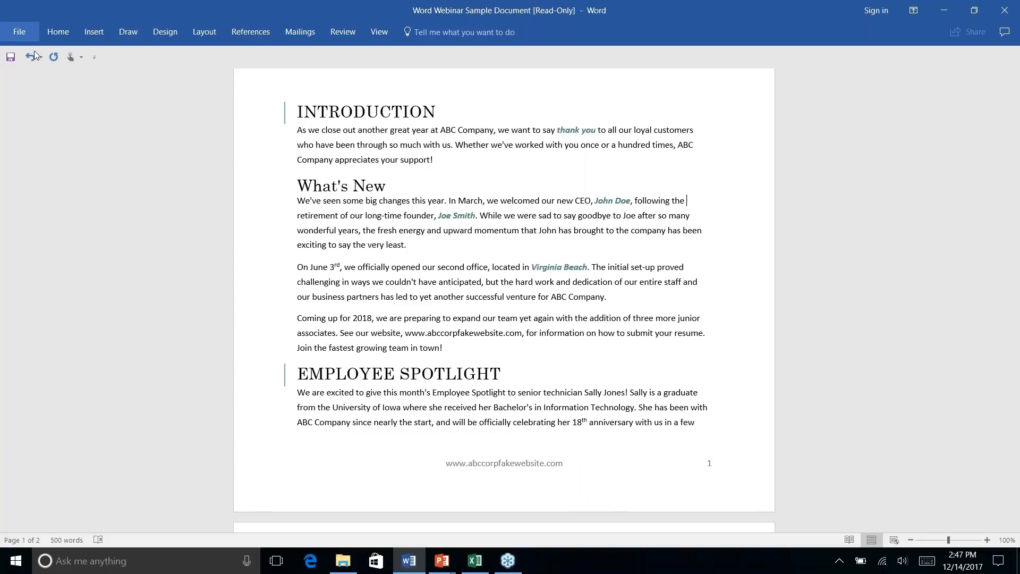
Misspell "anticipated" in the second What's New paragraph by deleting one letter from the middle of the word
{"action": "left_click", "coordinate": [402, 267]}
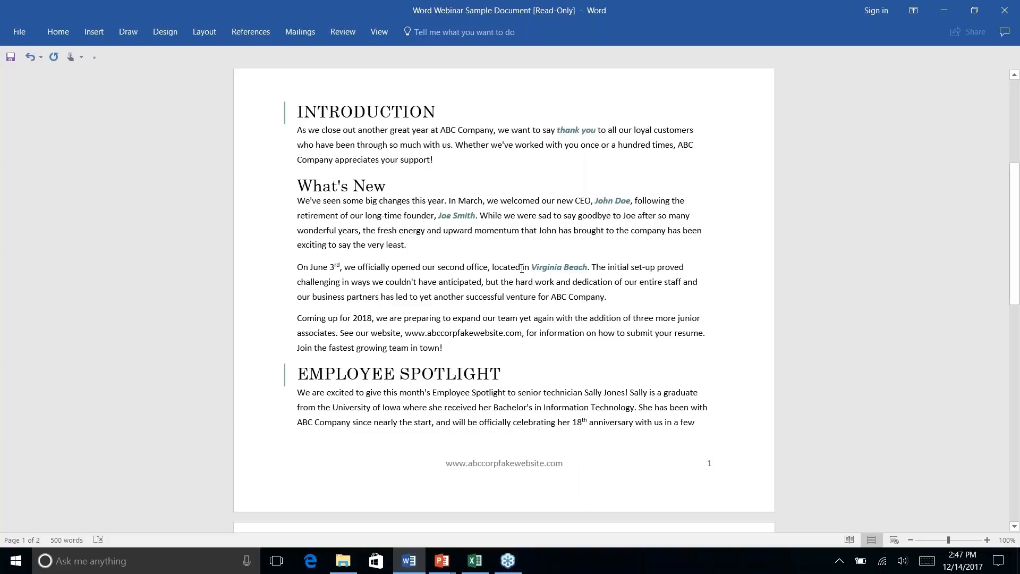
{"action": "left_click", "coordinate": [463, 285]}
{"action": "key", "text": "BackSpace"}
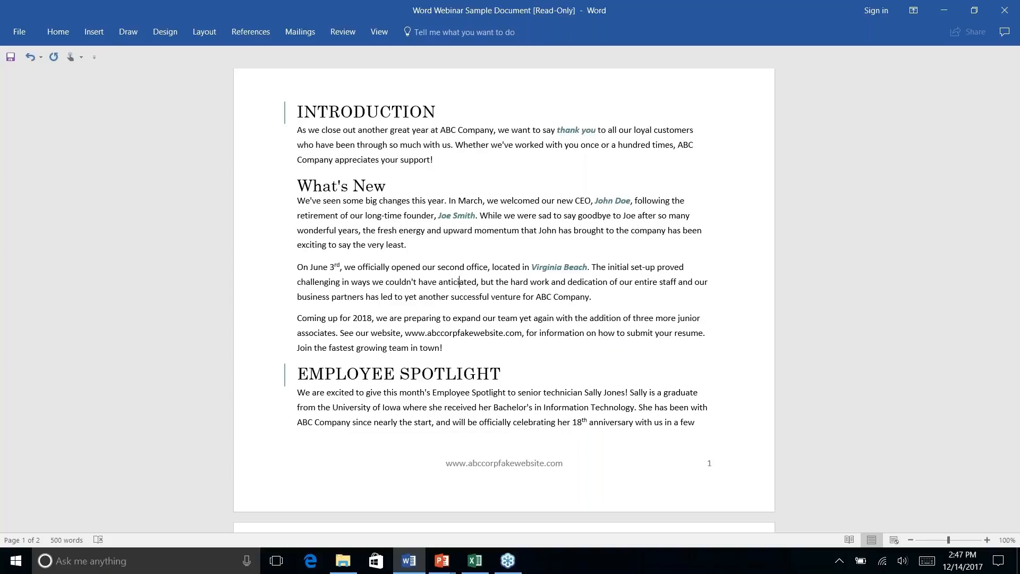
Open the AutoCorrect options from the spelling suggestion for the misspelled word and close them without changes
{"action": "right_click", "coordinate": [460, 282]}
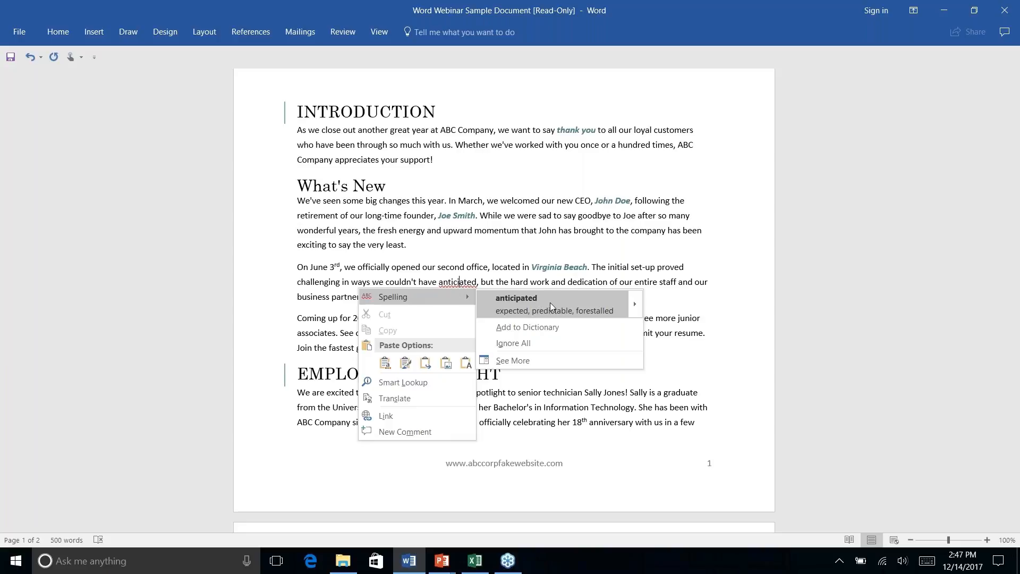
{"action": "mouse_move", "coordinate": [636, 302]}
{"action": "mouse_move", "coordinate": [636, 304]}
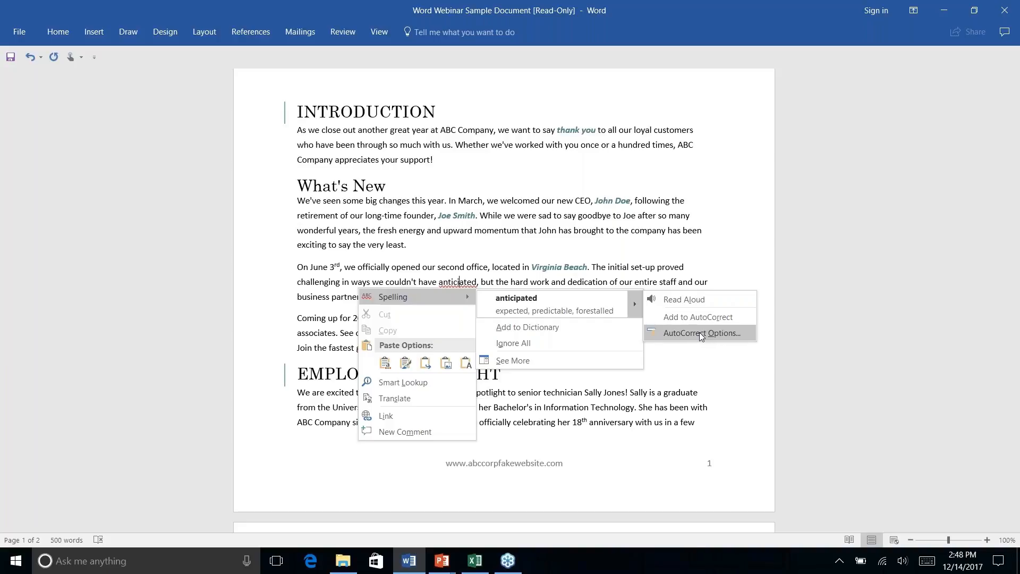
{"action": "left_click", "coordinate": [701, 332]}
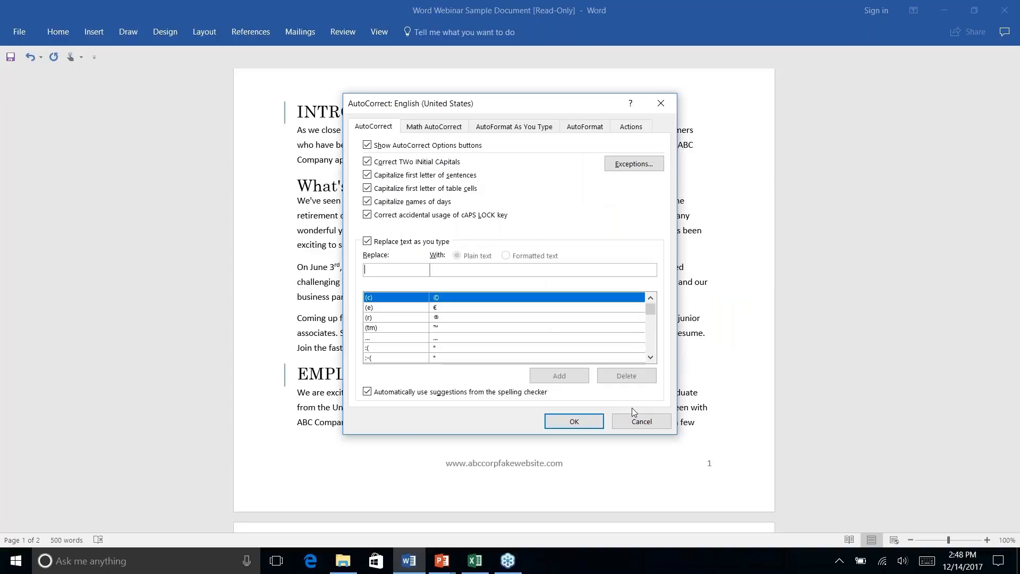
{"action": "left_click", "coordinate": [637, 422]}
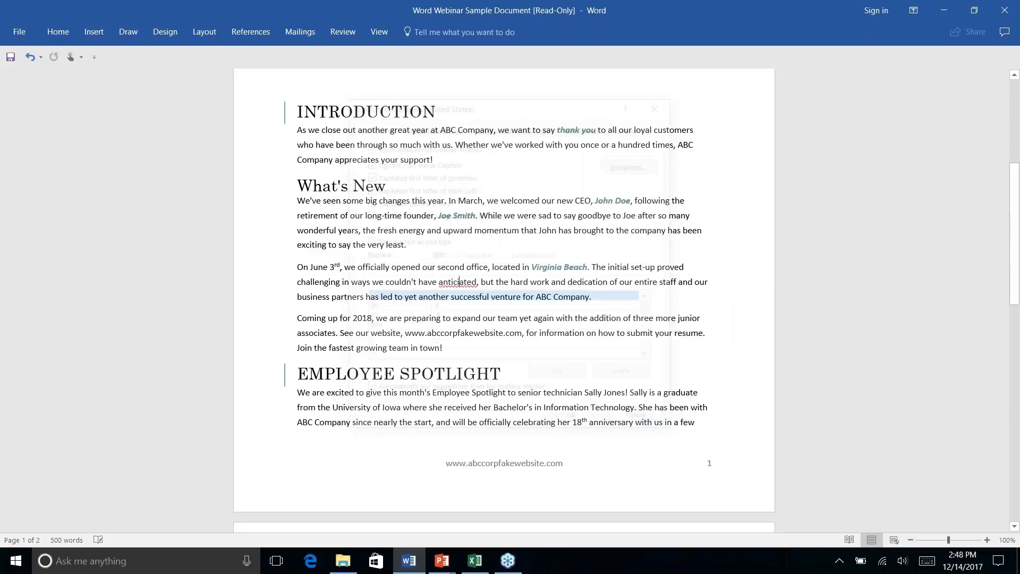
Open the Proofing section of Word Options and review its spelling and grammar correction settings
{"action": "left_click", "coordinate": [24, 33]}
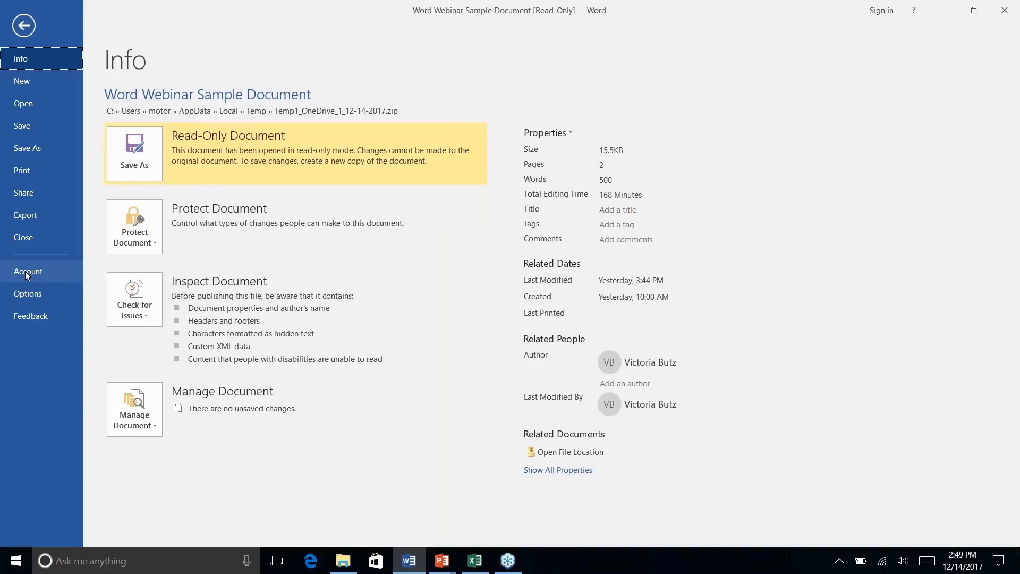
{"action": "left_click", "coordinate": [28, 294]}
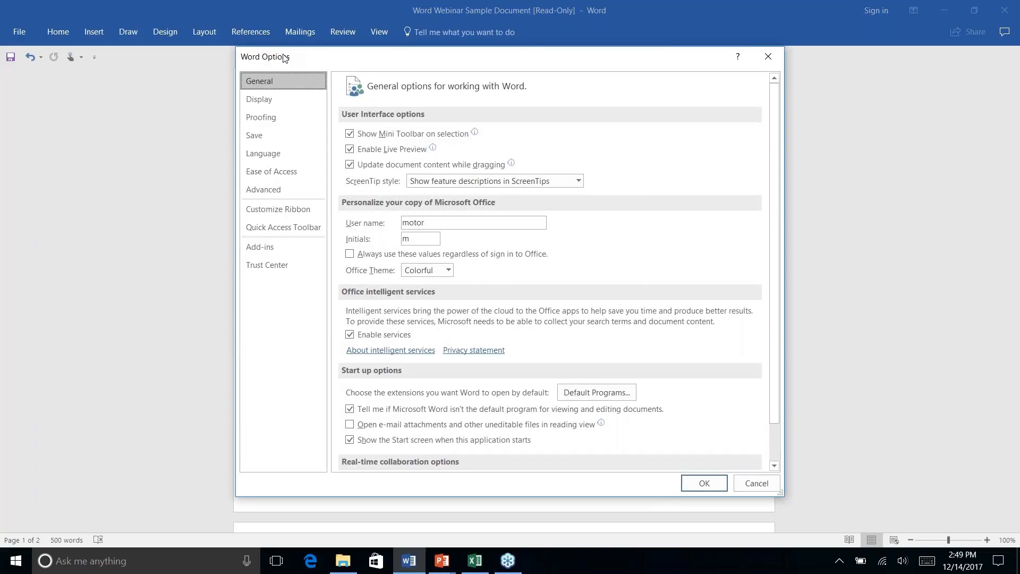
{"action": "left_click", "coordinate": [266, 120]}
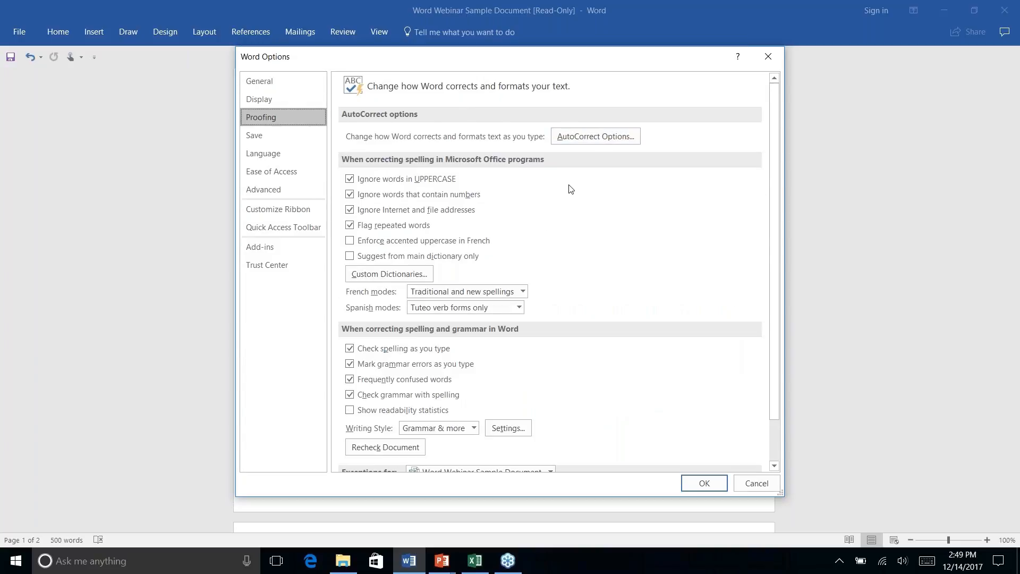
{"action": "scroll", "coordinate": [583, 192], "scroll_direction": "down", "scroll_amount": 1}
{"action": "scroll", "coordinate": [583, 192], "scroll_direction": "up", "scroll_amount": 1}
{"action": "scroll", "coordinate": [553, 210], "scroll_direction": "down", "scroll_amount": 2}
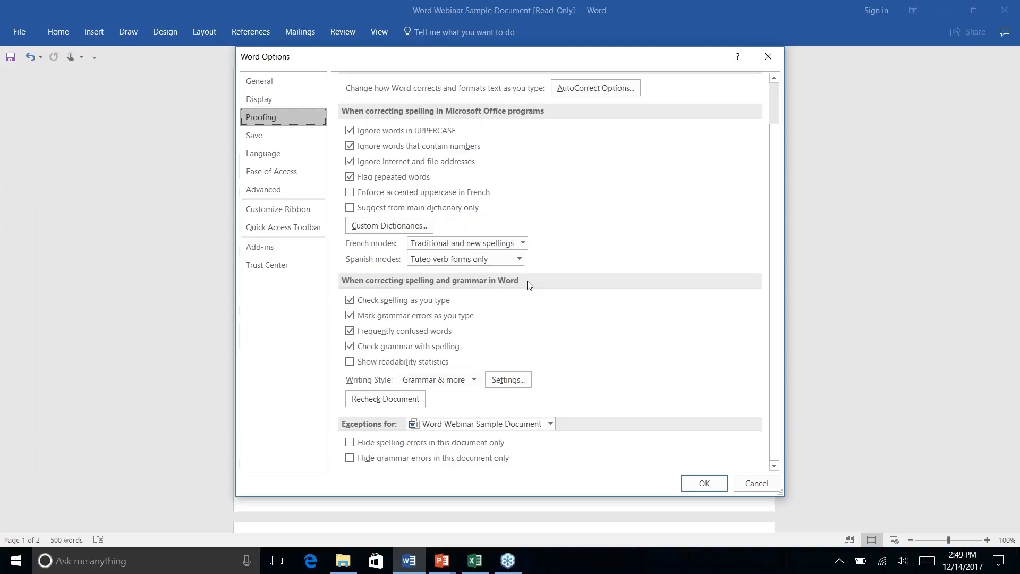
{"action": "scroll", "coordinate": [528, 284], "scroll_direction": "up", "scroll_amount": 1}
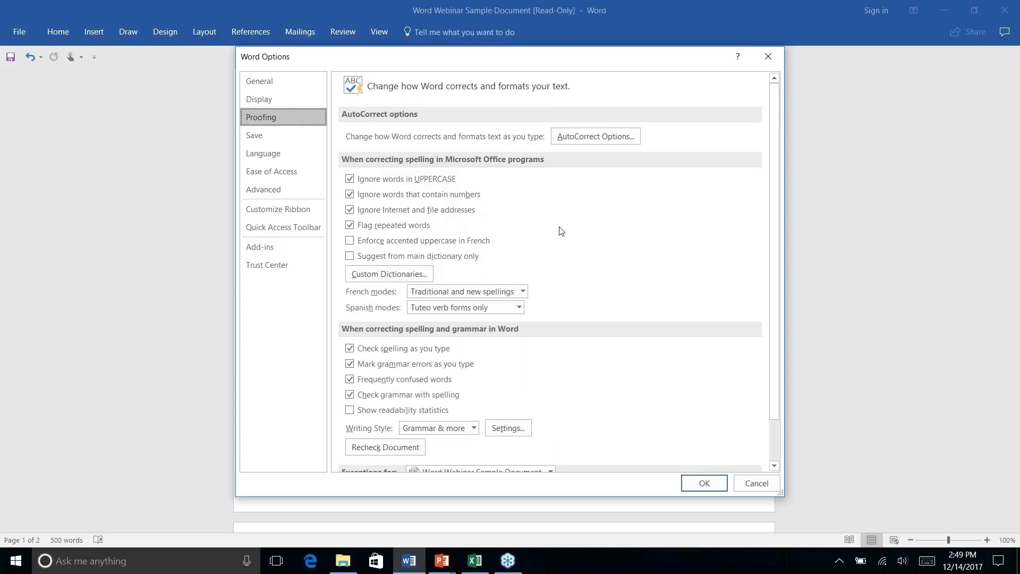
Examine the AutoCorrect replacement list and the exceptions for First Letter, INitial CAps and Other Corrections, leaving the exceptions unchanged
{"action": "left_click", "coordinate": [612, 137]}
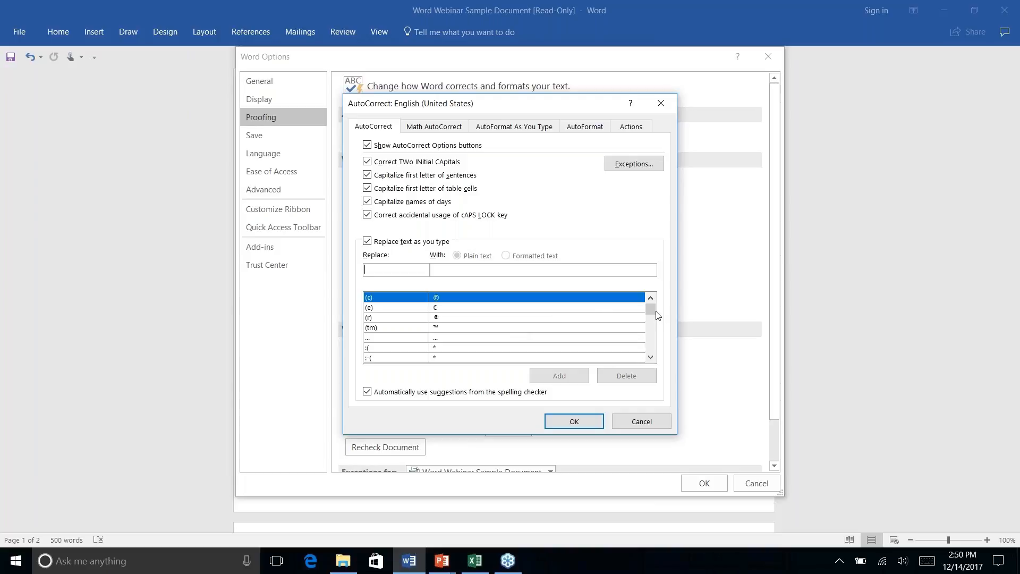
{"action": "left_click_drag", "start_coordinate": [652, 311], "coordinate": [653, 326]}
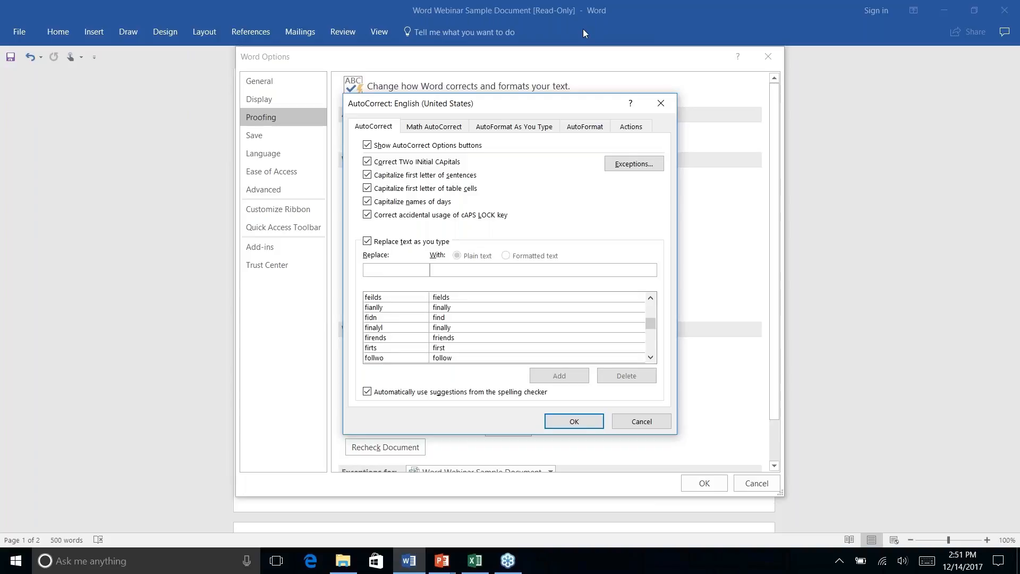
{"action": "left_click", "coordinate": [627, 167]}
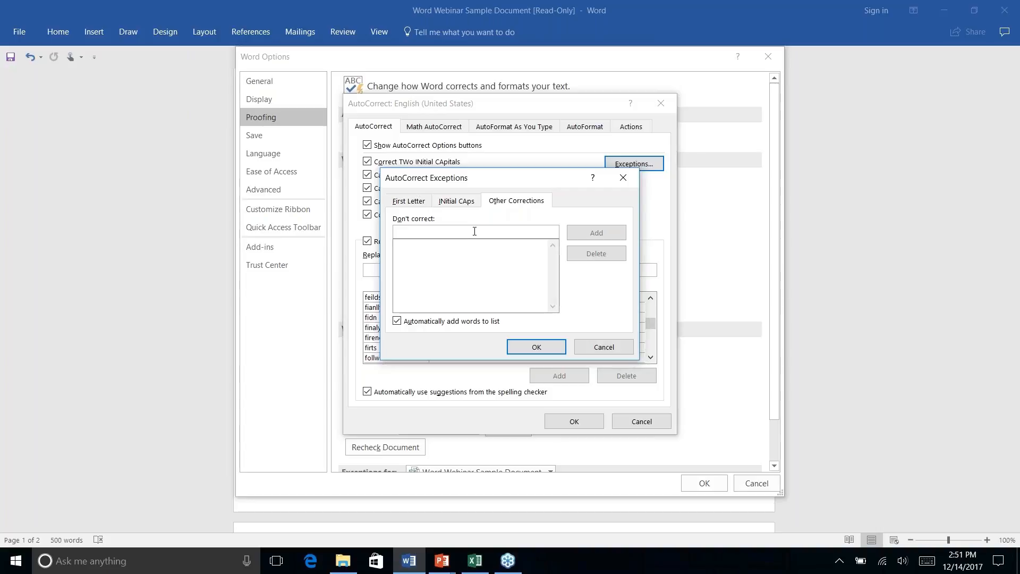
{"action": "left_click", "coordinate": [407, 201]}
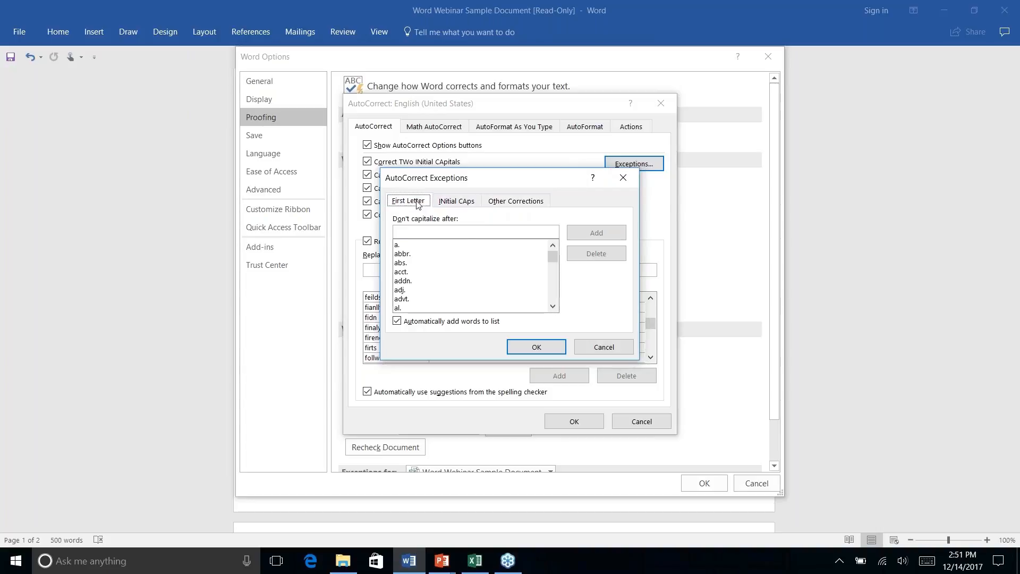
{"action": "left_click", "coordinate": [457, 201]}
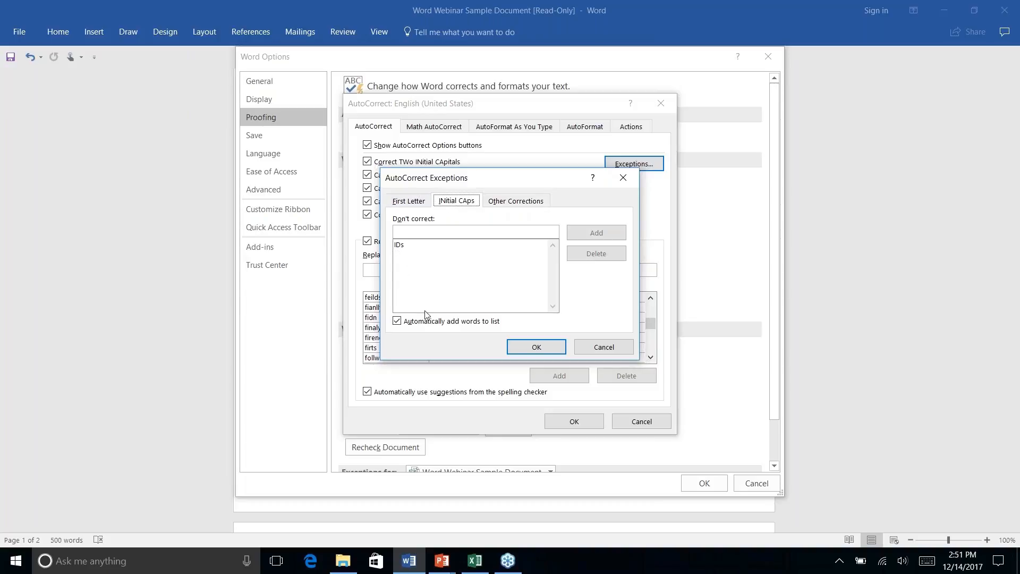
{"action": "left_click", "coordinate": [603, 348]}
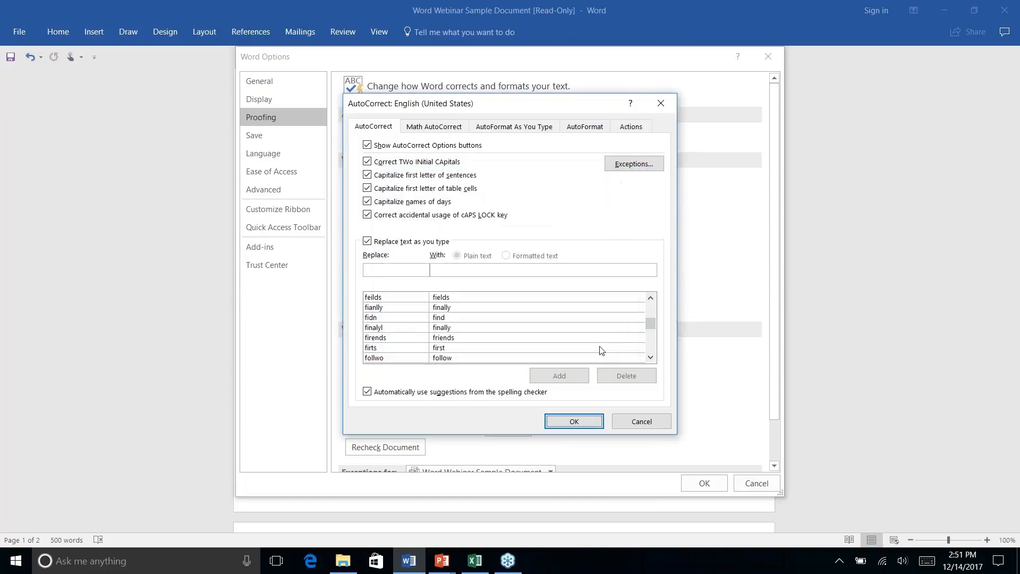
Review the AutoFormat As You Type settings, then close AutoCorrect and Word Options without changes
{"action": "left_click", "coordinate": [534, 129]}
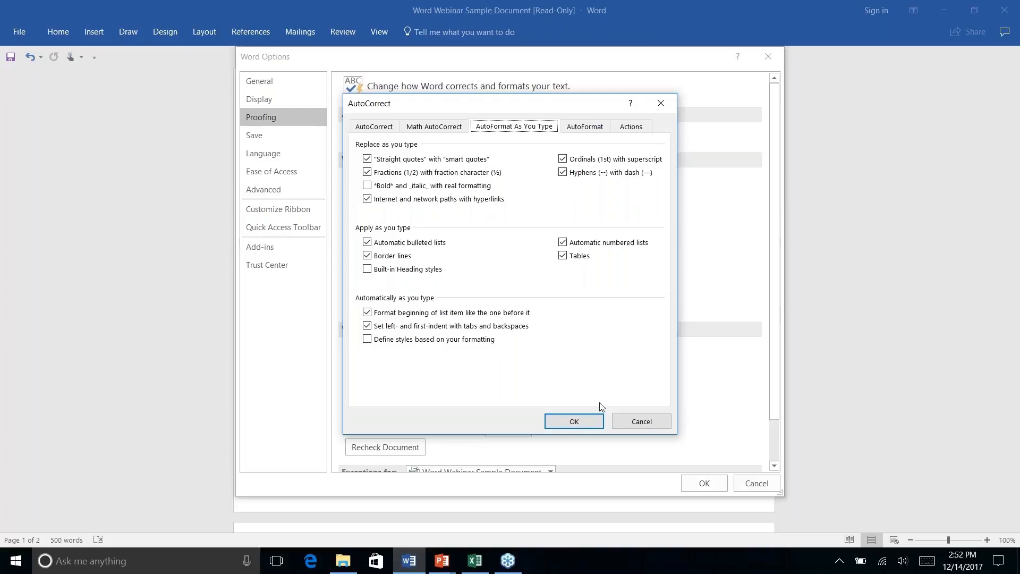
{"action": "left_click", "coordinate": [641, 421]}
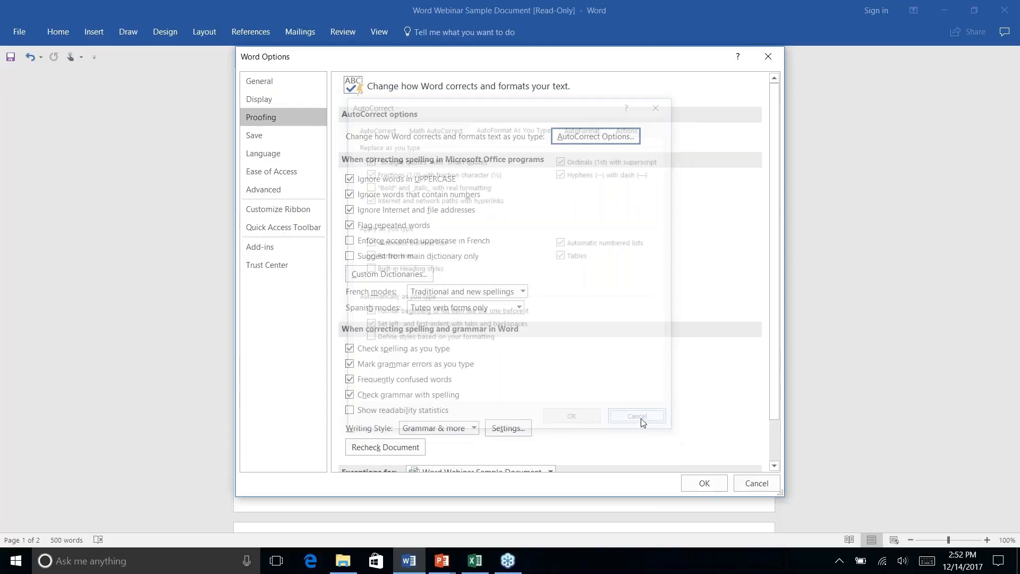
{"action": "left_click", "coordinate": [751, 483]}
Apply the Normal style to the feedback e-mail address at the end of the How Are We Doing? section
{"action": "scroll", "coordinate": [580, 341], "scroll_direction": "down", "scroll_amount": 1}
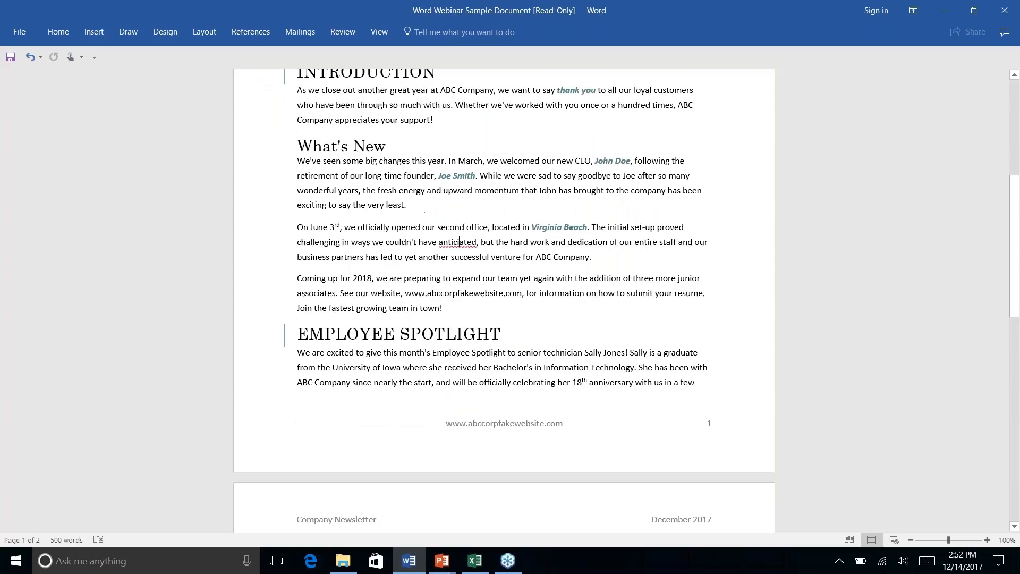
{"action": "scroll", "coordinate": [580, 342], "scroll_direction": "down", "scroll_amount": 10}
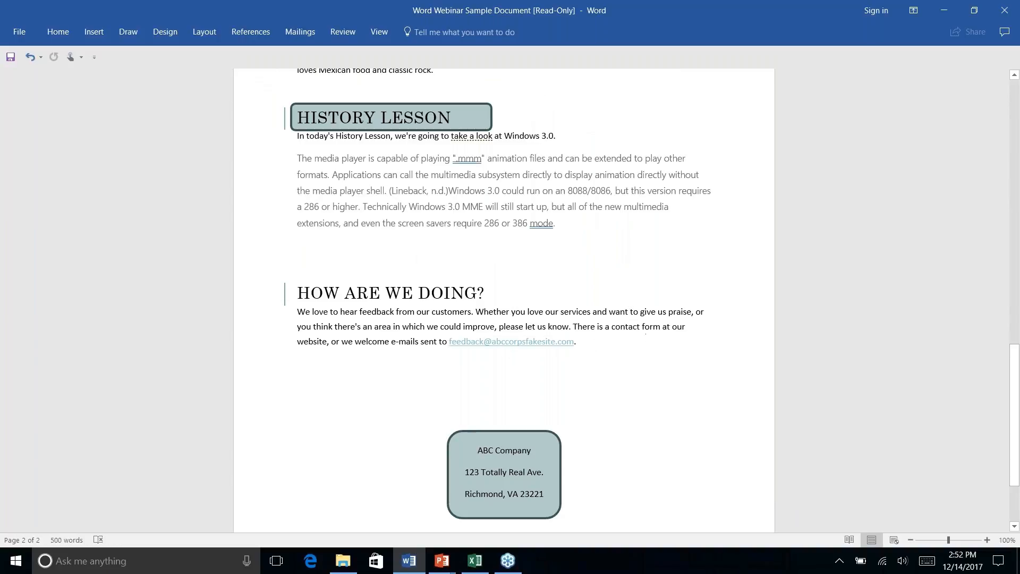
{"action": "left_click", "coordinate": [52, 27]}
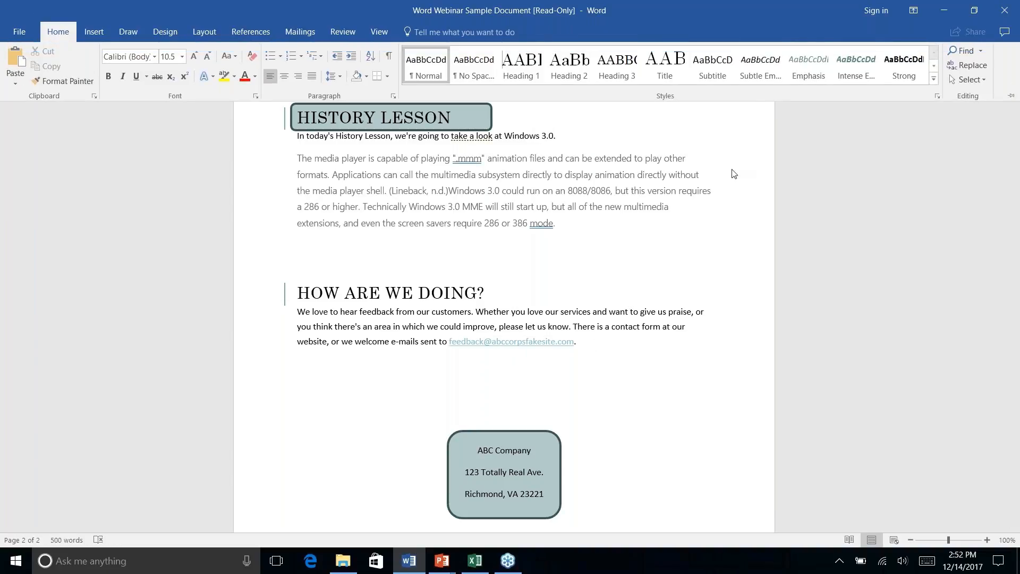
{"action": "right_click", "coordinate": [573, 347]}
{"action": "key", "text": "Escape"}
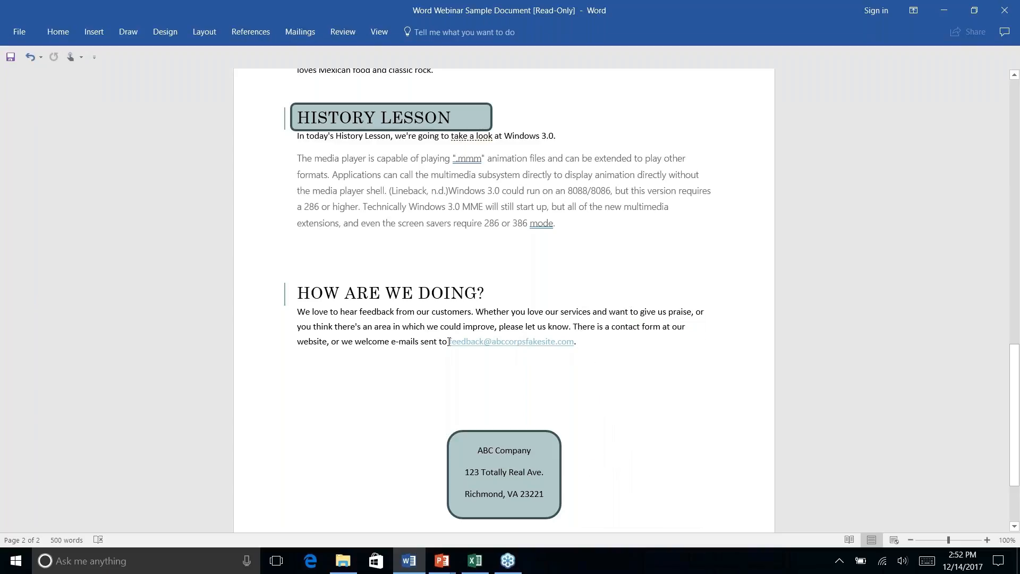
{"action": "left_click_drag", "start_coordinate": [449, 341], "coordinate": [518, 340]}
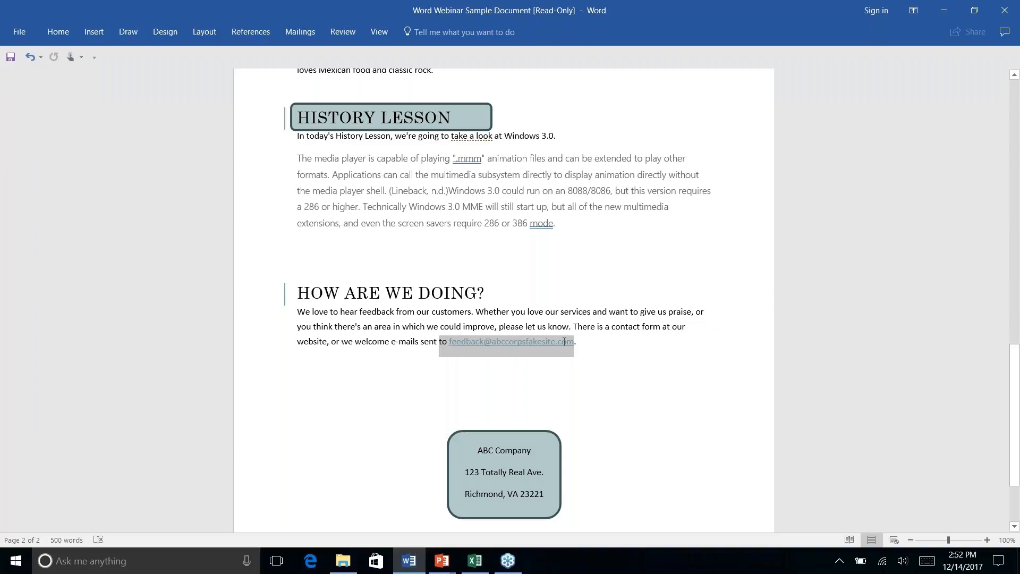
{"action": "left_click", "coordinate": [622, 355]}
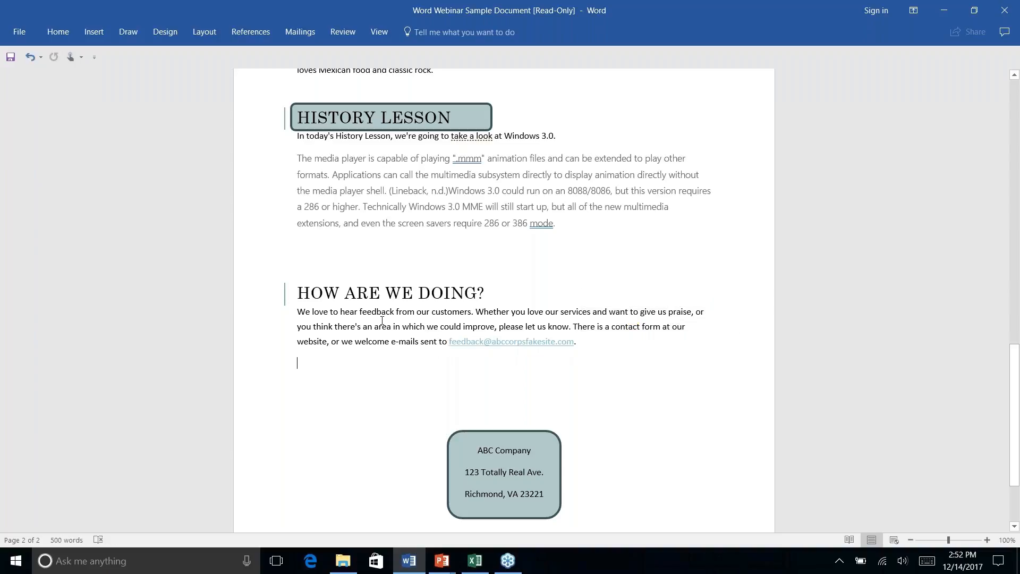
{"action": "left_click_drag", "start_coordinate": [448, 341], "coordinate": [580, 344]}
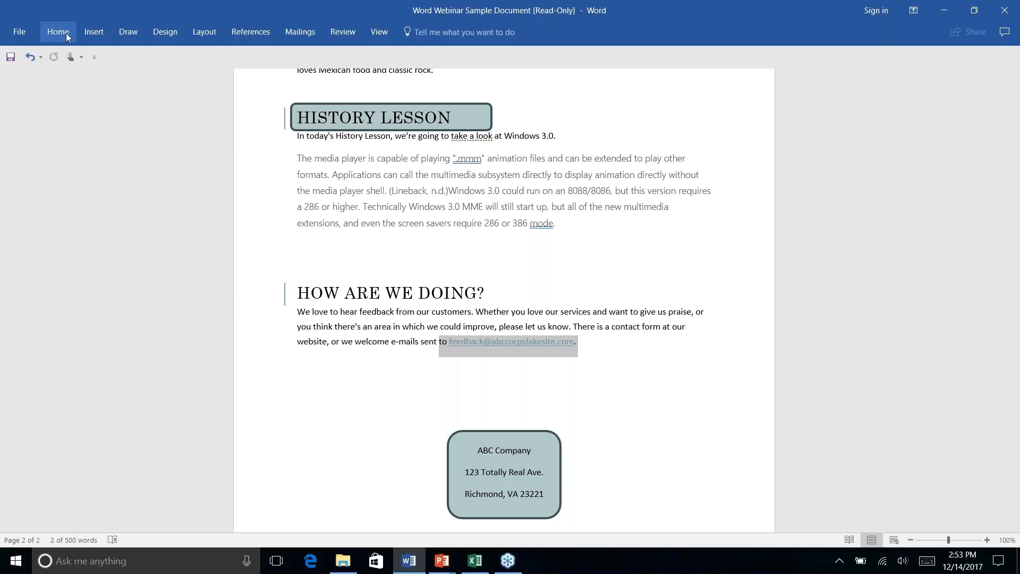
{"action": "left_click", "coordinate": [59, 33]}
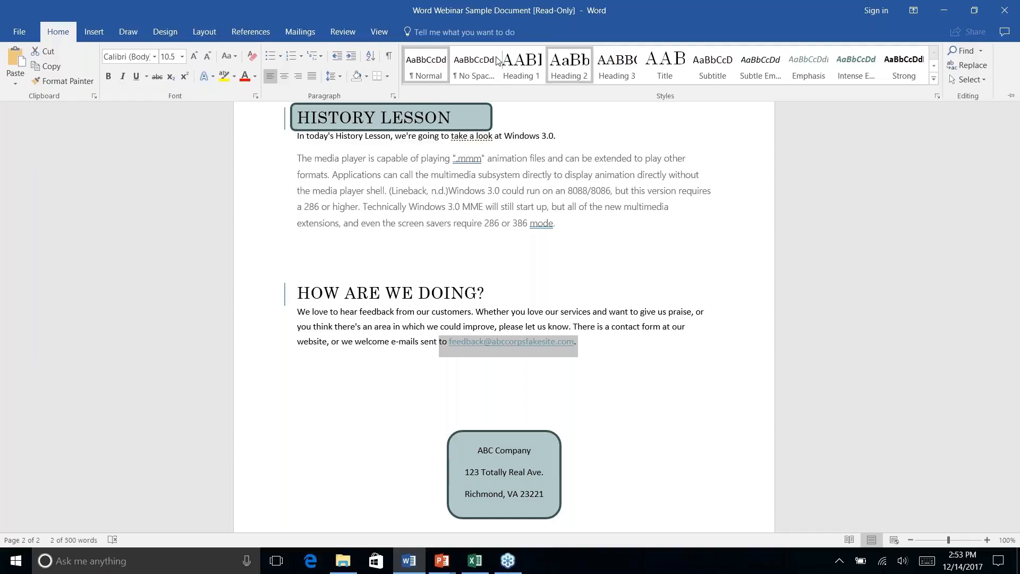
{"action": "left_click", "coordinate": [430, 64]}
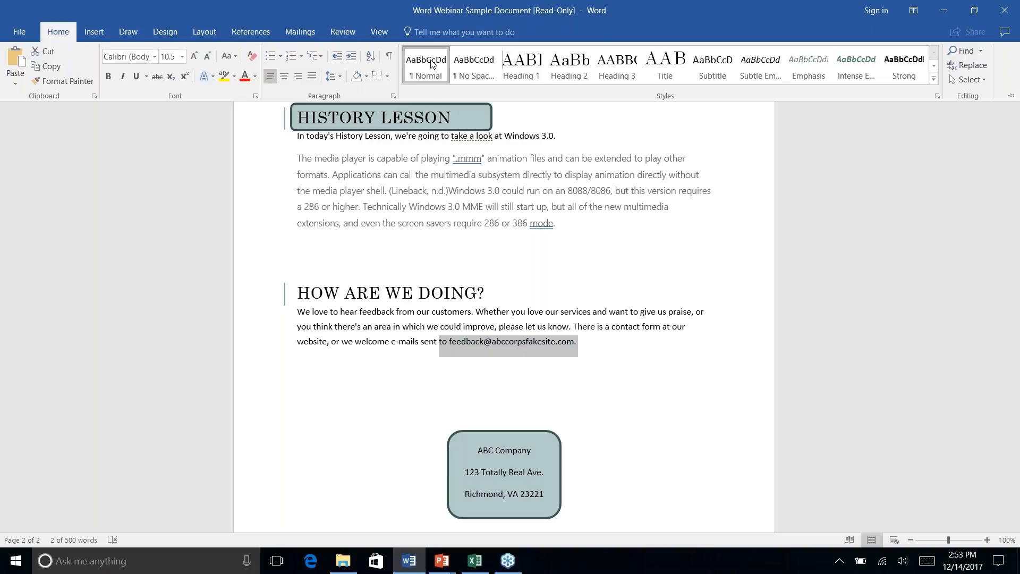
{"action": "right_click", "coordinate": [594, 346]}
{"action": "left_click", "coordinate": [594, 346]}
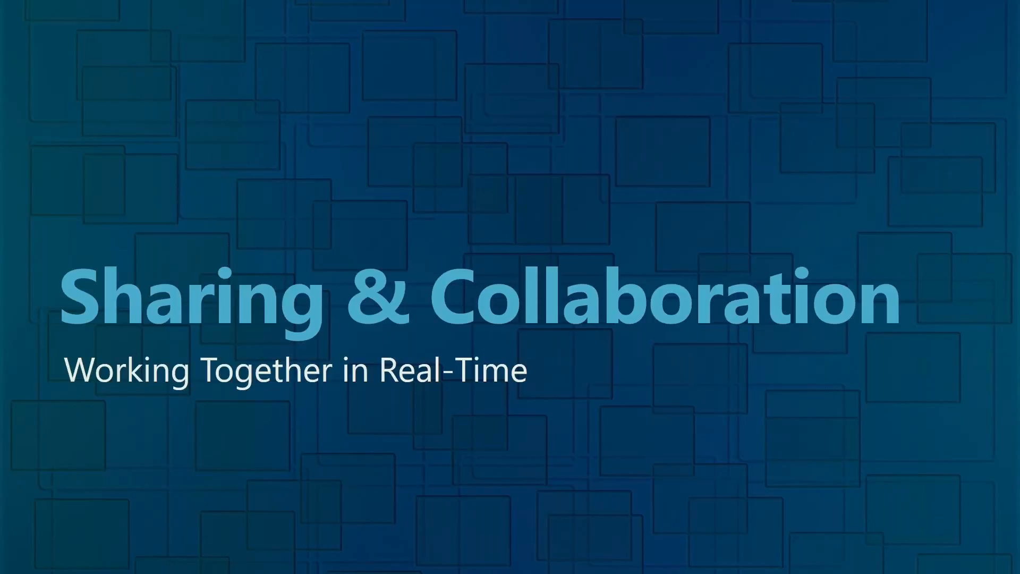
Switch from the slide show back to Word and try to save the read-only newsletter as a new copy
{"action": "key", "text": "alt+Tab"}
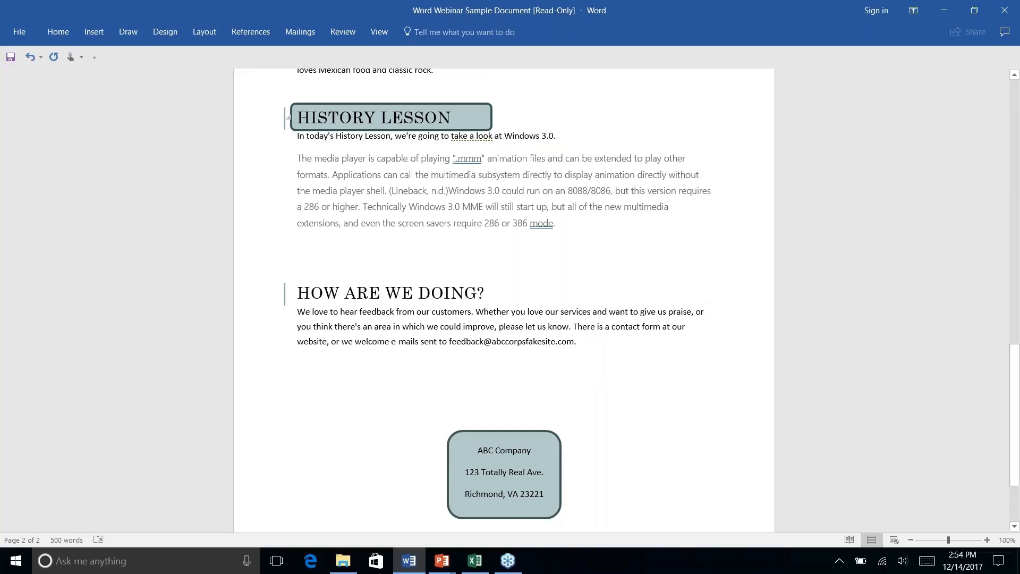
{"action": "scroll", "coordinate": [504, 297], "scroll_direction": "down", "scroll_amount": 2}
{"action": "scroll", "coordinate": [504, 298], "scroll_direction": "down", "scroll_amount": 1}
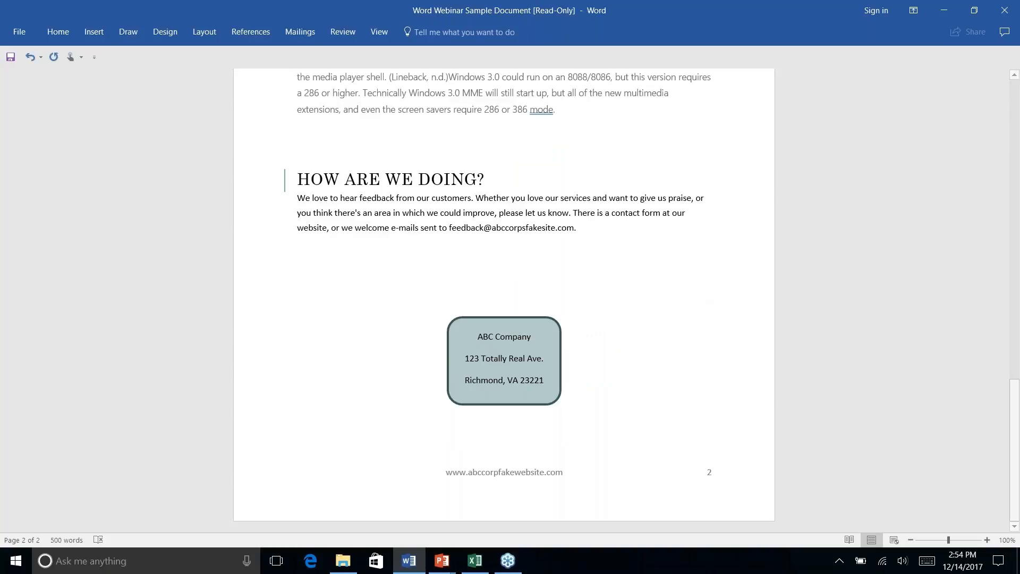
{"action": "left_click", "coordinate": [22, 33]}
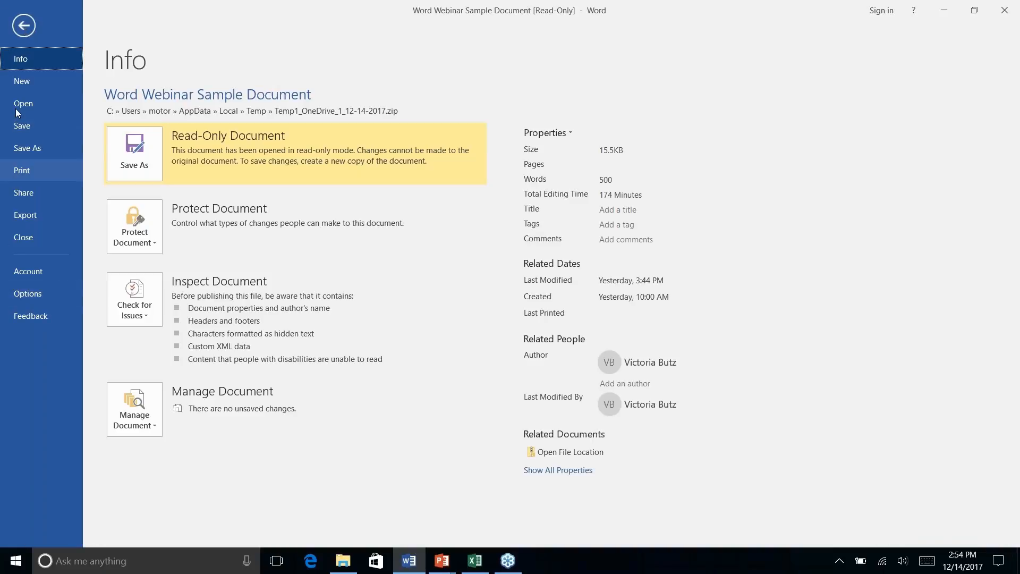
{"action": "left_click", "coordinate": [23, 25]}
{"action": "left_click", "coordinate": [21, 34]}
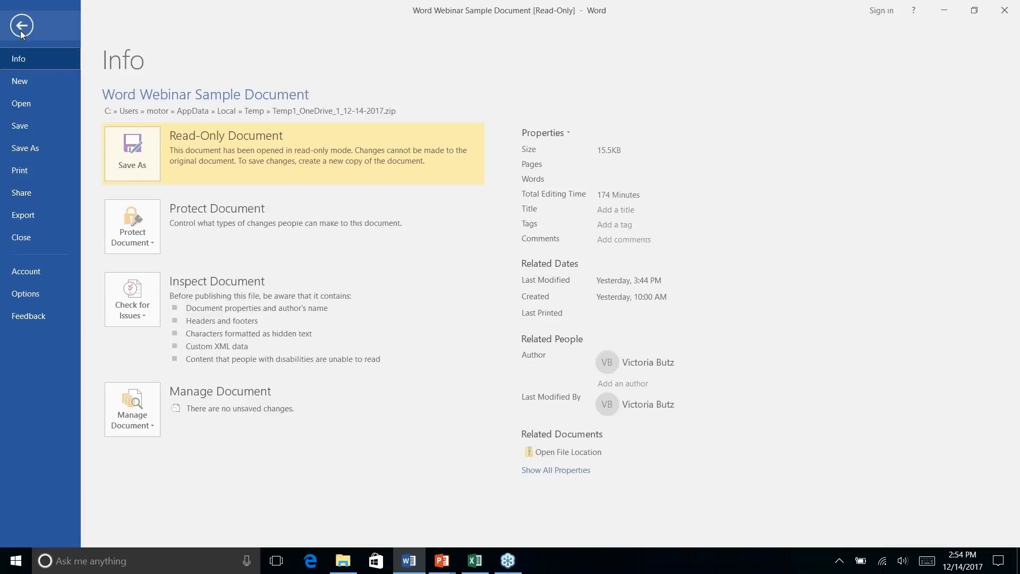
{"action": "left_click", "coordinate": [25, 127]}
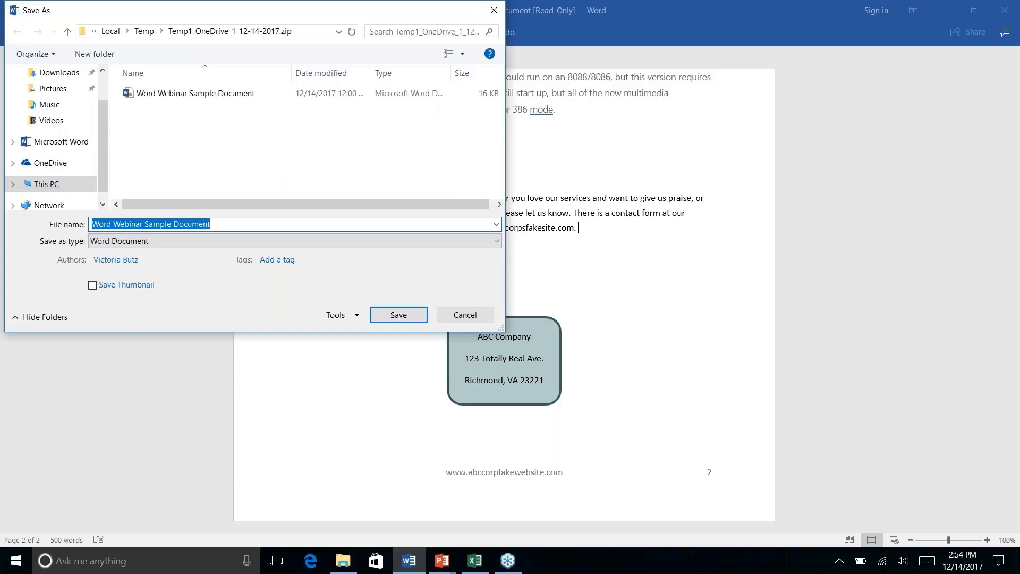
{"action": "left_click", "coordinate": [465, 314]}
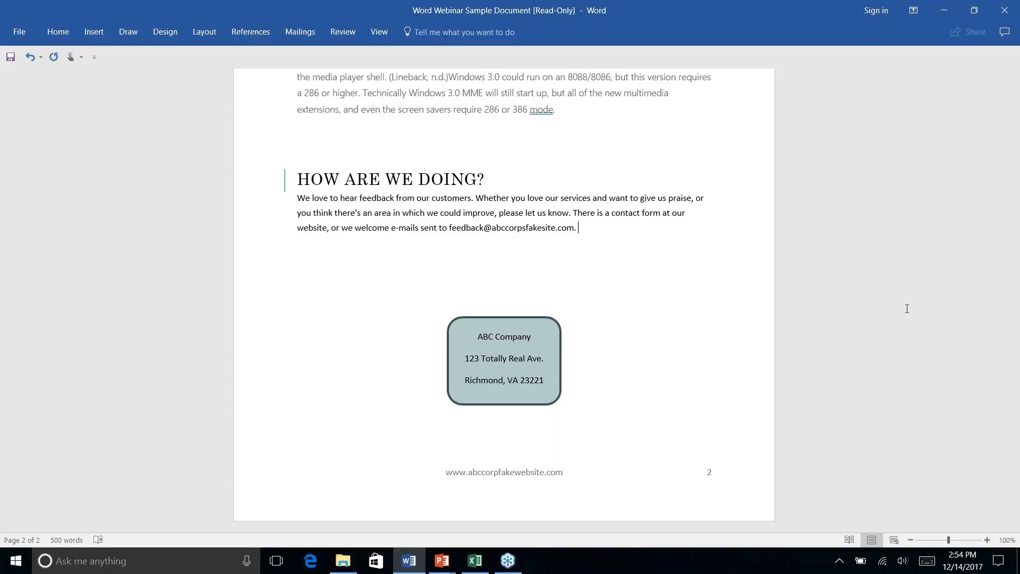
{"action": "scroll", "coordinate": [906, 309], "scroll_direction": "up", "scroll_amount": 8}
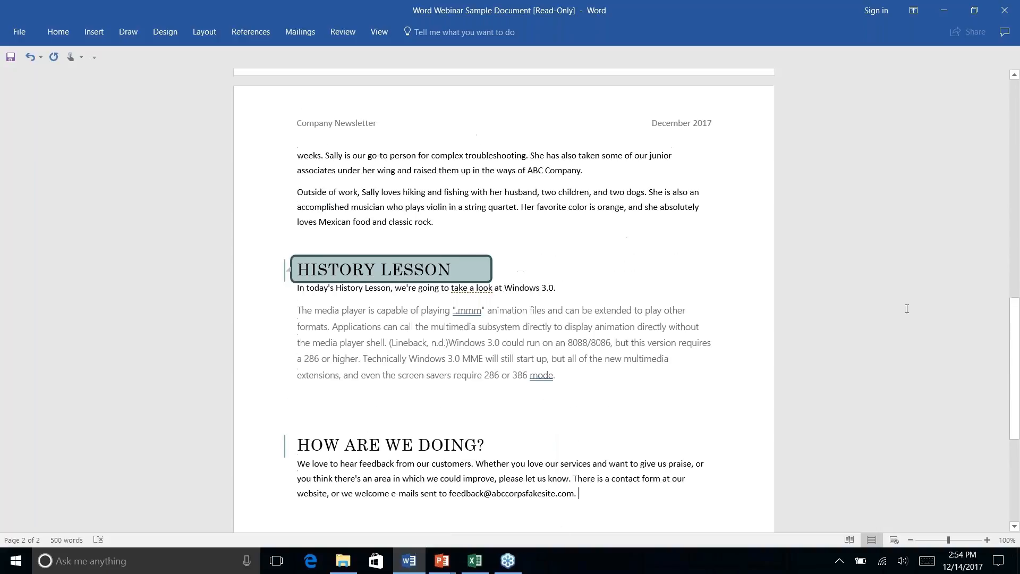
{"action": "scroll", "coordinate": [907, 308], "scroll_direction": "down", "scroll_amount": 1}
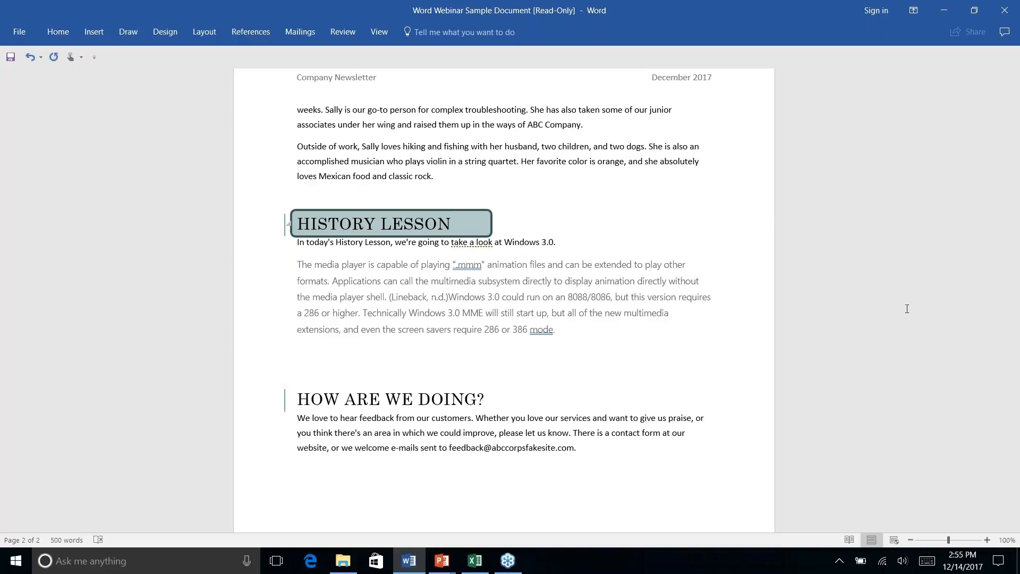
{"action": "key", "text": "alt+Tab"}
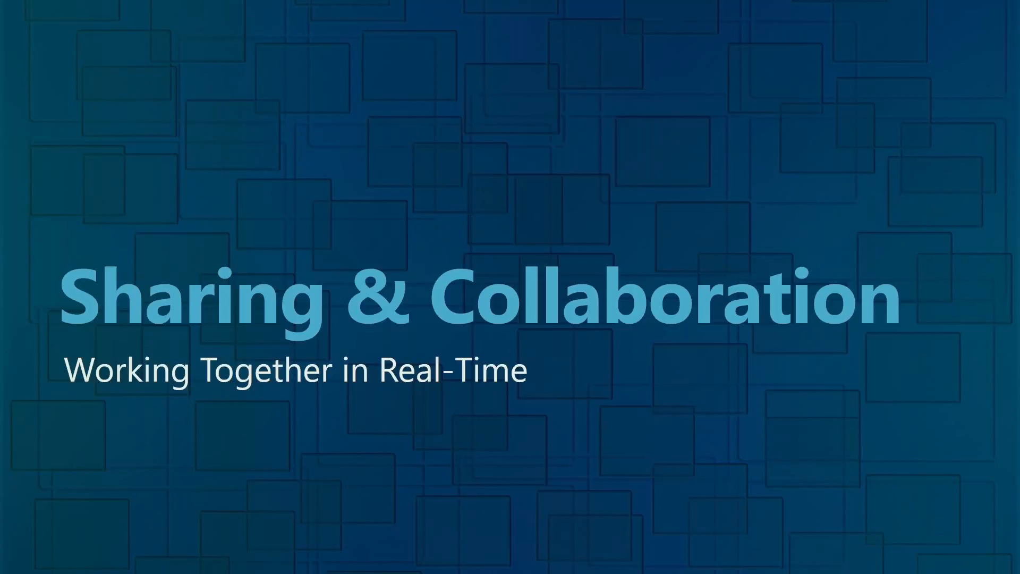
{"action": "key", "text": "Right"}
{"action": "key", "text": "alt+Tab"}
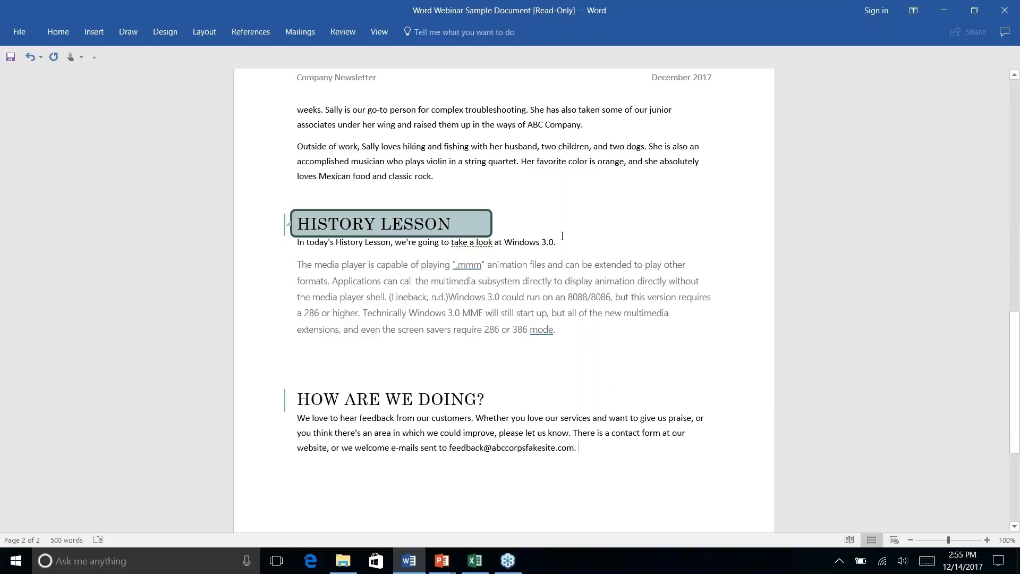
Look over the newsletter from the title and contents list through the Employee Spotlight section
{"action": "scroll", "coordinate": [562, 236], "scroll_direction": "up", "scroll_amount": 15}
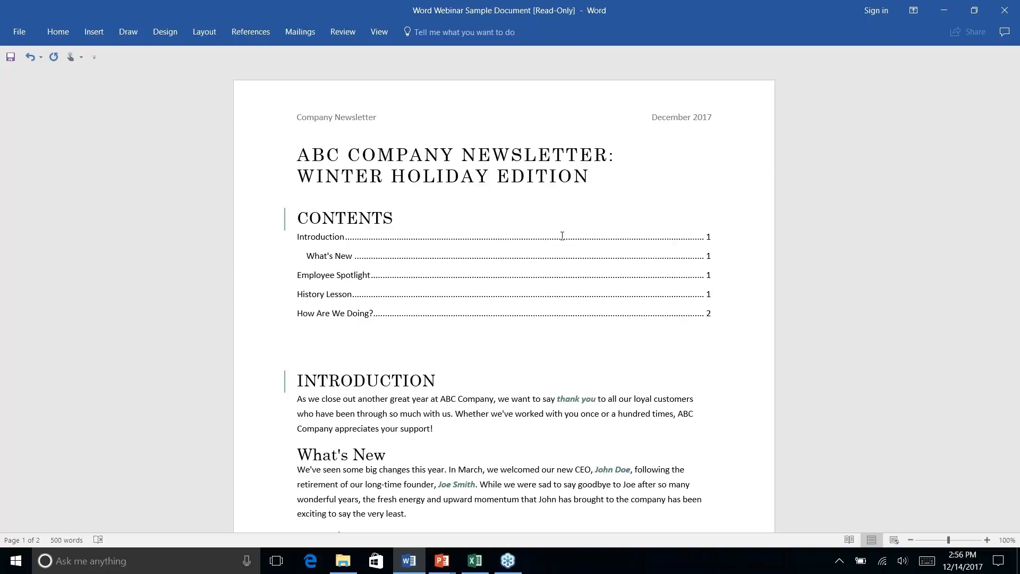
{"action": "scroll", "coordinate": [562, 235], "scroll_direction": "down", "scroll_amount": 20}
{"action": "scroll", "coordinate": [562, 235], "scroll_direction": "up", "scroll_amount": 18}
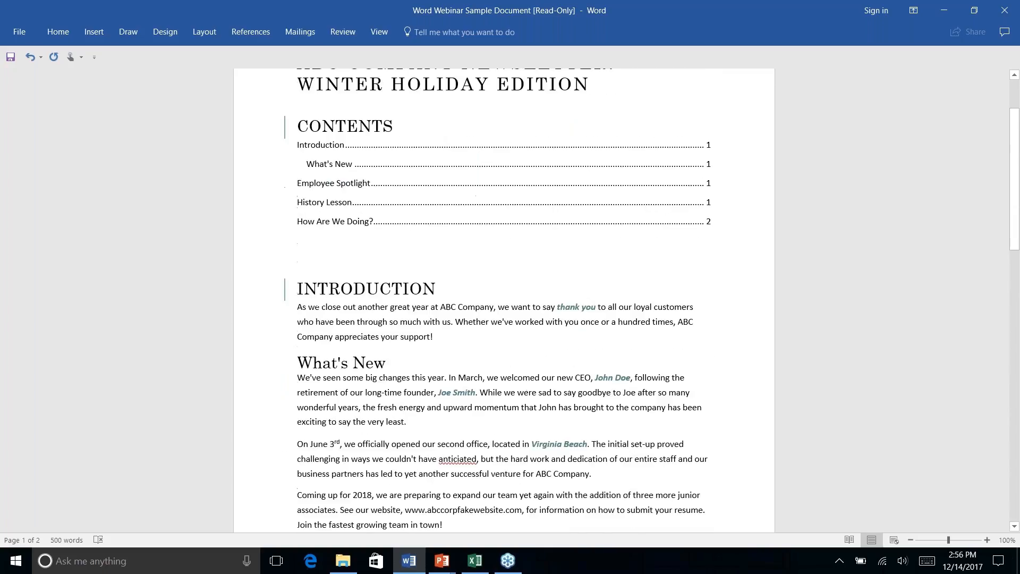
{"action": "scroll", "coordinate": [504, 298], "scroll_direction": "up", "scroll_amount": 2}
{"action": "scroll", "coordinate": [504, 297], "scroll_direction": "down", "scroll_amount": 3}
{"action": "scroll", "coordinate": [504, 297], "scroll_direction": "down", "scroll_amount": 3}
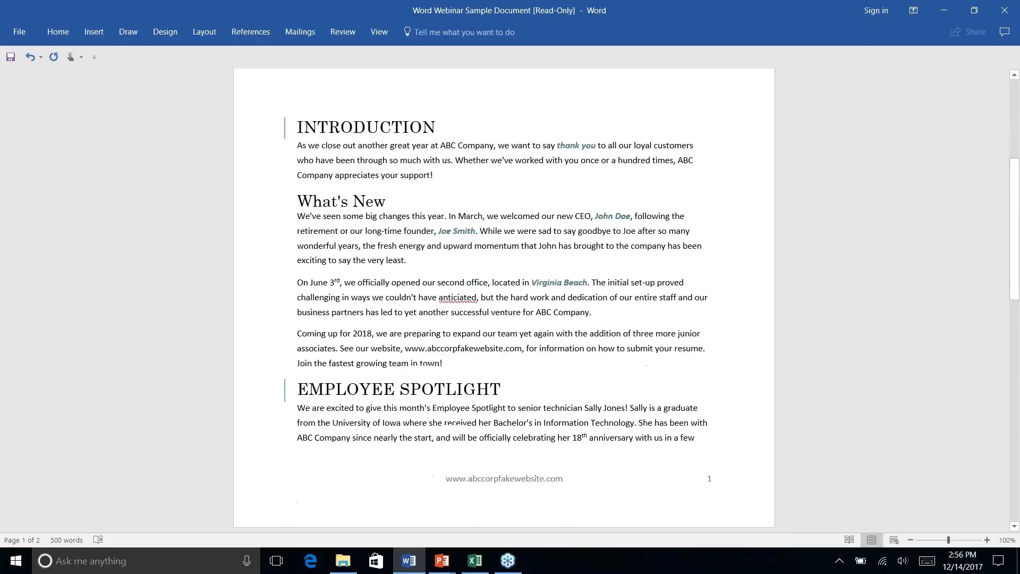
{"action": "scroll", "coordinate": [504, 297], "scroll_direction": "down", "scroll_amount": 3}
{"action": "scroll", "coordinate": [503, 297], "scroll_direction": "up", "scroll_amount": 8}
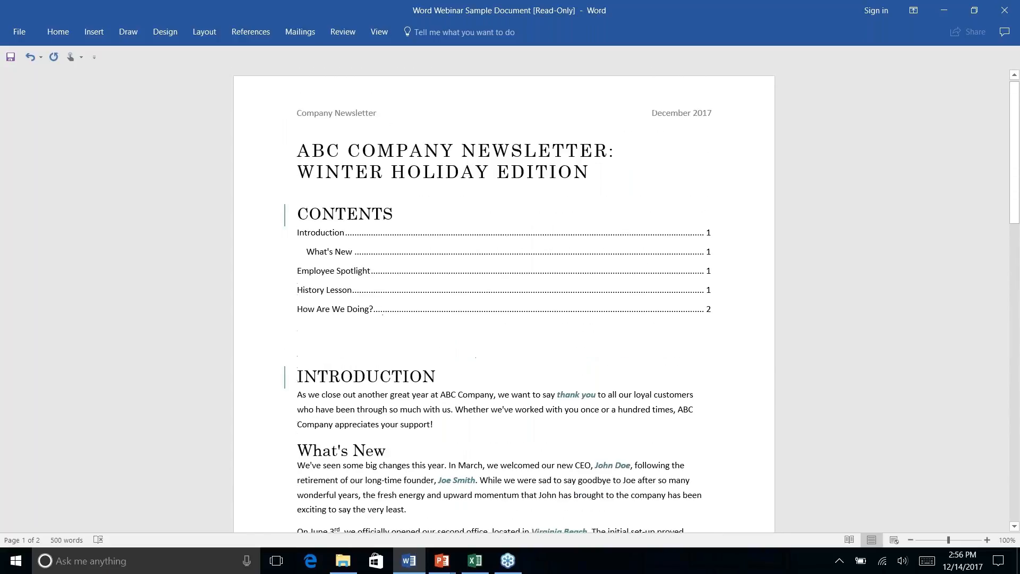
{"action": "scroll", "coordinate": [562, 237], "scroll_direction": "down", "scroll_amount": 8}
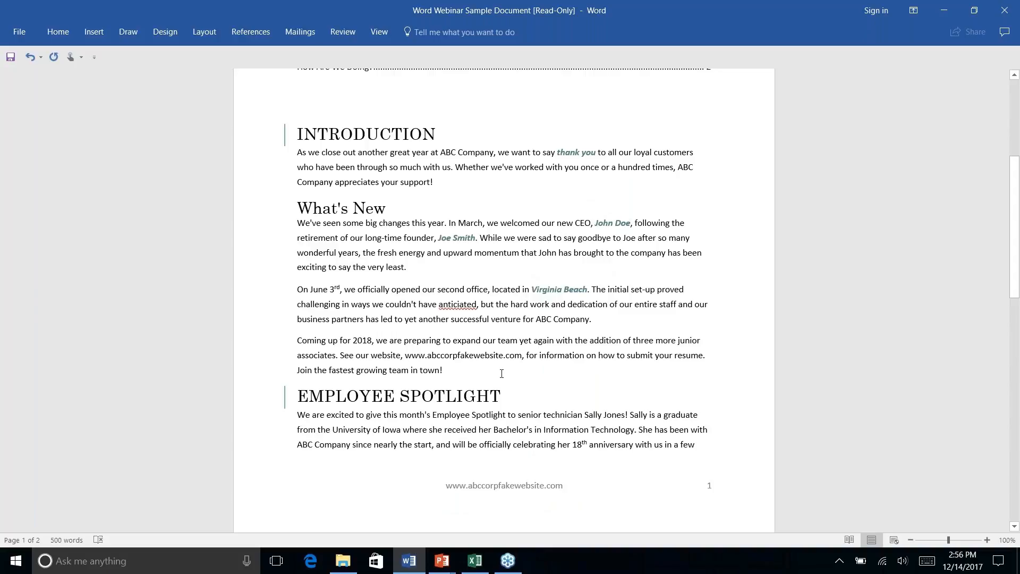
Insert a Next Page section break after "Join the fastest growing team in town!", ahead of the Employee Spotlight heading
{"action": "left_click", "coordinate": [467, 369]}
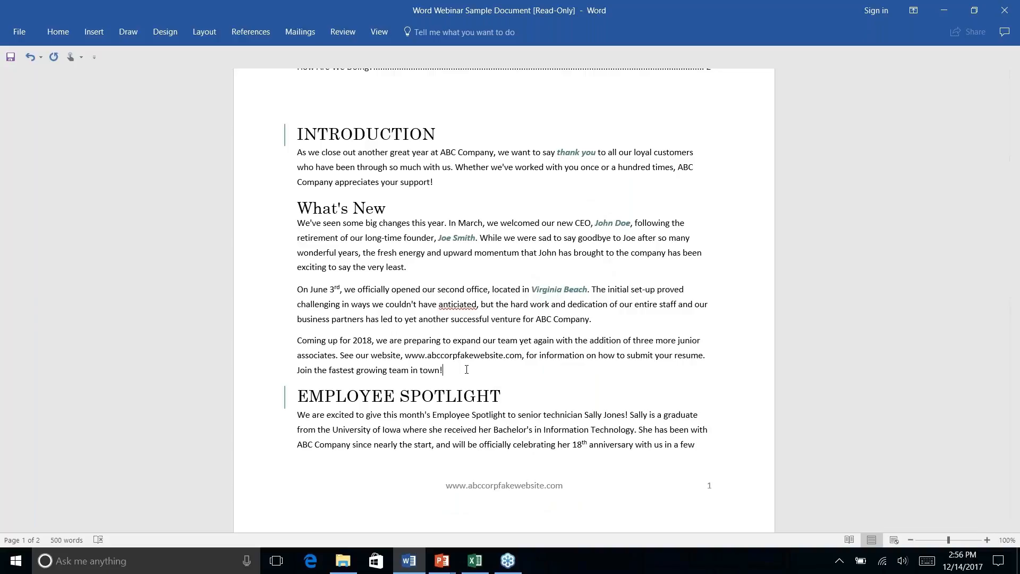
{"action": "left_click", "coordinate": [99, 35]}
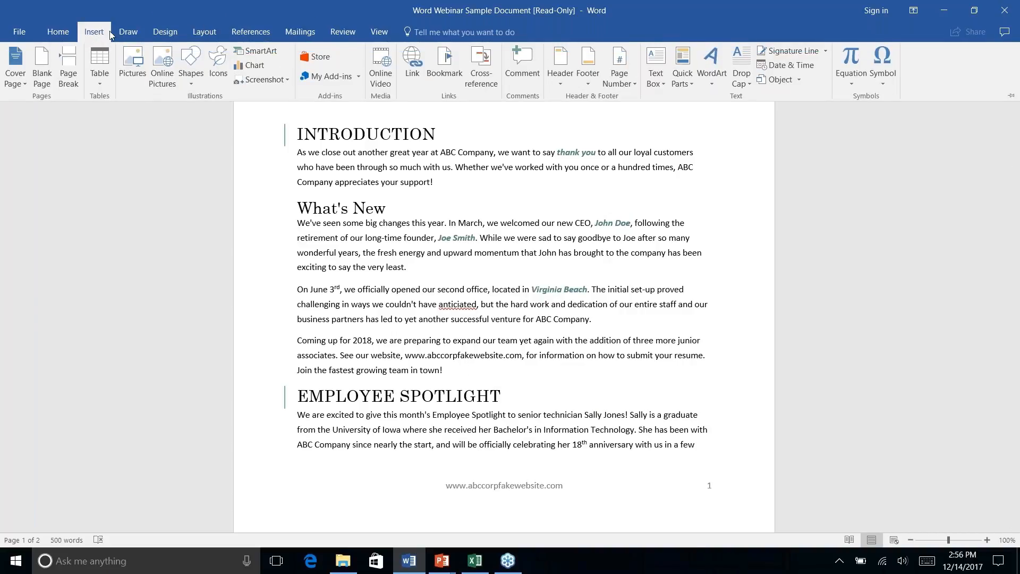
{"action": "left_click", "coordinate": [128, 33]}
{"action": "left_click", "coordinate": [169, 33]}
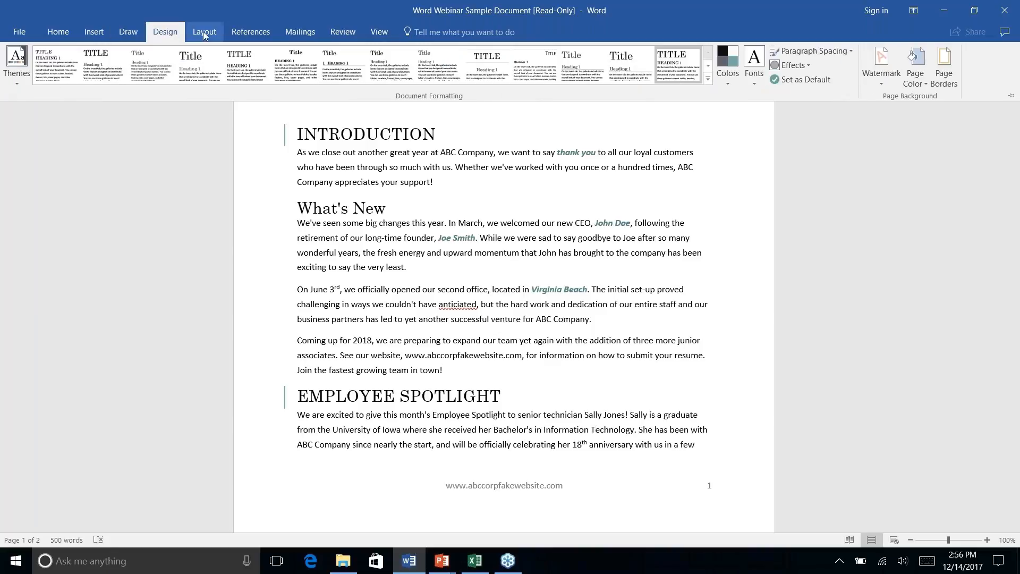
{"action": "left_click", "coordinate": [207, 34]}
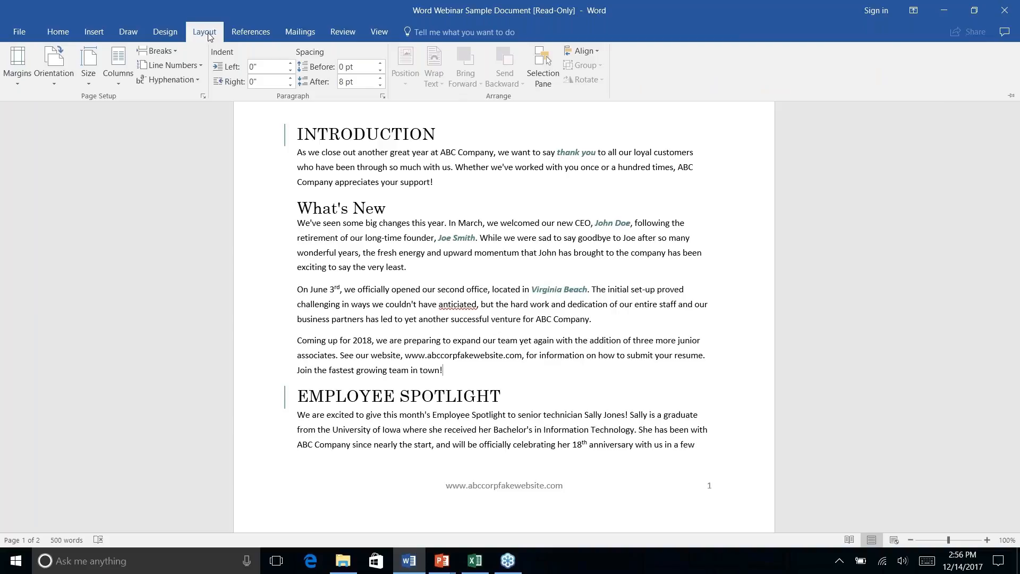
{"action": "key", "text": "ctrl+F1"}
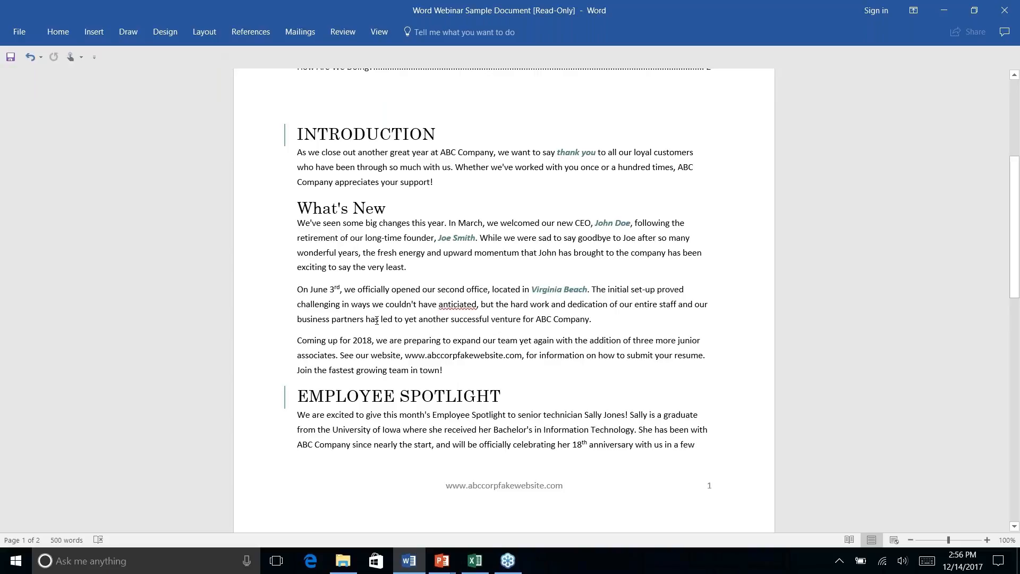
{"action": "scroll", "coordinate": [517, 396], "scroll_direction": "up", "scroll_amount": 1}
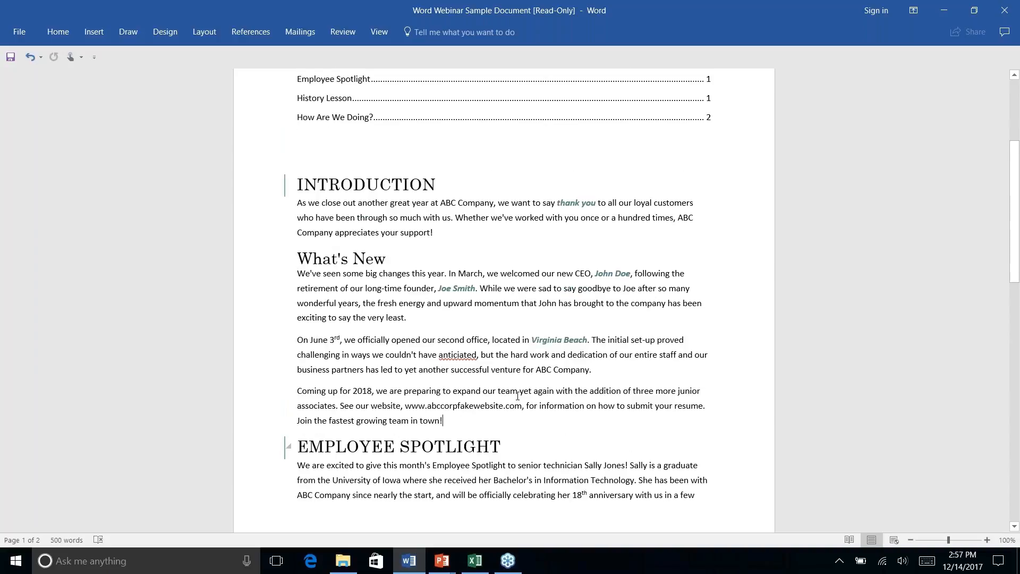
{"action": "scroll", "coordinate": [517, 396], "scroll_direction": "down", "scroll_amount": 3}
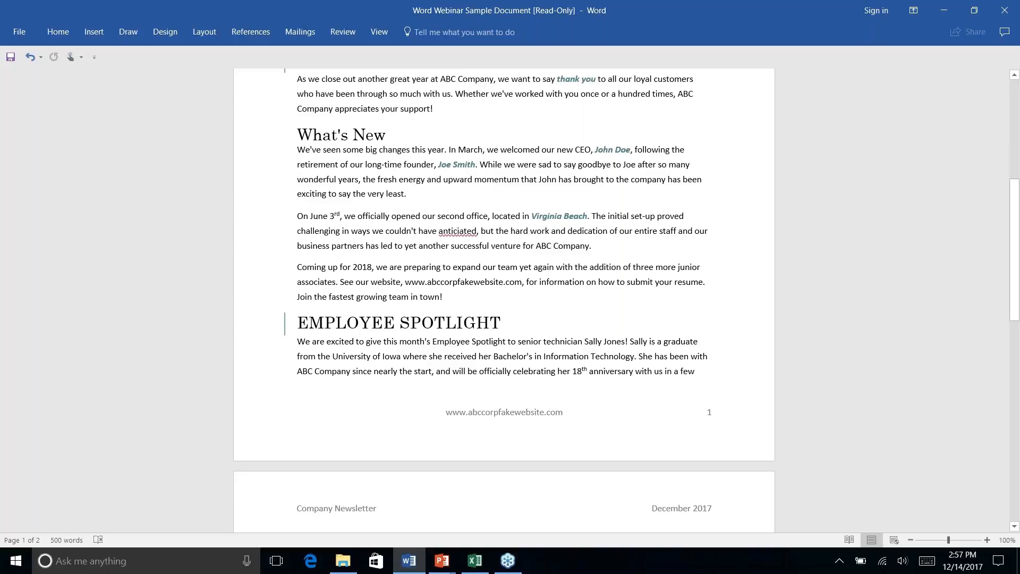
{"action": "left_click", "coordinate": [213, 34]}
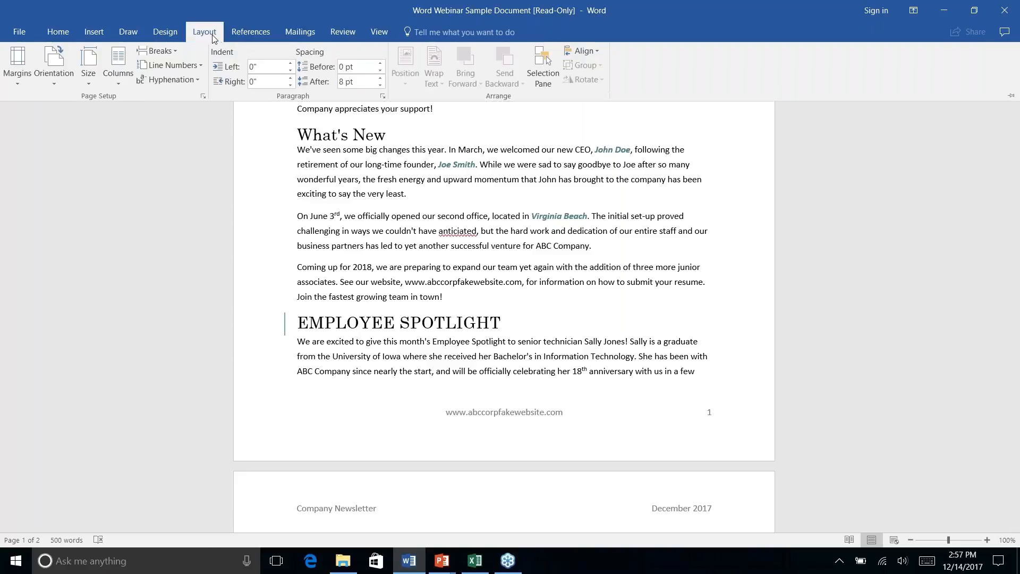
{"action": "left_click", "coordinate": [174, 50]}
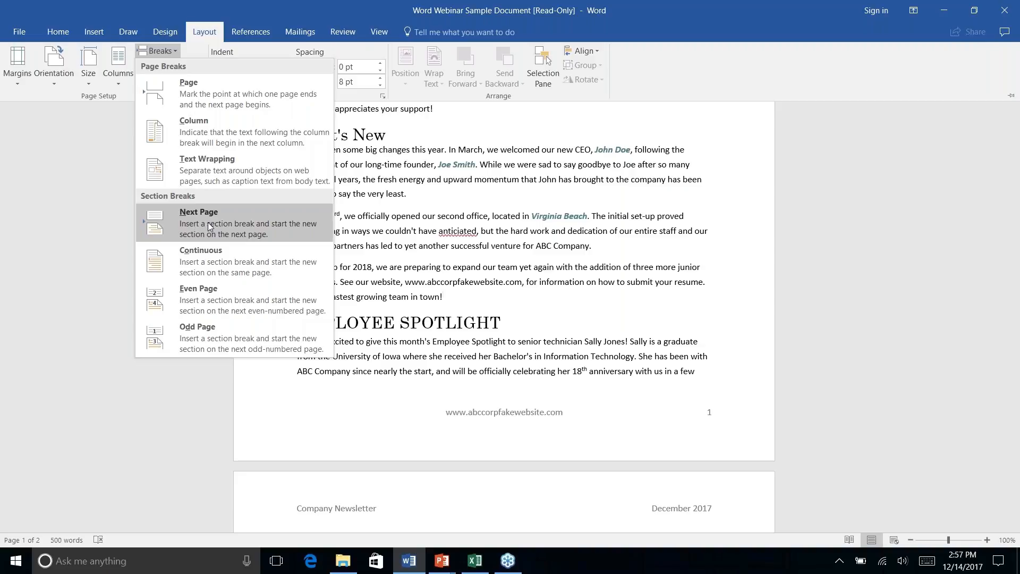
{"action": "left_click", "coordinate": [208, 222]}
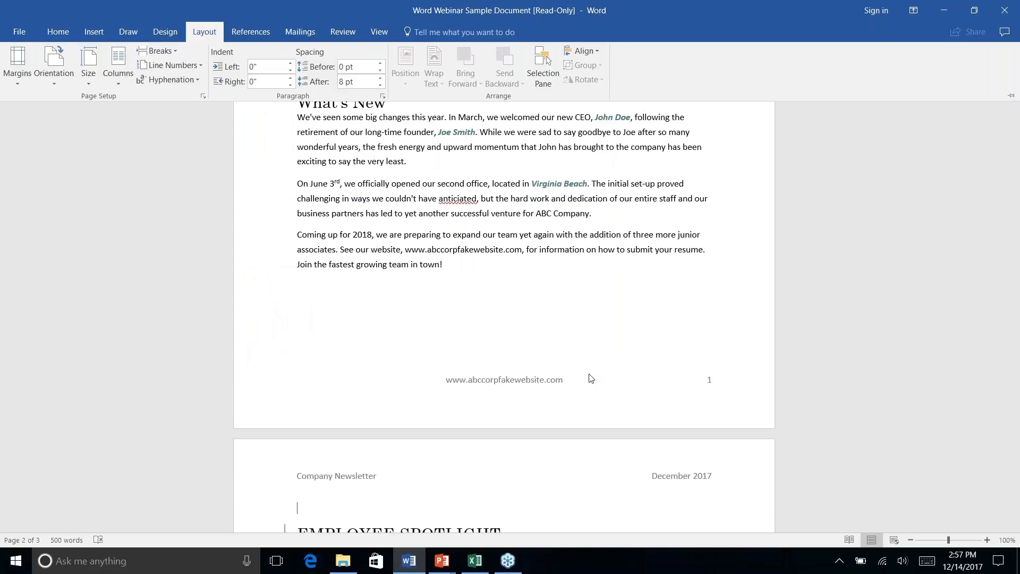
Insert a Continuous section break after "loves Mexican food and classic rock.", ahead of the History Lesson heading
{"action": "scroll", "coordinate": [591, 379], "scroll_direction": "up", "scroll_amount": 2}
{"action": "scroll", "coordinate": [591, 378], "scroll_direction": "down", "scroll_amount": 10}
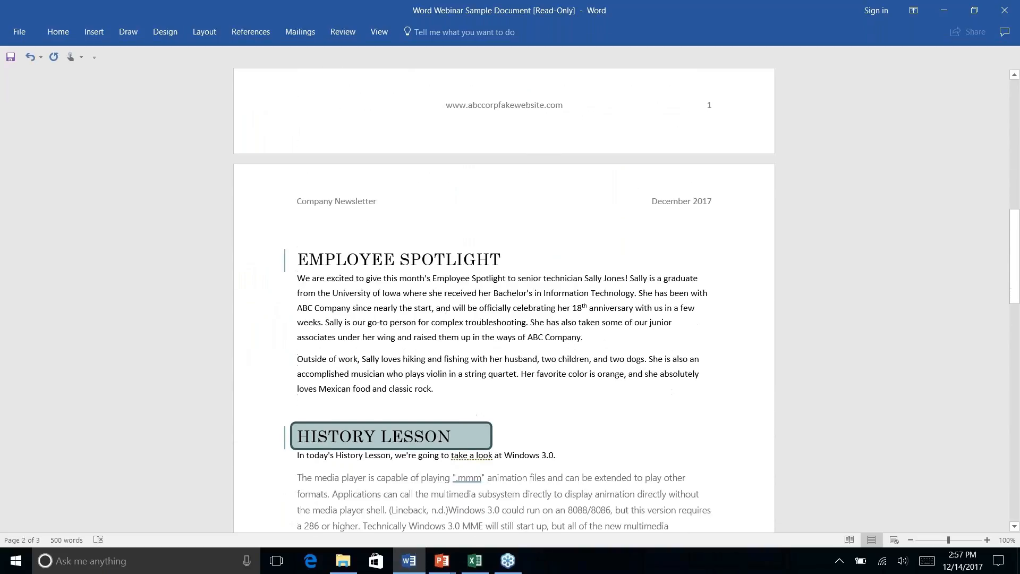
{"action": "scroll", "coordinate": [463, 304], "scroll_direction": "down", "scroll_amount": 3}
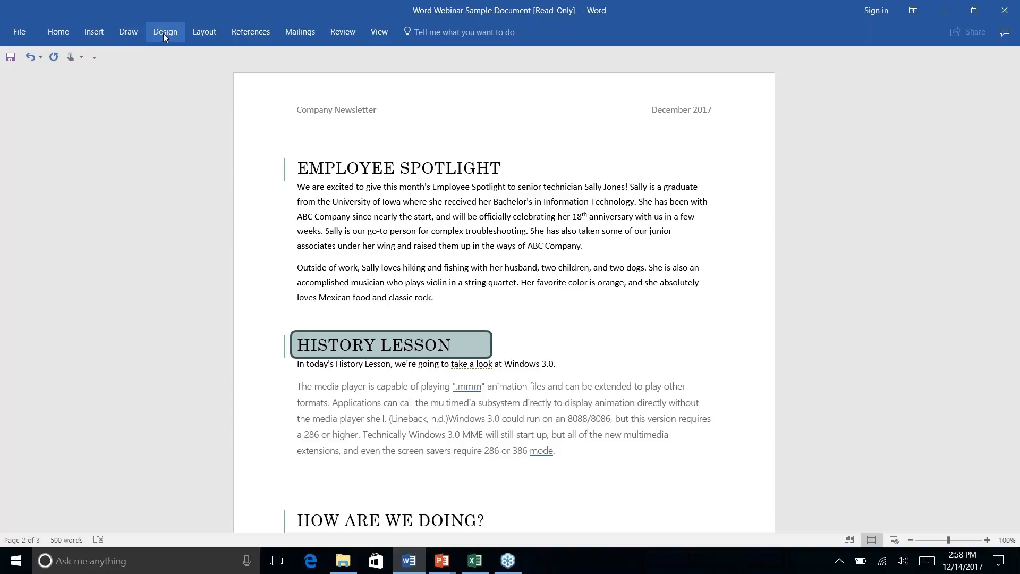
{"action": "left_click", "coordinate": [201, 33]}
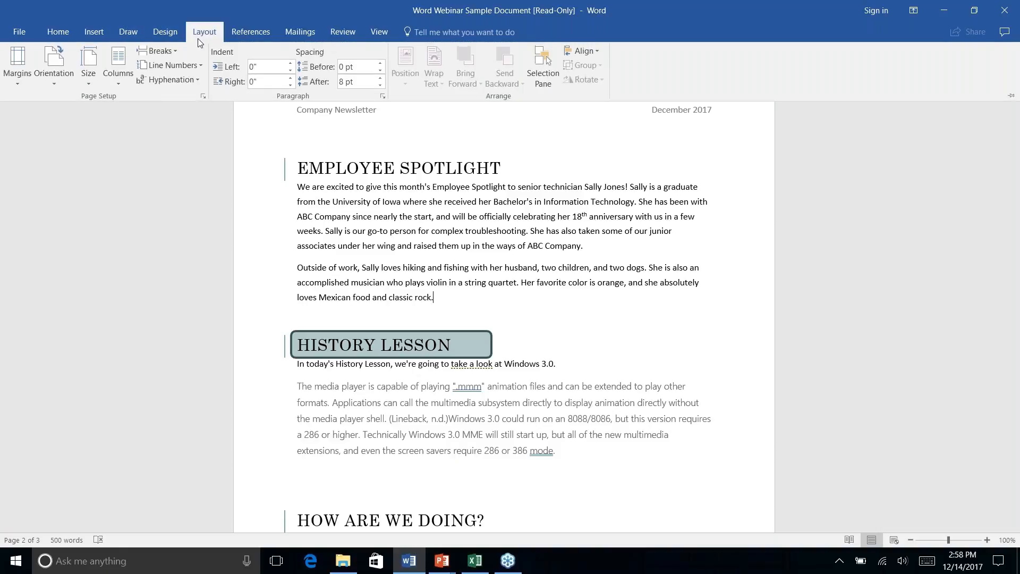
{"action": "left_click", "coordinate": [175, 52]}
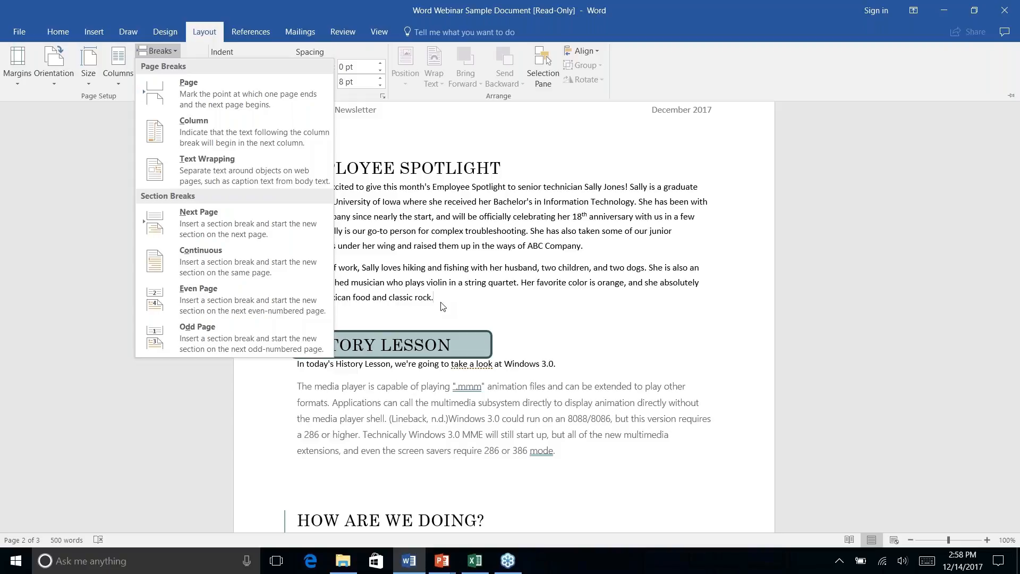
{"action": "left_click", "coordinate": [215, 266]}
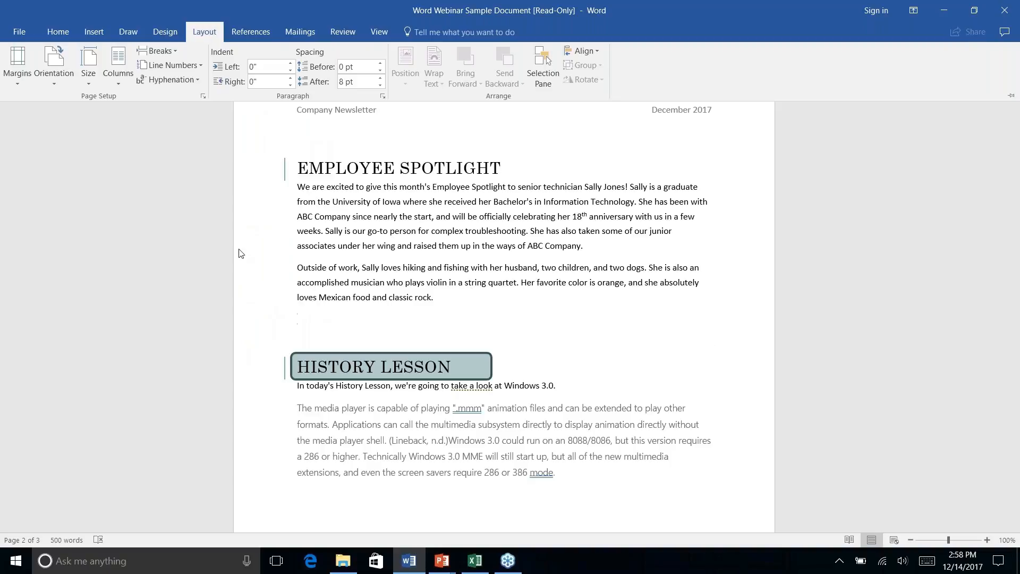
{"action": "left_click", "coordinate": [680, 300]}
Try to set the whole Employee Spotlight section, heading included, in two columns and undo the change
{"action": "scroll", "coordinate": [681, 300], "scroll_direction": "down", "scroll_amount": 3}
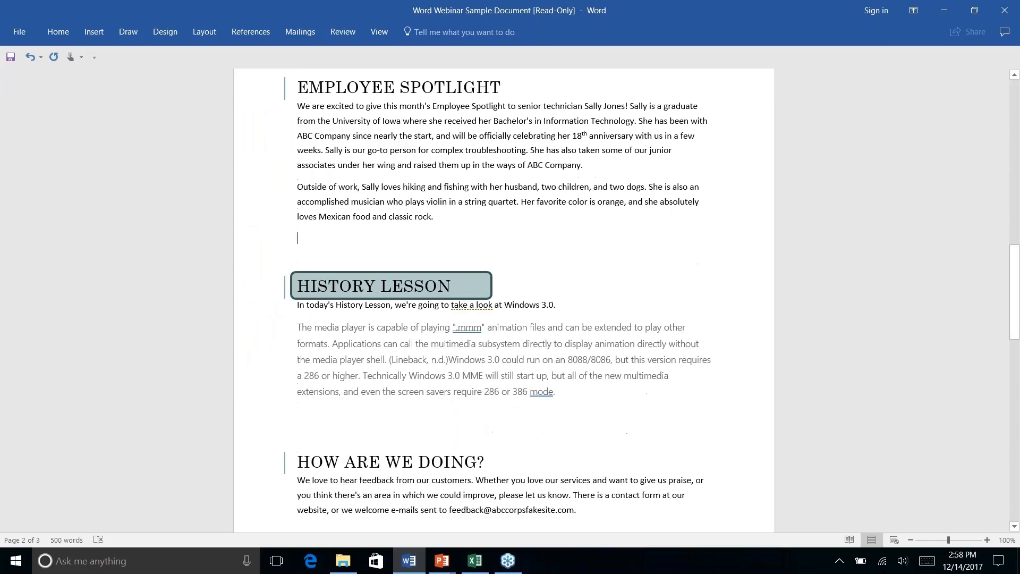
{"action": "scroll", "coordinate": [681, 300], "scroll_direction": "up", "scroll_amount": 6}
{"action": "scroll", "coordinate": [504, 306], "scroll_direction": "down", "scroll_amount": 1}
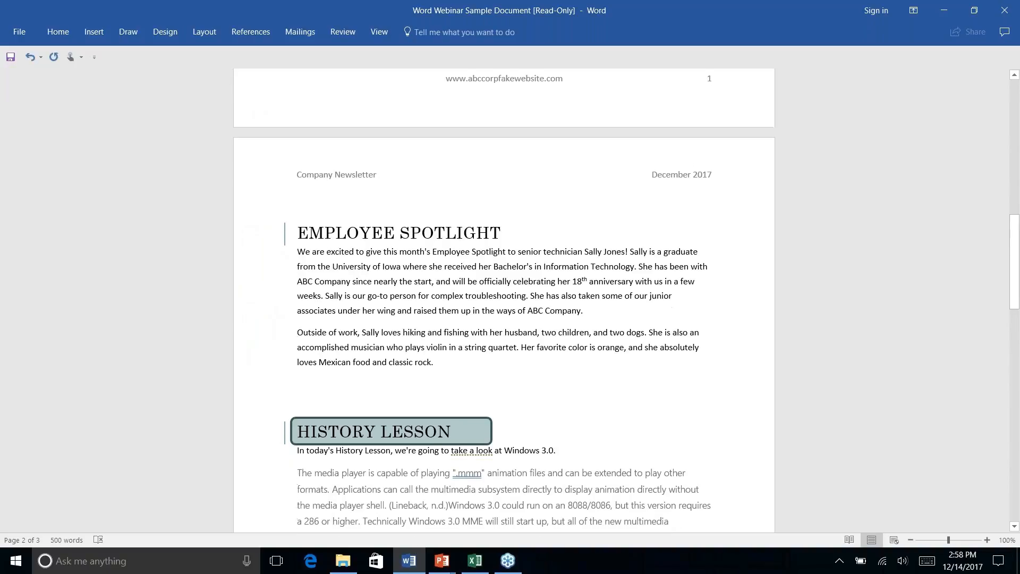
{"action": "right_click", "coordinate": [376, 278]}
{"action": "key", "text": "Escape"}
{"action": "left_click", "coordinate": [206, 33]}
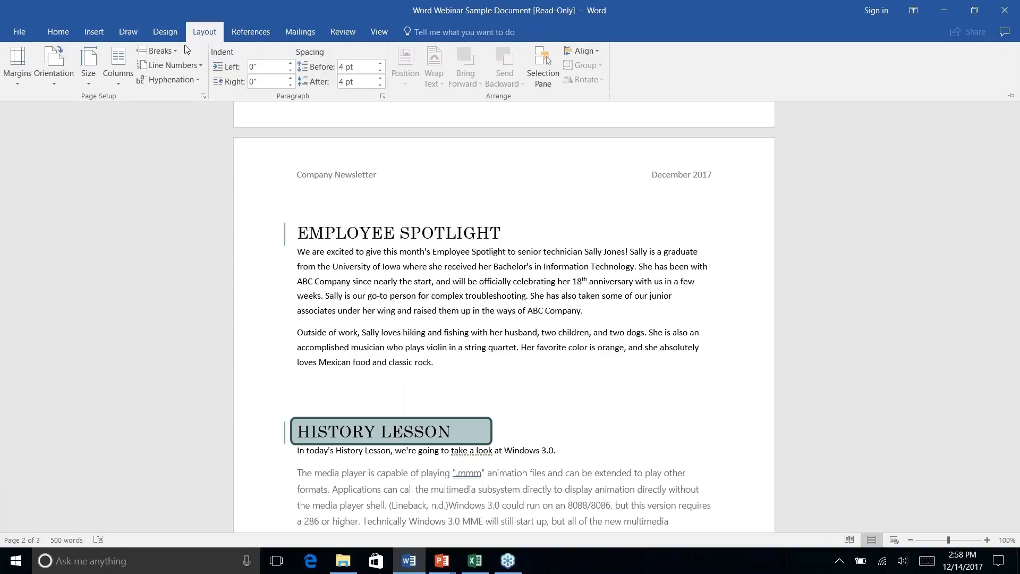
{"action": "left_click", "coordinate": [116, 85]}
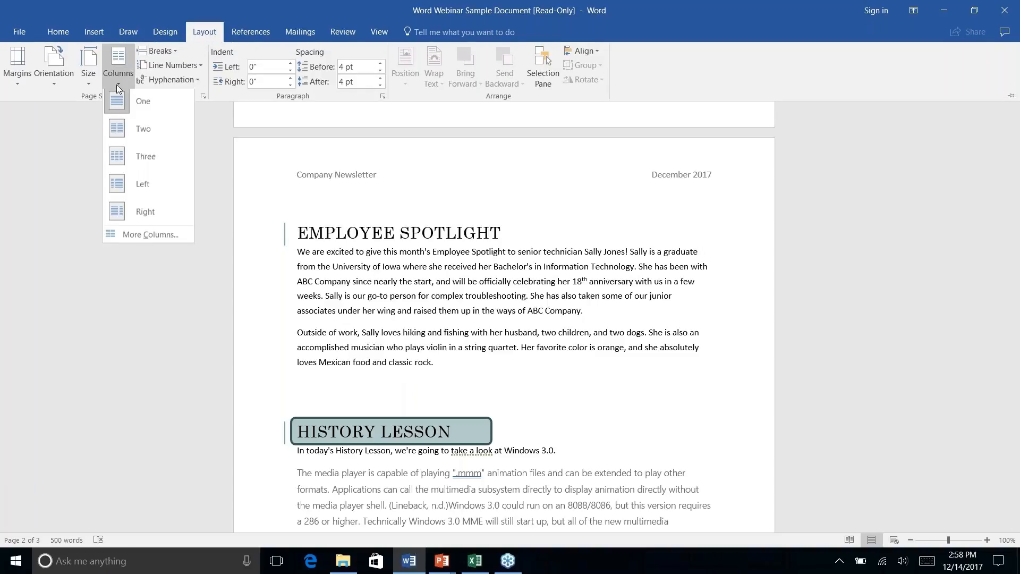
{"action": "left_click", "coordinate": [137, 134]}
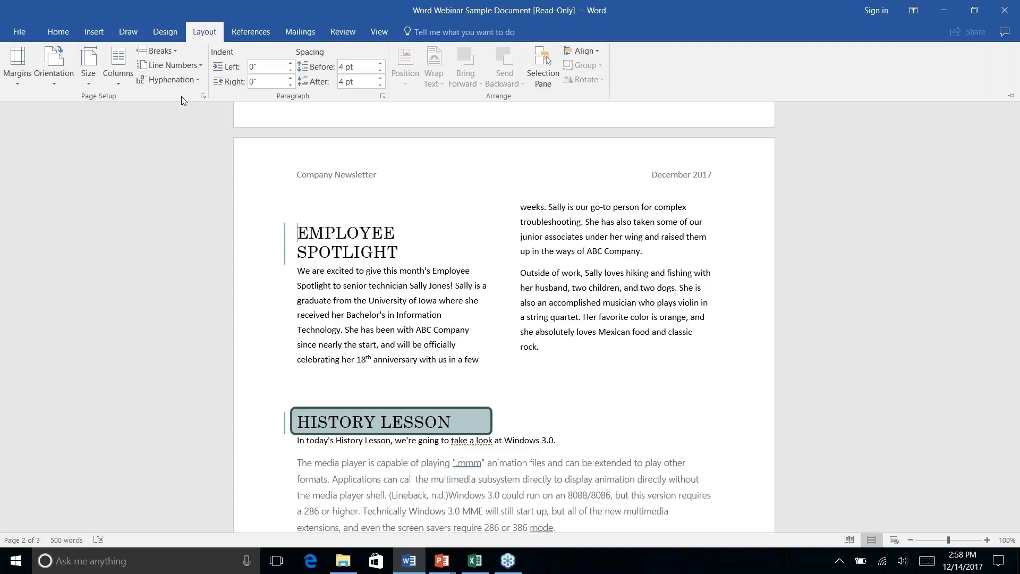
{"action": "key", "text": "ctrl+z"}
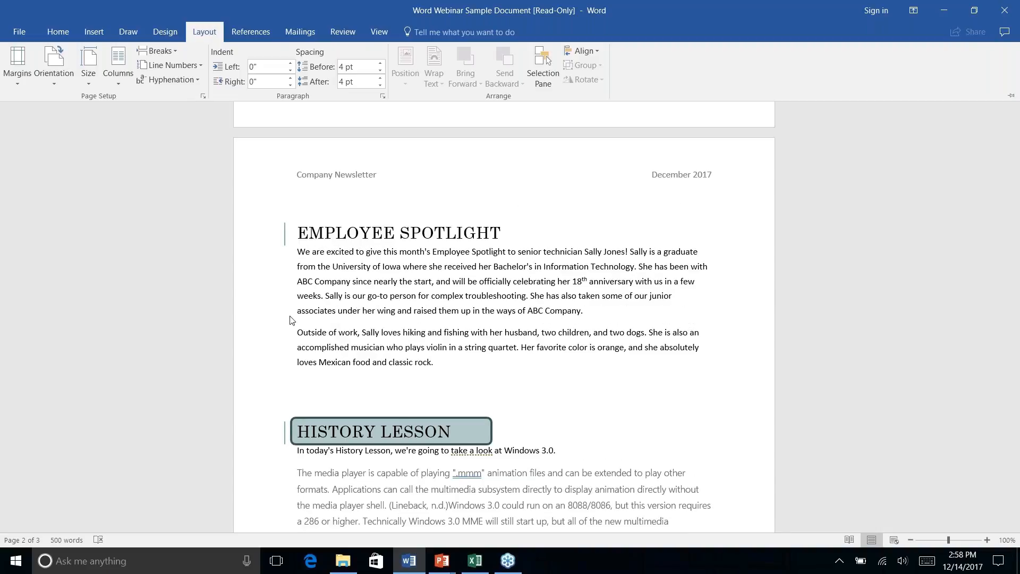
Lay out only the two body paragraphs under the Employee Spotlight heading in two columns
{"action": "left_click", "coordinate": [336, 244]}
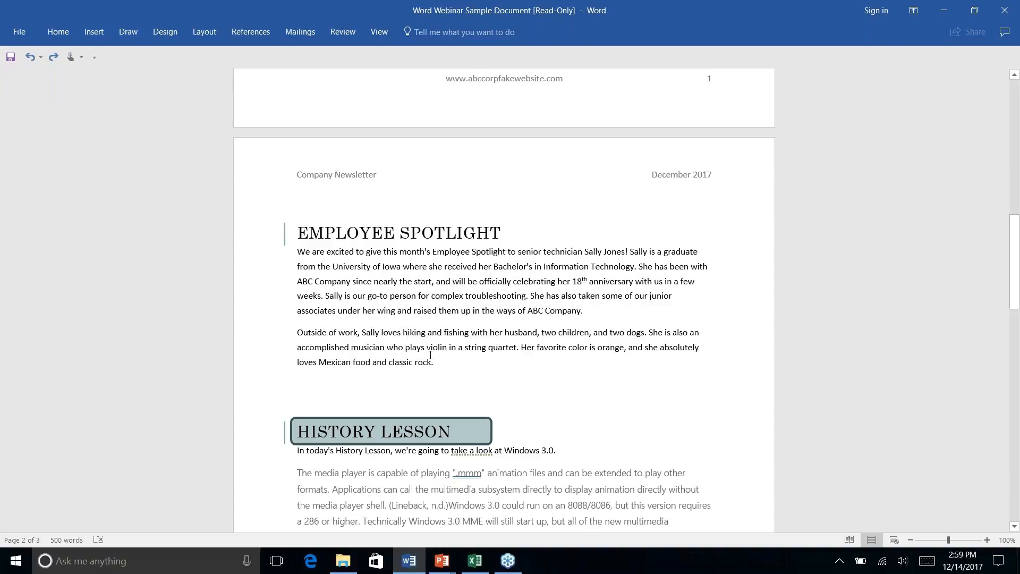
{"action": "left_click_drag", "start_coordinate": [434, 363], "coordinate": [297, 252]}
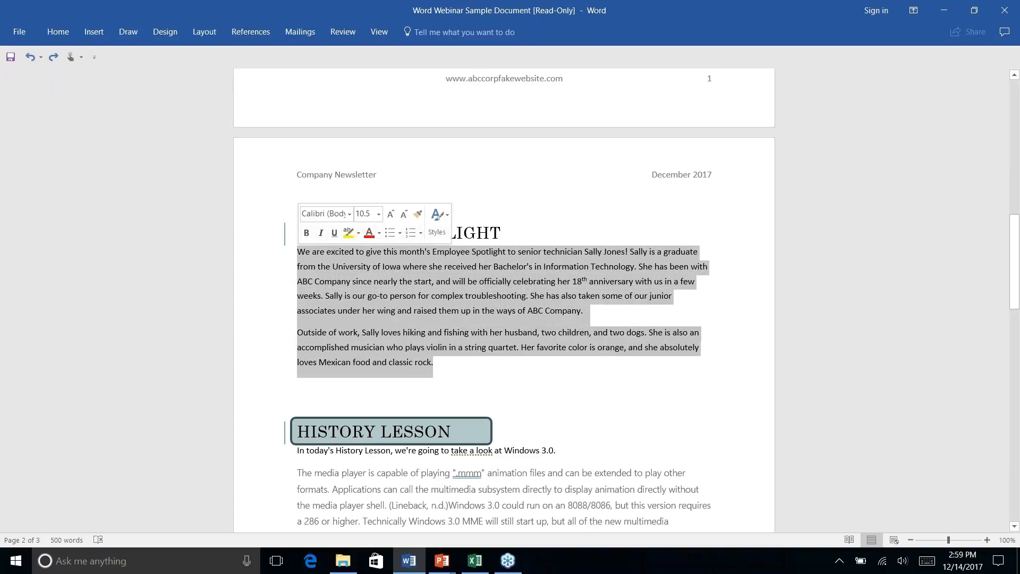
{"action": "left_click", "coordinate": [205, 33]}
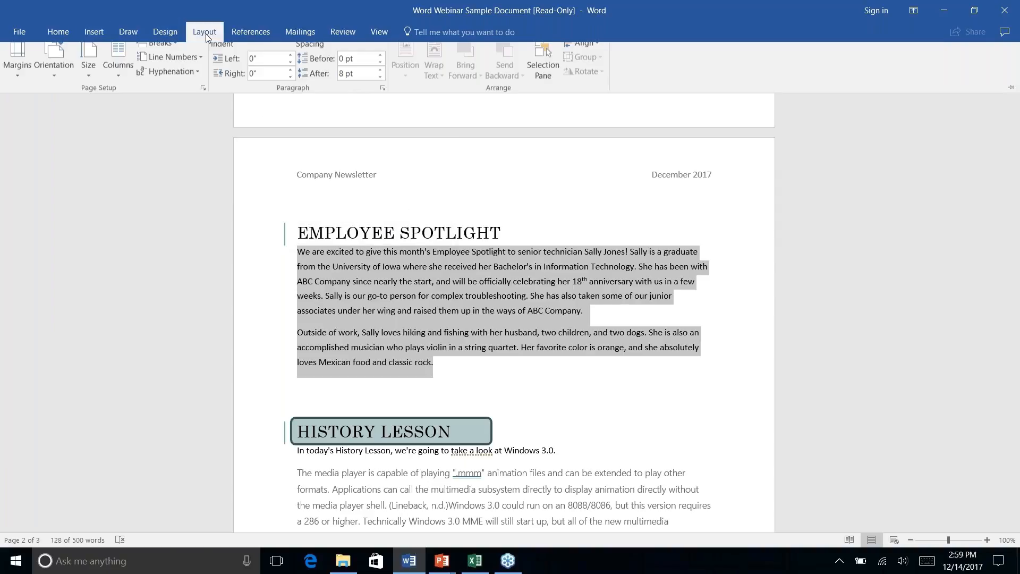
{"action": "left_click", "coordinate": [121, 84]}
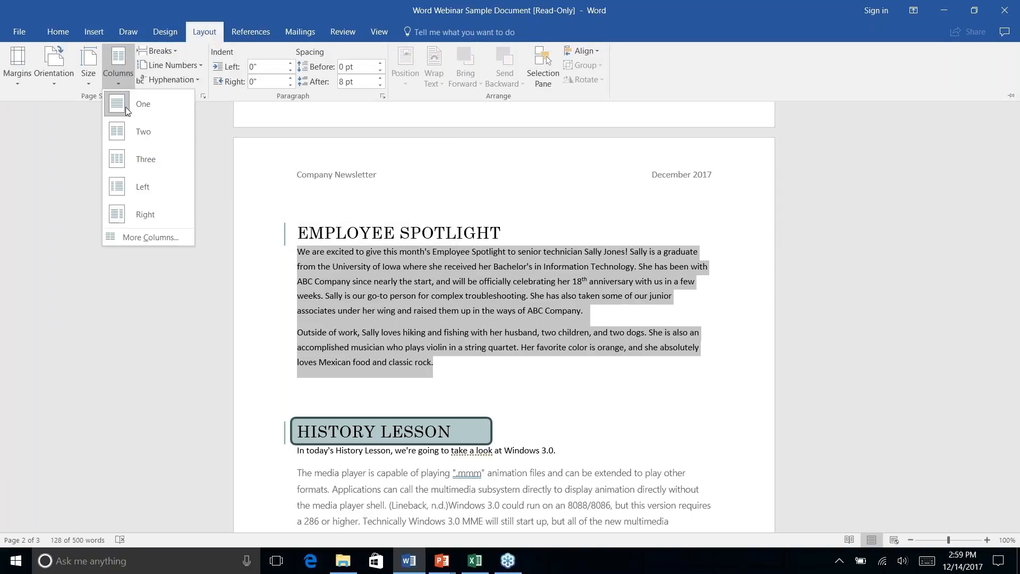
{"action": "left_click", "coordinate": [136, 132]}
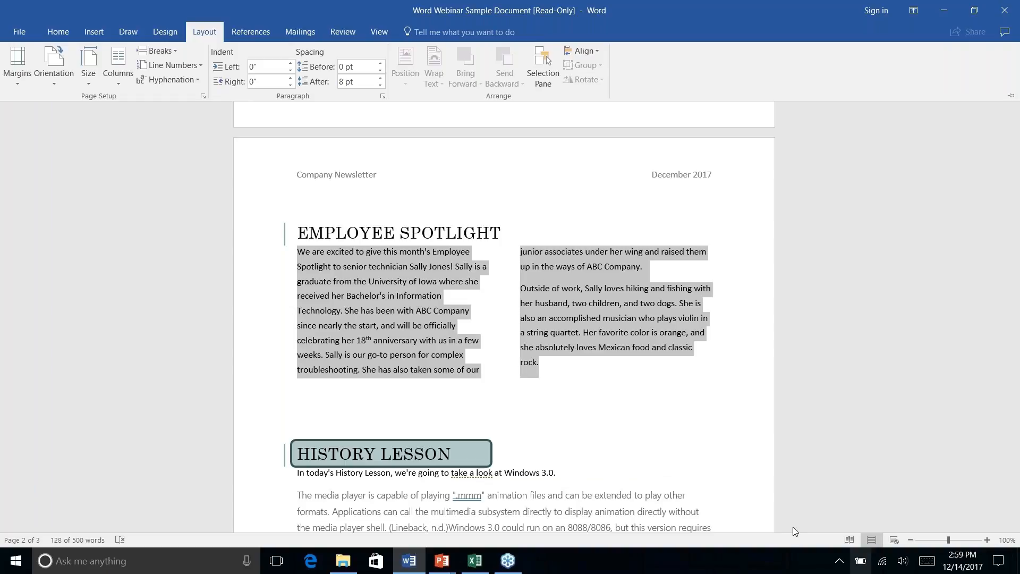
{"action": "left_click", "coordinate": [541, 372]}
{"action": "left_click", "coordinate": [581, 336]}
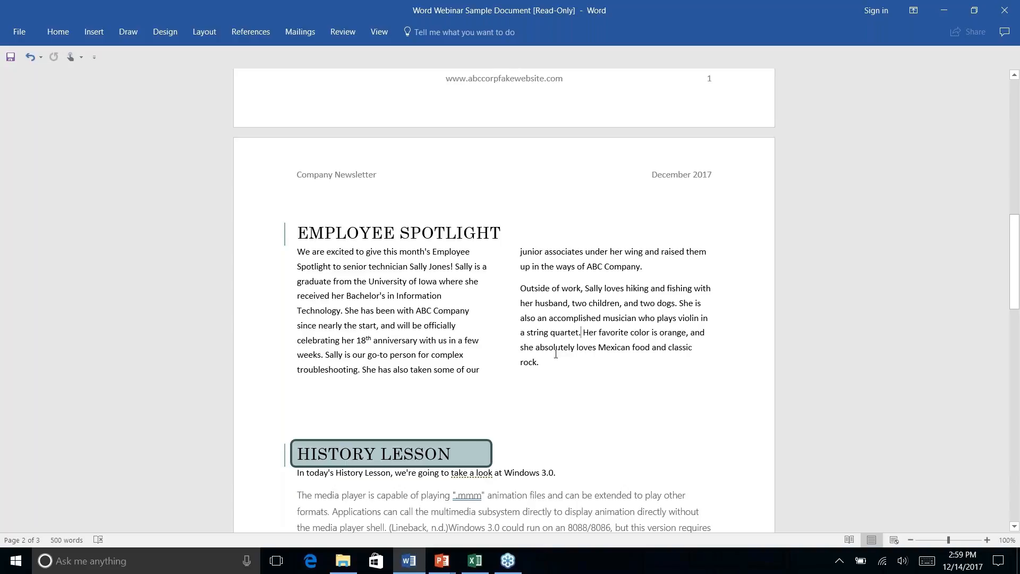
Move the rounded rectangle from the end of page 2 to page 3 so it frames the ABC Company address
{"action": "scroll", "coordinate": [556, 354], "scroll_direction": "down", "scroll_amount": 9}
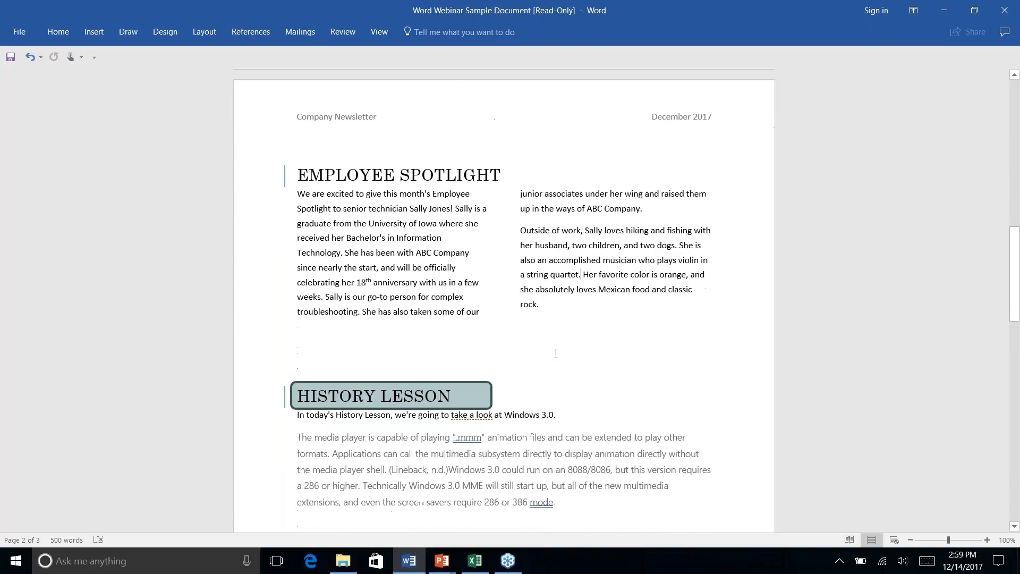
{"action": "scroll", "coordinate": [483, 352], "scroll_direction": "down", "scroll_amount": 4}
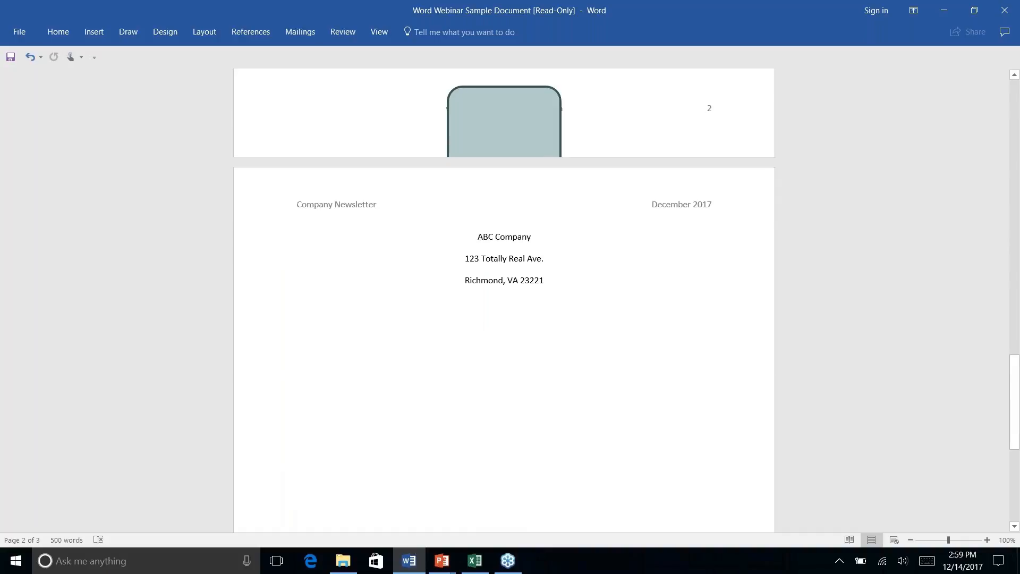
{"action": "scroll", "coordinate": [482, 352], "scroll_direction": "up", "scroll_amount": 5}
{"action": "mouse_move", "coordinate": [483, 352]}
{"action": "left_mouse_down"}
{"action": "mouse_move", "coordinate": [537, 380]}
{"action": "mouse_move", "coordinate": [517, 516]}
{"action": "mouse_move", "coordinate": [533, 512]}
{"action": "left_mouse_up"}
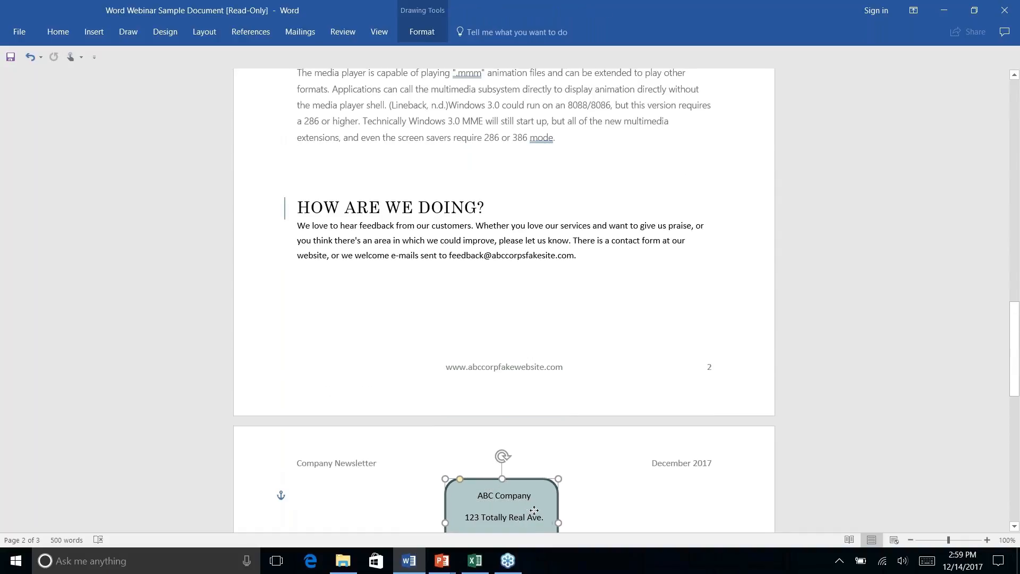
{"action": "scroll", "coordinate": [548, 475], "scroll_direction": "down", "scroll_amount": 7}
{"action": "scroll", "coordinate": [548, 475], "scroll_direction": "up", "scroll_amount": 10}
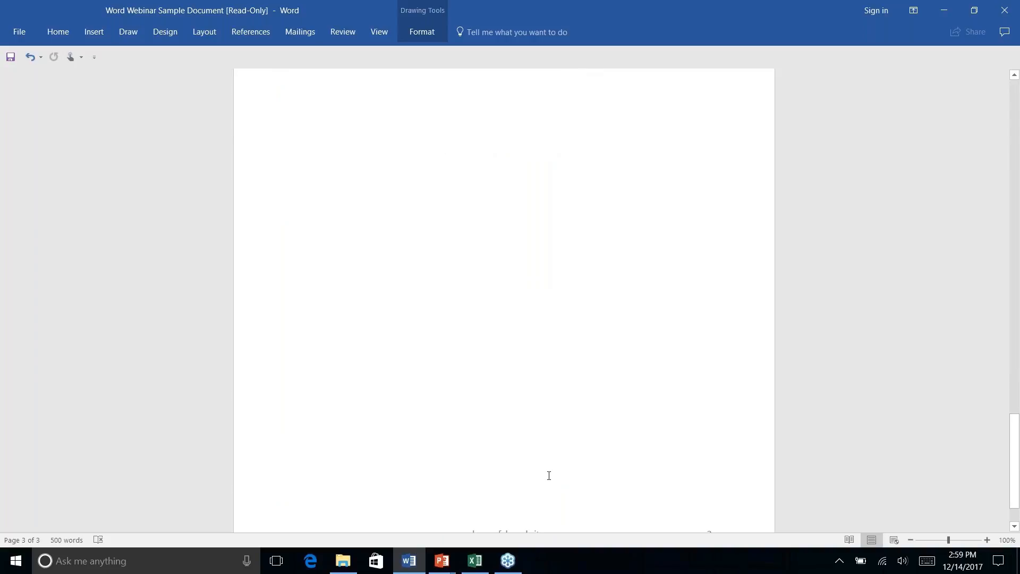
{"action": "scroll", "coordinate": [549, 475], "scroll_direction": "down", "scroll_amount": 7}
{"action": "scroll", "coordinate": [549, 475], "scroll_direction": "up", "scroll_amount": 4}
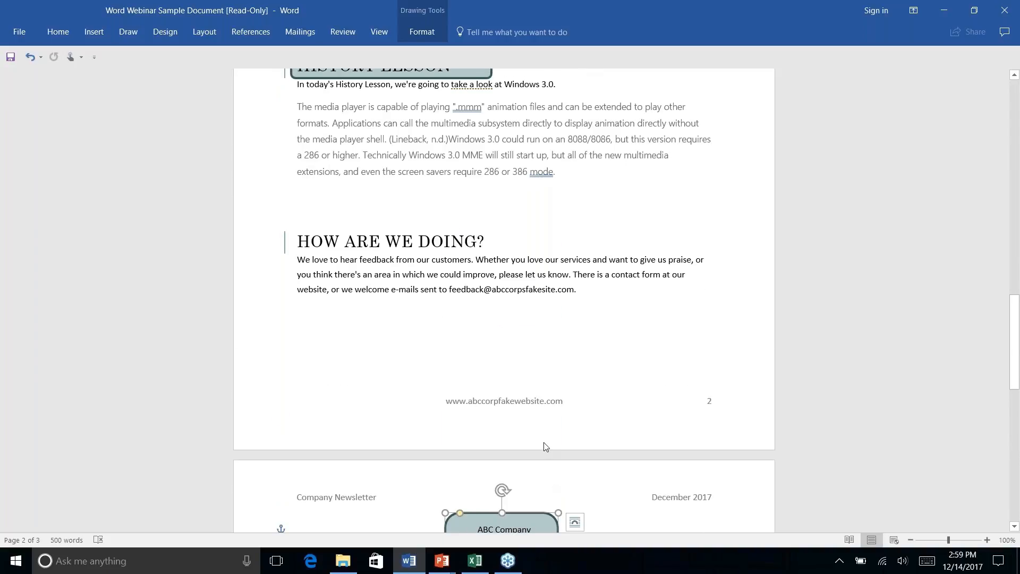
{"action": "scroll", "coordinate": [616, 368], "scroll_direction": "down", "scroll_amount": 3}
{"action": "left_click", "coordinate": [615, 369]}
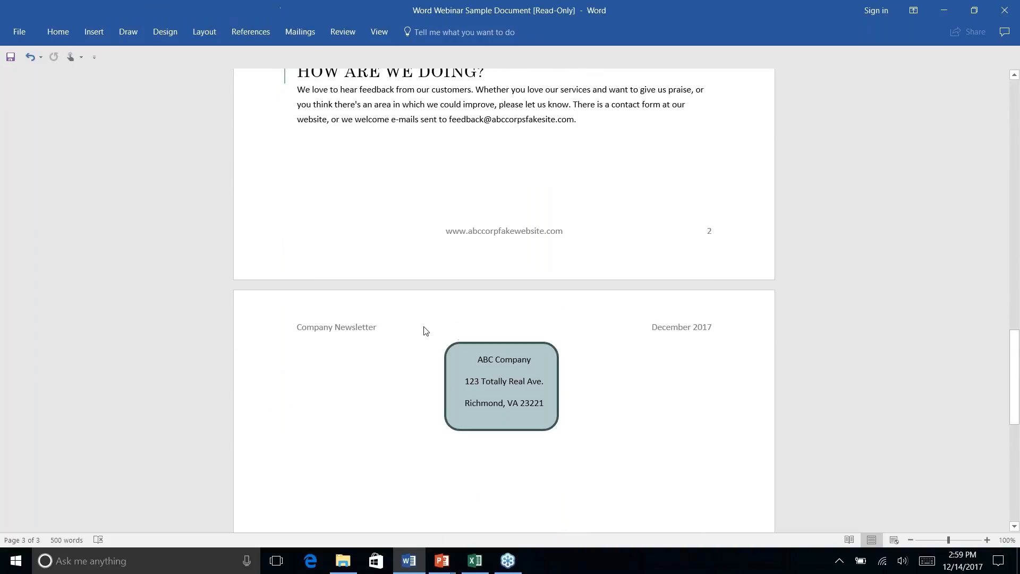
{"action": "left_click_drag", "start_coordinate": [551, 348], "coordinate": [553, 346]}
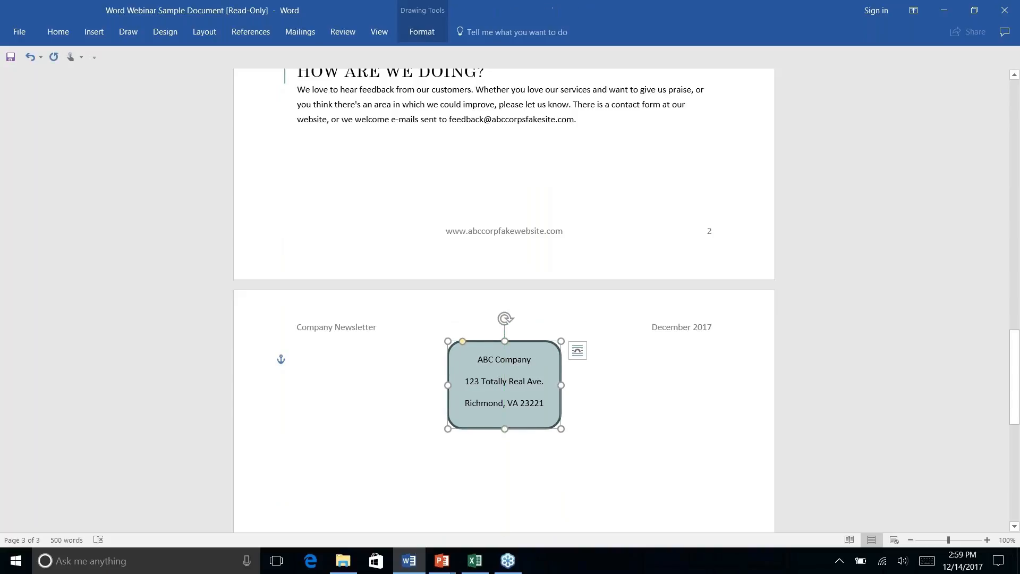
{"action": "left_click", "coordinate": [445, 336]}
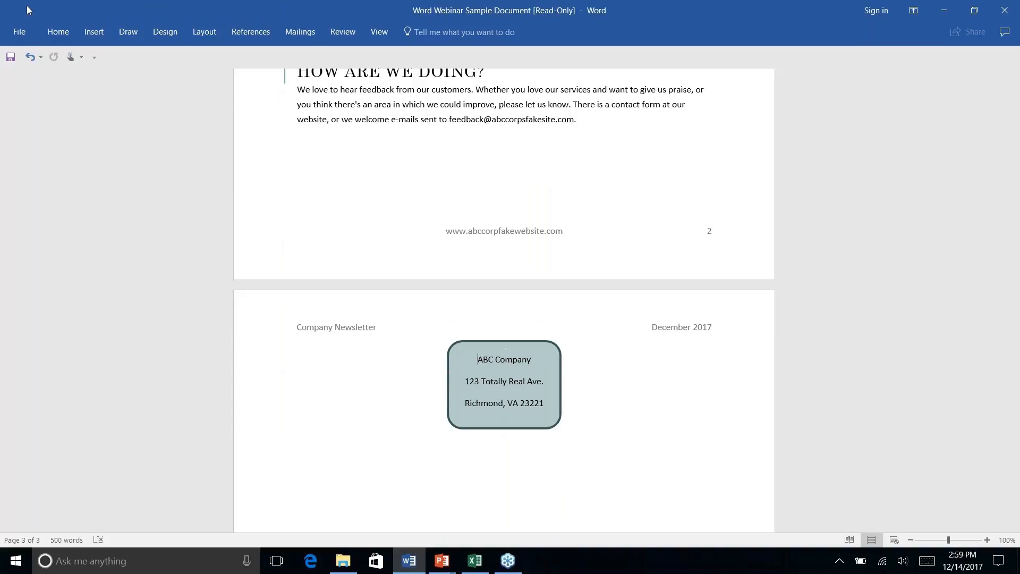
Insert a page break after the feedback e-mail address that ends the How Are We Doing? section
{"action": "left_click", "coordinate": [596, 127]}
{"action": "left_click", "coordinate": [93, 32]}
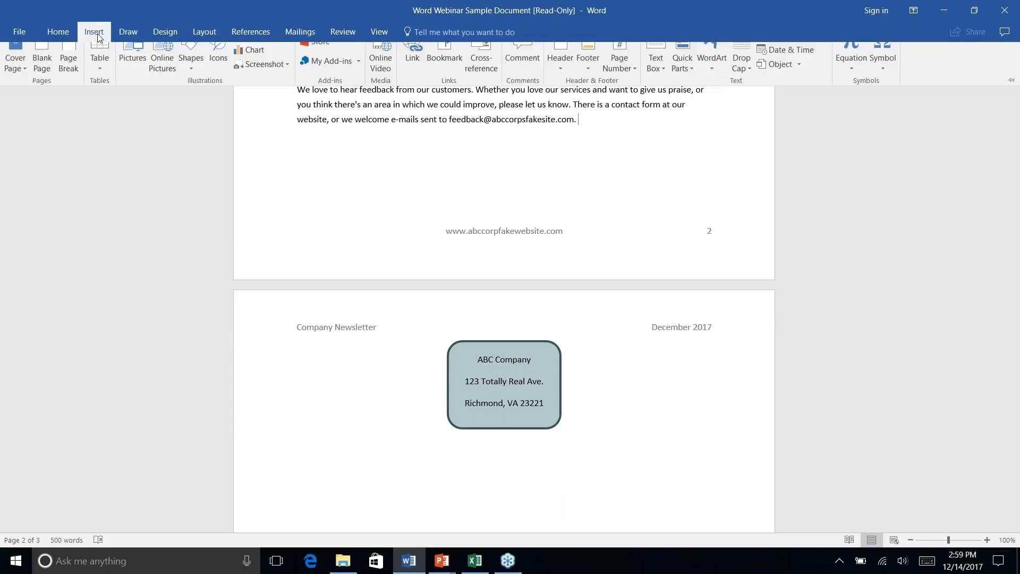
{"action": "left_click", "coordinate": [212, 34]}
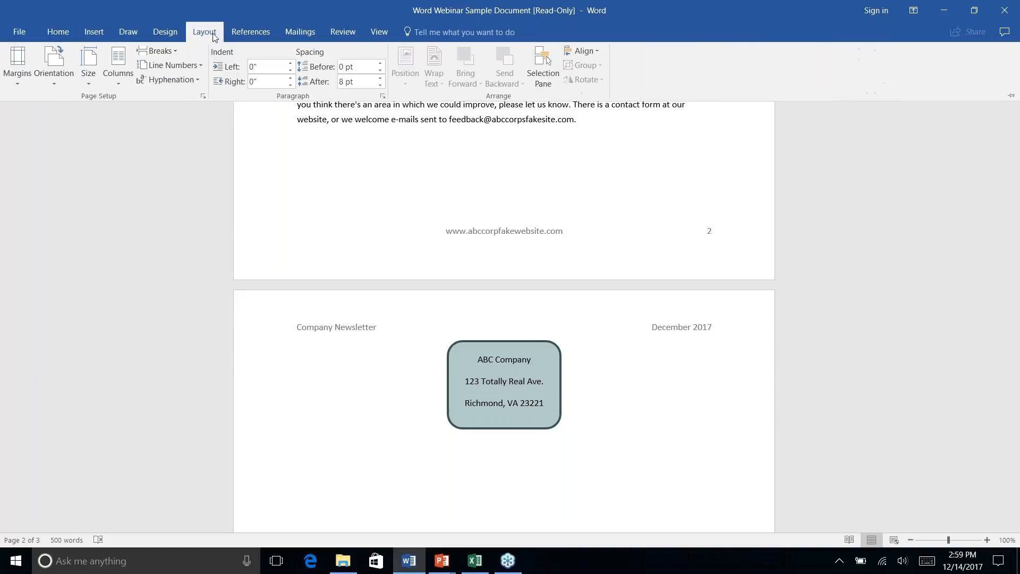
{"action": "left_click", "coordinate": [175, 52]}
{"action": "left_click", "coordinate": [193, 100]}
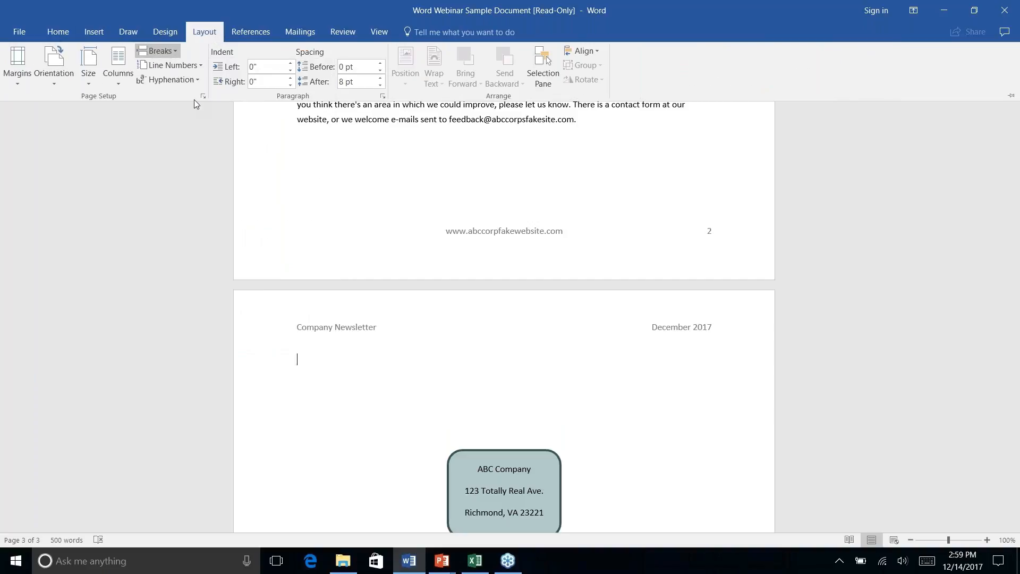
Add a "Name:" line with an underscore blank above the address box on page 3 and enter "M Name" within the underscores
{"action": "scroll", "coordinate": [628, 396], "scroll_direction": "up", "scroll_amount": 3}
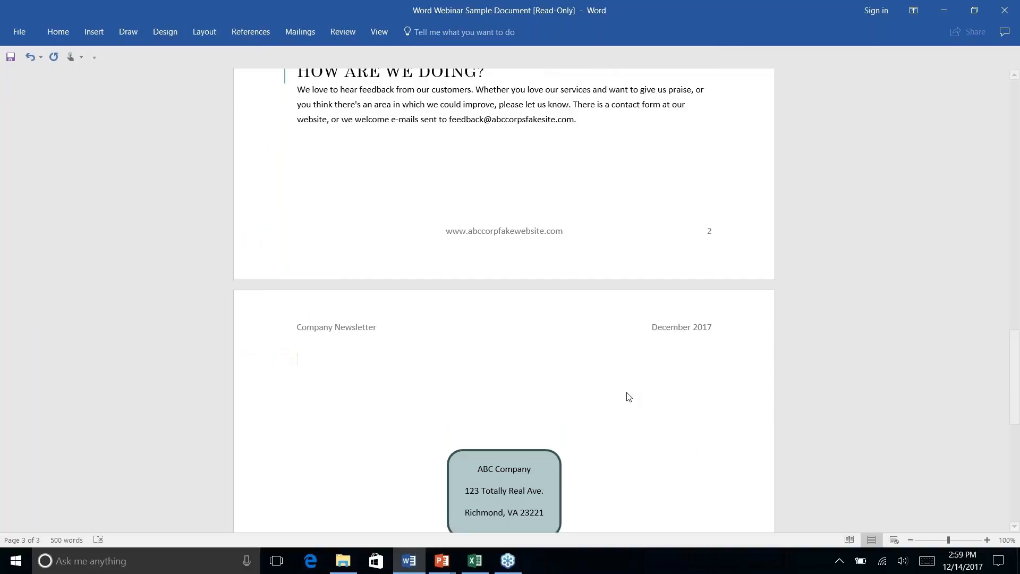
{"action": "scroll", "coordinate": [504, 297], "scroll_direction": "up", "scroll_amount": 3}
{"action": "scroll", "coordinate": [504, 297], "scroll_direction": "down", "scroll_amount": 12}
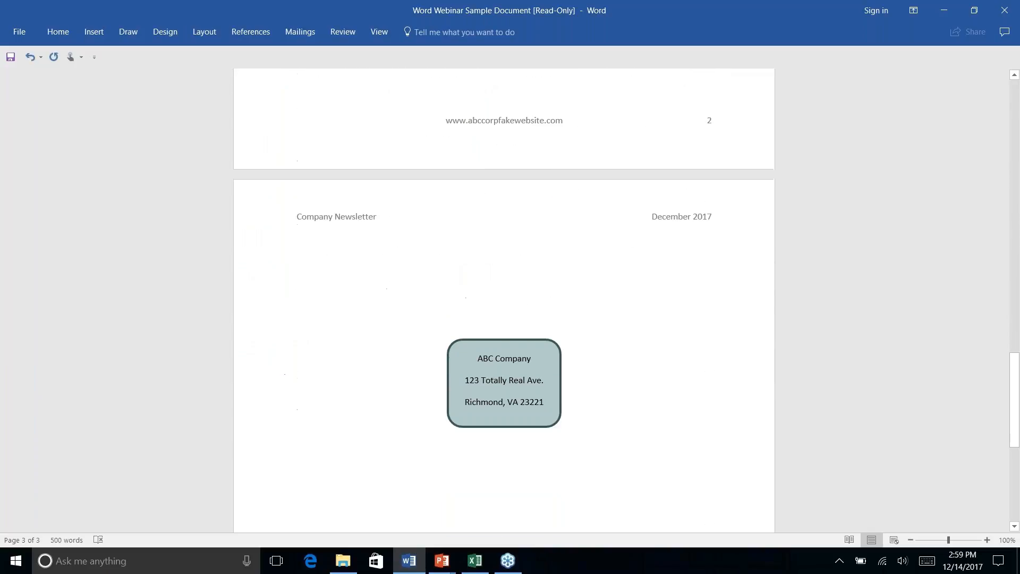
{"action": "scroll", "coordinate": [504, 298], "scroll_direction": "up", "scroll_amount": 8}
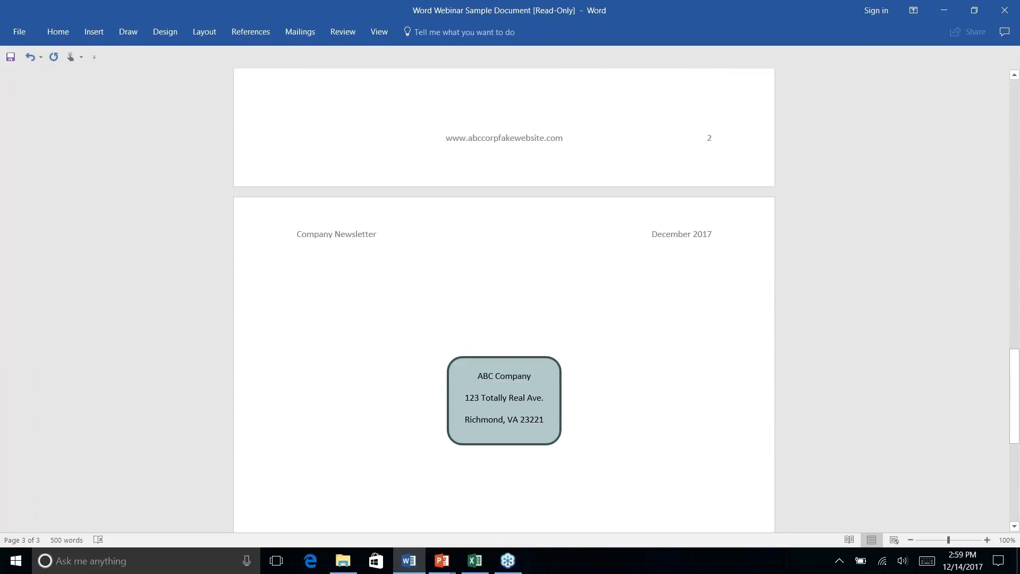
{"action": "scroll", "coordinate": [504, 297], "scroll_direction": "up", "scroll_amount": 15}
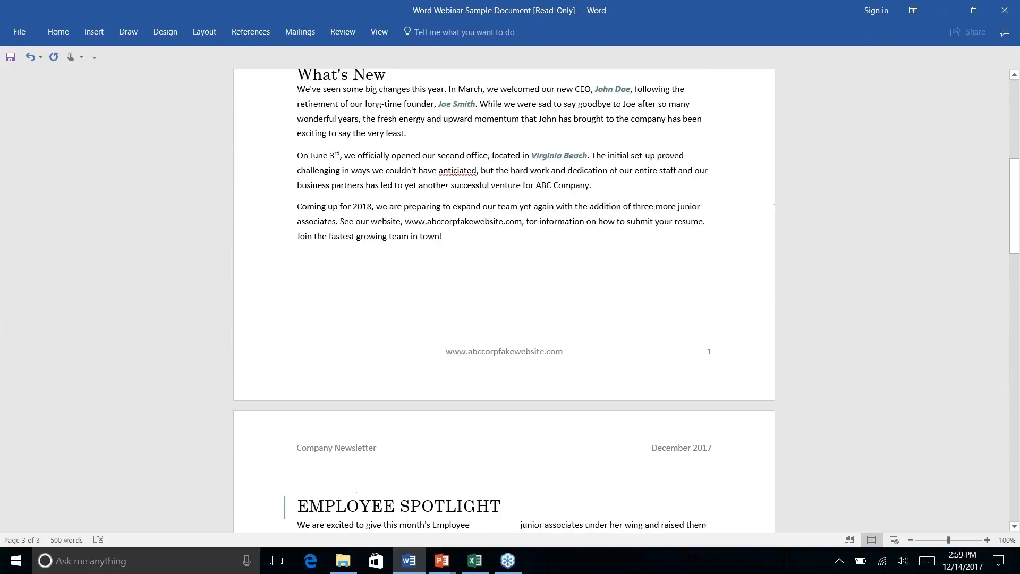
{"action": "scroll", "coordinate": [504, 298], "scroll_direction": "up", "scroll_amount": 5}
{"action": "scroll", "coordinate": [504, 297], "scroll_direction": "down", "scroll_amount": 17}
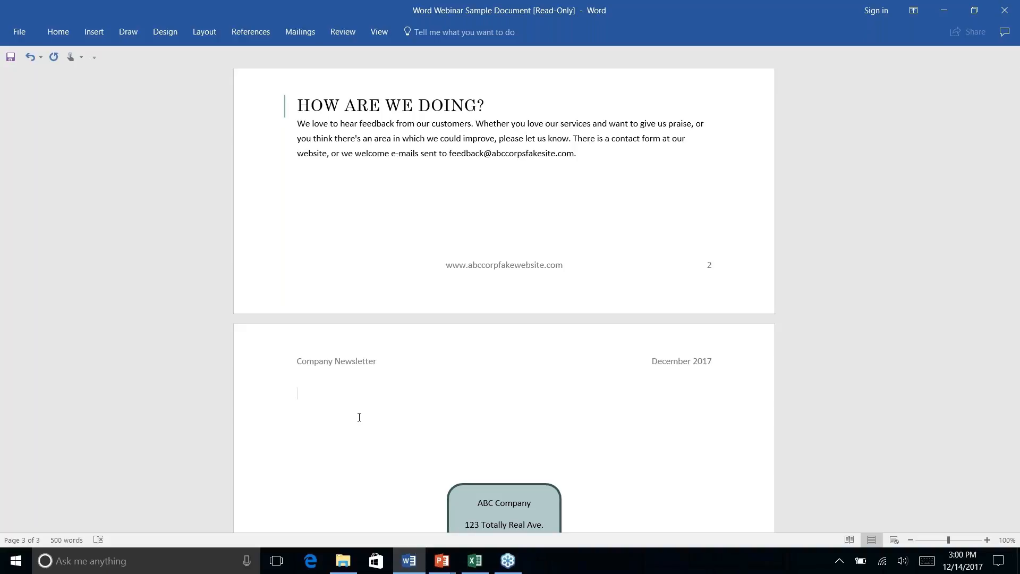
{"action": "type", "text": "Name: ____________________"}
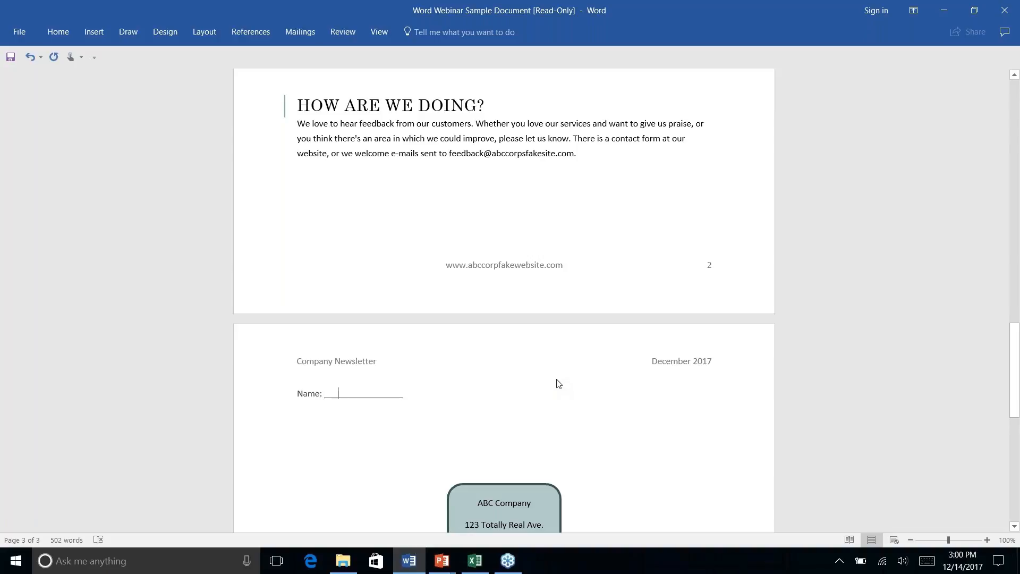
{"action": "type", "text": "M Name"}
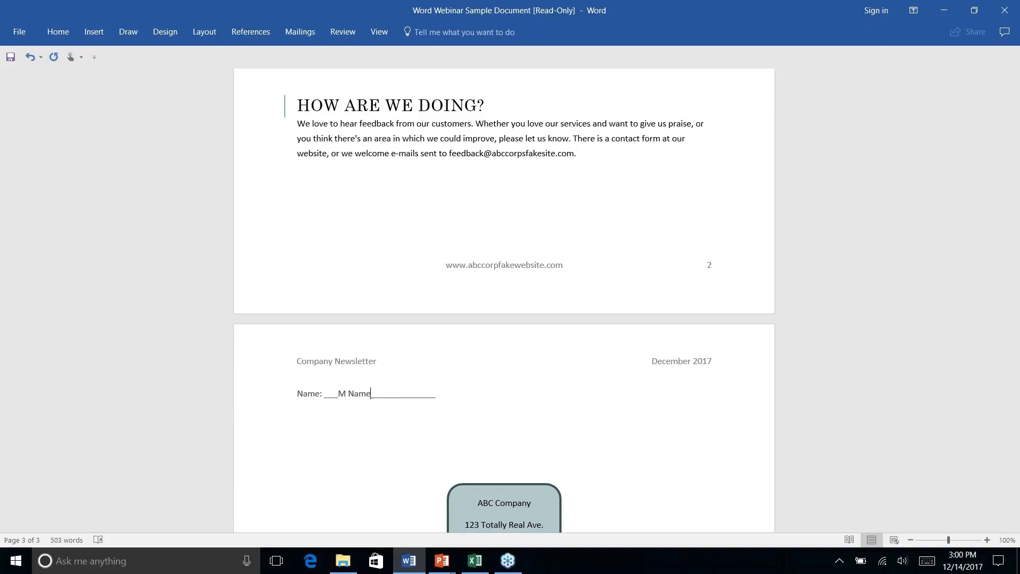
Erase the sample name and the whole underscore blank after "Name:" on page 3
{"action": "key", "text": "BackSpace"}
{"action": "key", "text": "BackSpace"}
{"action": "key", "text": "BackSpace"}
{"action": "key", "text": "BackSpace"}
{"action": "key", "text": "BackSpace"}
{"action": "key", "text": "BackSpace"}
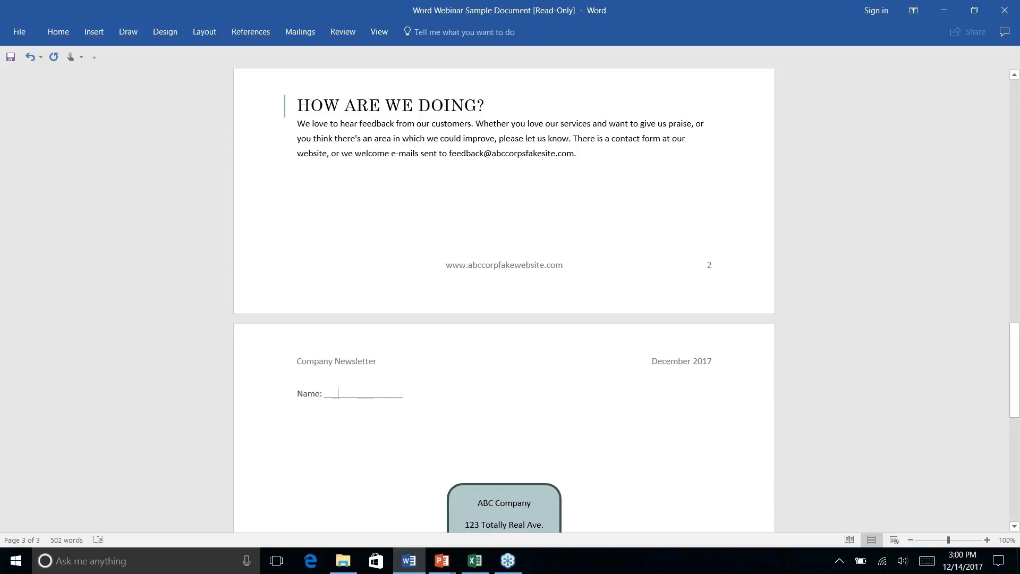
{"action": "key", "text": "BackSpace"}
{"action": "key", "text": "BackSpace"}
{"action": "key", "text": "BackSpace"}
{"action": "key", "text": "BackSpace"}
{"action": "key", "text": "BackSpace"}
{"action": "key", "text": "BackSpace"}
{"action": "key", "text": "BackSpace"}
{"action": "key", "text": "BackSpace"}
{"action": "key", "text": "BackSpace"}
{"action": "key", "text": "BackSpace"}
{"action": "key", "text": "BackSpace"}
{"action": "key", "text": "BackSpace"}
{"action": "key", "text": "BackSpace"}
{"action": "key", "text": "BackSpace"}
{"action": "key", "text": "BackSpace"}
{"action": "key", "text": "BackSpace"}
{"action": "key", "text": "BackSpace"}
{"action": "key", "text": "BackSpace"}
{"action": "key", "text": "BackSpace"}
{"action": "key", "text": "BackSpace"}
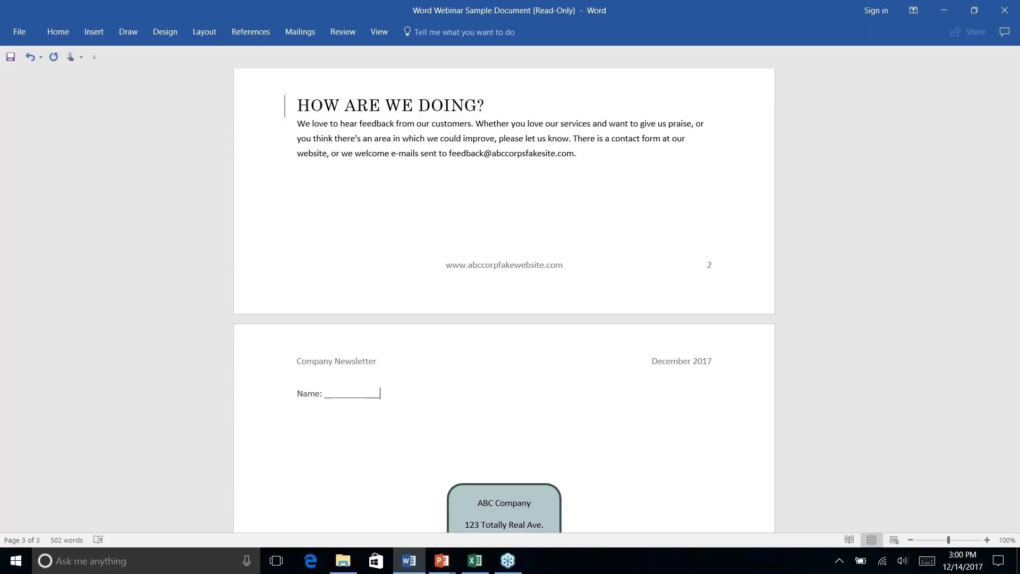
Create a full-width horizontal line below "Name:" from three hyphens and enter "My Names" above it
{"action": "type", "text": "---"}
{"action": "key", "text": "Return"}
{"action": "key", "text": "BackSpace"}
{"action": "key", "text": "Return"}
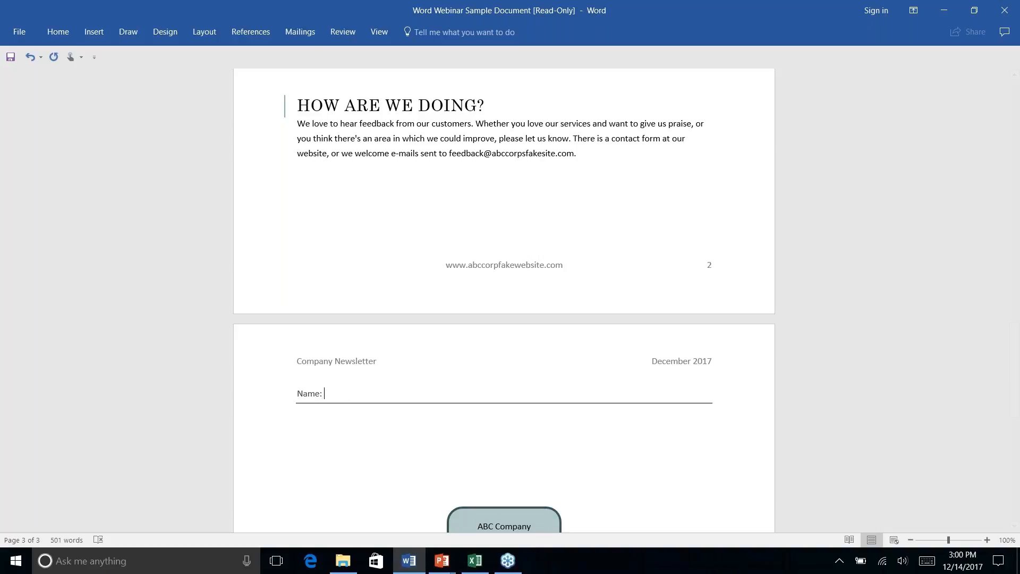
{"action": "type", "text": "M"}
{"action": "key", "text": "BackSpace"}
{"action": "type", "text": "My Names"}
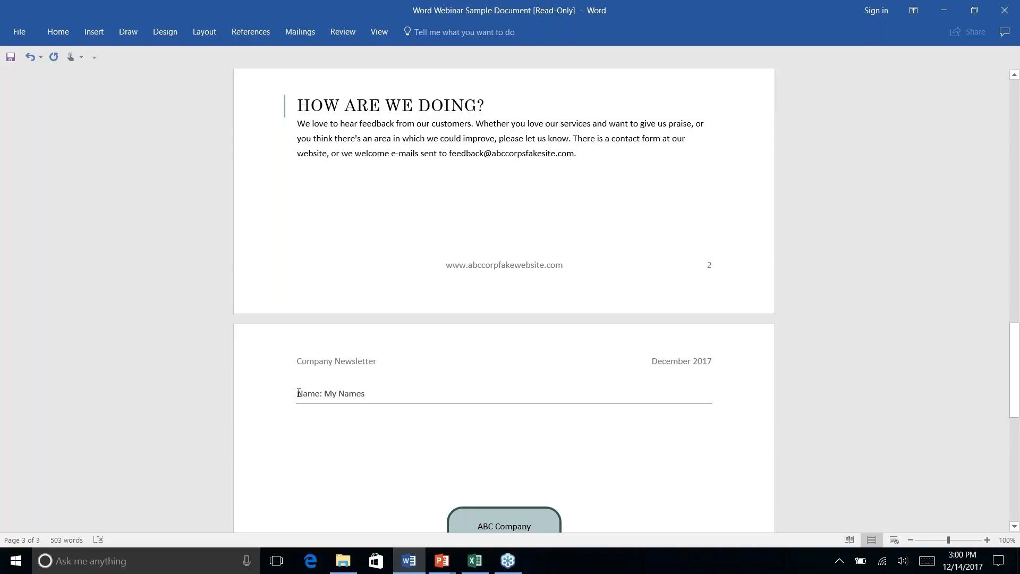
Delete the "Name:" entry together with its horizontal line above the address box on page 3
{"action": "left_click_drag", "start_coordinate": [297, 393], "coordinate": [360, 418]}
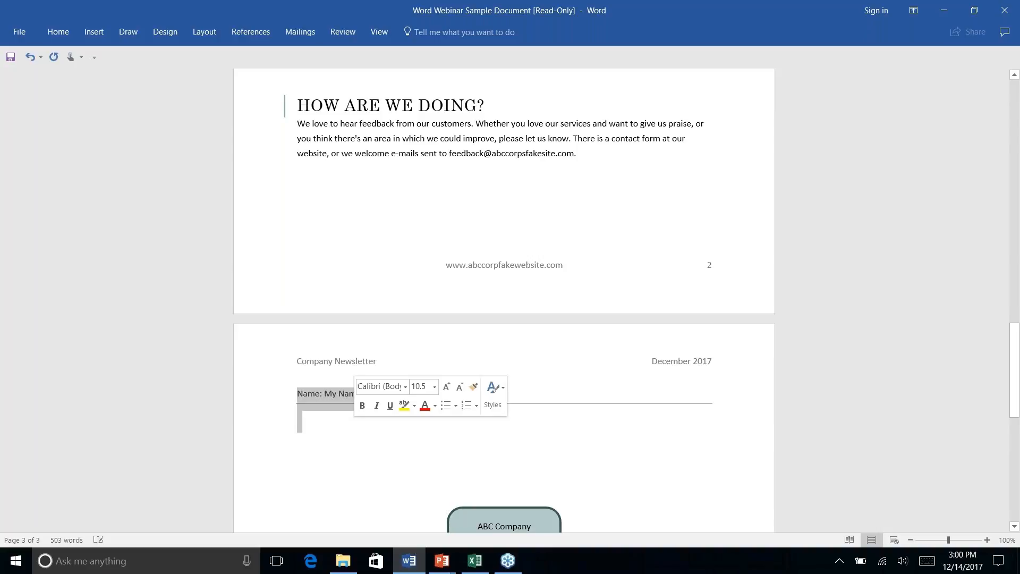
{"action": "key", "text": "BackSpace"}
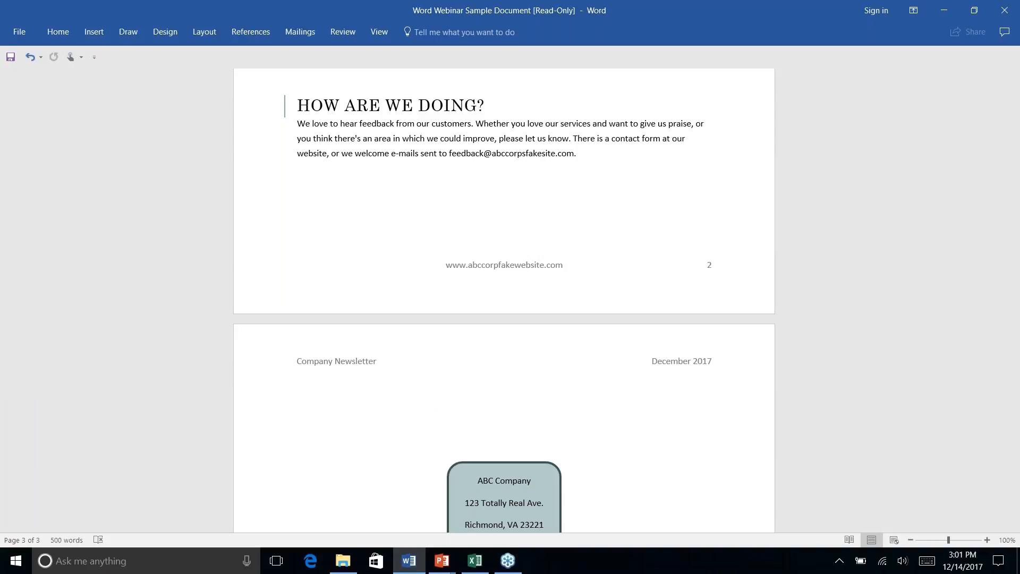
Start the Step-by-Step Mail Merge Wizard from the beginning of the newsletter
{"action": "scroll", "coordinate": [504, 300], "scroll_direction": "down", "scroll_amount": 10}
{"action": "scroll", "coordinate": [504, 300], "scroll_direction": "up", "scroll_amount": 20}
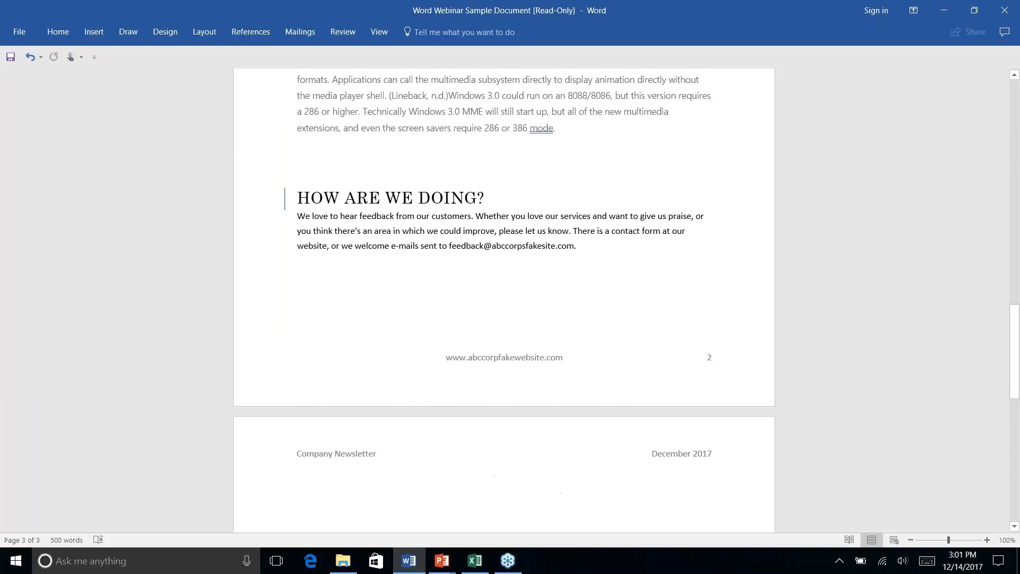
{"action": "scroll", "coordinate": [504, 300], "scroll_direction": "up", "scroll_amount": 1}
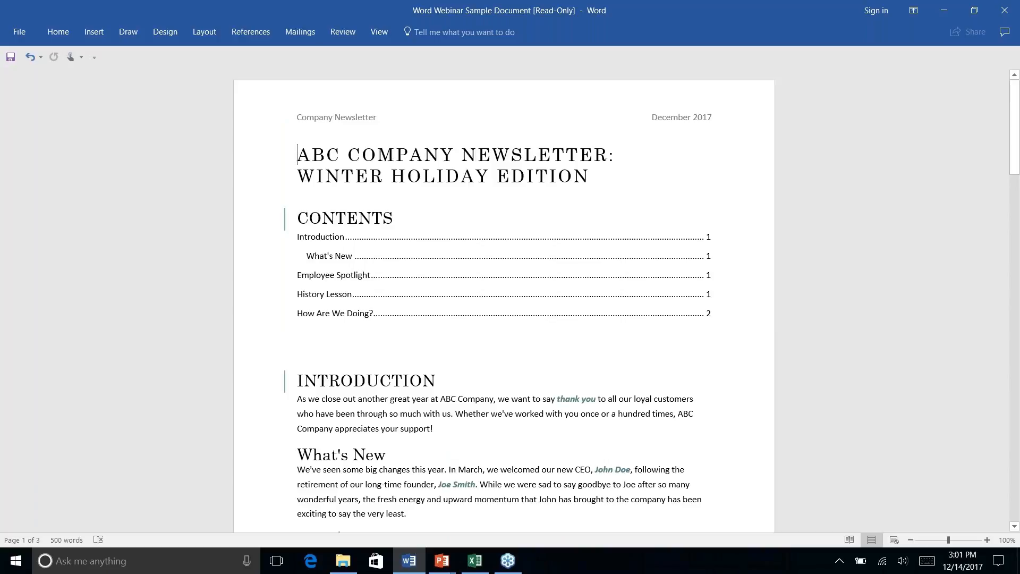
{"action": "left_click", "coordinate": [255, 34]}
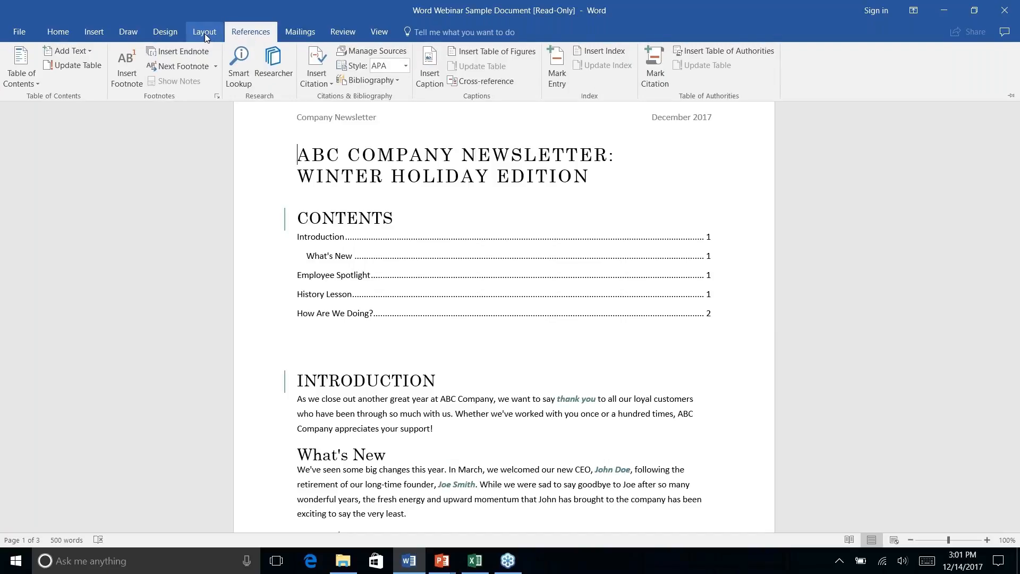
{"action": "left_click", "coordinate": [302, 34]}
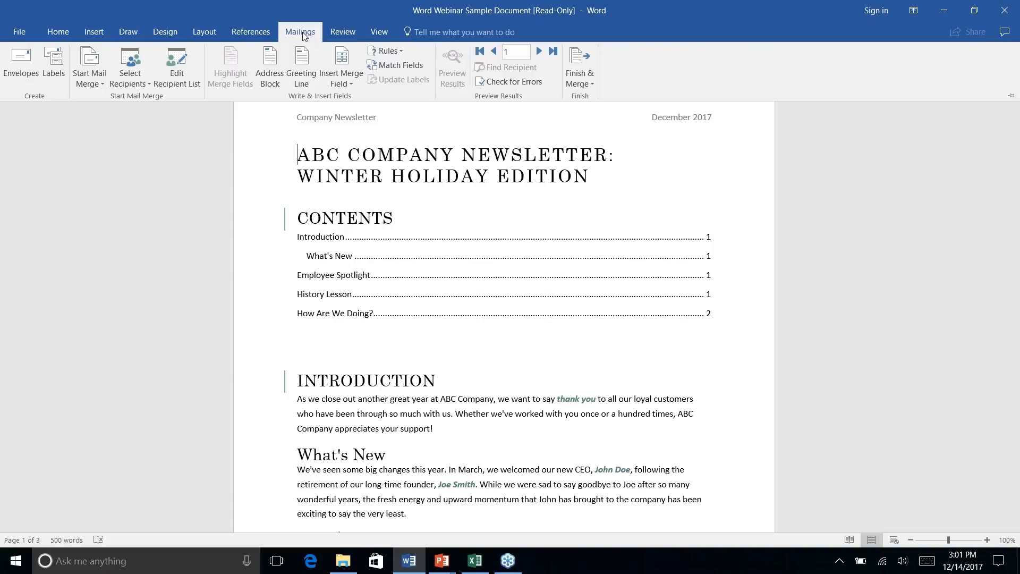
{"action": "left_click", "coordinate": [97, 87]}
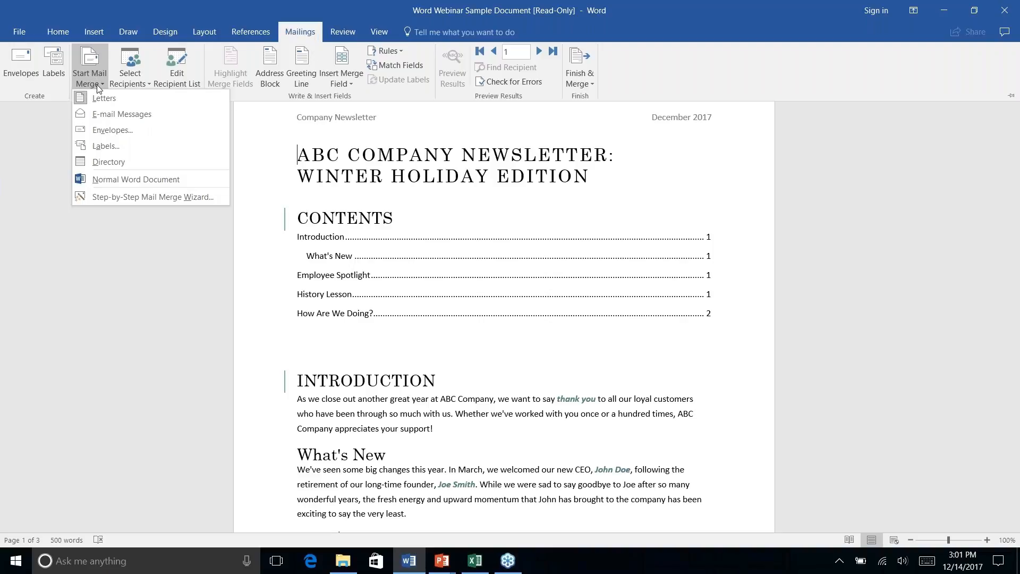
{"action": "left_click", "coordinate": [103, 198]}
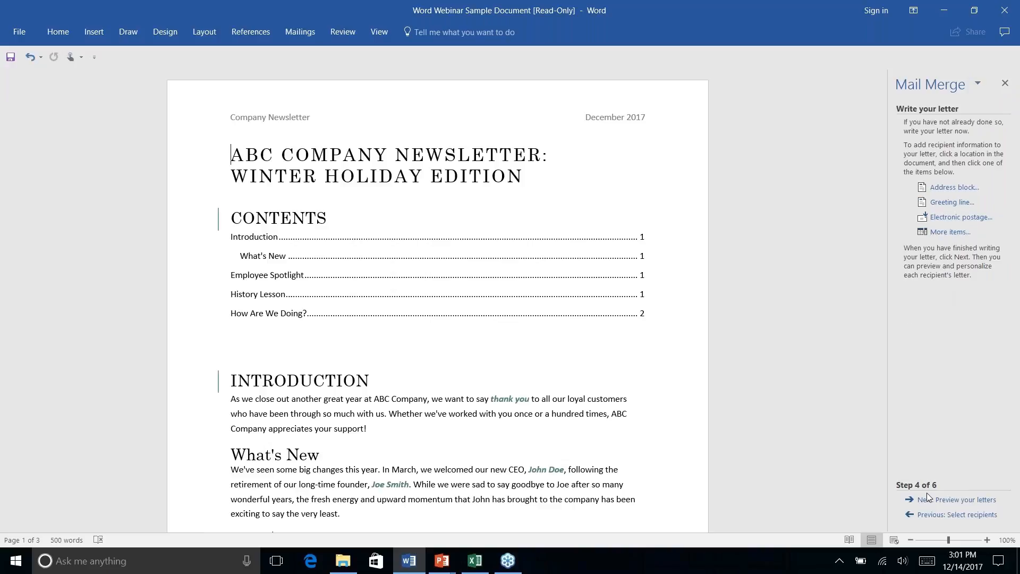
Return to the first stage of the merge wizard and accept Letters as document type and the current document as starting document
{"action": "left_click", "coordinate": [937, 515]}
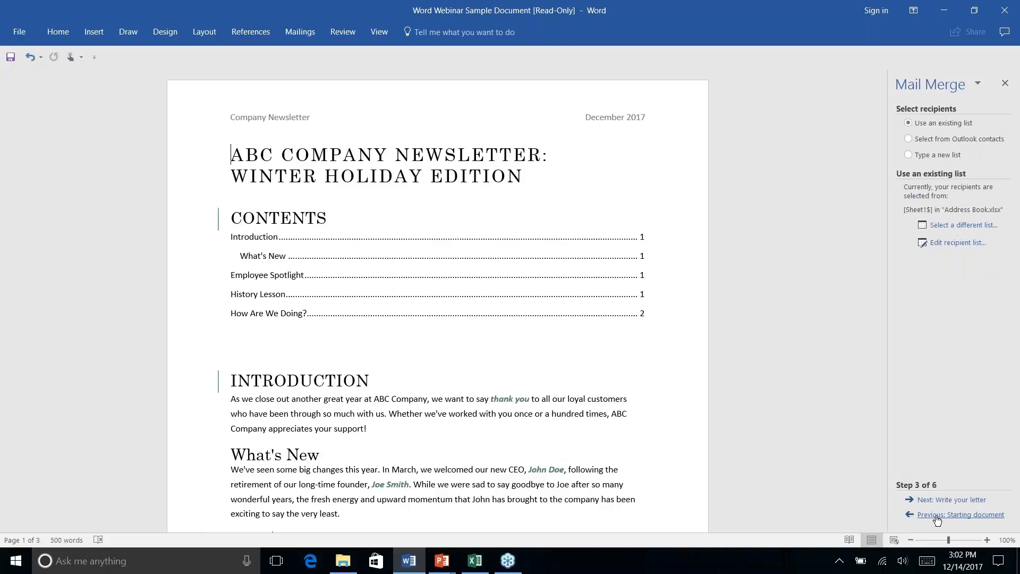
{"action": "left_click", "coordinate": [937, 515]}
{"action": "left_click", "coordinate": [936, 514]}
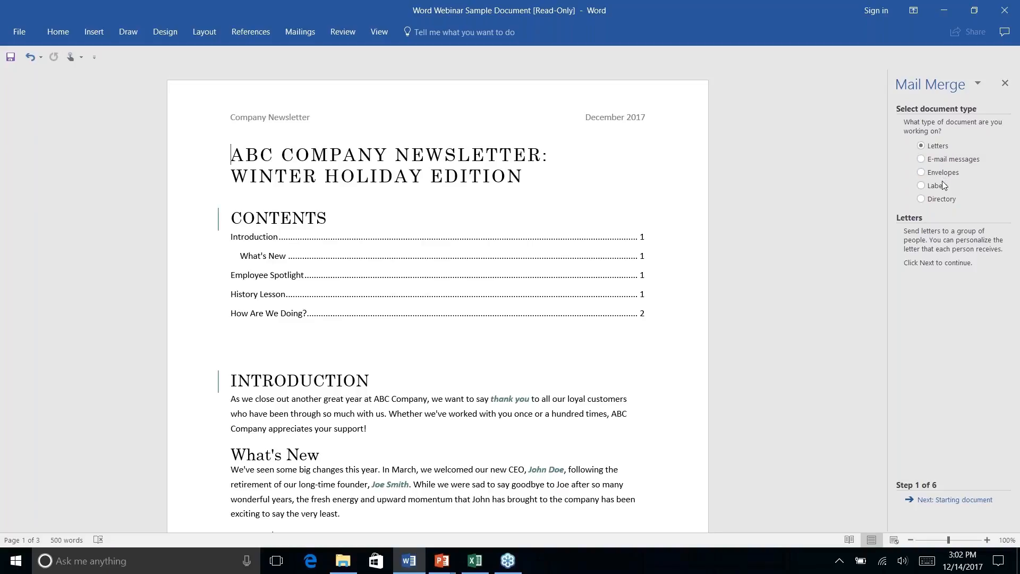
{"action": "left_click", "coordinate": [955, 500]}
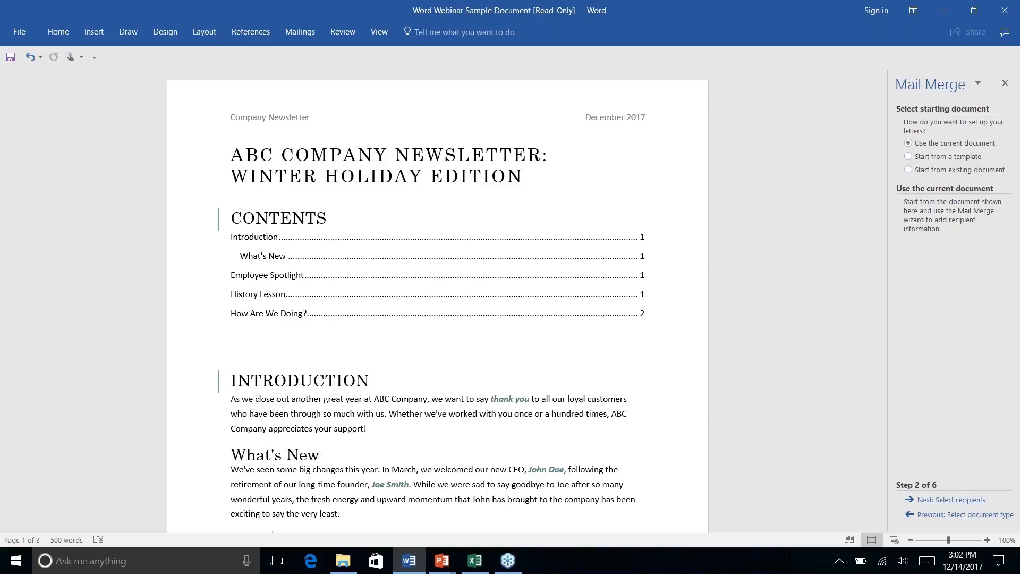
{"action": "left_click", "coordinate": [958, 503]}
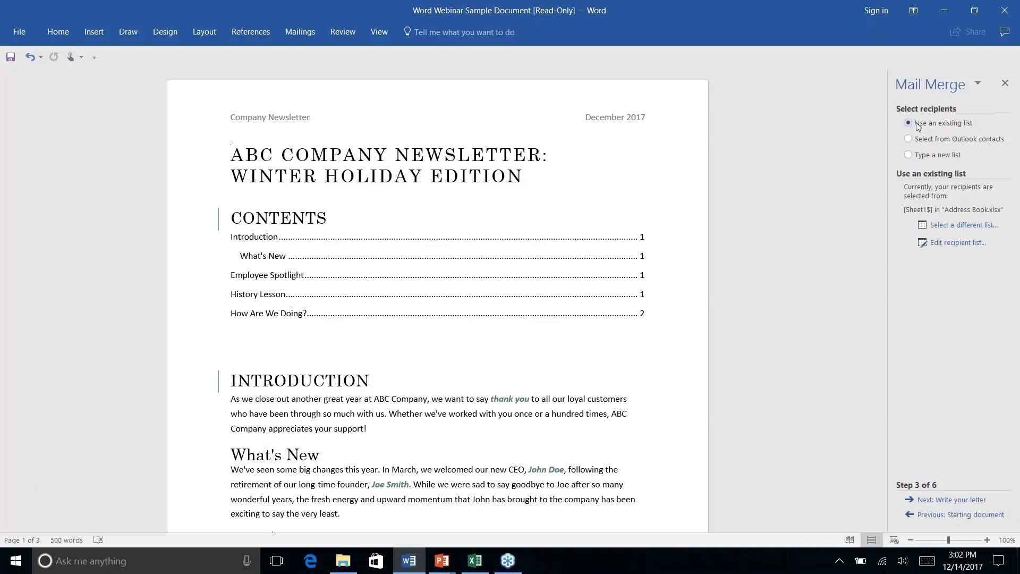
Choose Sheet1$ of the Address Book workbook in Documents, with column headers in the first row, as recipient list and keep all recipients
{"action": "left_click", "coordinate": [953, 228]}
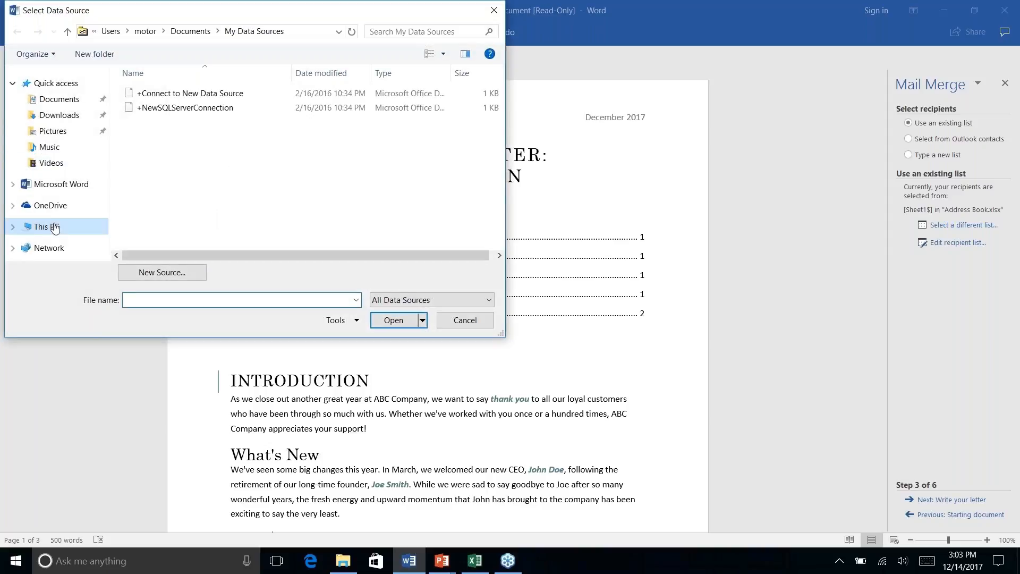
{"action": "left_click", "coordinate": [52, 98]}
{"action": "left_click", "coordinate": [152, 124]}
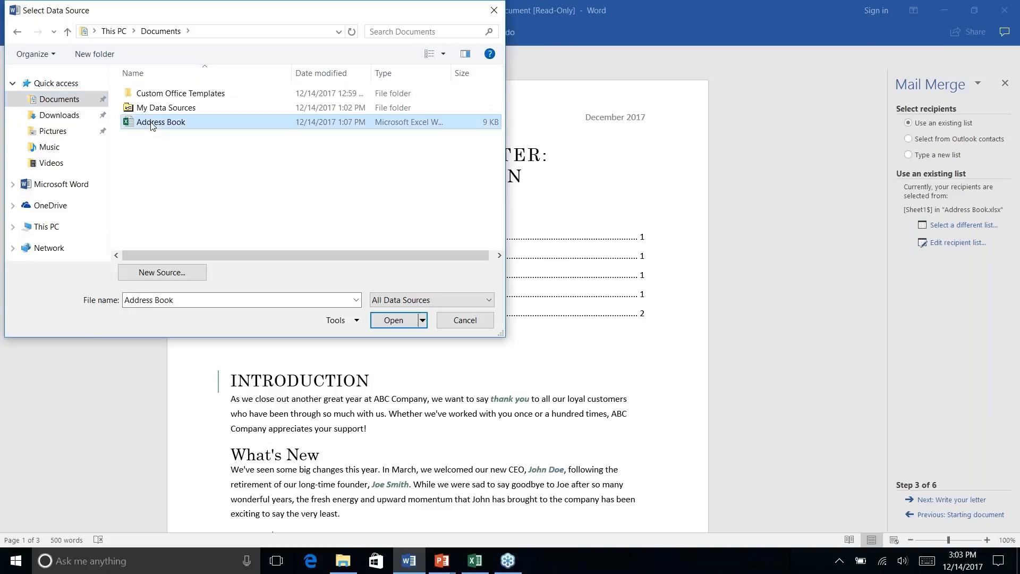
{"action": "left_click", "coordinate": [387, 320]}
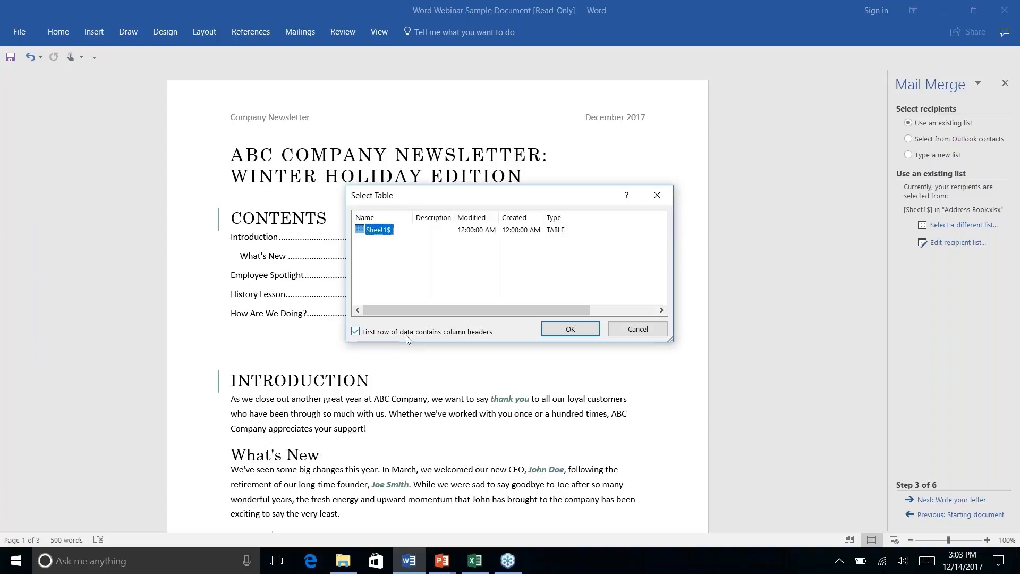
{"action": "left_click", "coordinate": [570, 330]}
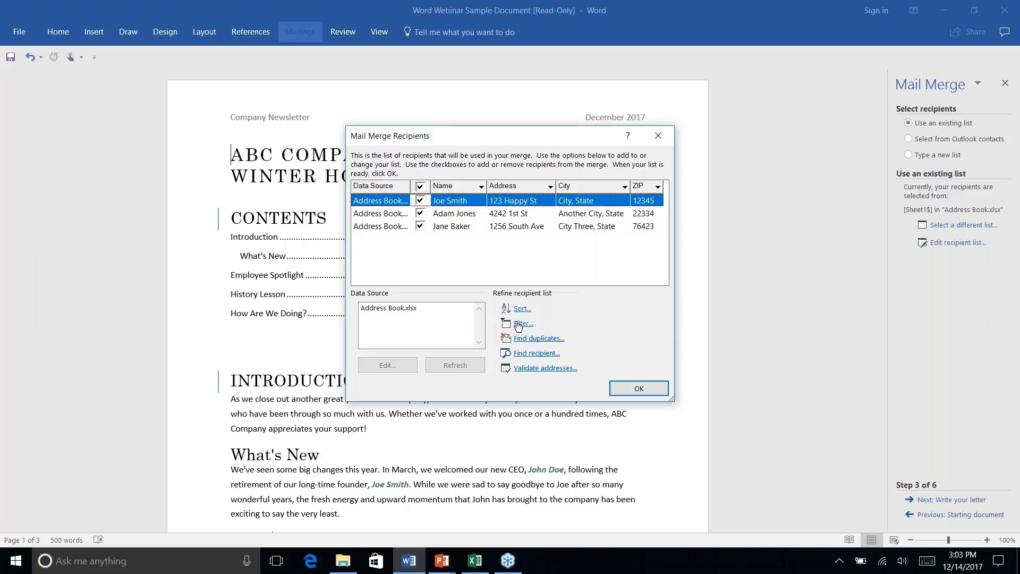
{"action": "left_click", "coordinate": [640, 390]}
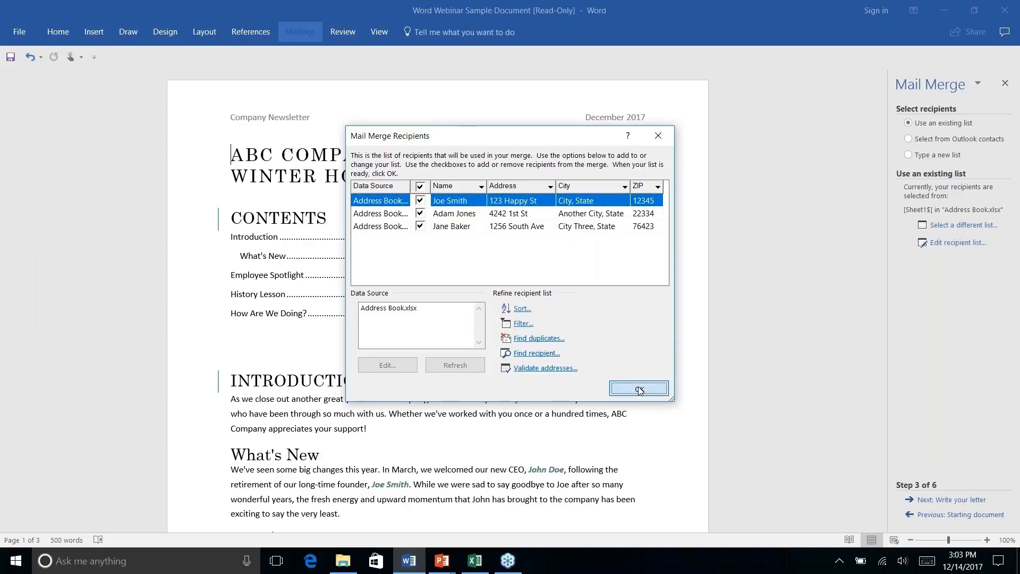
Proceed to writing the letter and insert an address block with recipient name and postal address before the newsletter title
{"action": "left_click", "coordinate": [941, 501]}
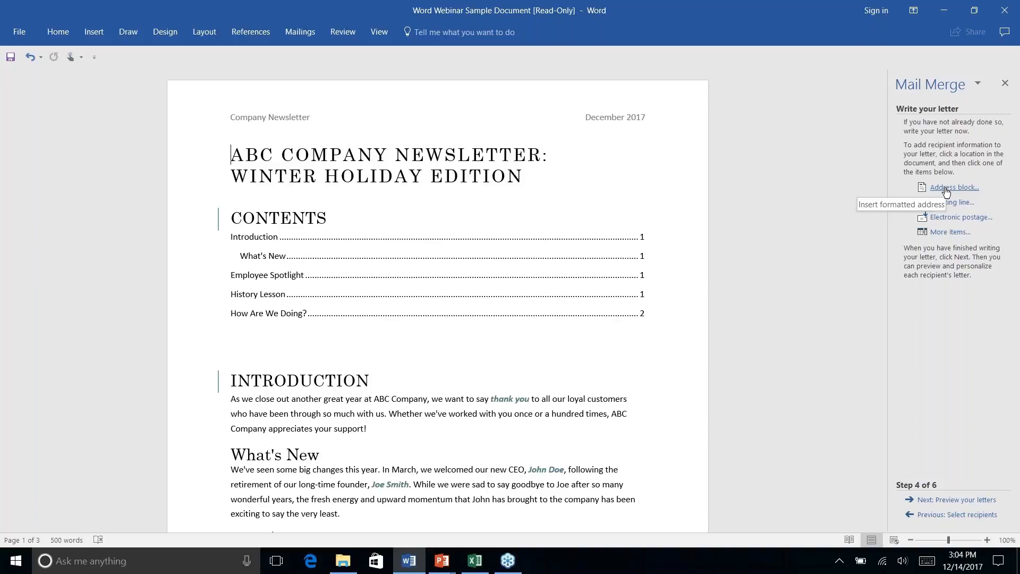
{"action": "left_click", "coordinate": [947, 189]}
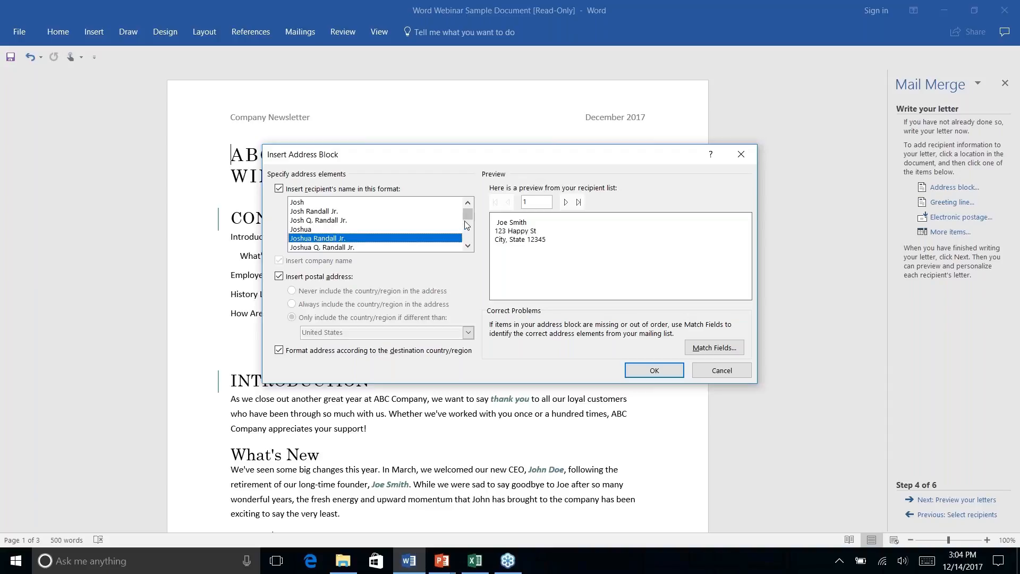
{"action": "mouse_move", "coordinate": [468, 218]}
{"action": "left_mouse_down"}
{"action": "mouse_move", "coordinate": [467, 243]}
{"action": "mouse_move", "coordinate": [465, 220]}
{"action": "left_mouse_up"}
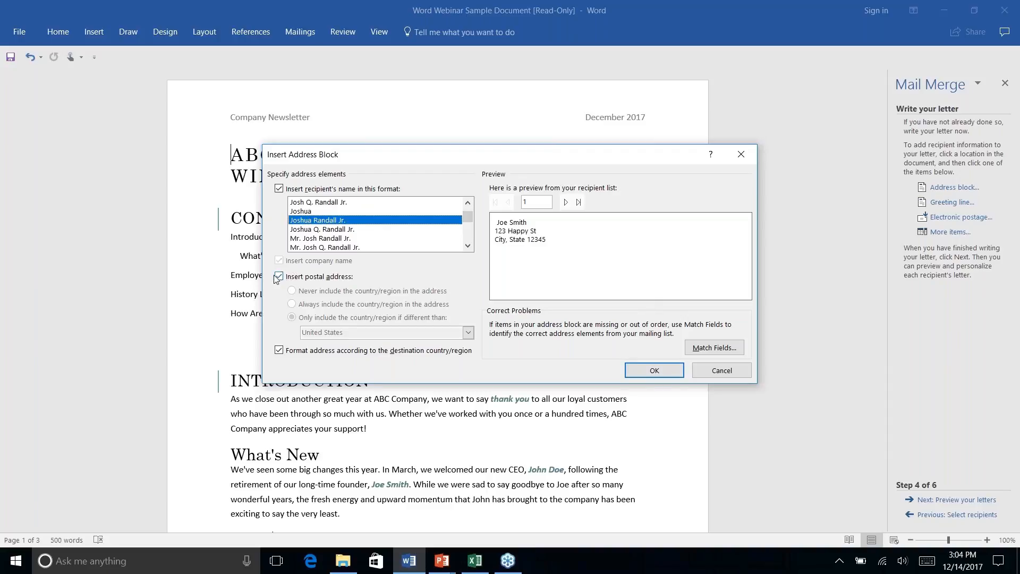
{"action": "left_click", "coordinate": [654, 371]}
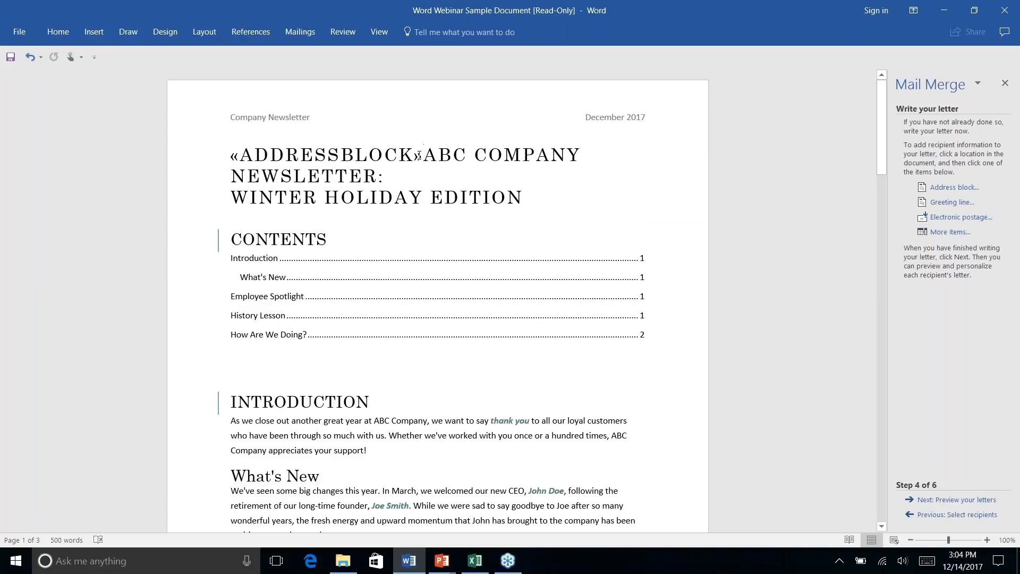
Put the address block on its own line with an empty line between it and the newsletter title
{"action": "left_click_drag", "start_coordinate": [420, 155], "coordinate": [230, 155]}
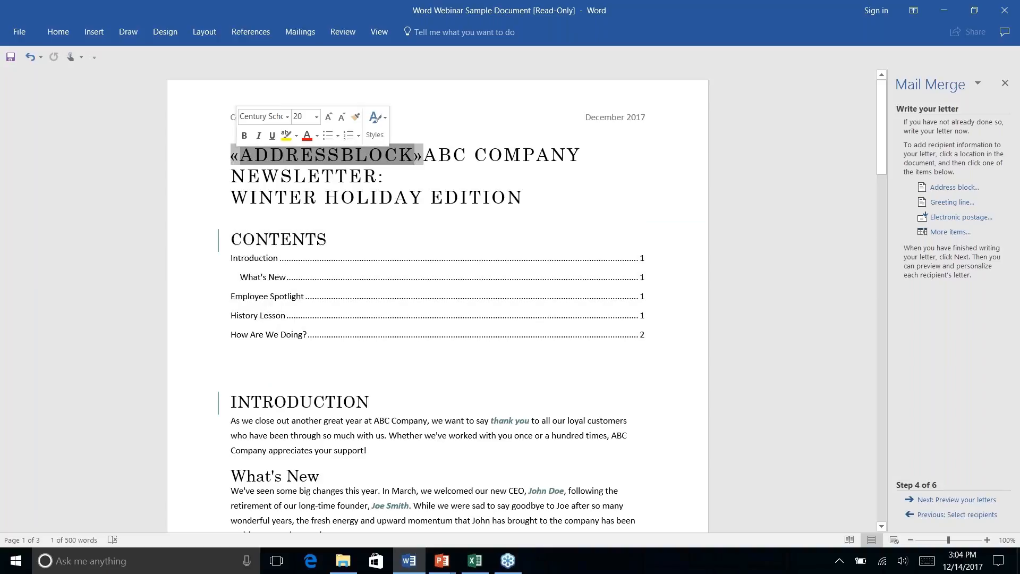
{"action": "left_click", "coordinate": [400, 159]}
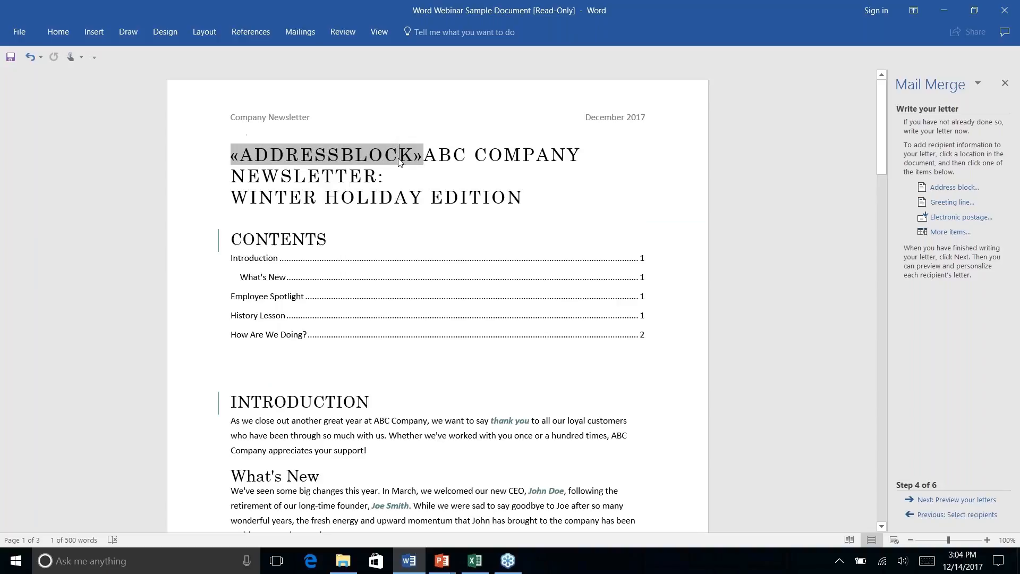
{"action": "left_click", "coordinate": [426, 158]}
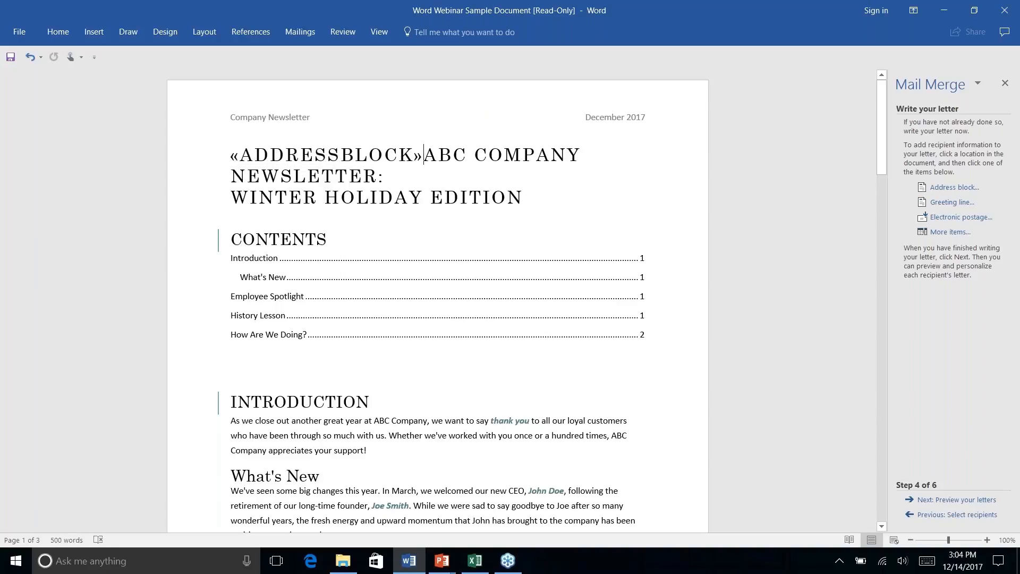
{"action": "key", "text": "Return"}
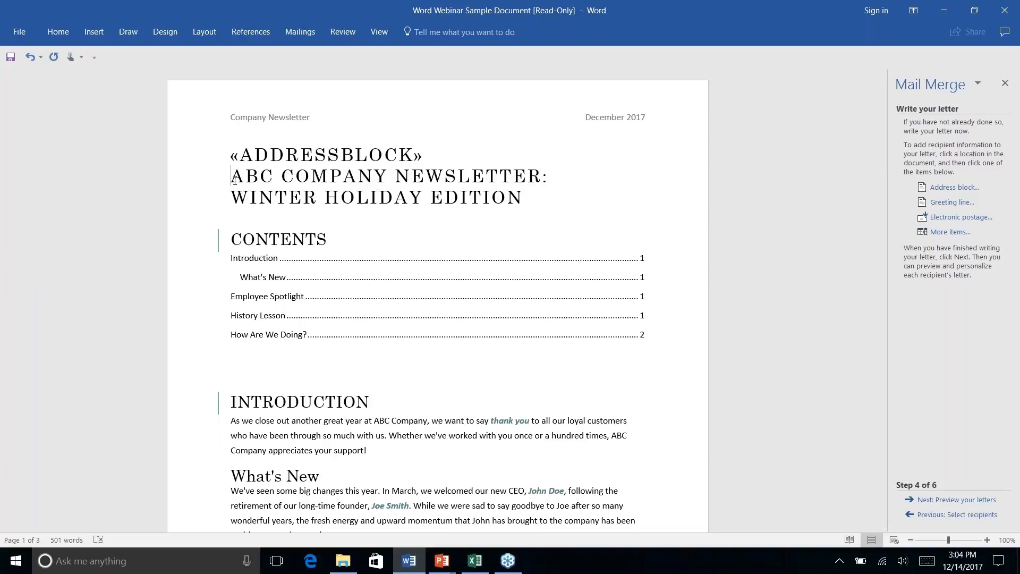
{"action": "key", "text": "Return"}
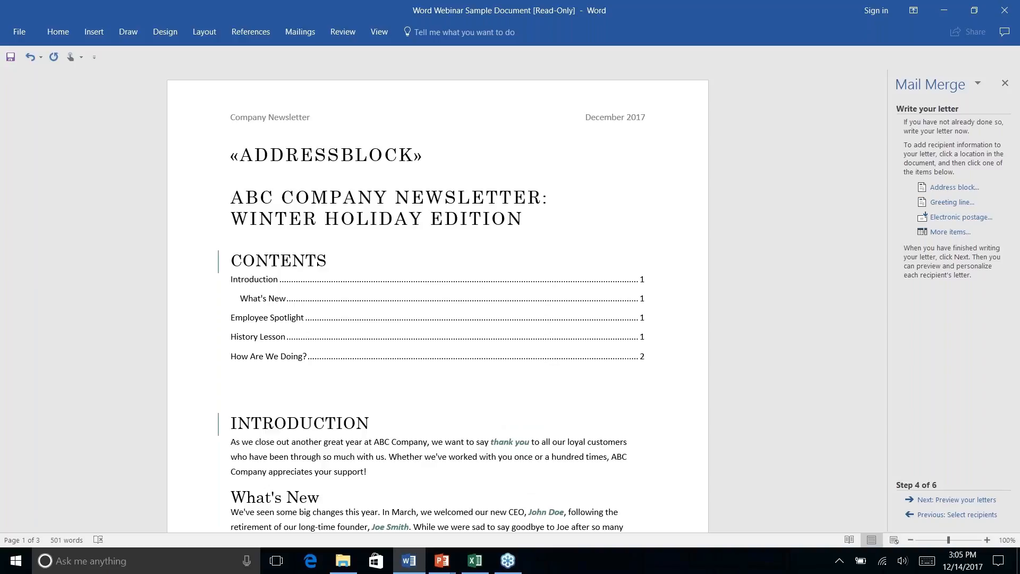
Preview the merged letter with the first recipient's address and advance to the stage that completes the merge
{"action": "left_click", "coordinate": [960, 500]}
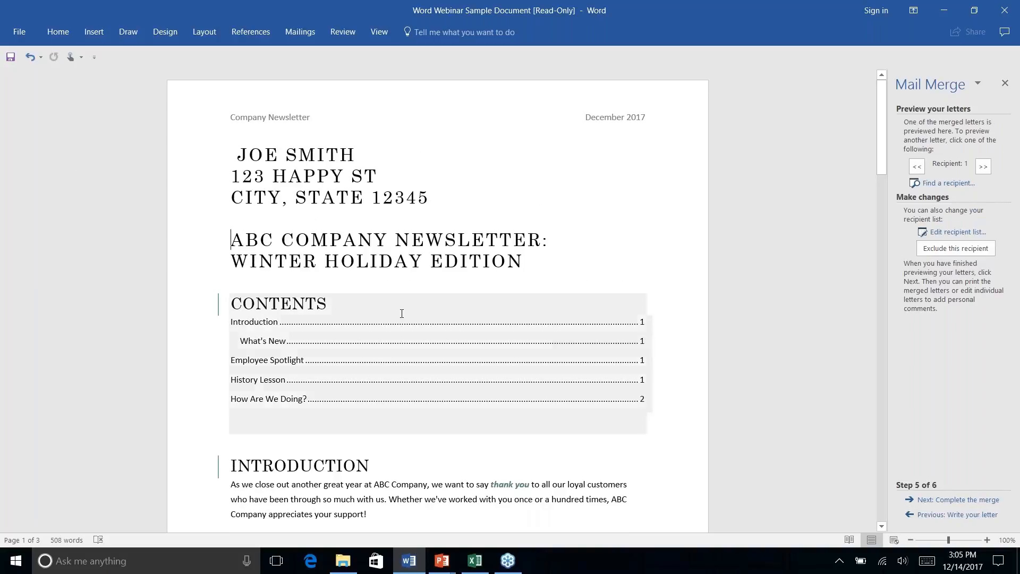
{"action": "left_click", "coordinate": [385, 177]}
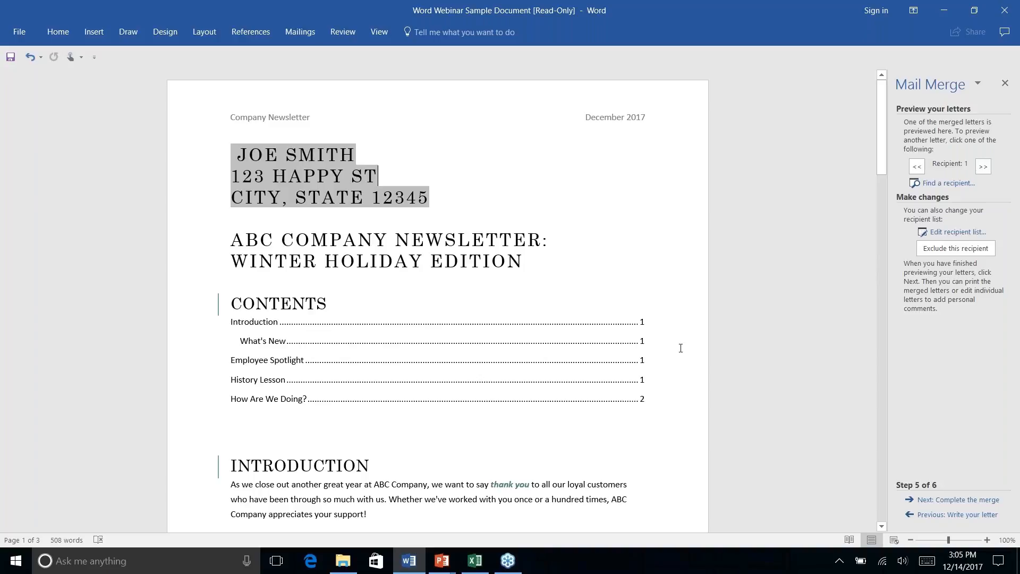
{"action": "left_click", "coordinate": [959, 501]}
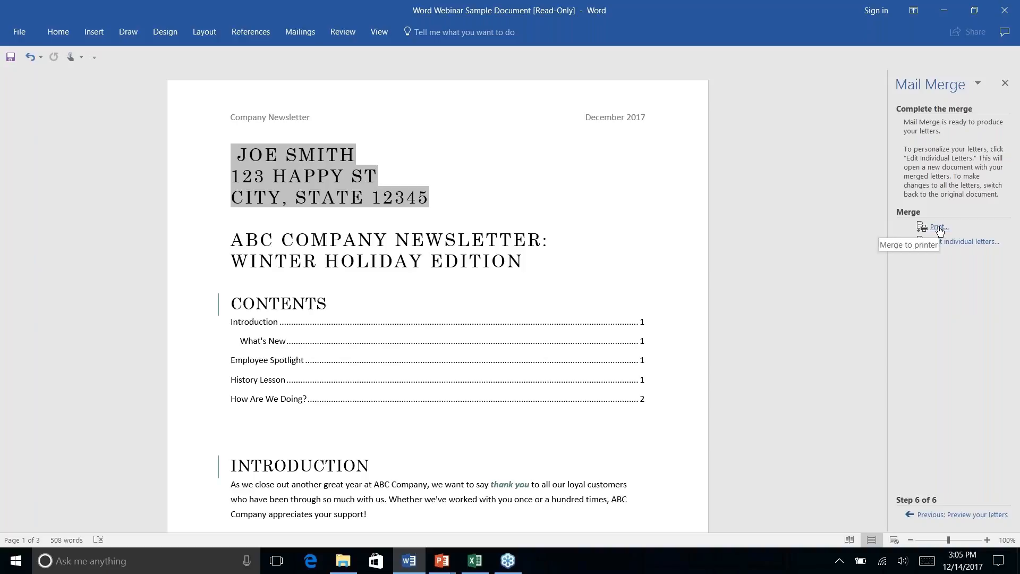
Switch to the Bonus Tips slide of the PowerPoint presentation
{"action": "key", "text": "alt+Tab"}
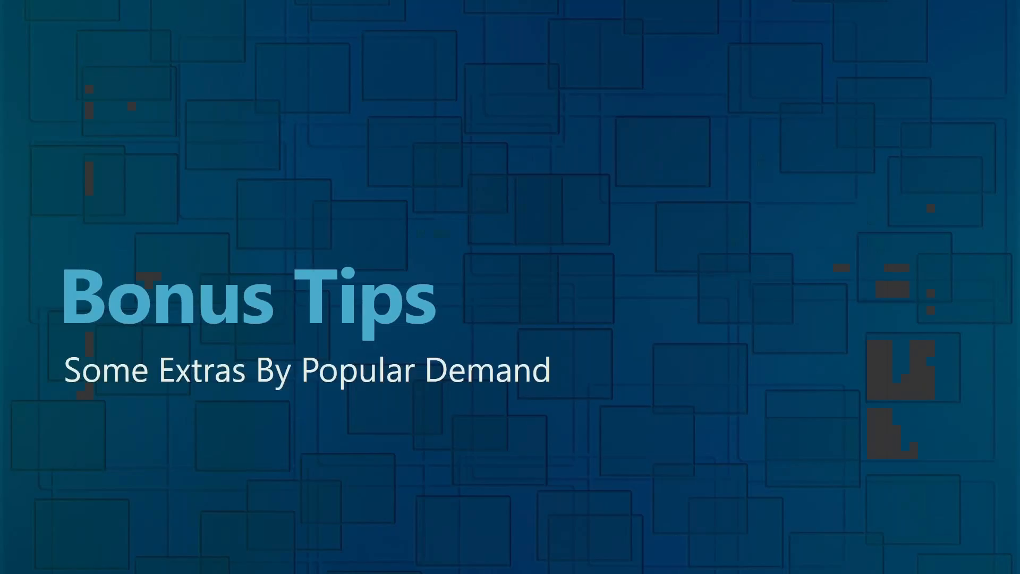